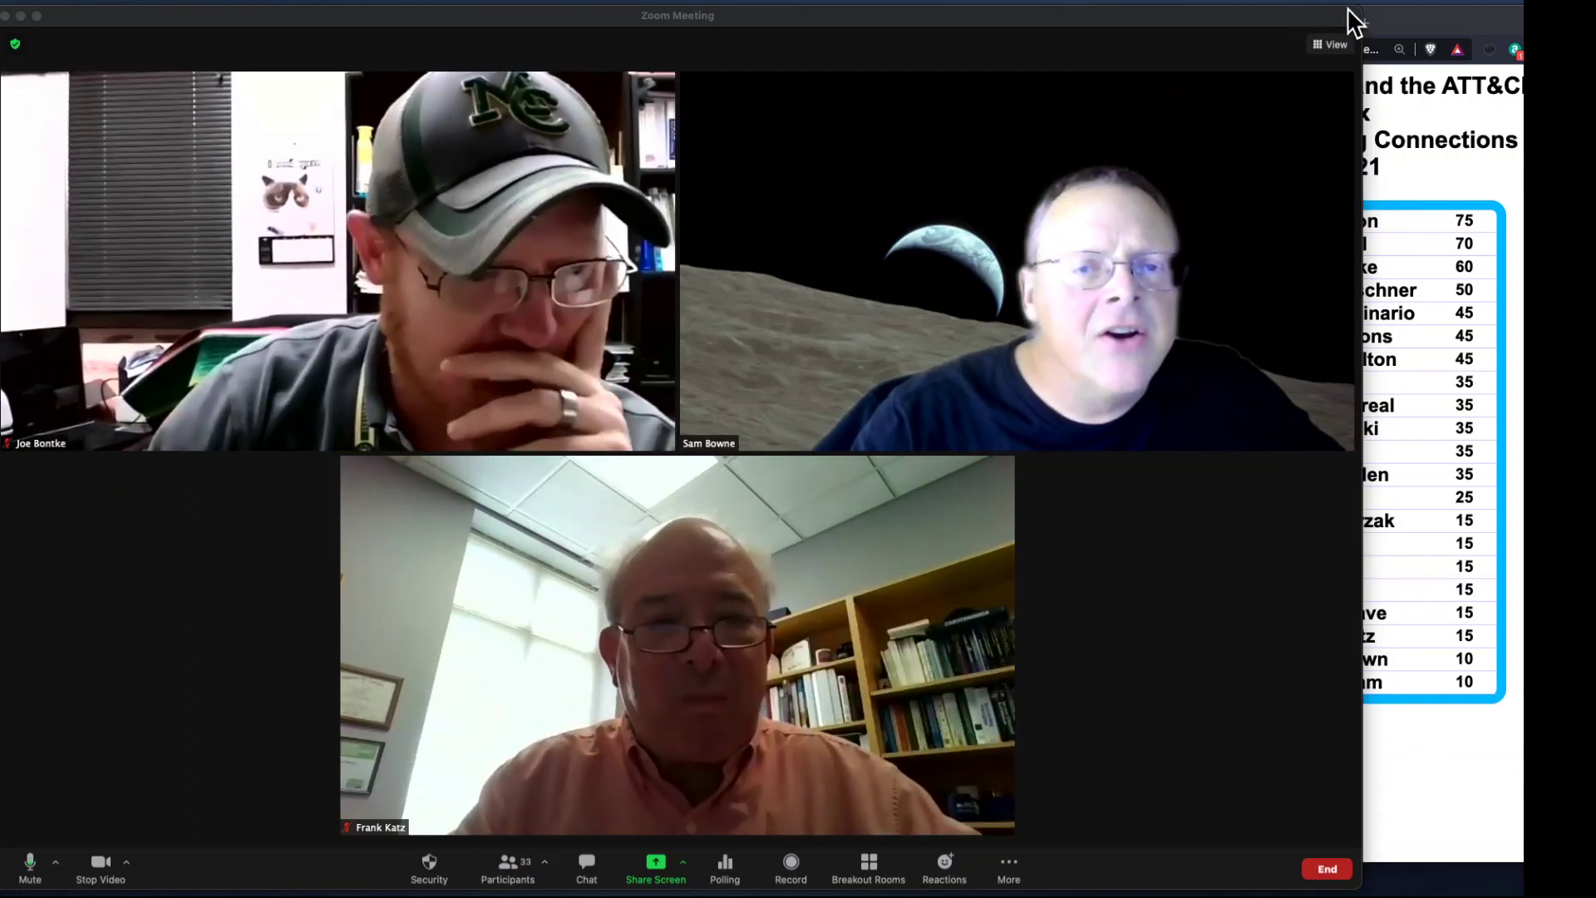
- Shrink the Zoom meeting window, move it up, and bring the BOTSv1 challenge page forward
drag(1350, 11, 944, 287)
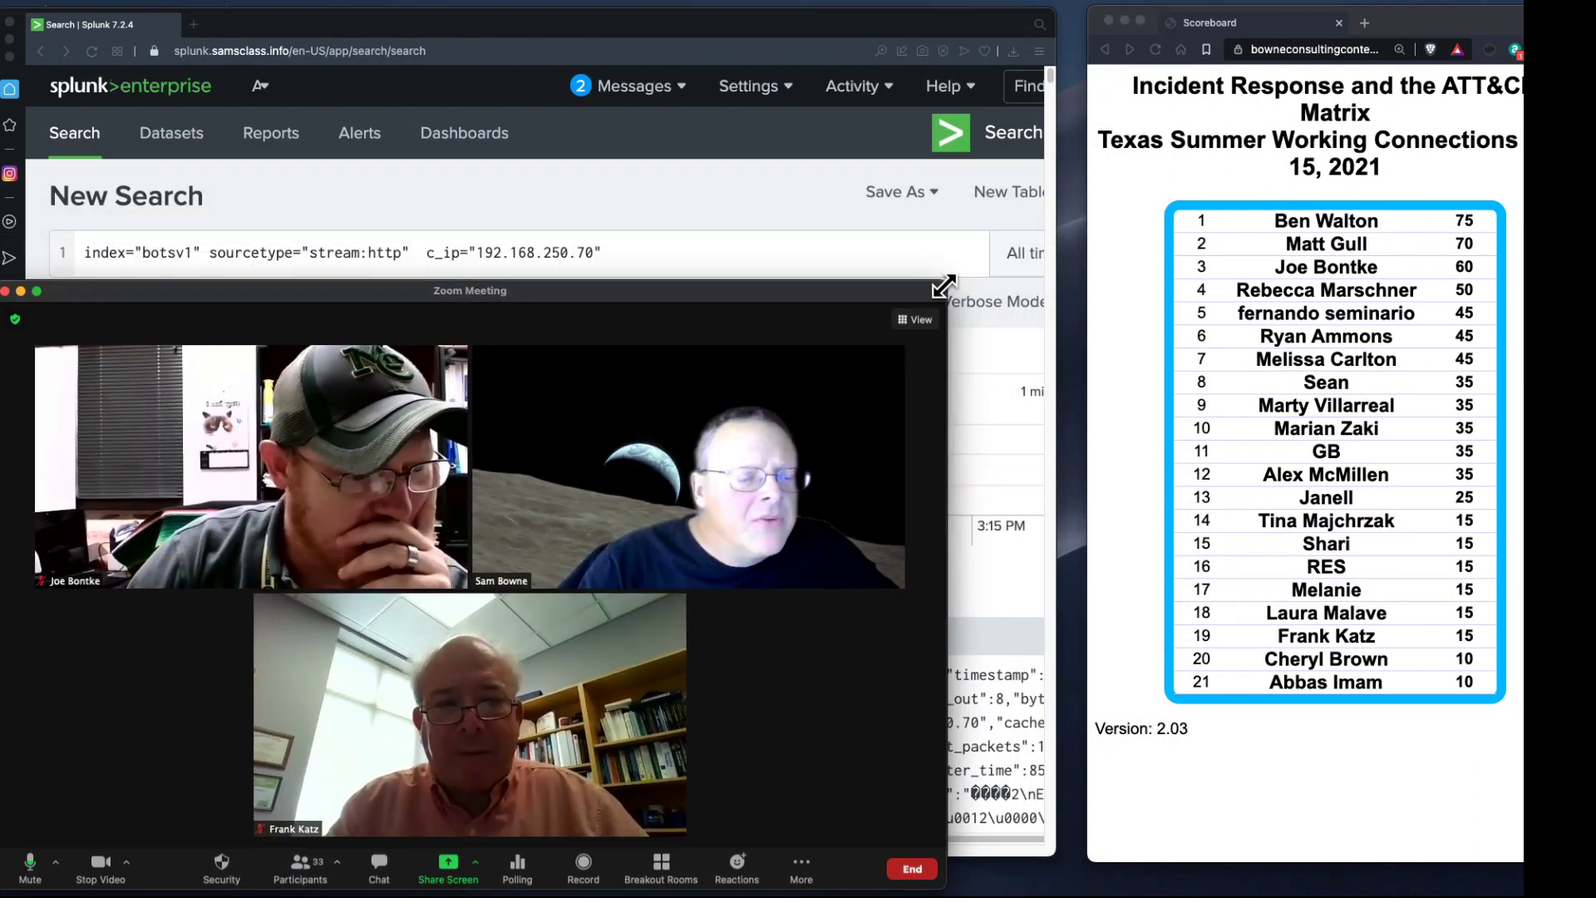
drag(808, 291, 1546, 141)
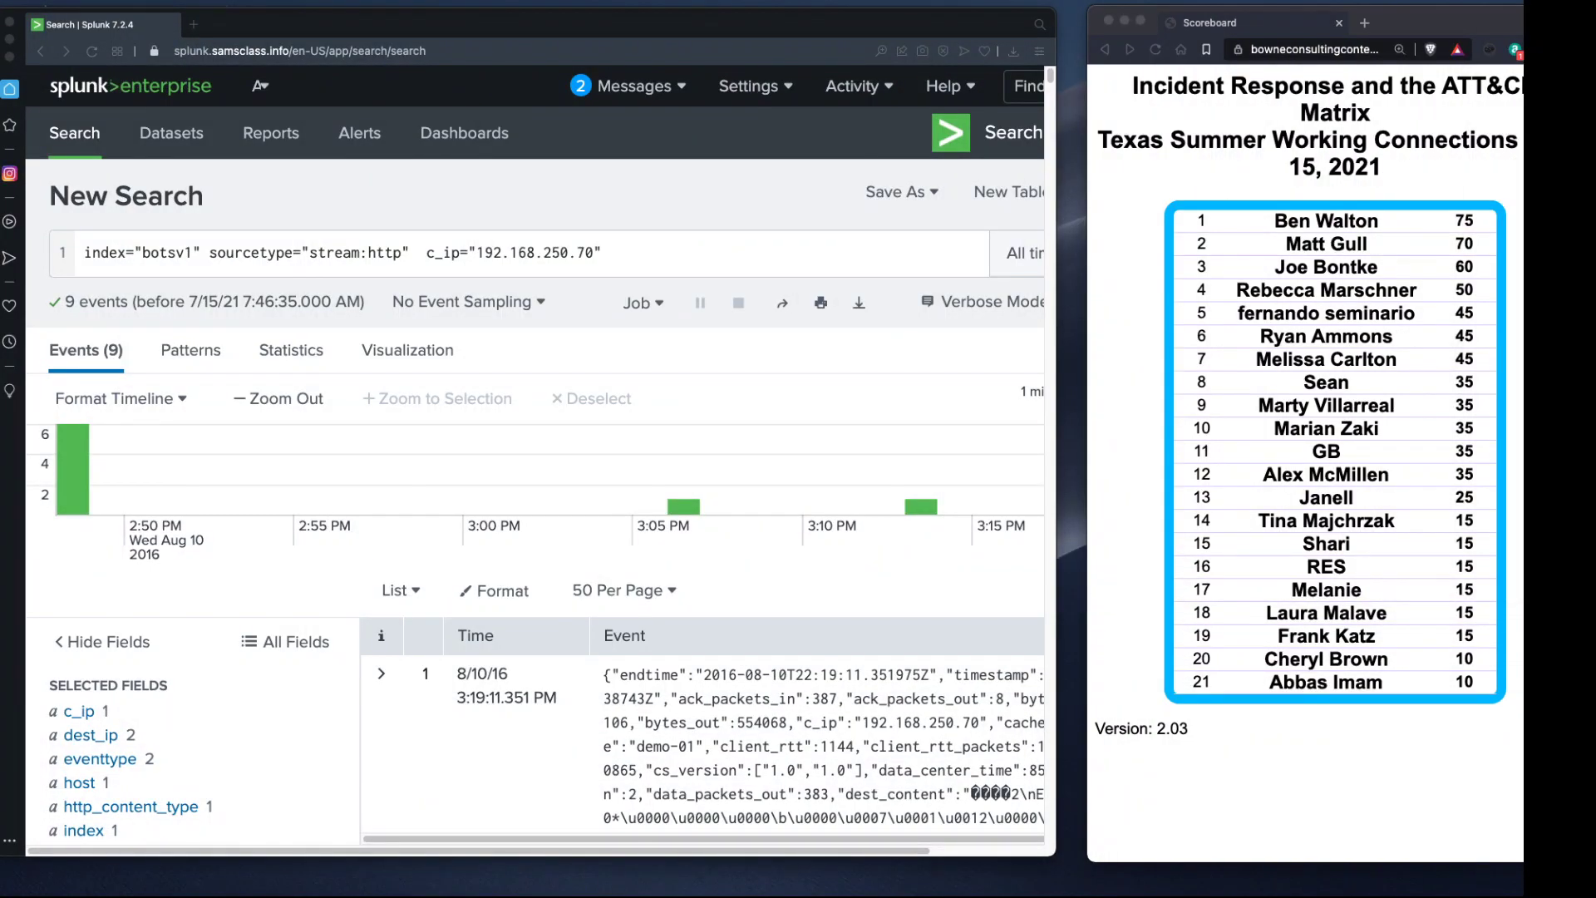
drag(1523, 33, 896, 21)
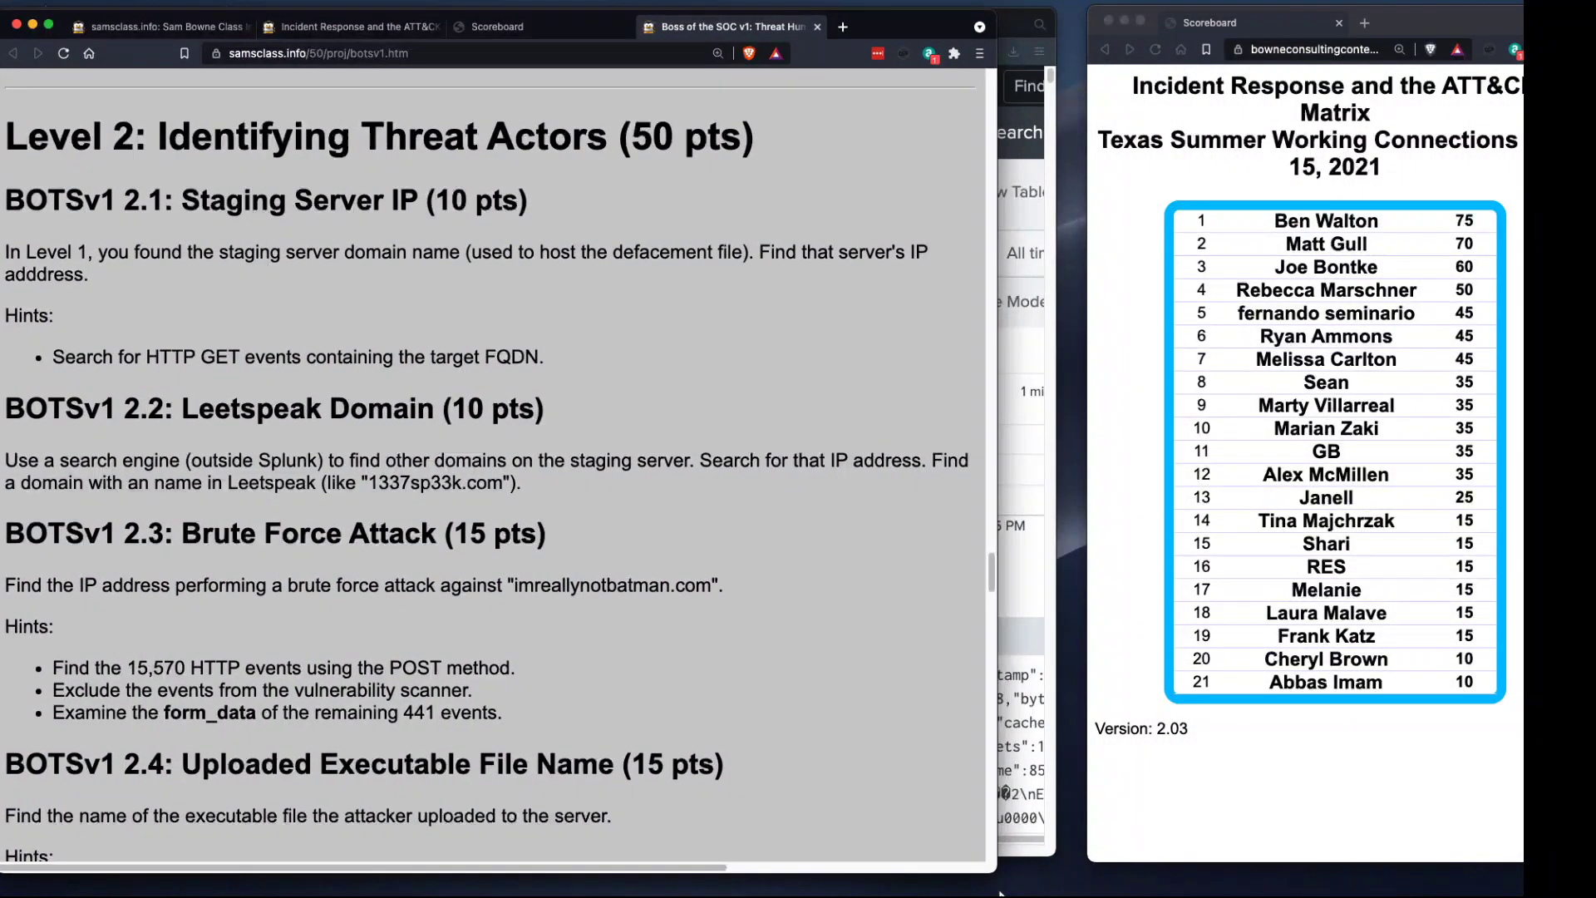
- Widen the BOTSv1 page, read the Level 2 and 3 hints, then return to Splunk
drag(981, 877, 1220, 875)
scroll(818, 582, down, 10)
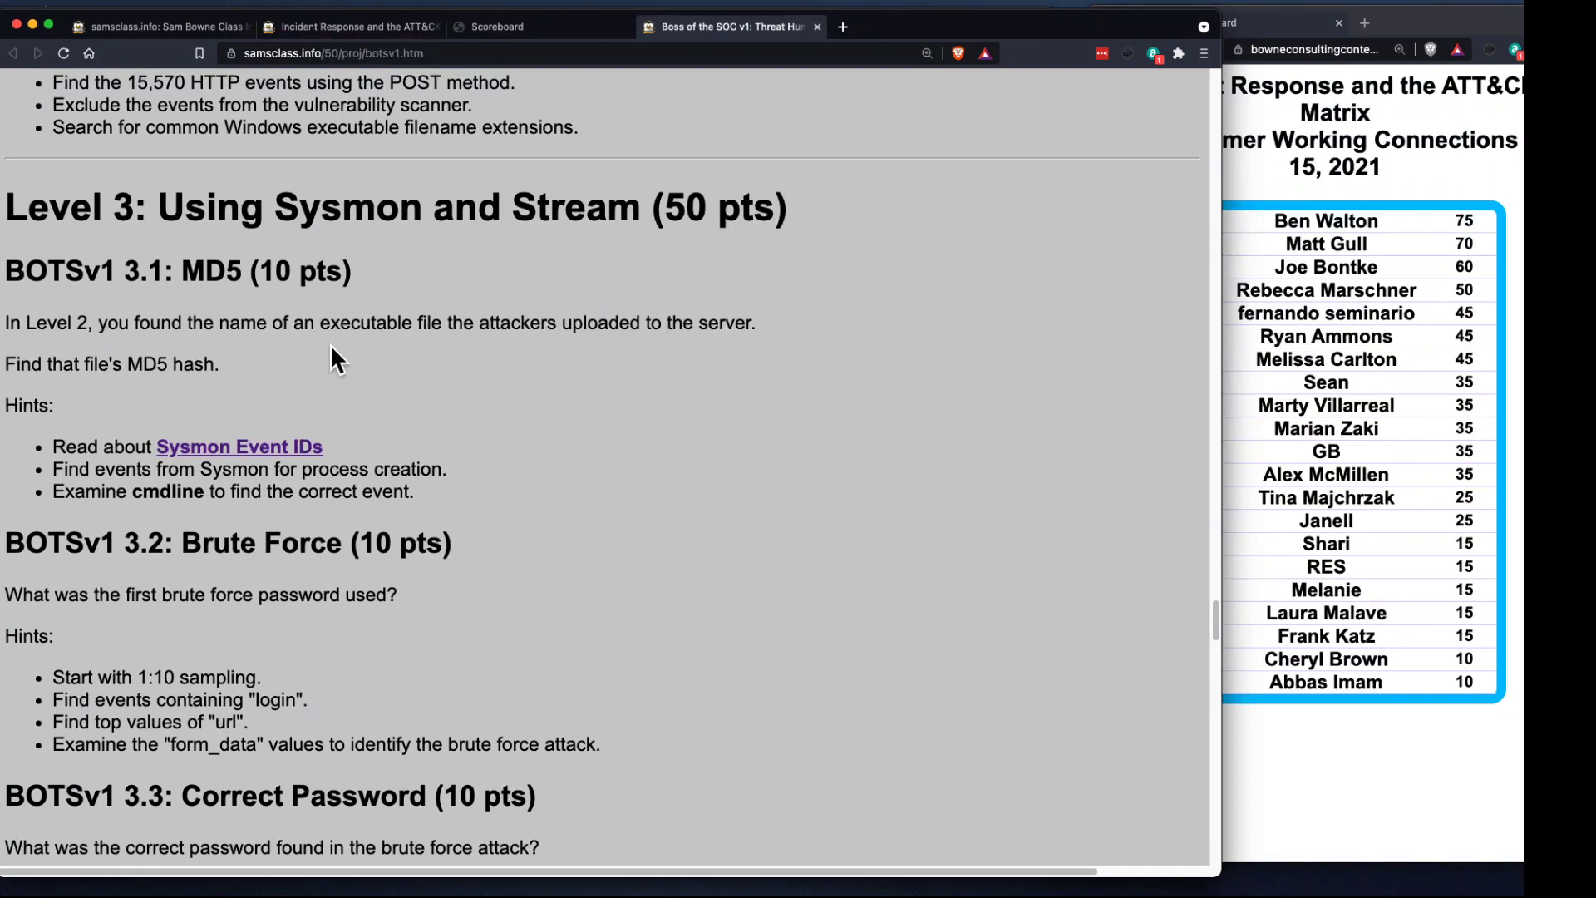
scroll(331, 342, up, 15)
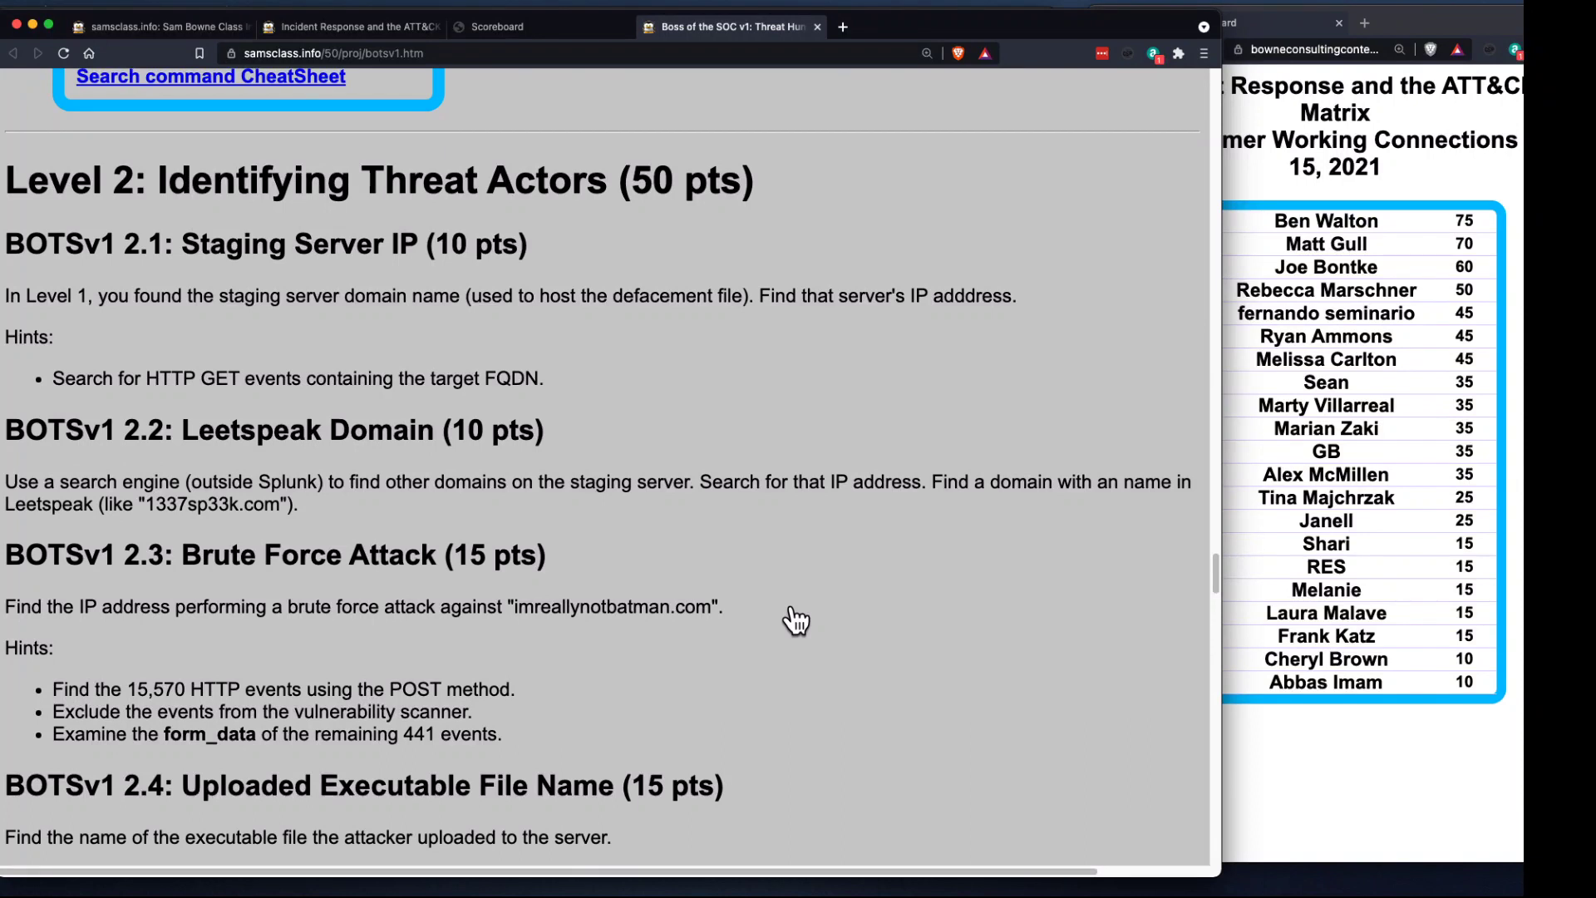
key(super+Tab)
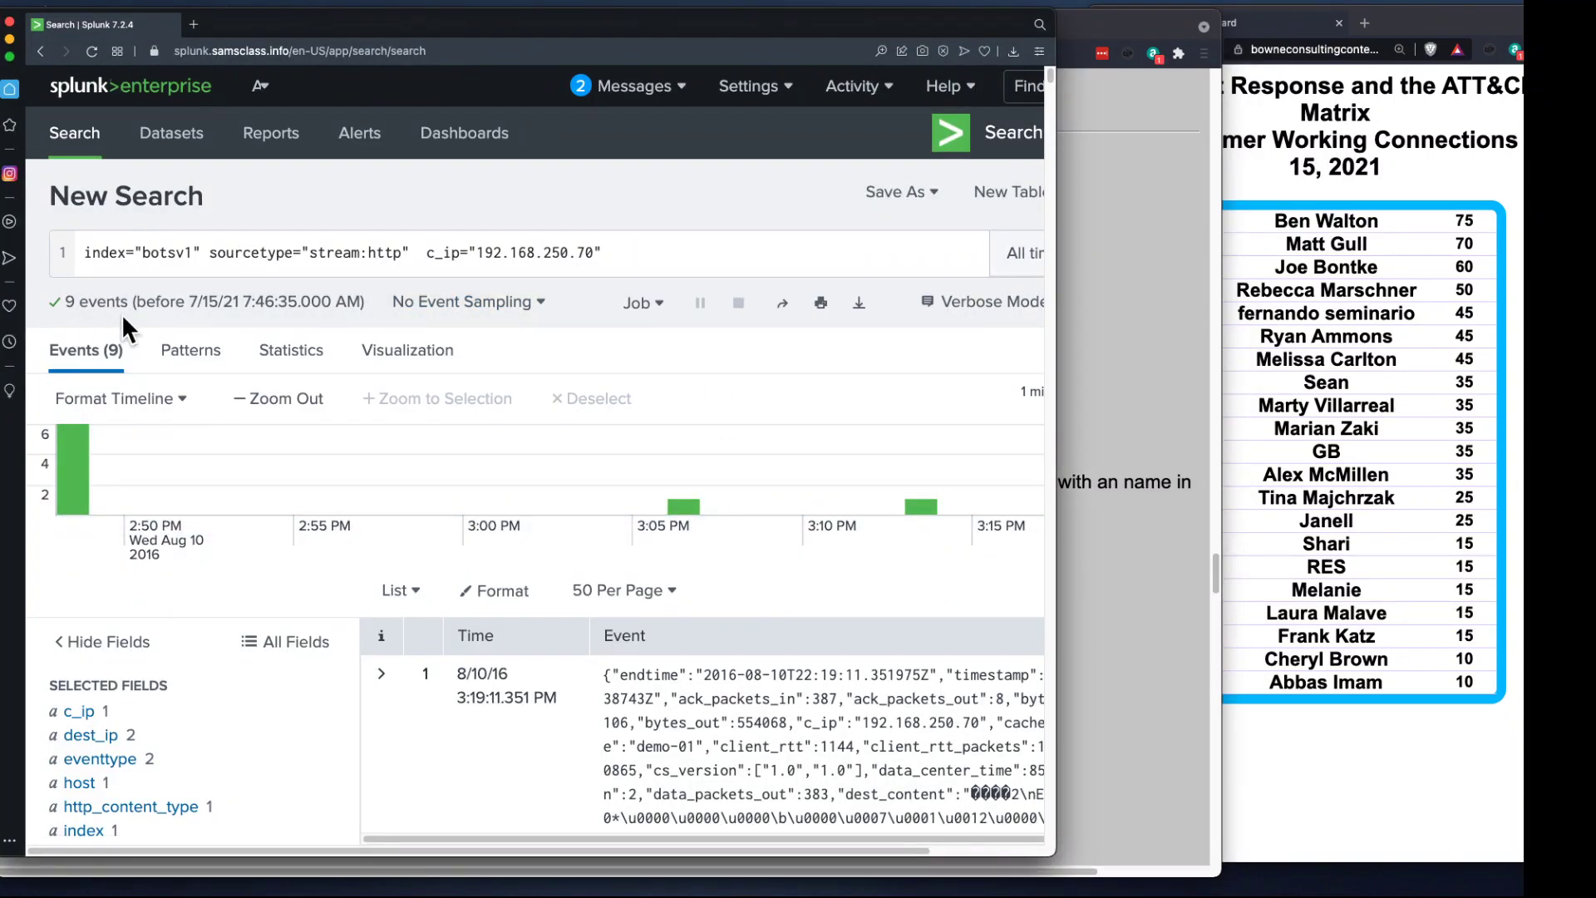
- Widen the Splunk window and copy the staging server domain from event 2's Host line
scroll(988, 457, down, 10)
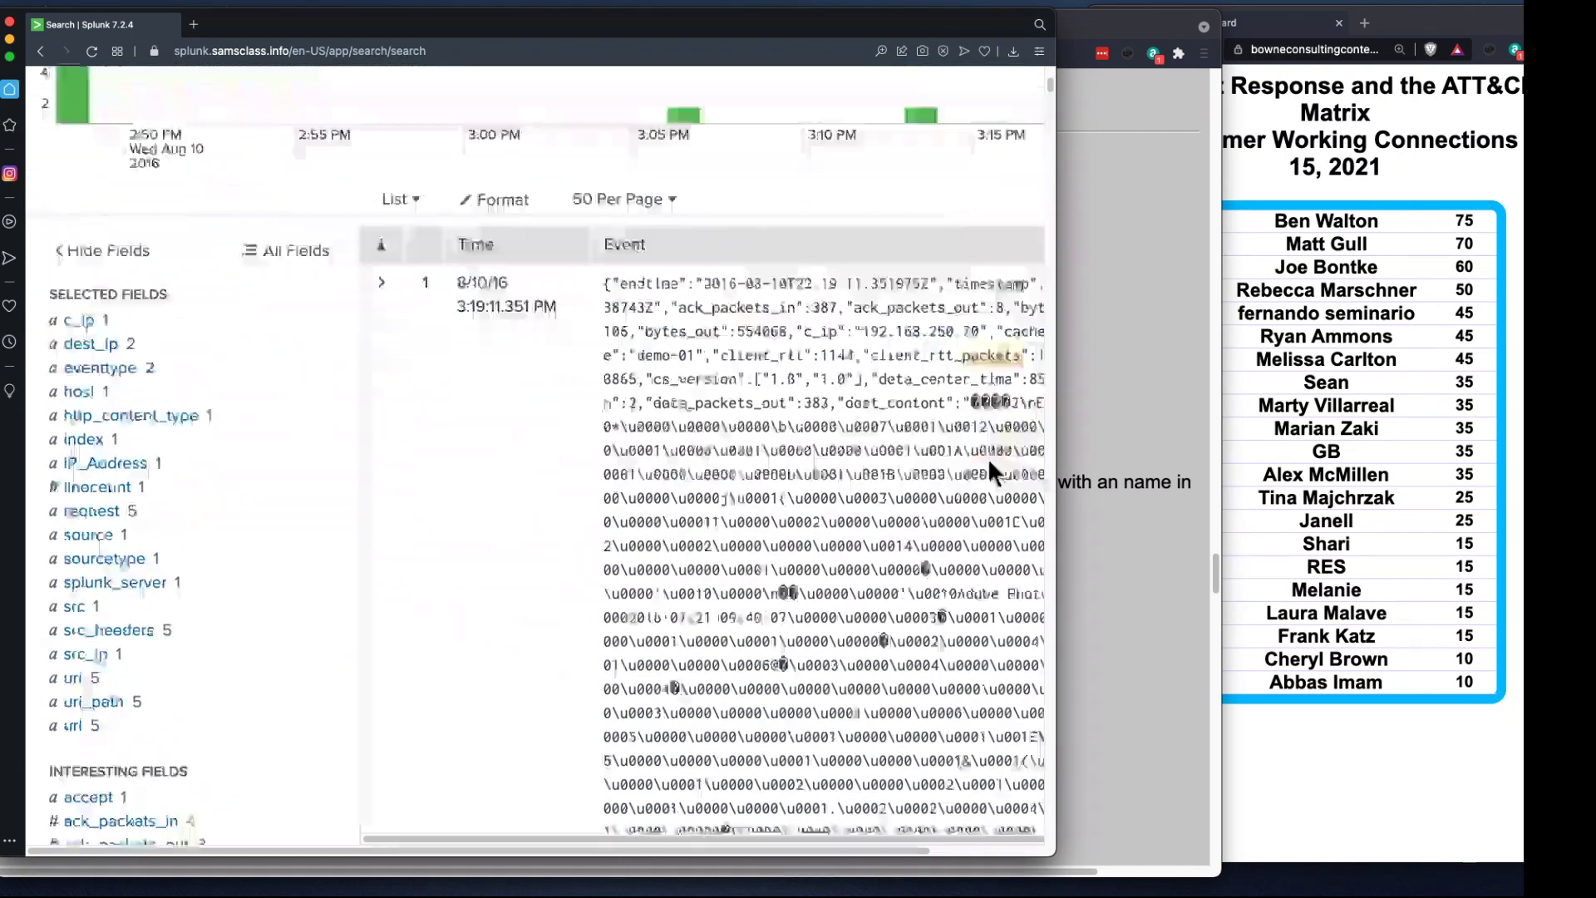
scroll(949, 609, down, 10)
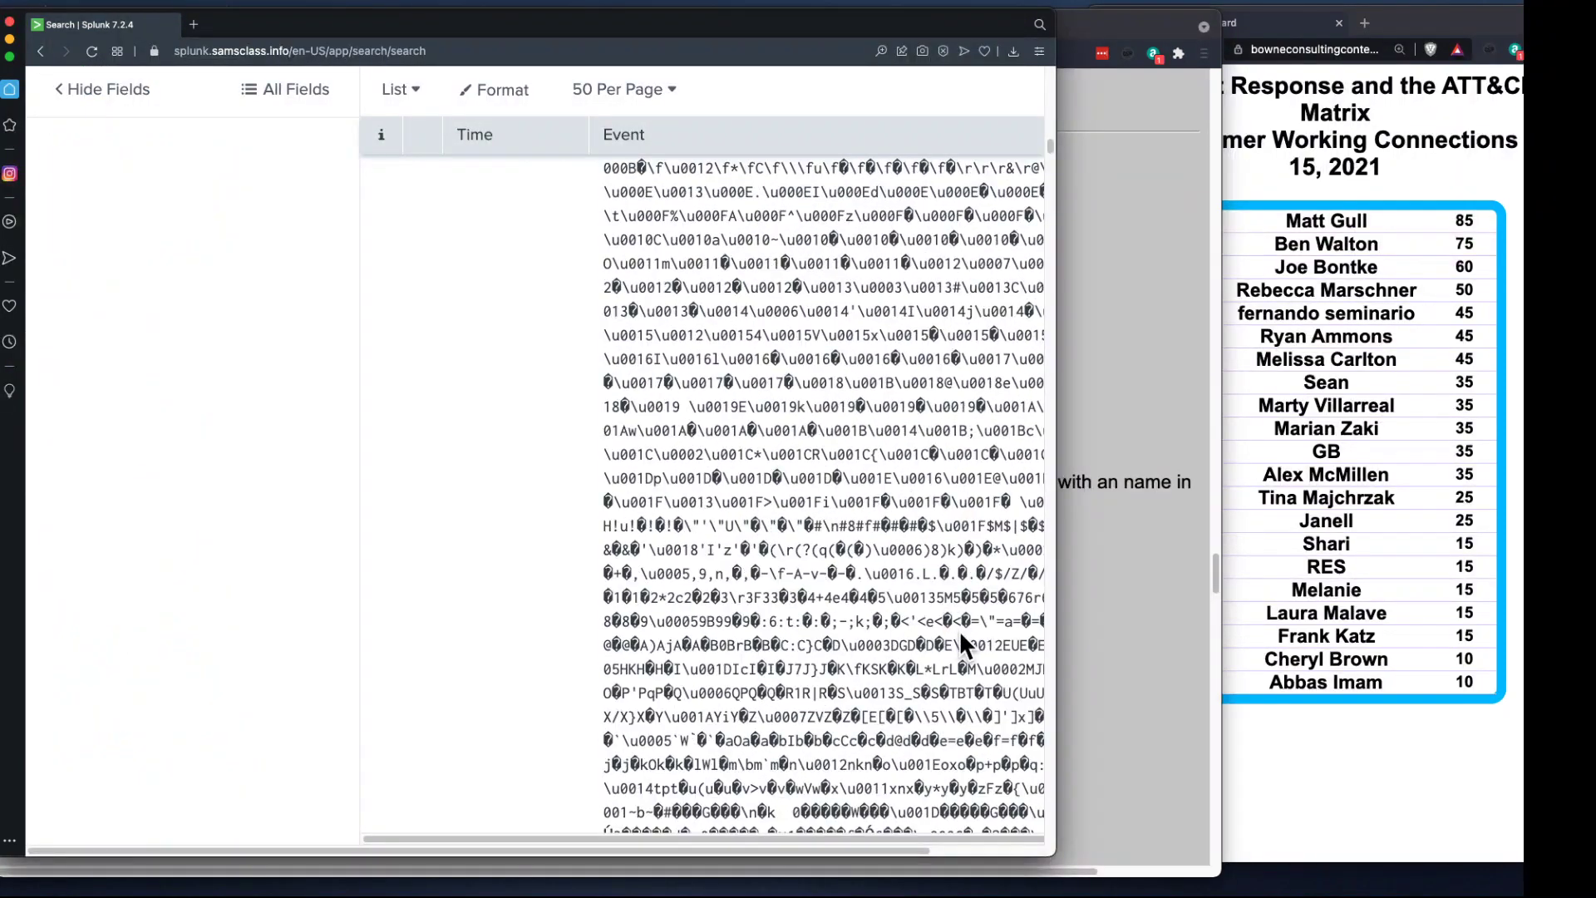
scroll(1053, 686, down, 5)
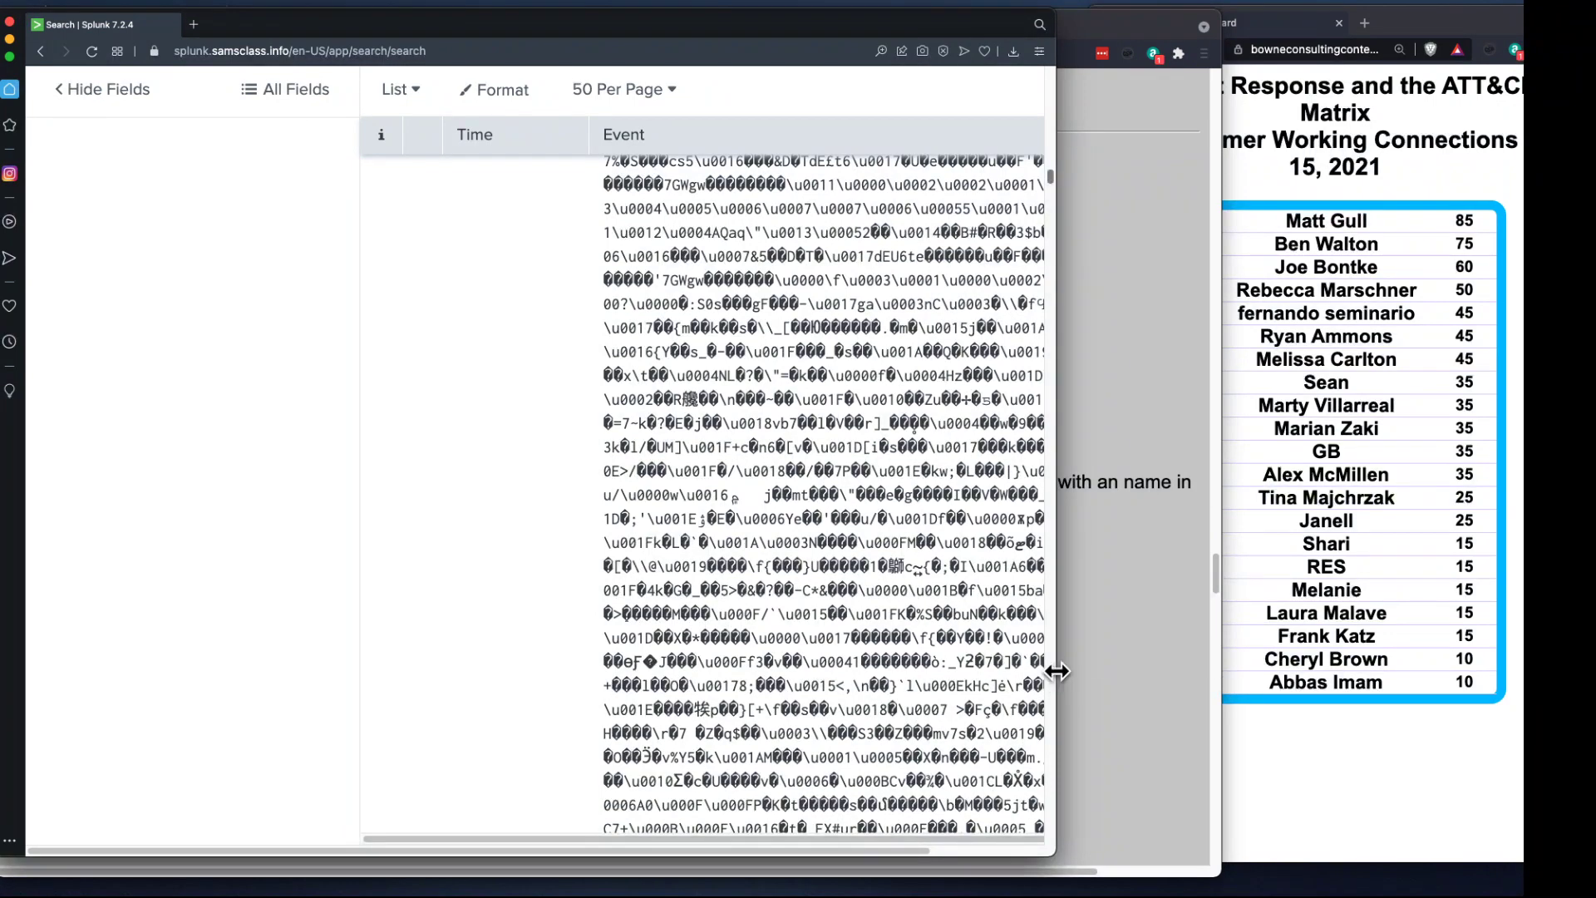
drag(1055, 667, 1388, 670)
scroll(1174, 620, down, 5)
scroll(1175, 611, down, 10)
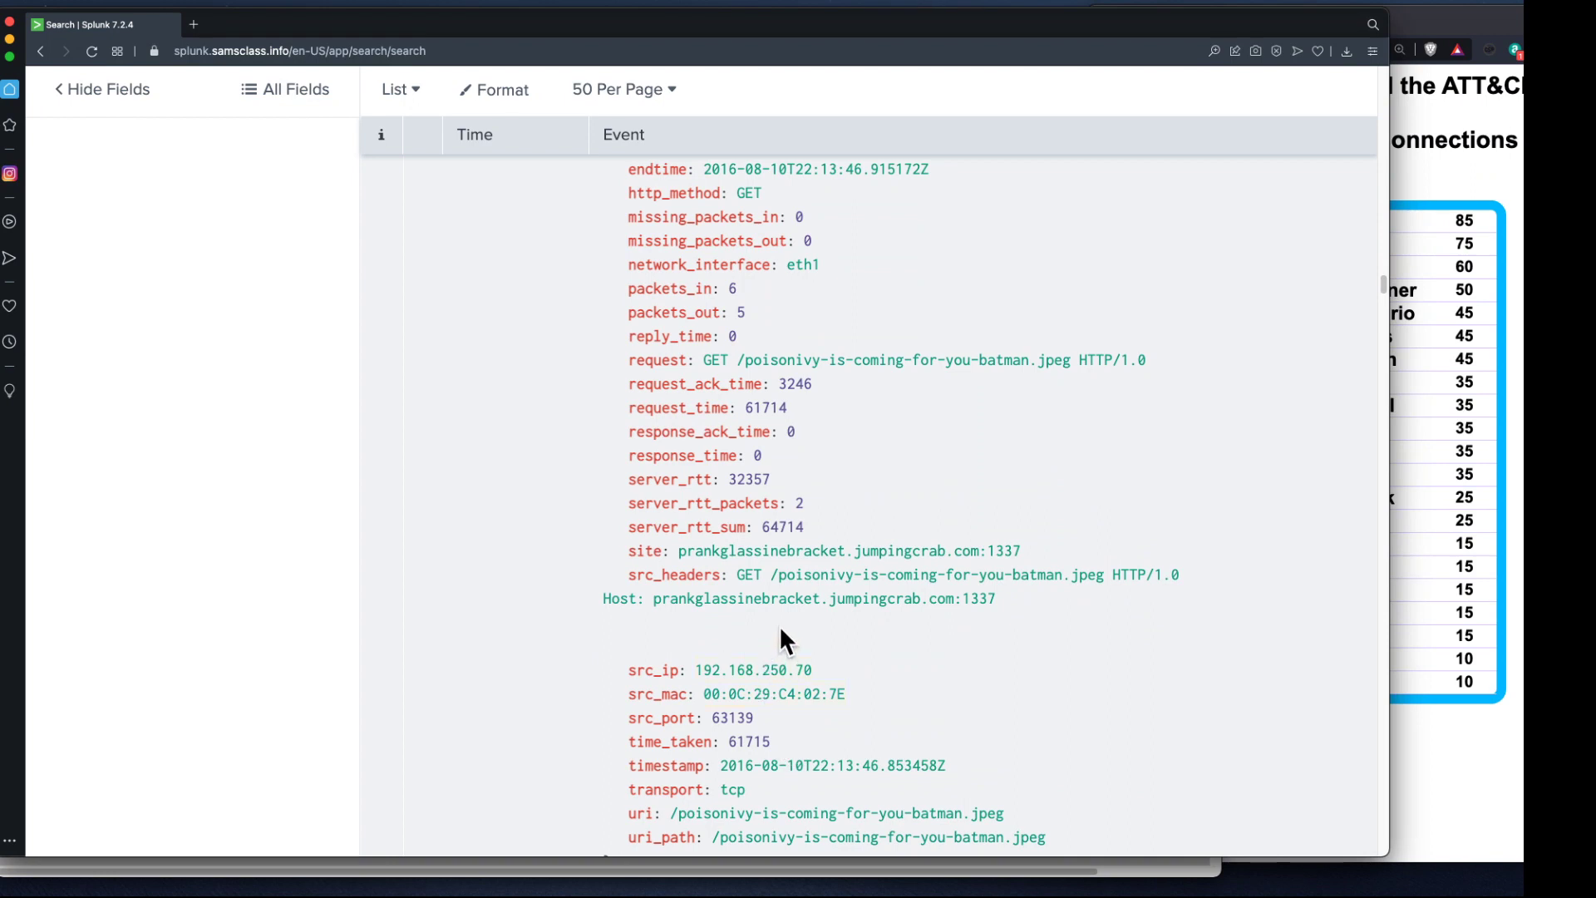
drag(654, 600, 956, 605)
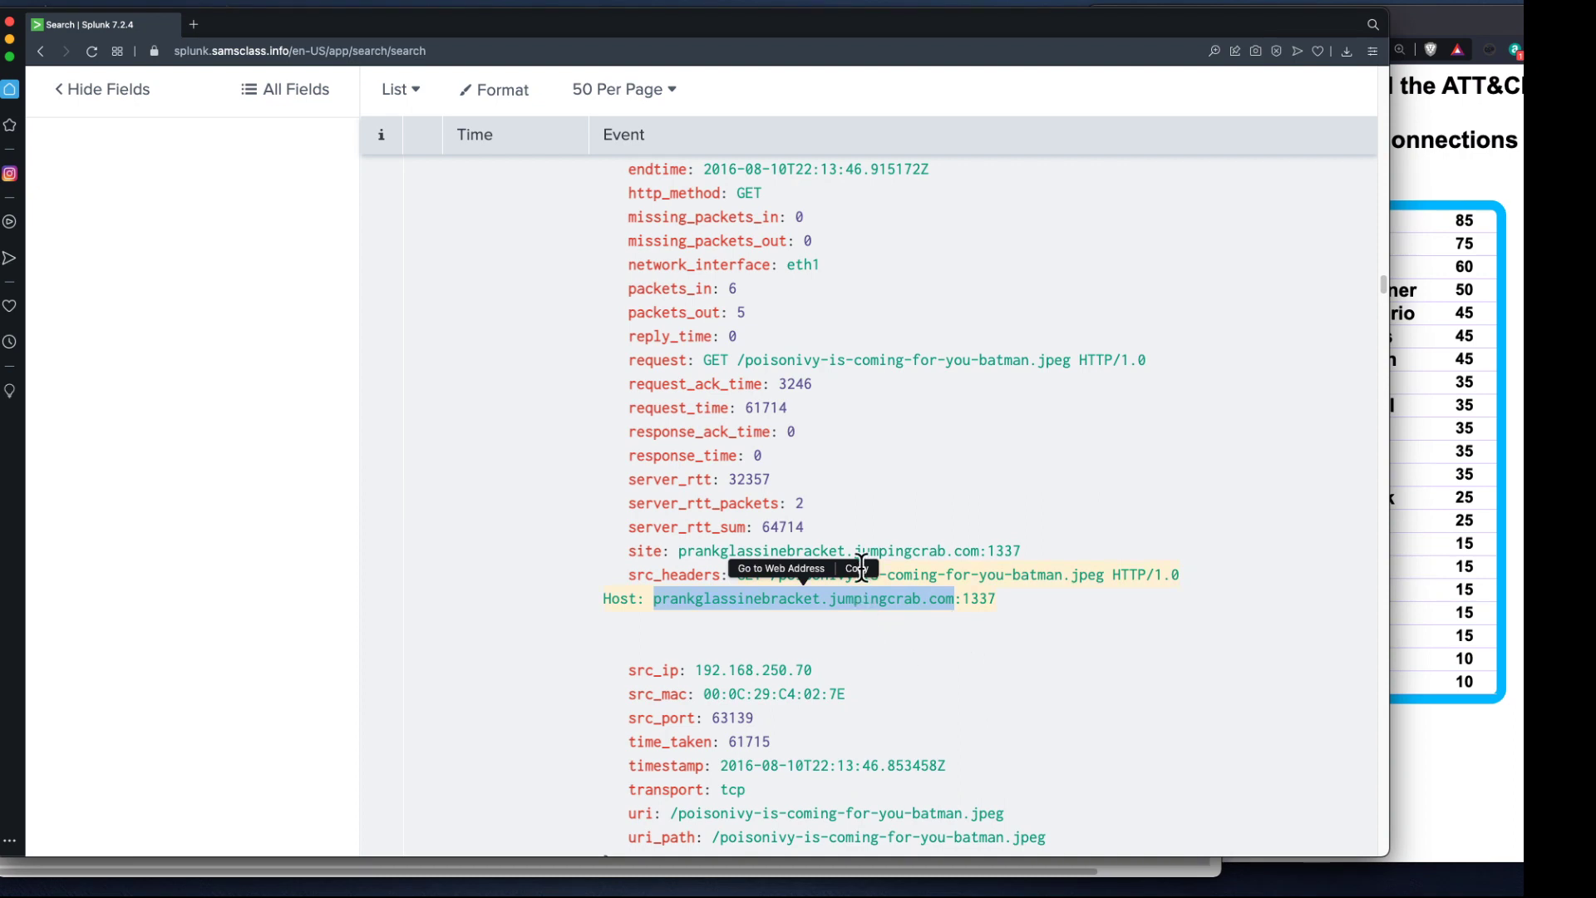
click(857, 569)
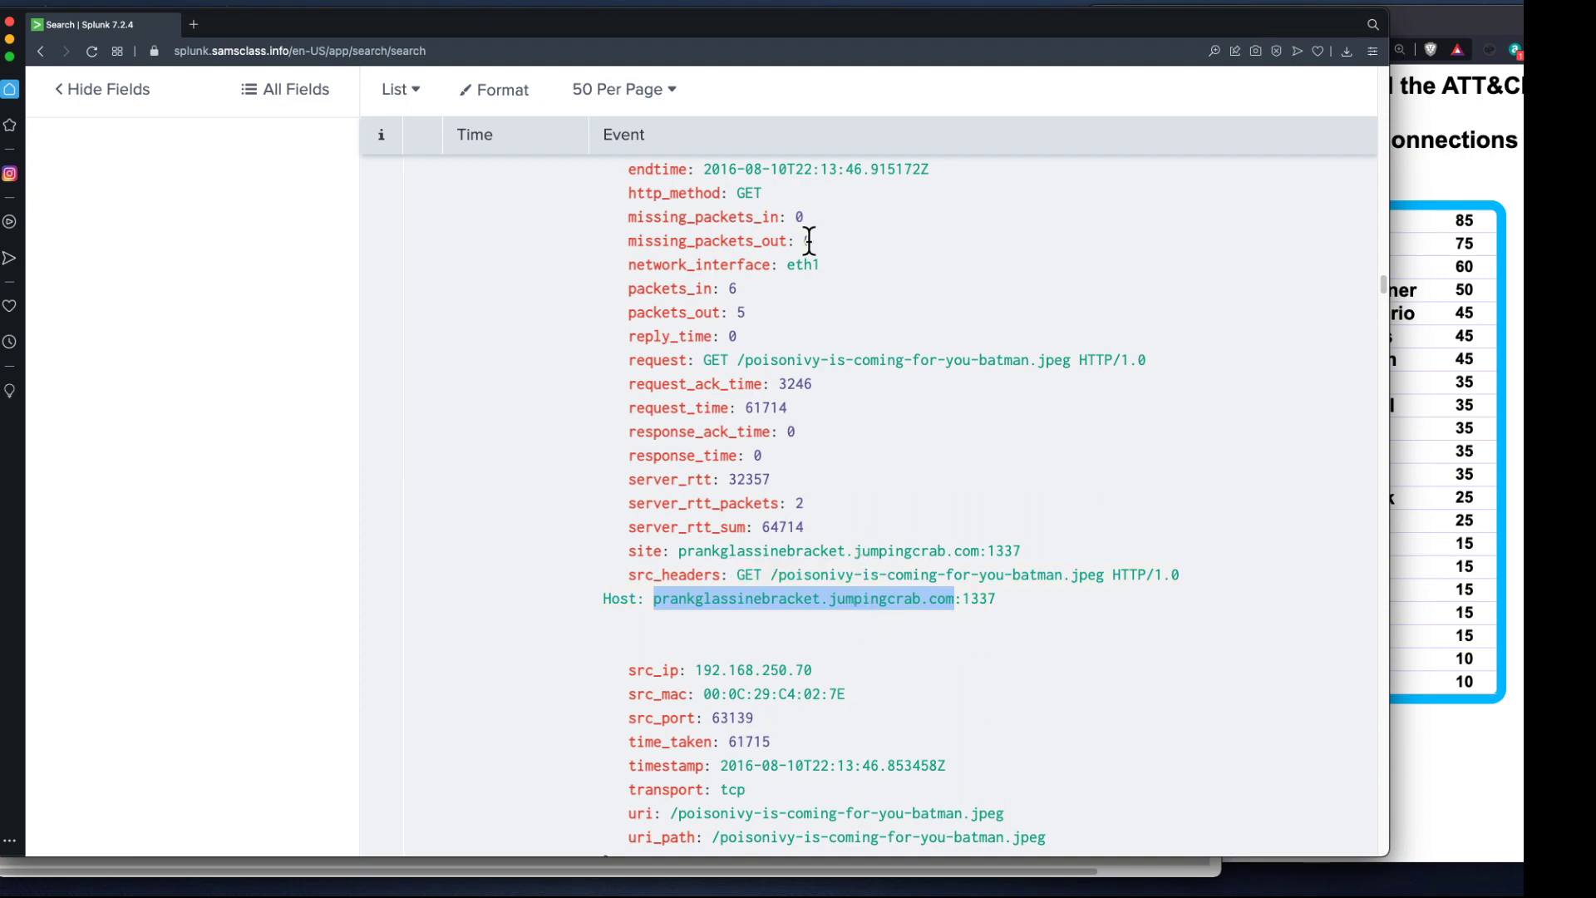
key(super+Tab)
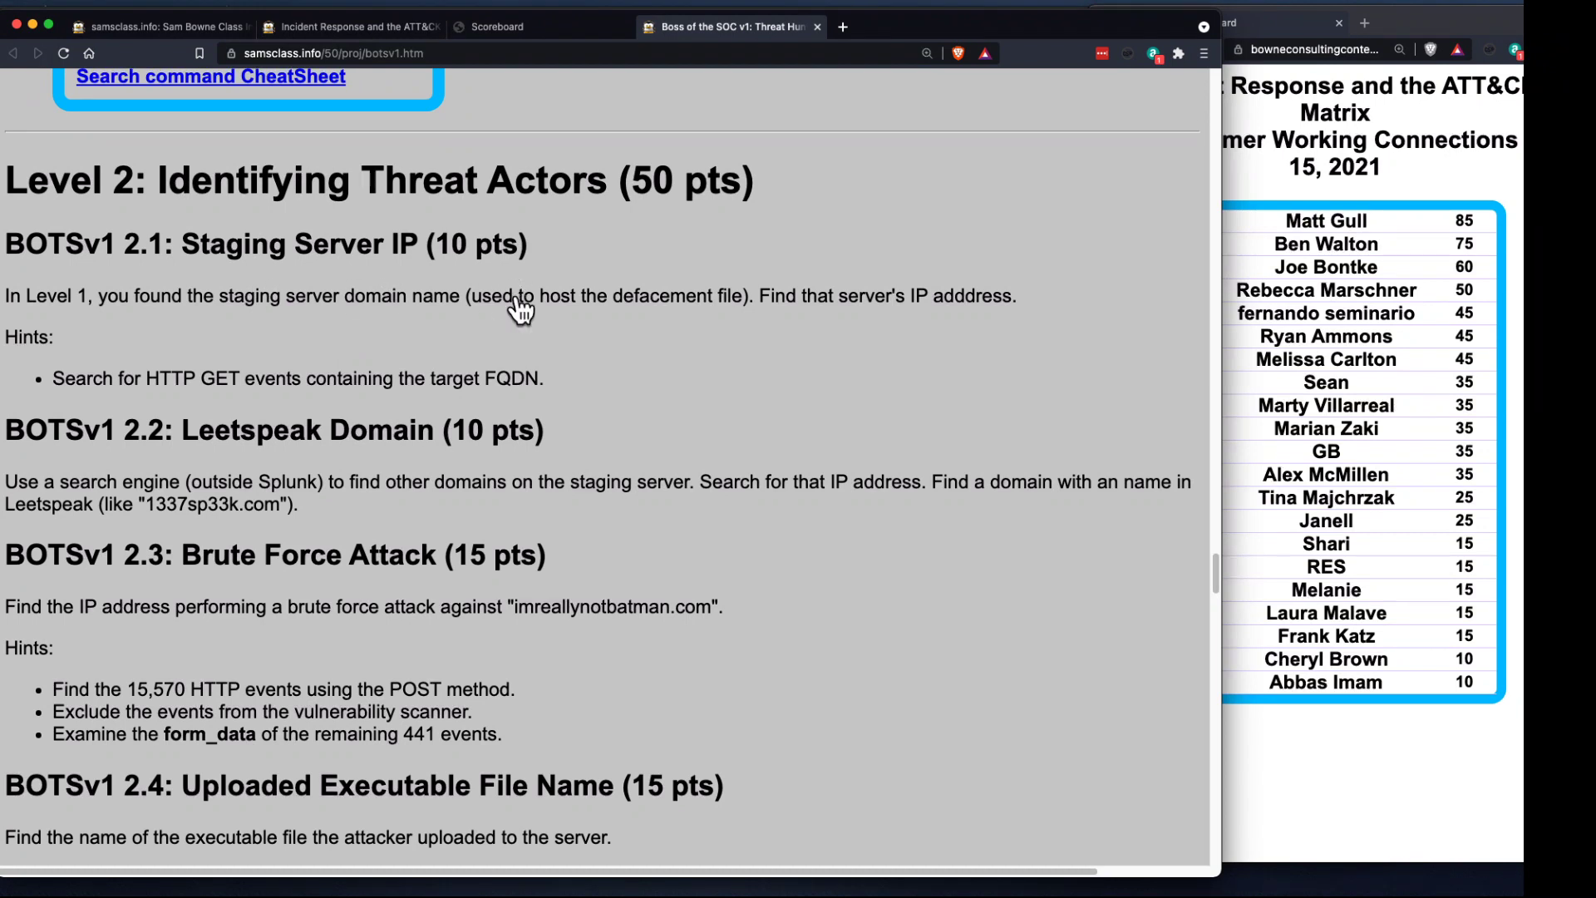
- Copy the dest_ip value 23.22.63.114 and return to the BOTSv1 page
key(super+Tab)
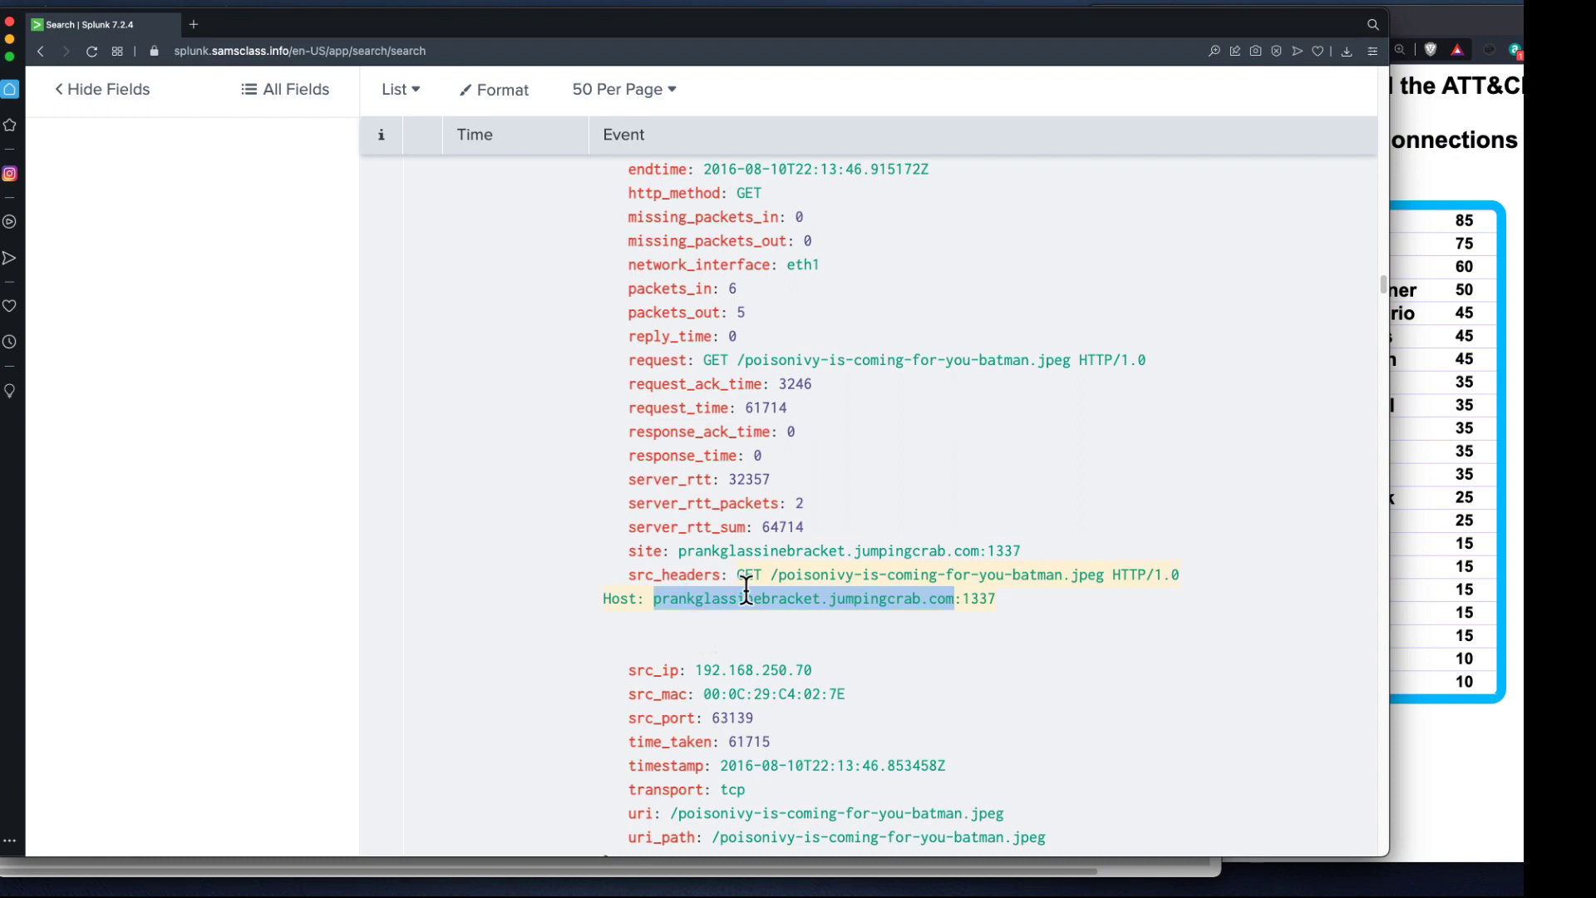
scroll(747, 589, up, 5)
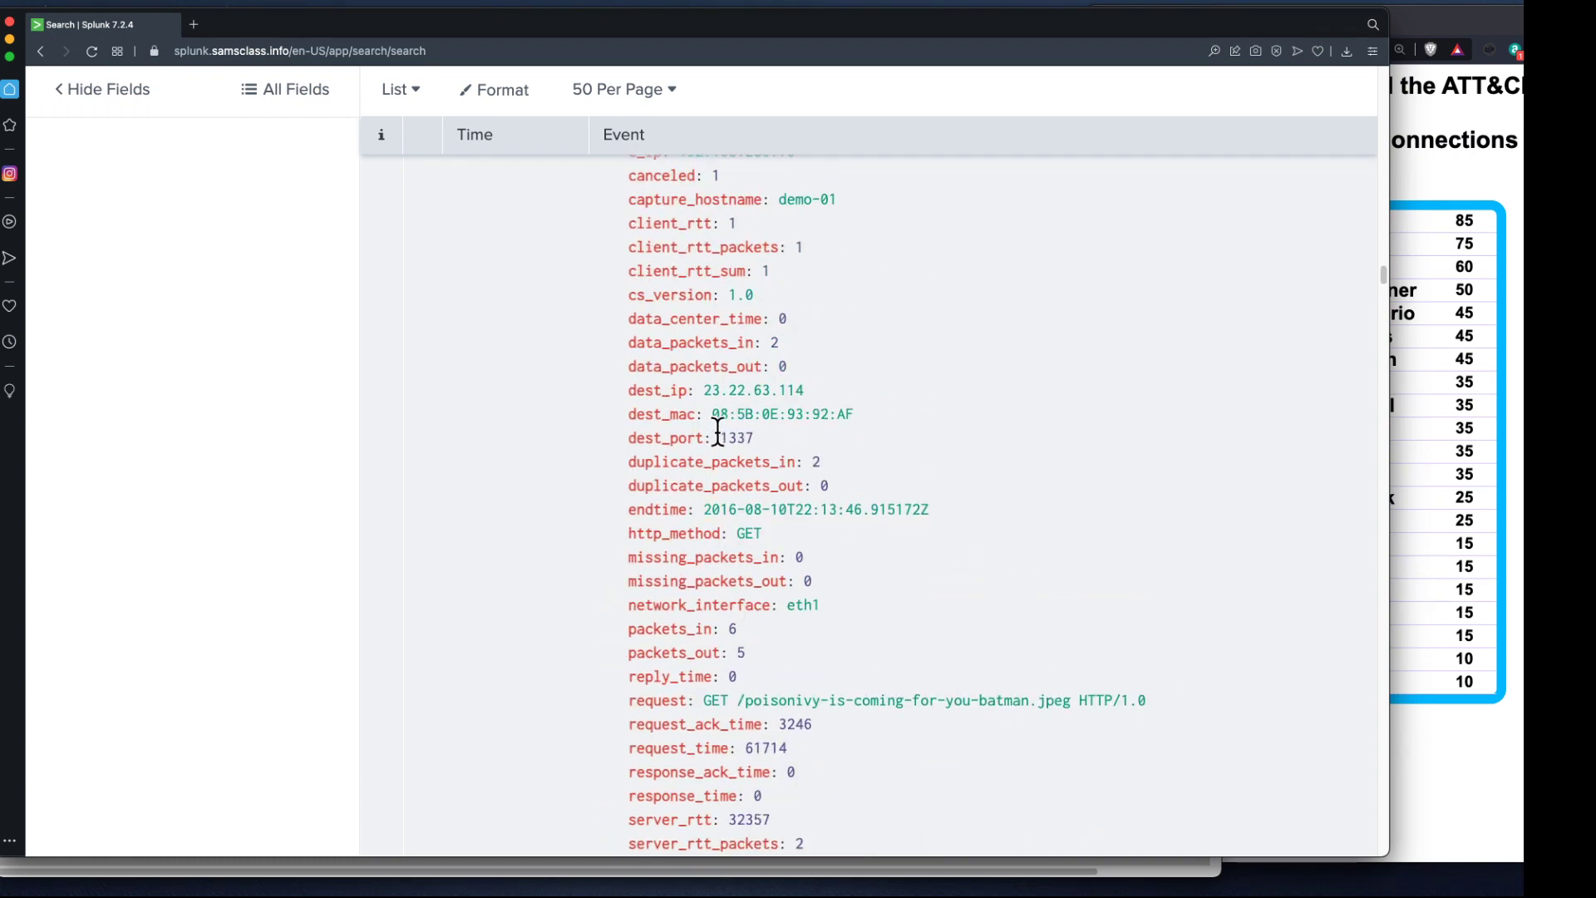
drag(701, 391, 804, 391)
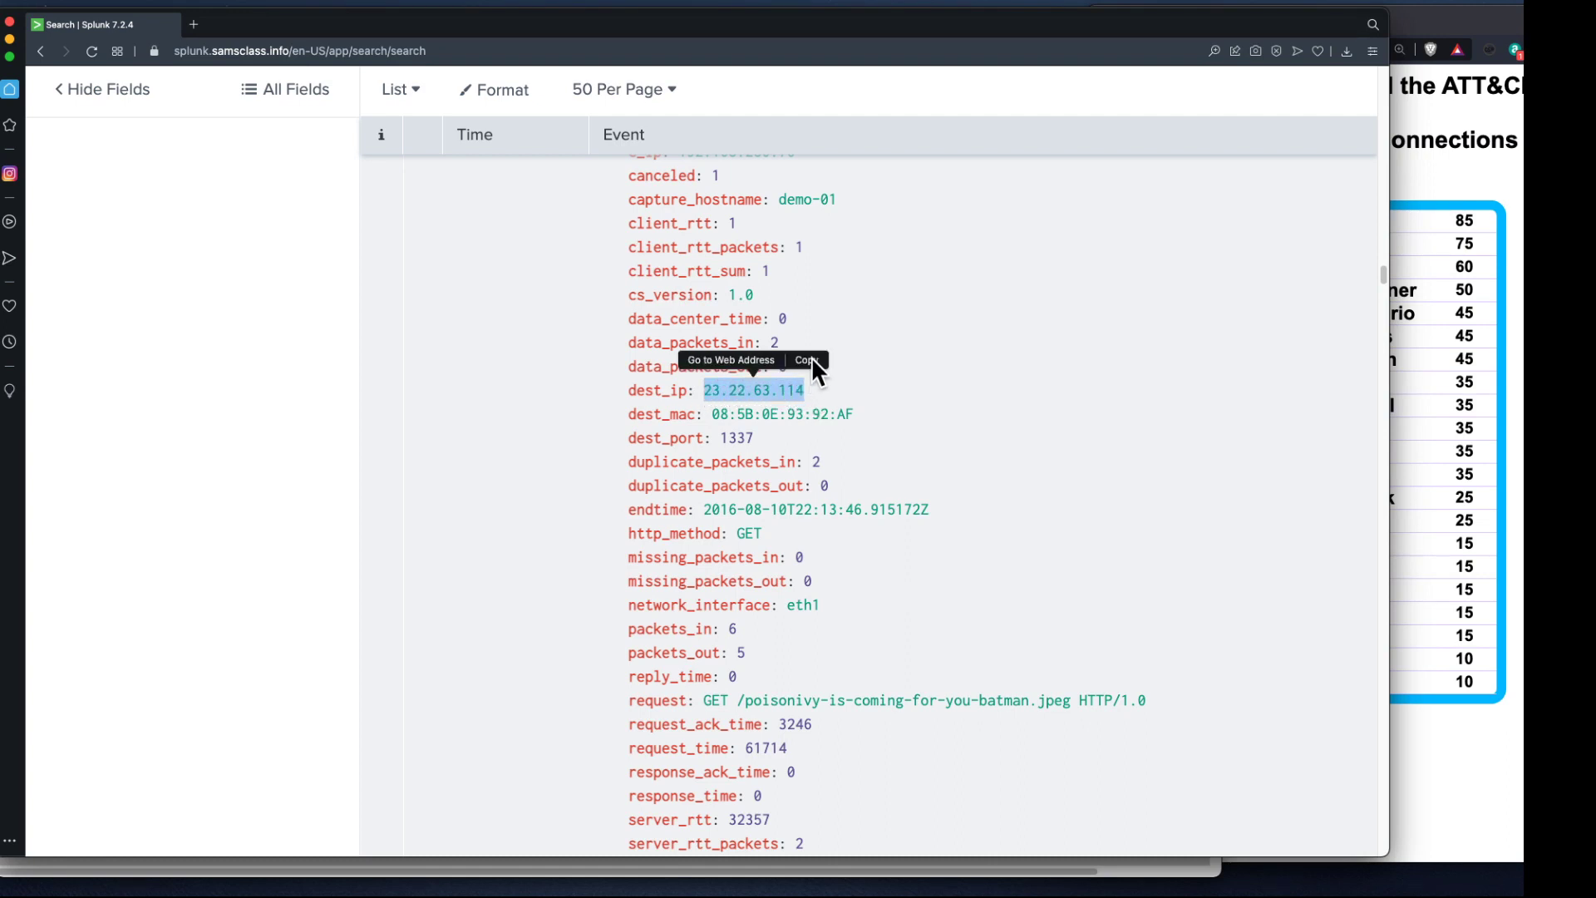
click(808, 360)
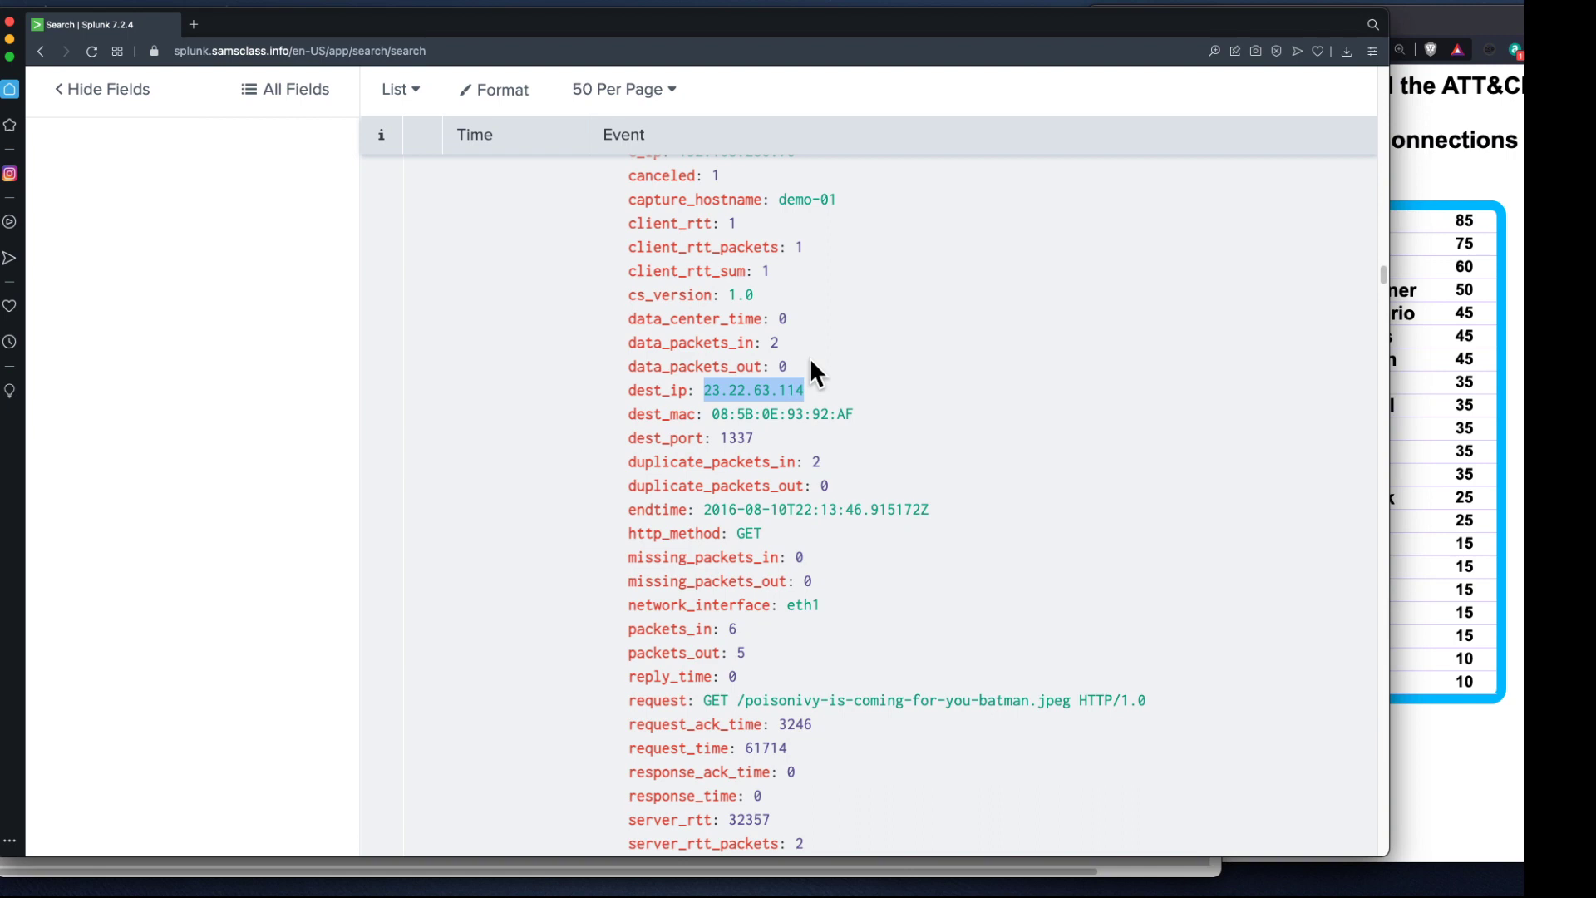
key(super+Tab)
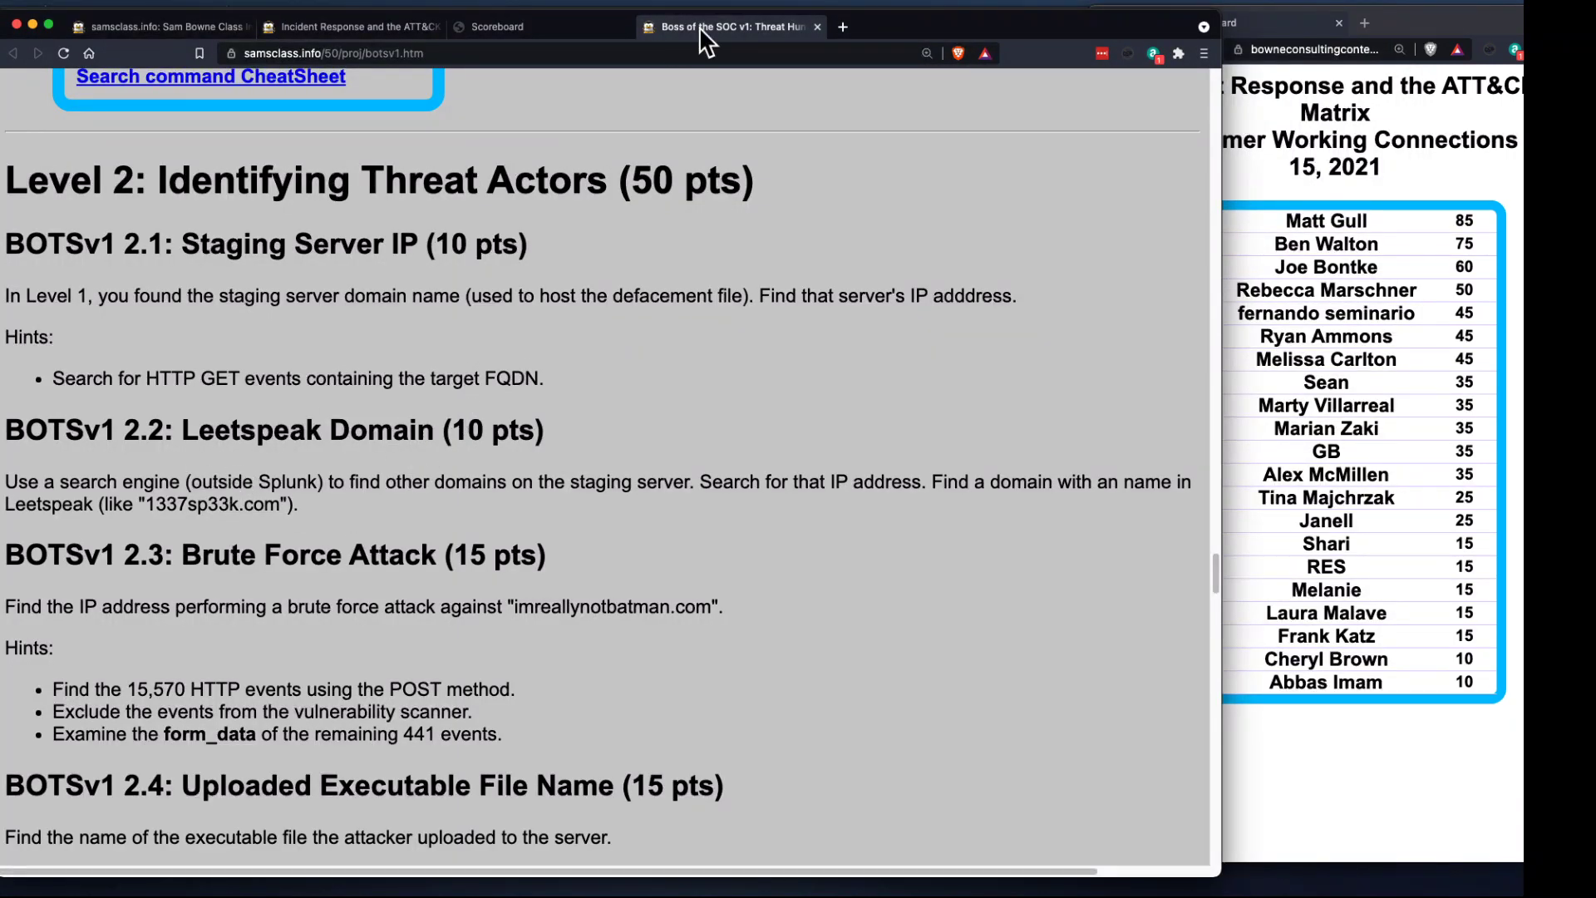
- Search Google for 23.22.63.114 in a new tab
click(843, 26)
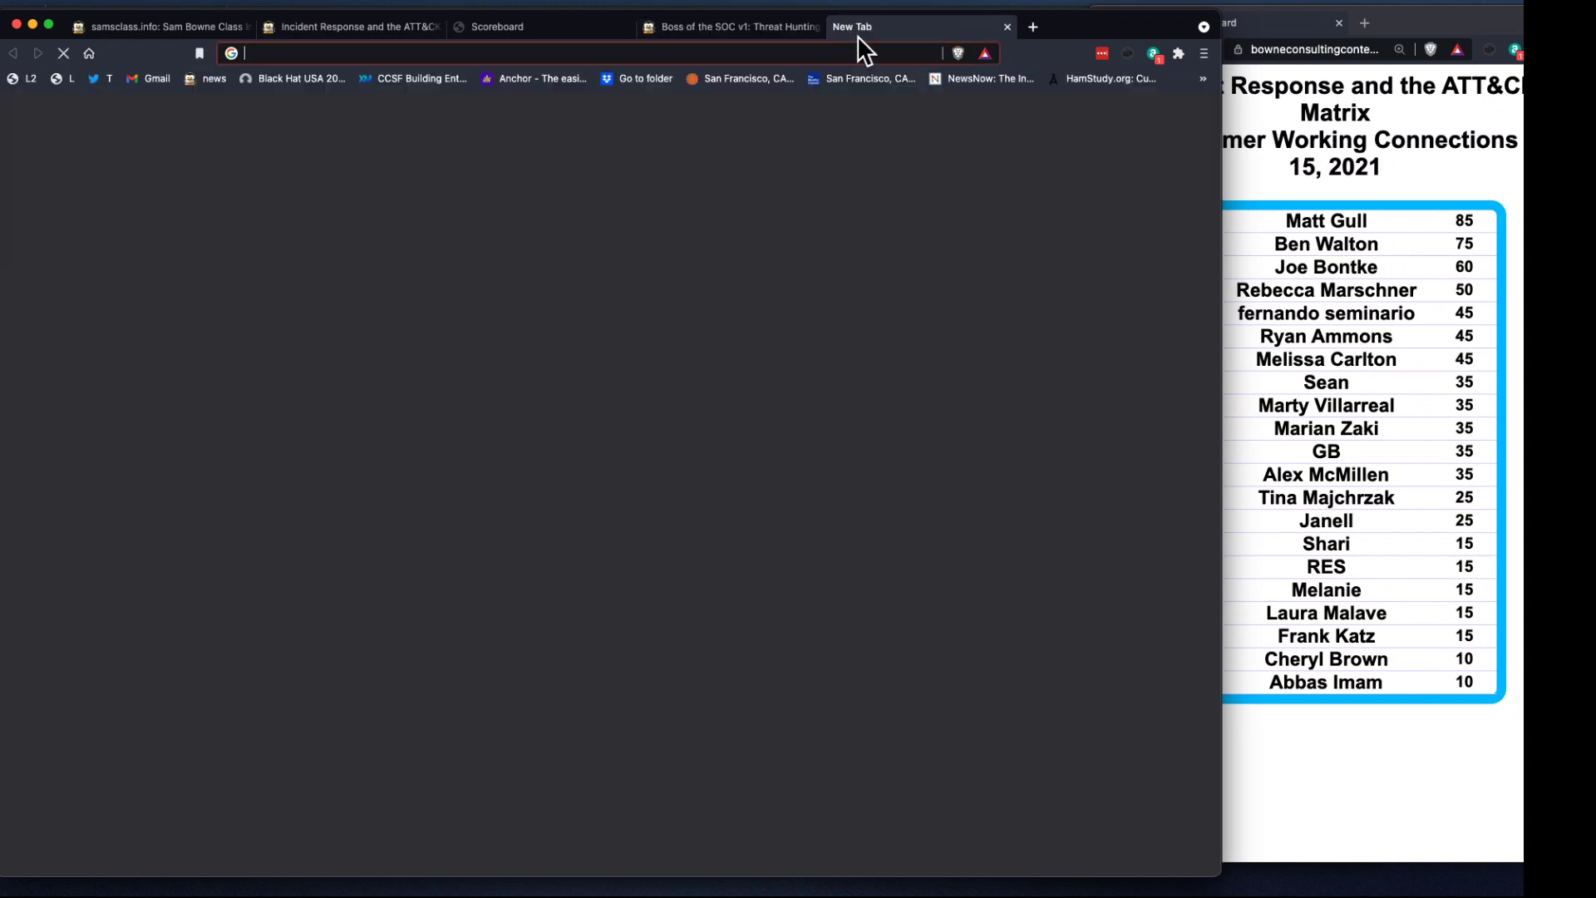
text(google.com)
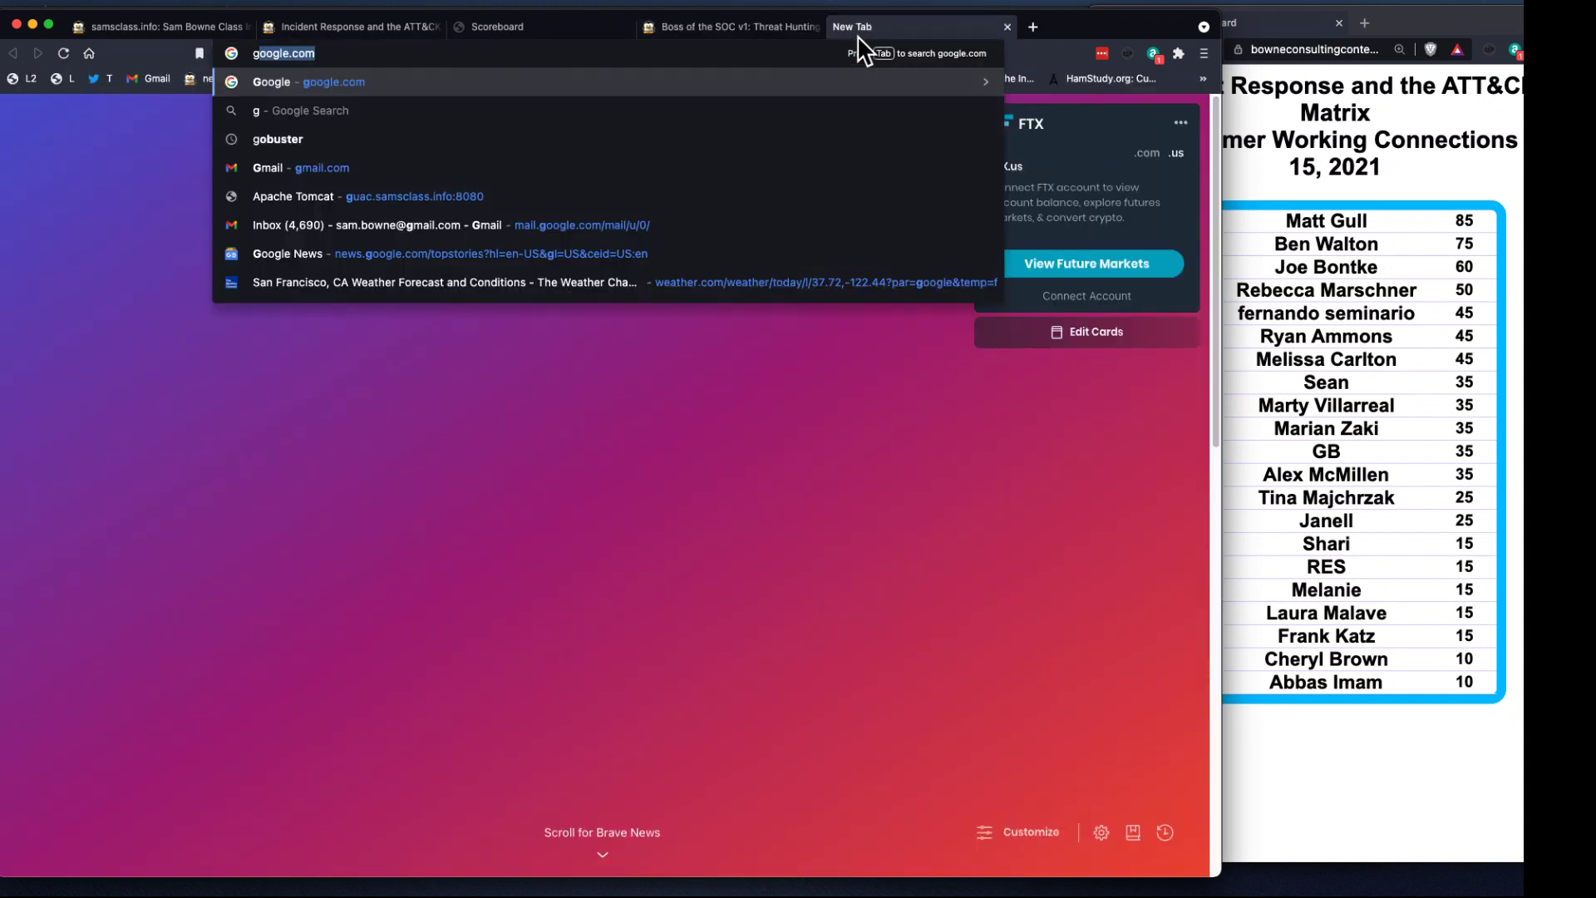
key(Return)
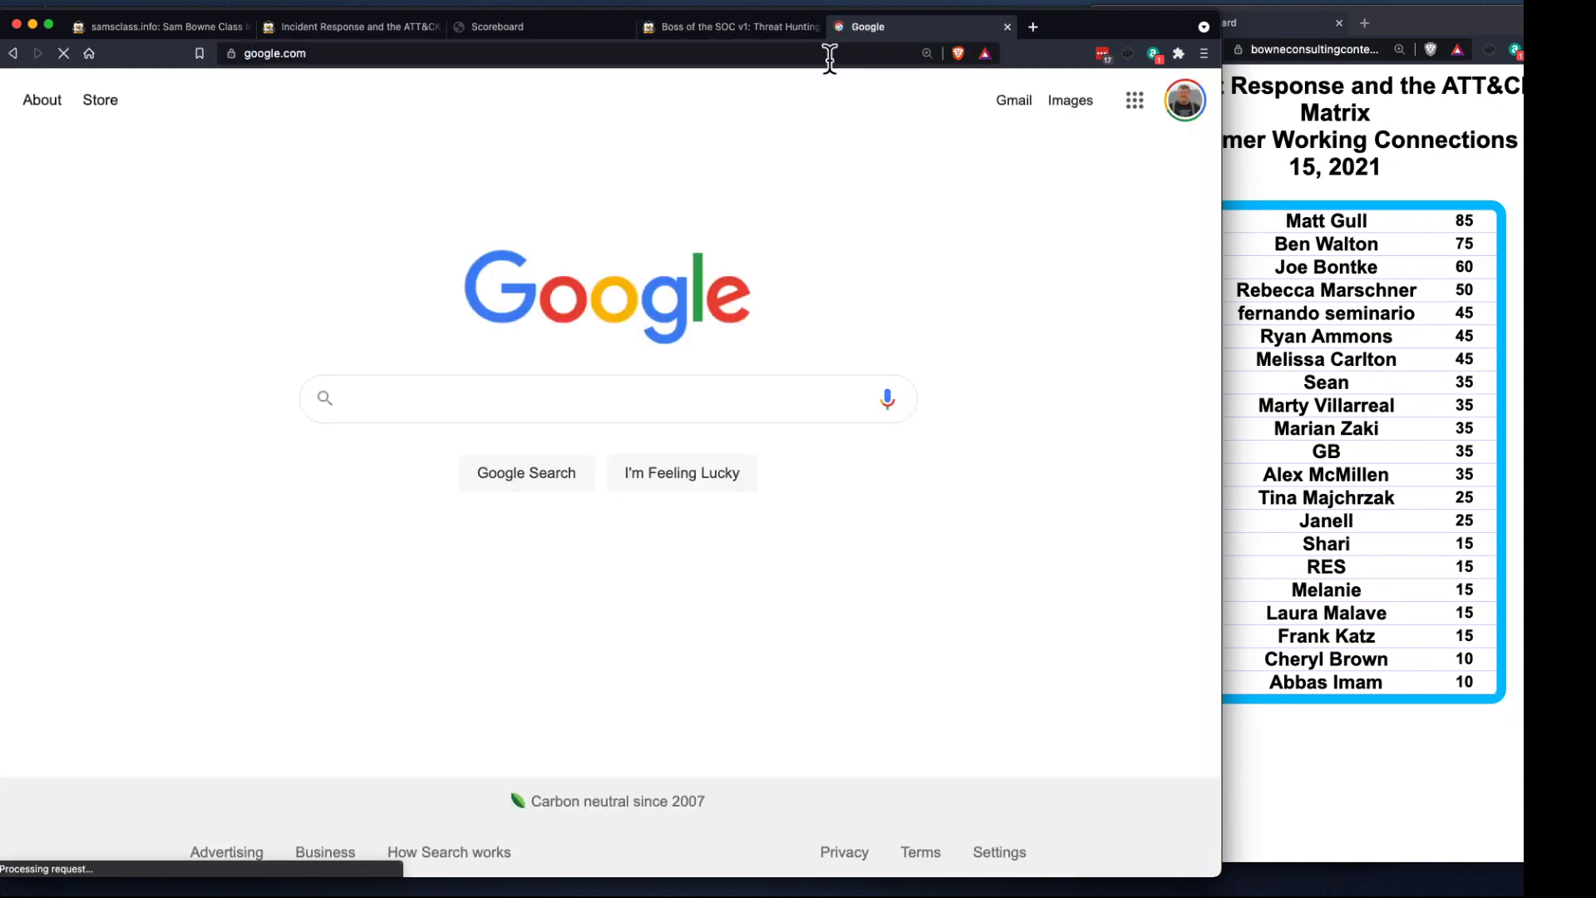
click(523, 412)
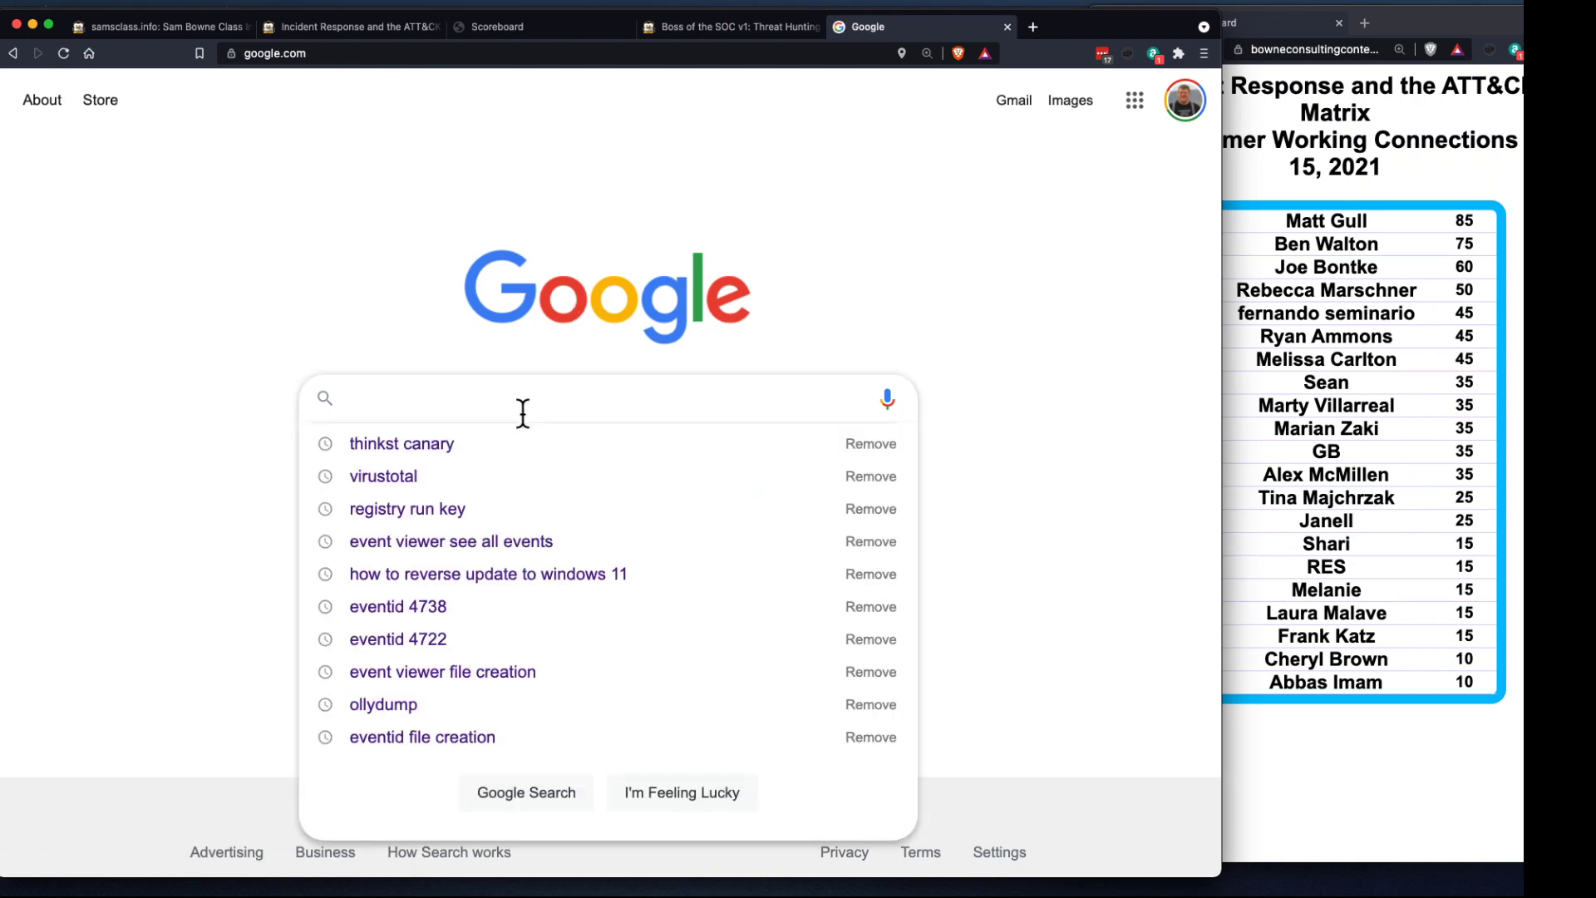
key(super+v)
key(Return)
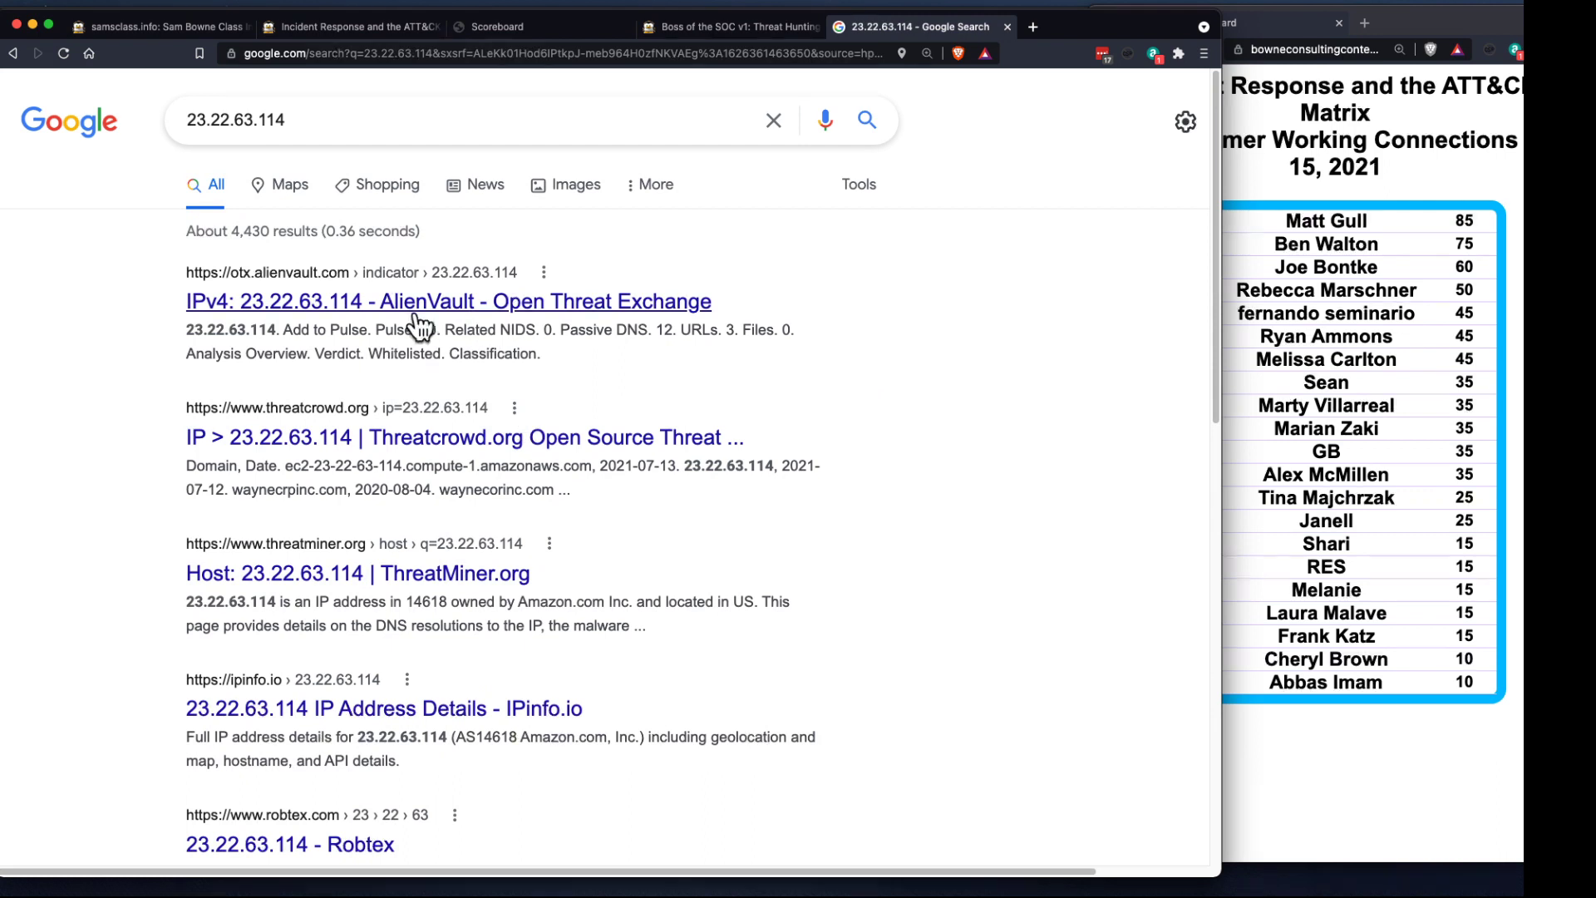
- Open the AlienVault OTX and ThreatMiner results in new tabs
right_click(418, 306)
click(419, 308)
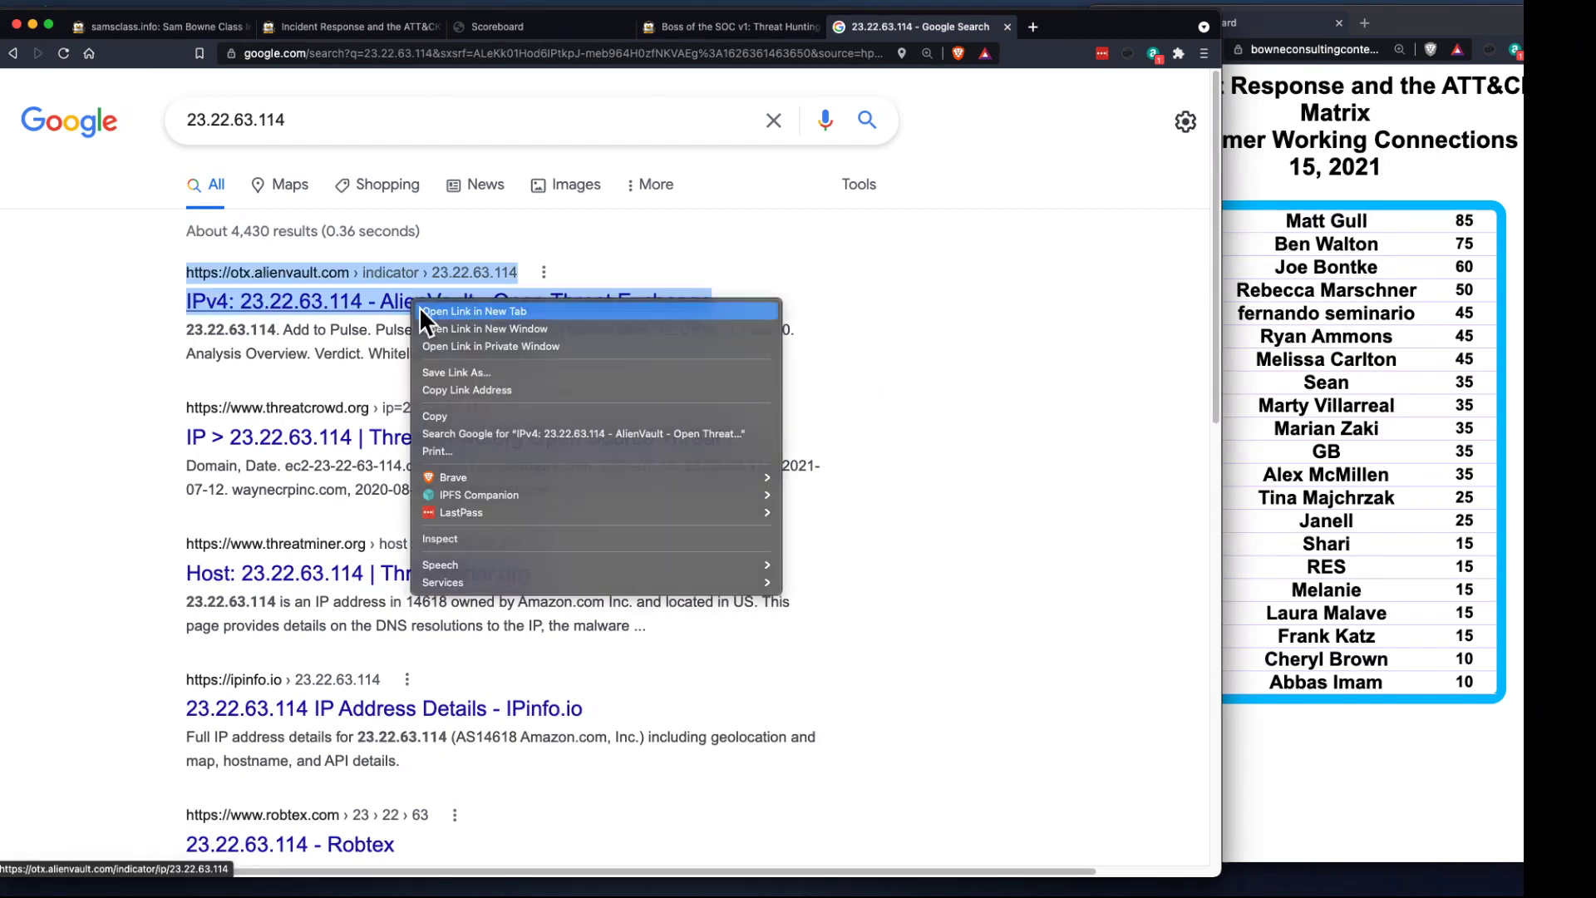
right_click(465, 573)
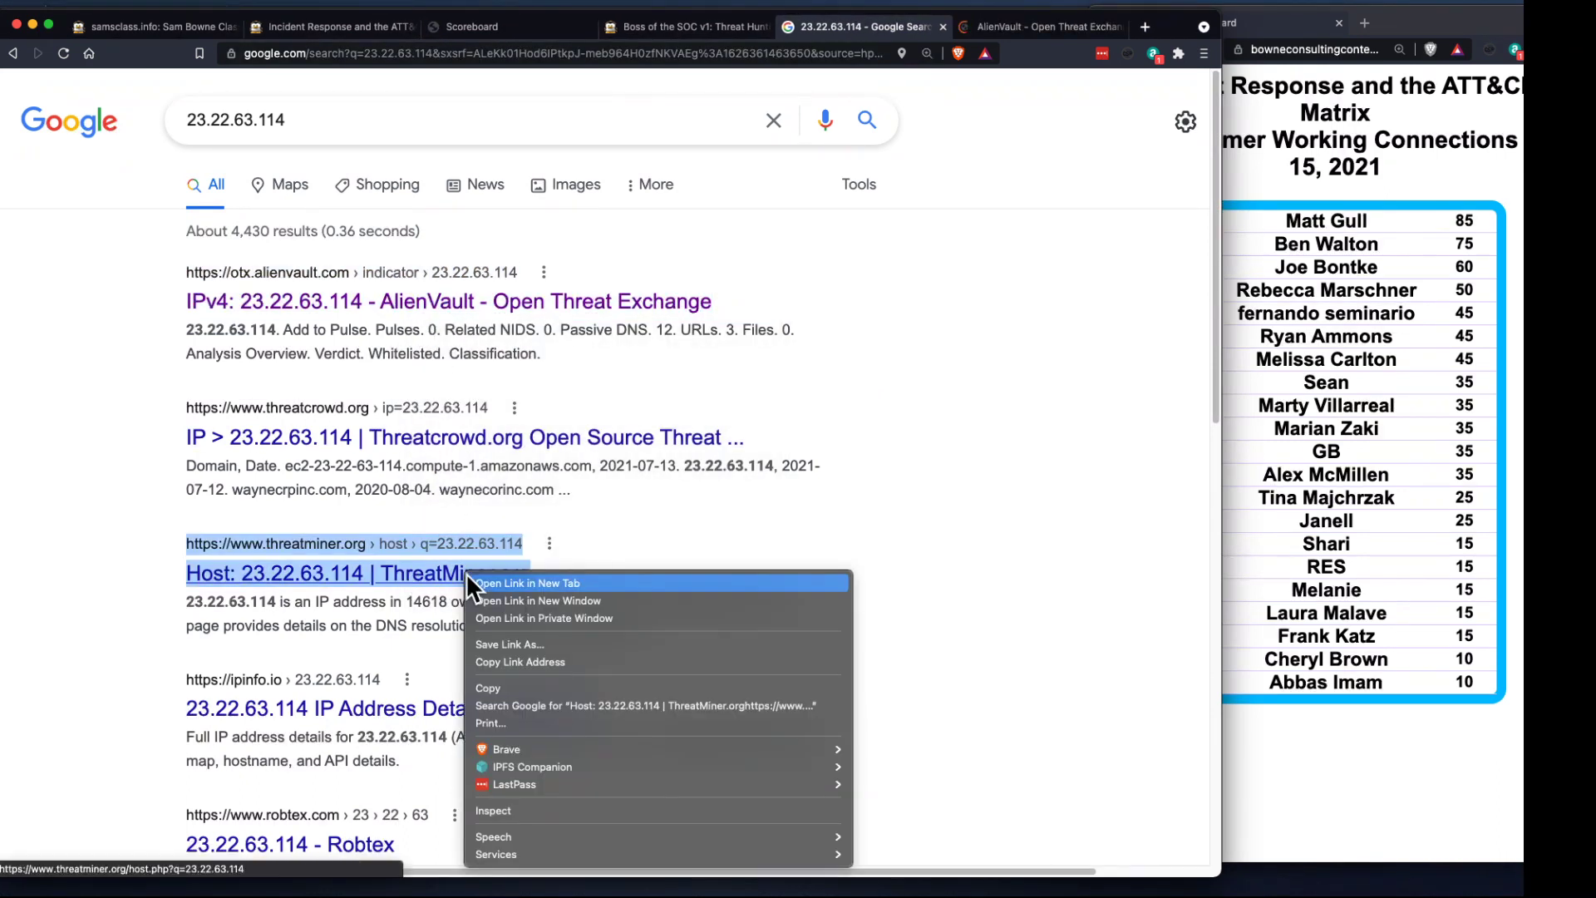
click(481, 584)
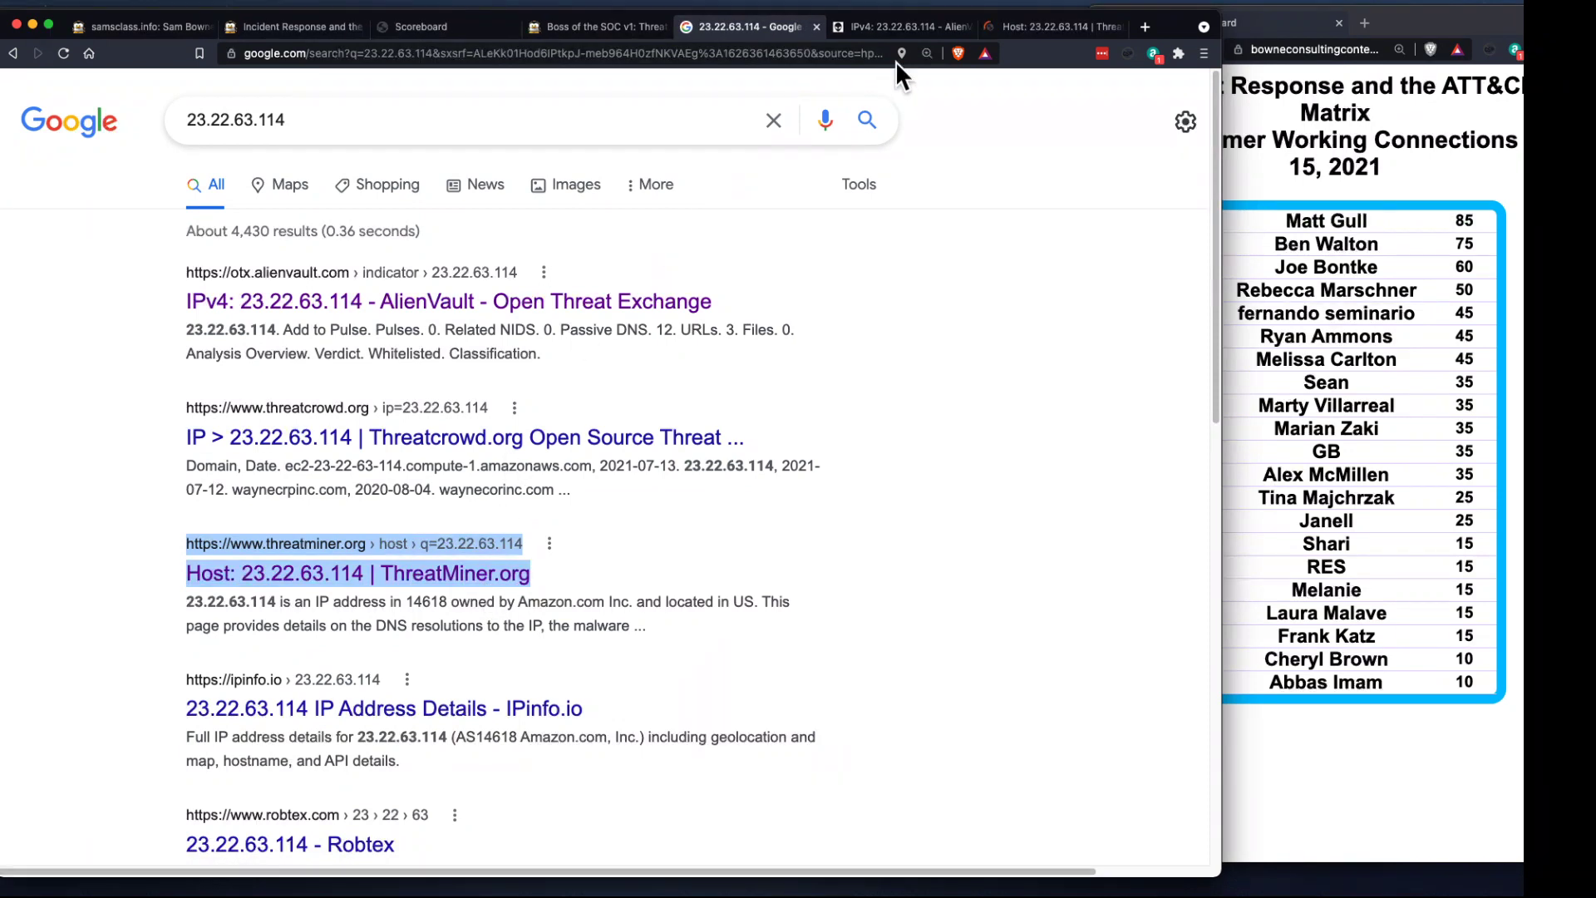
- Scan AlienVault OTX's passive DNS for 23.22.63.114 and highlight the po1s0n1vy.com hostname
click(892, 24)
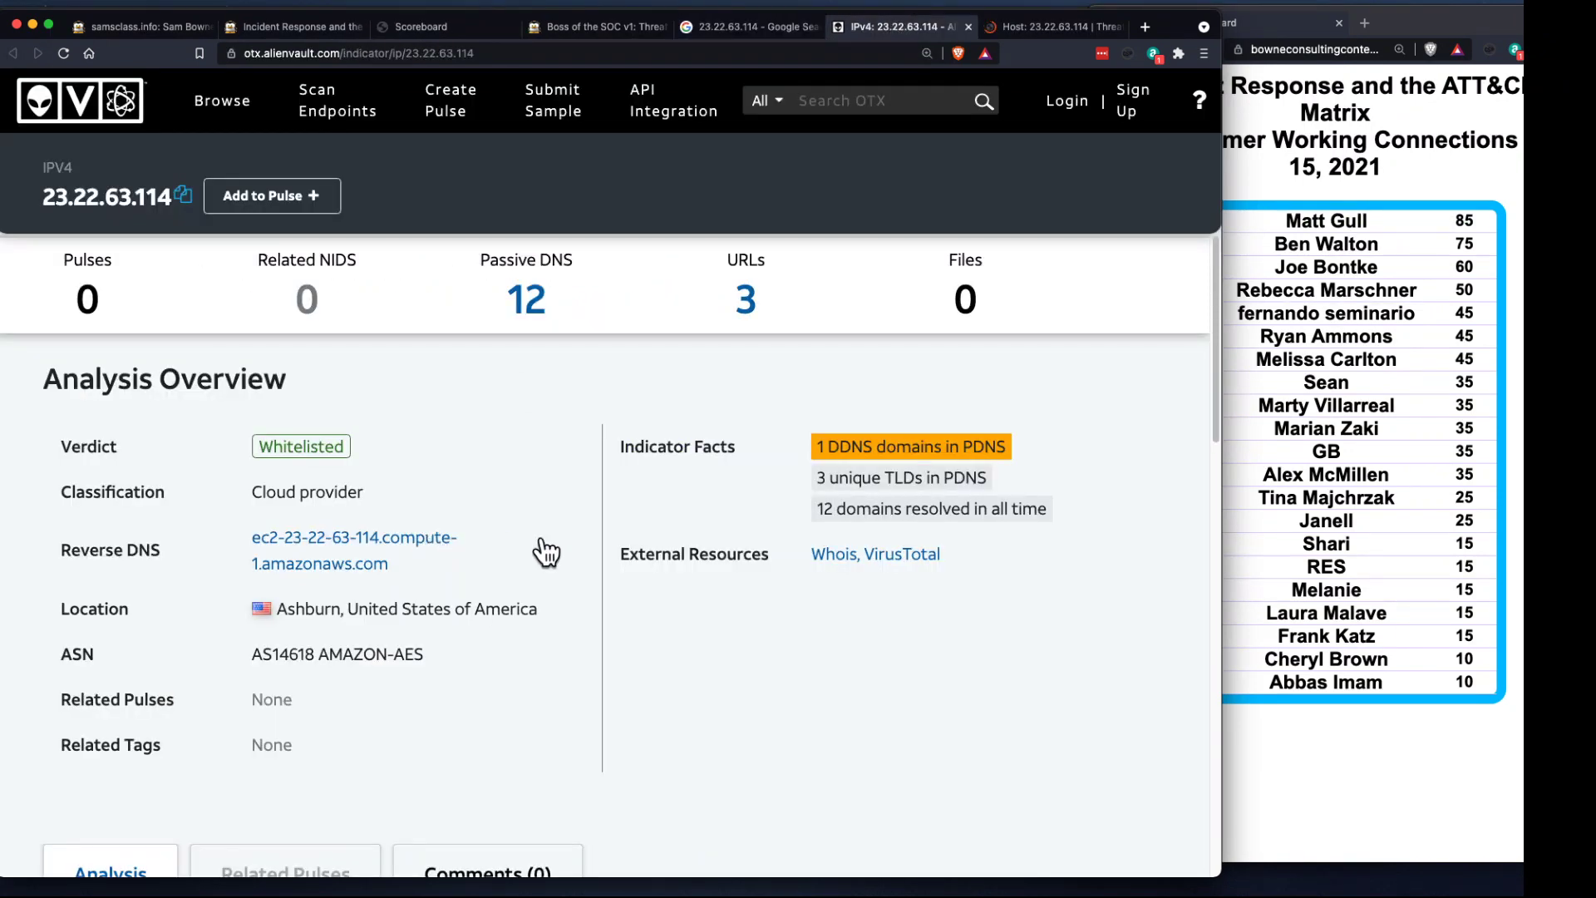
scroll(549, 557, down, 3)
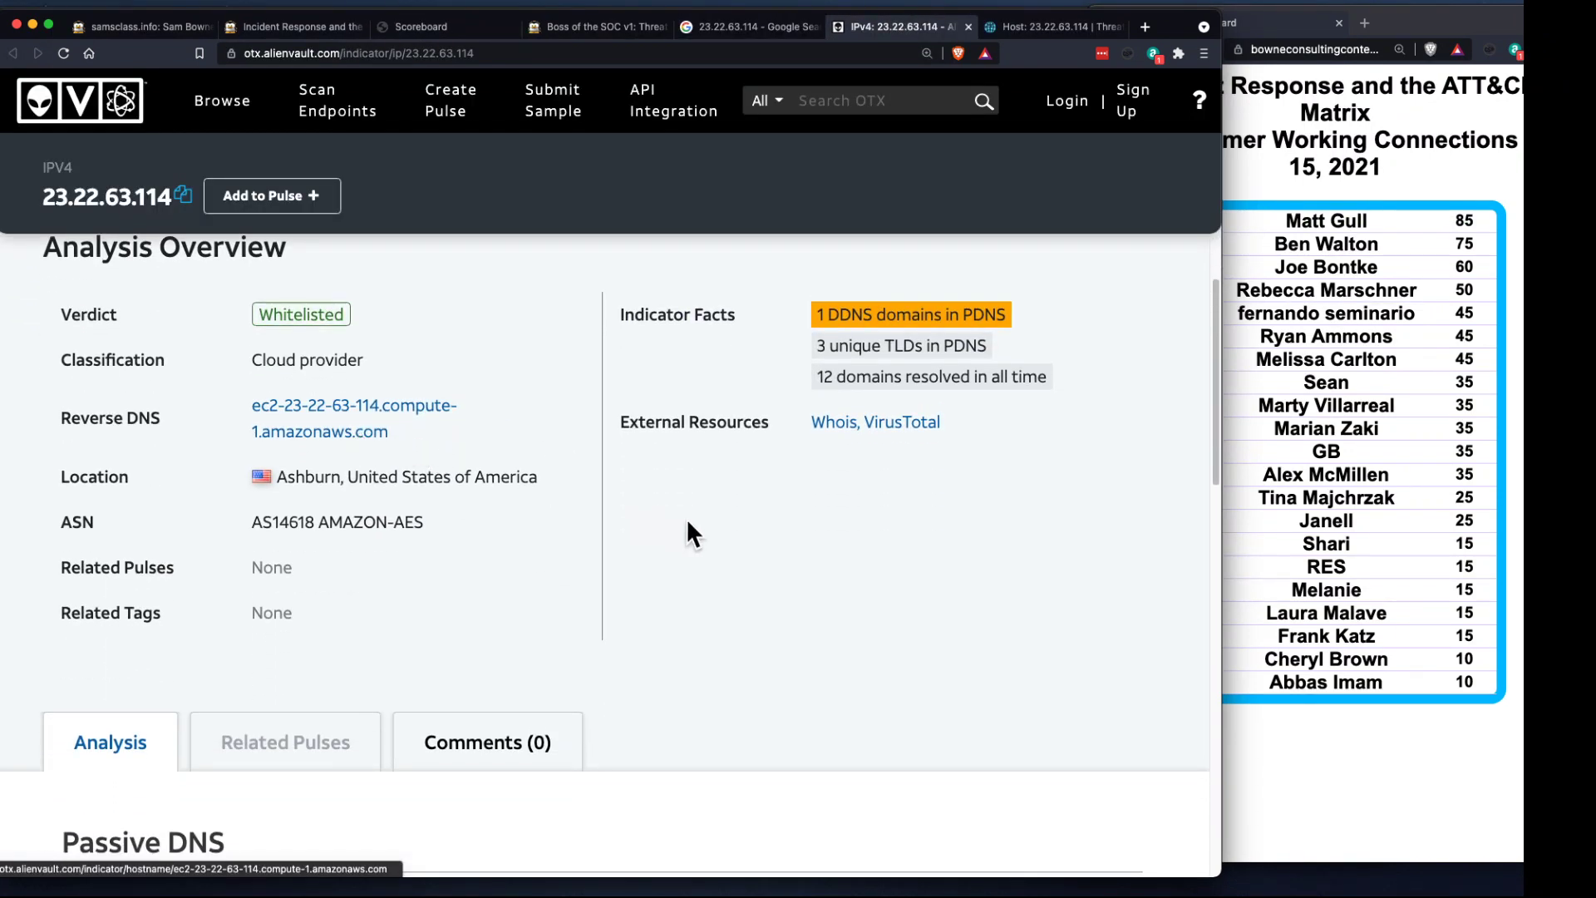
scroll(739, 527, down, 10)
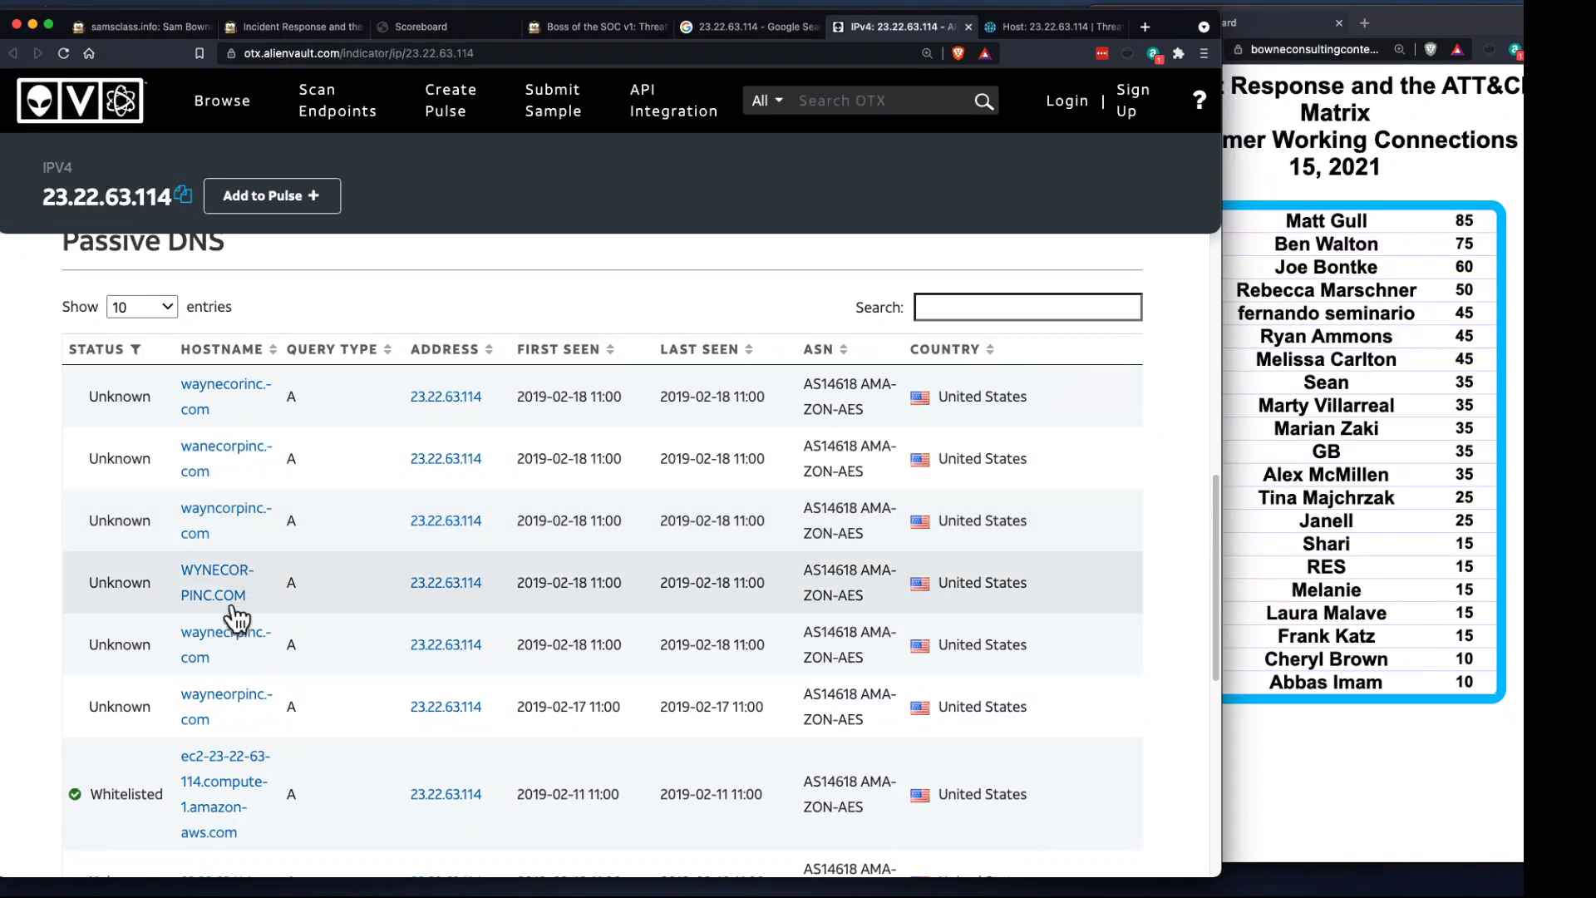
scroll(291, 752, down, 3)
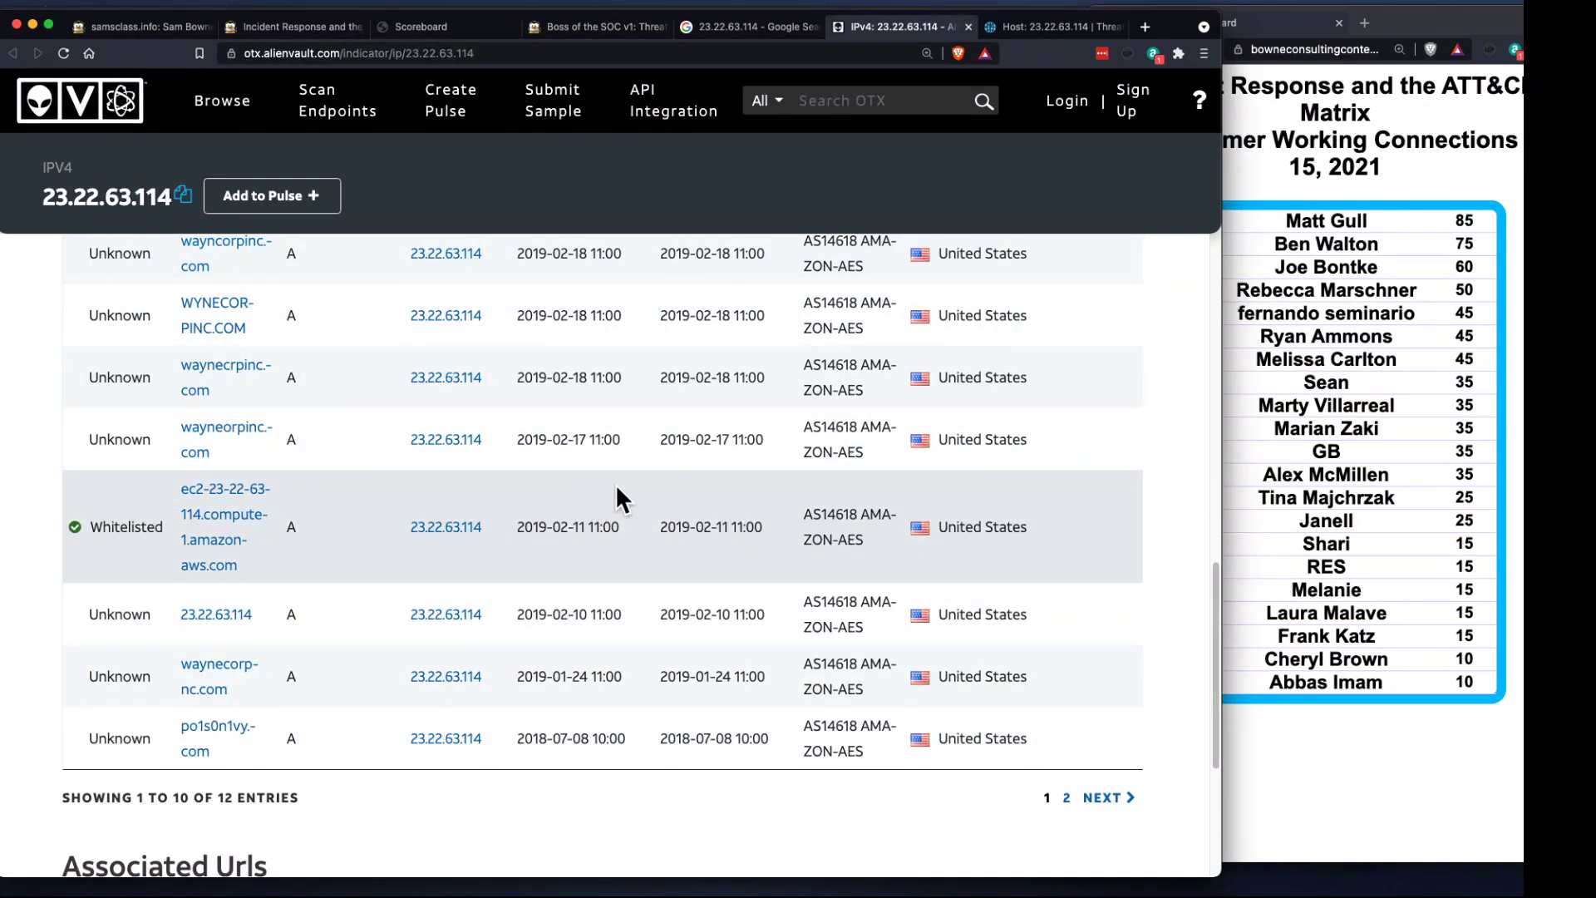
scroll(776, 516, down, 4)
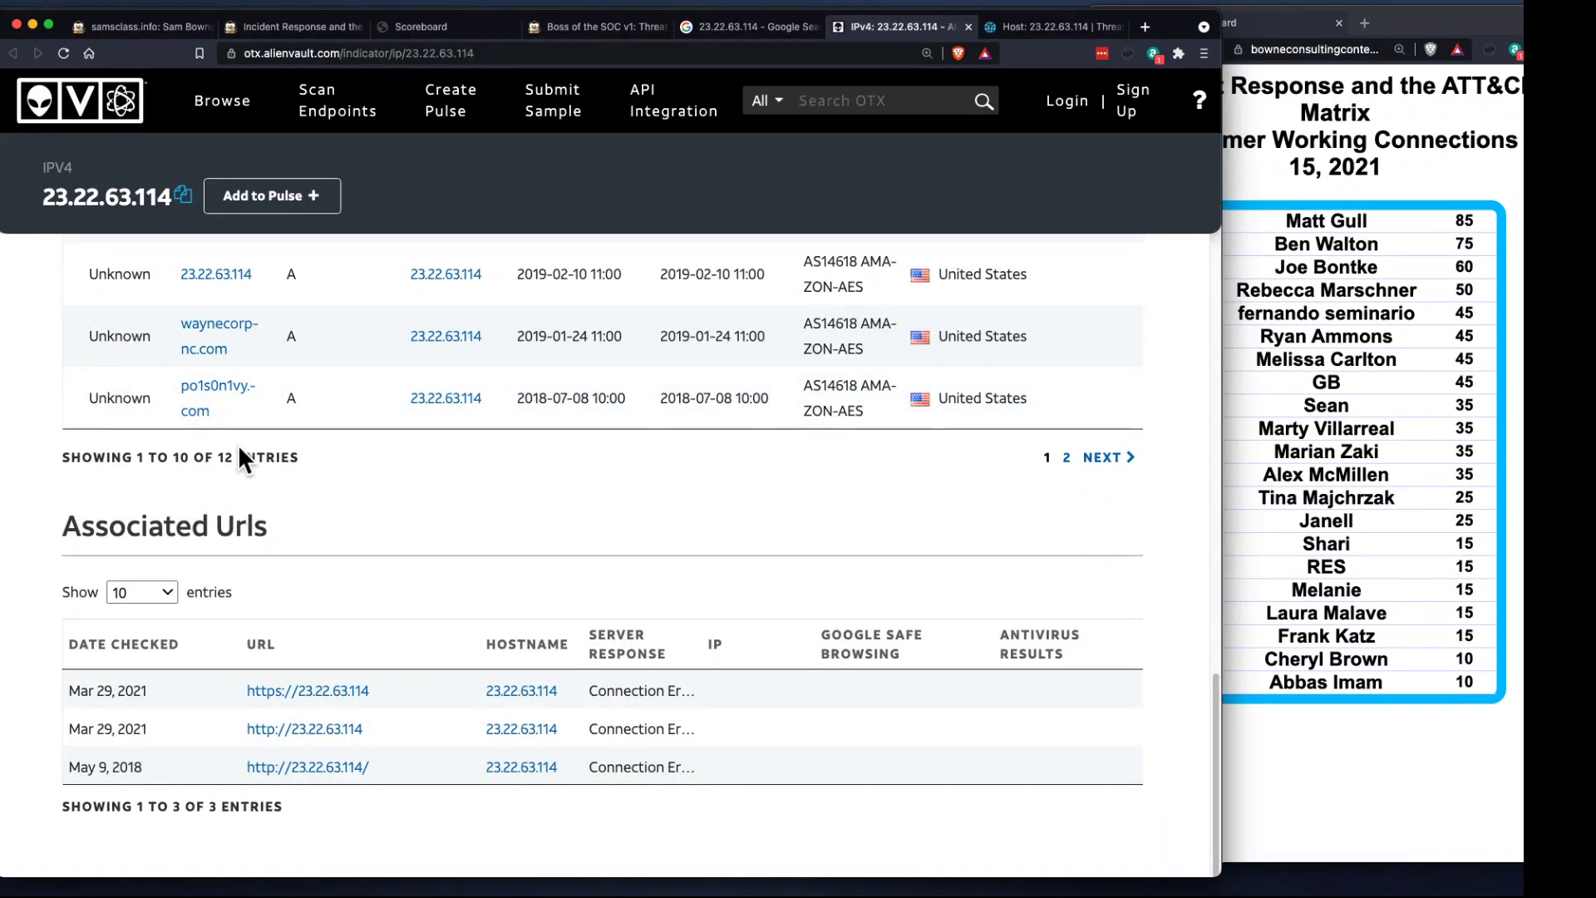
drag(228, 416, 168, 392)
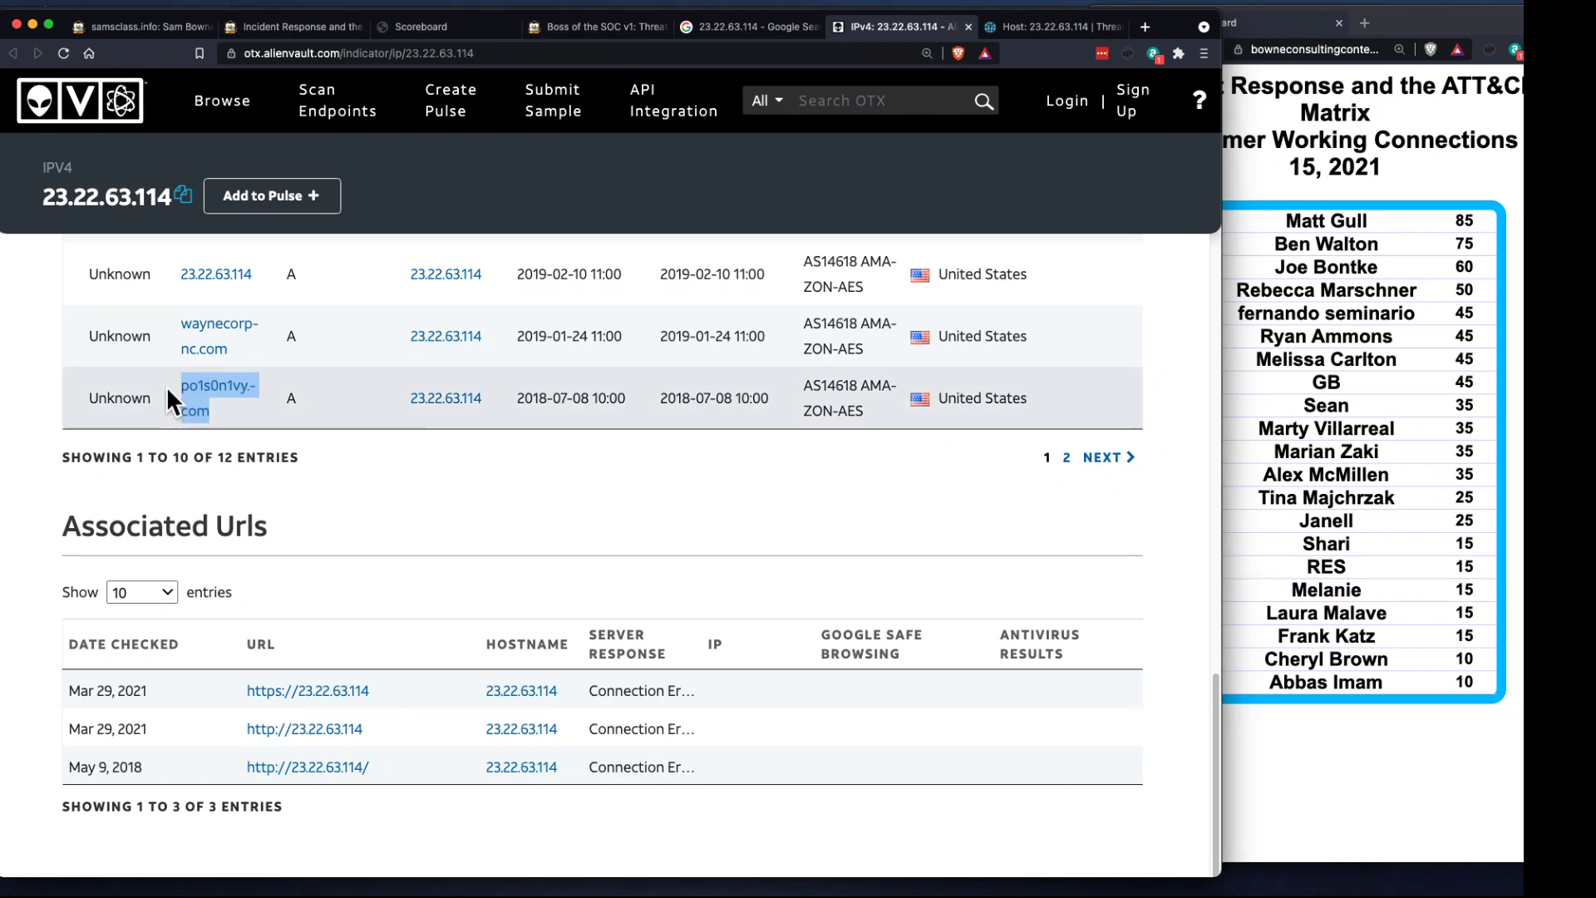
click(274, 418)
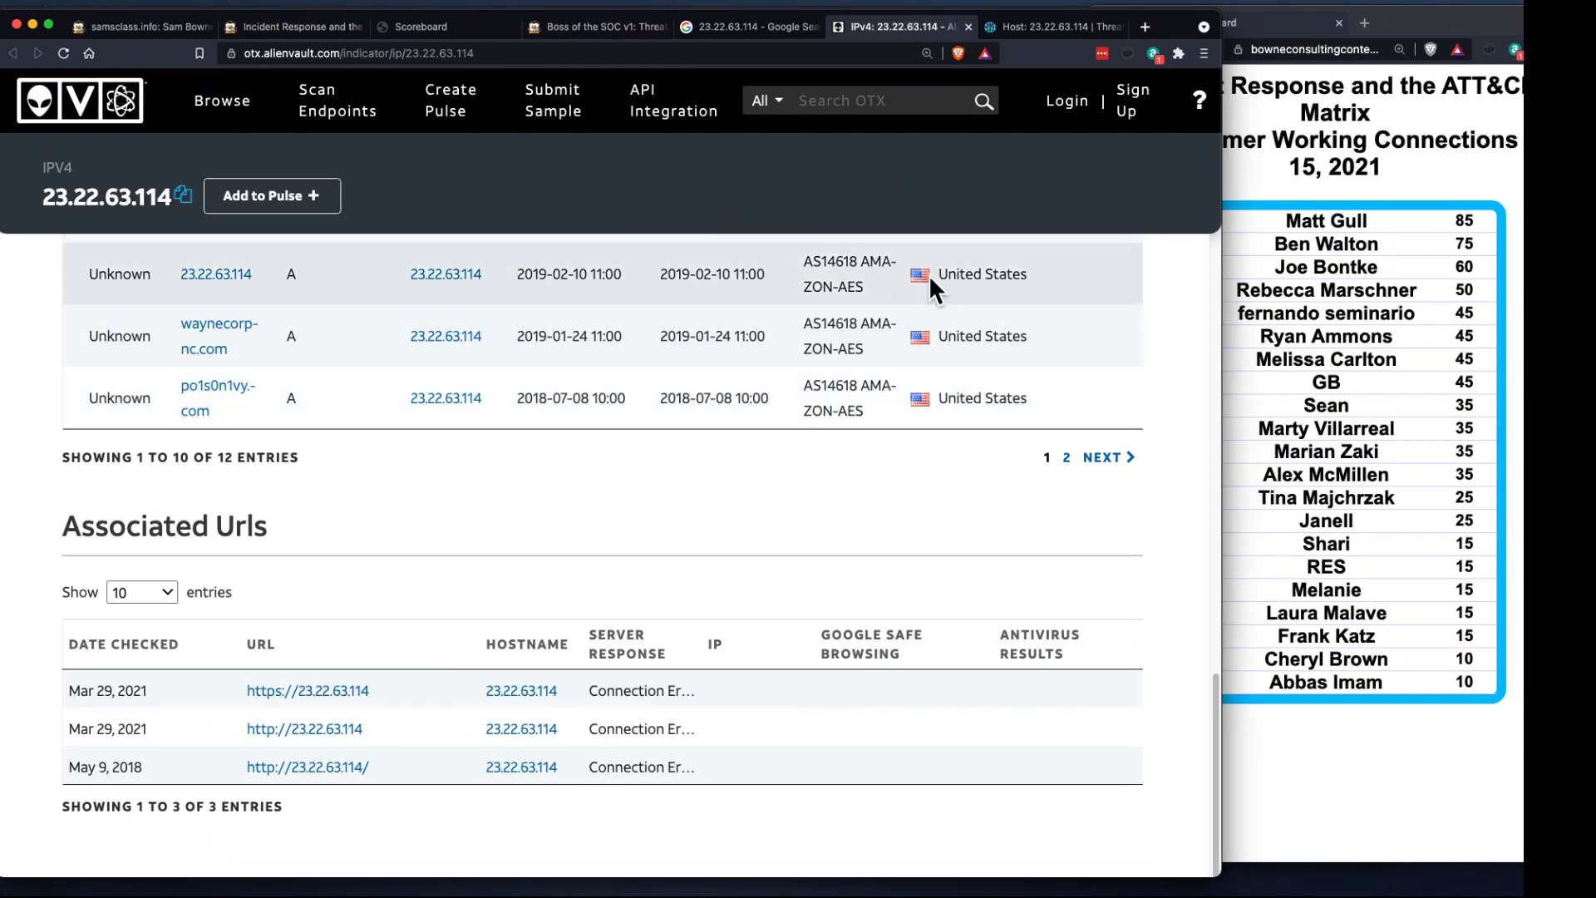
click(1043, 27)
- Review the ThreatMiner host report for 23.22.63.114
scroll(846, 597, down, 10)
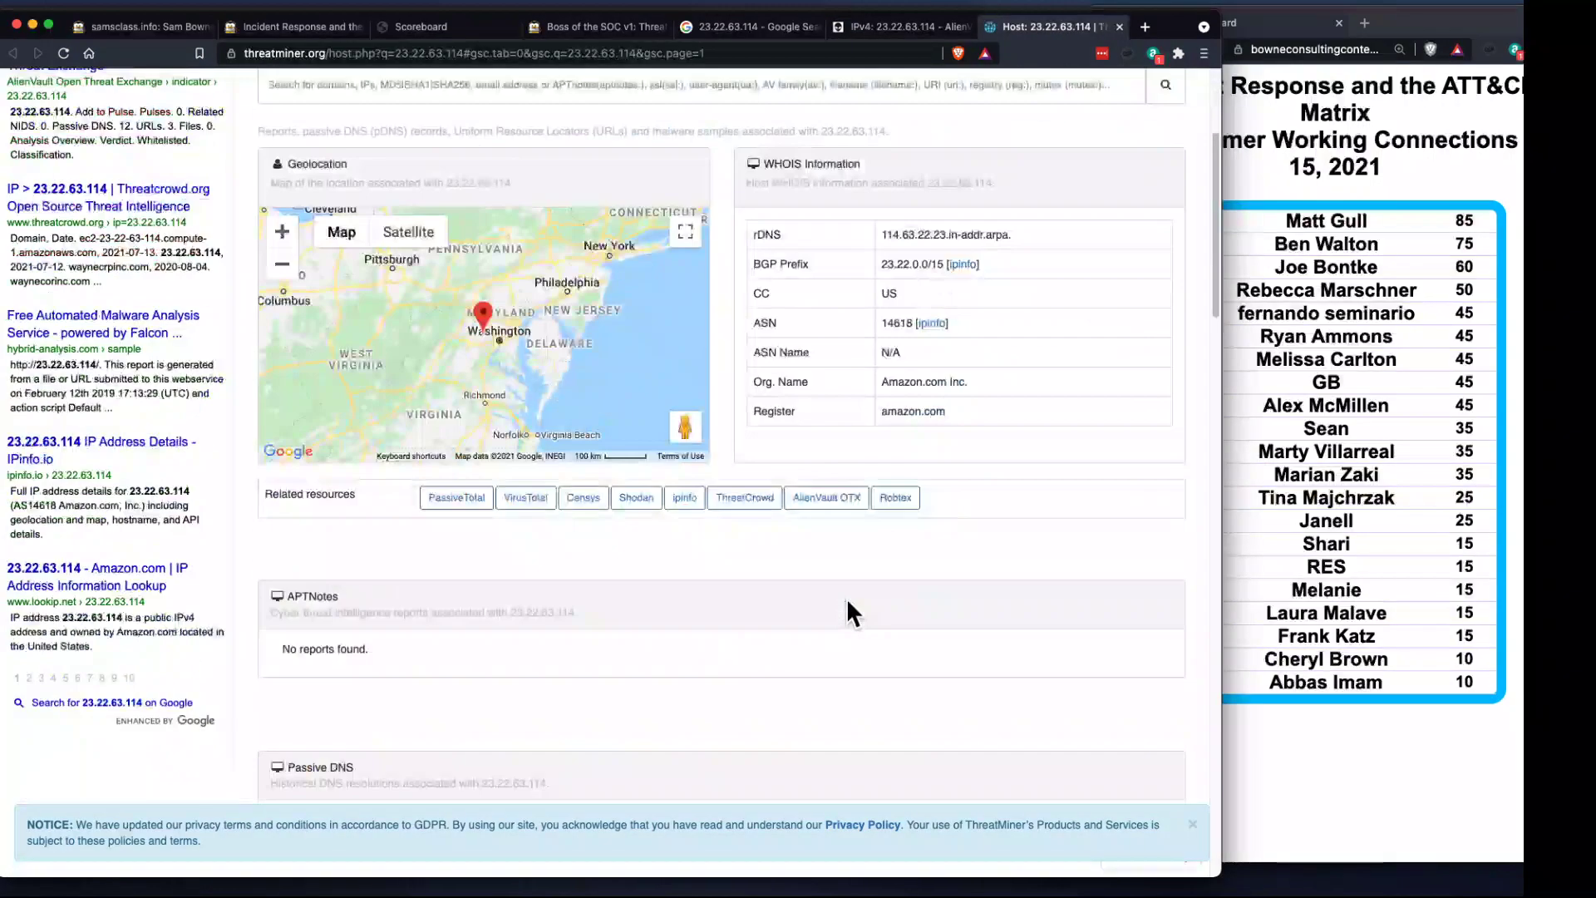
scroll(848, 597, down, 5)
scroll(849, 596, up, 15)
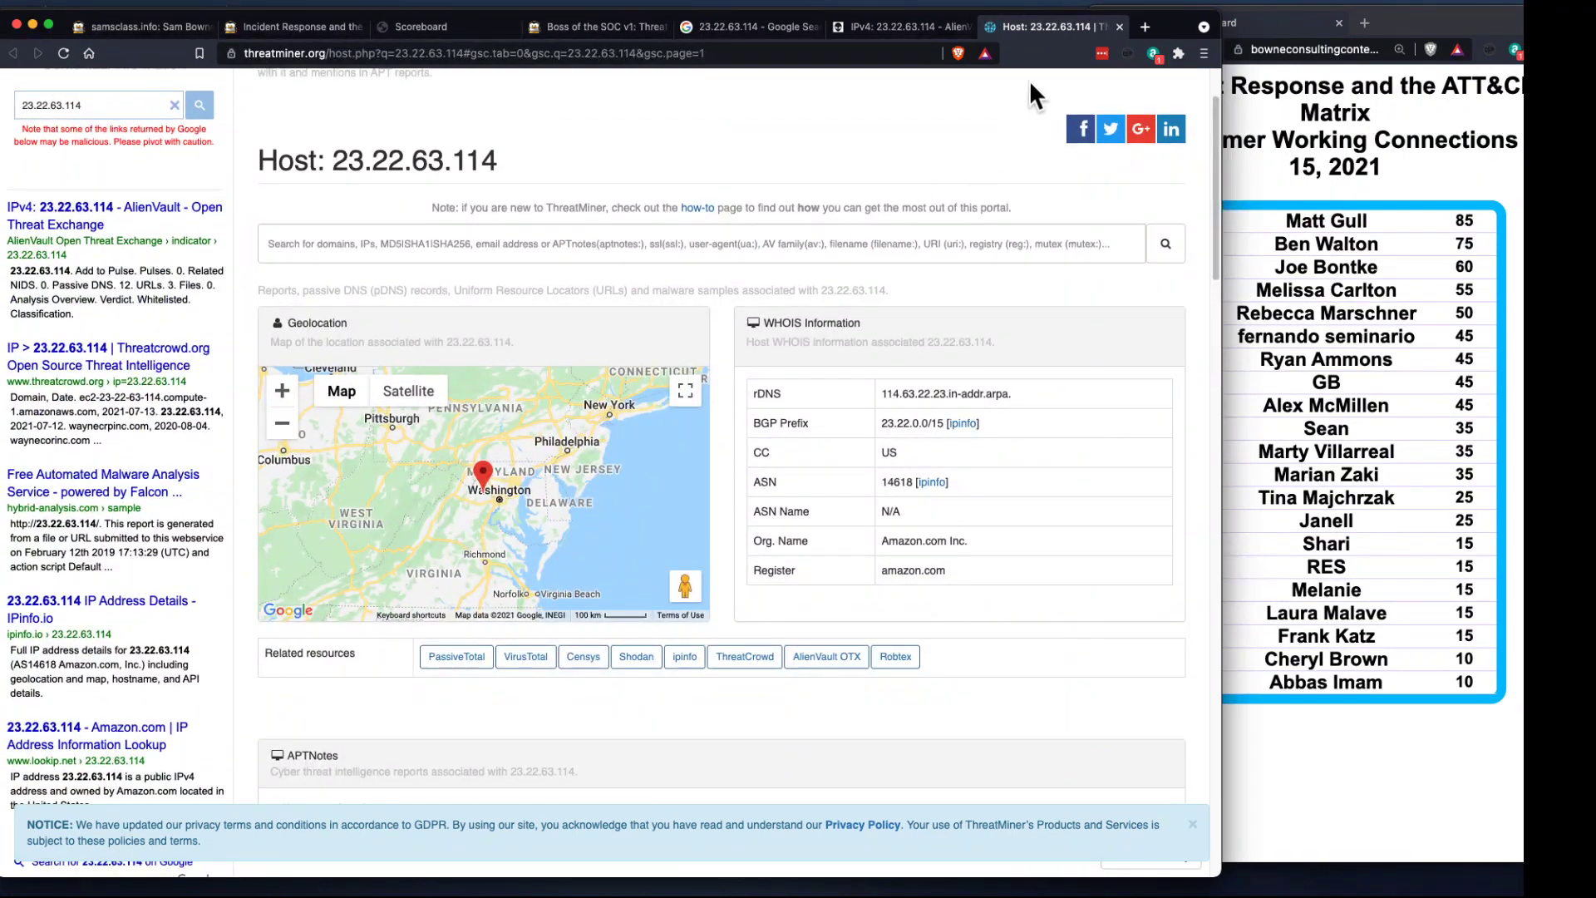
- Open the Robtex and Hybrid Analysis results for the IP in new tabs, viewing Robtex
click(722, 32)
scroll(720, 592, down, 7)
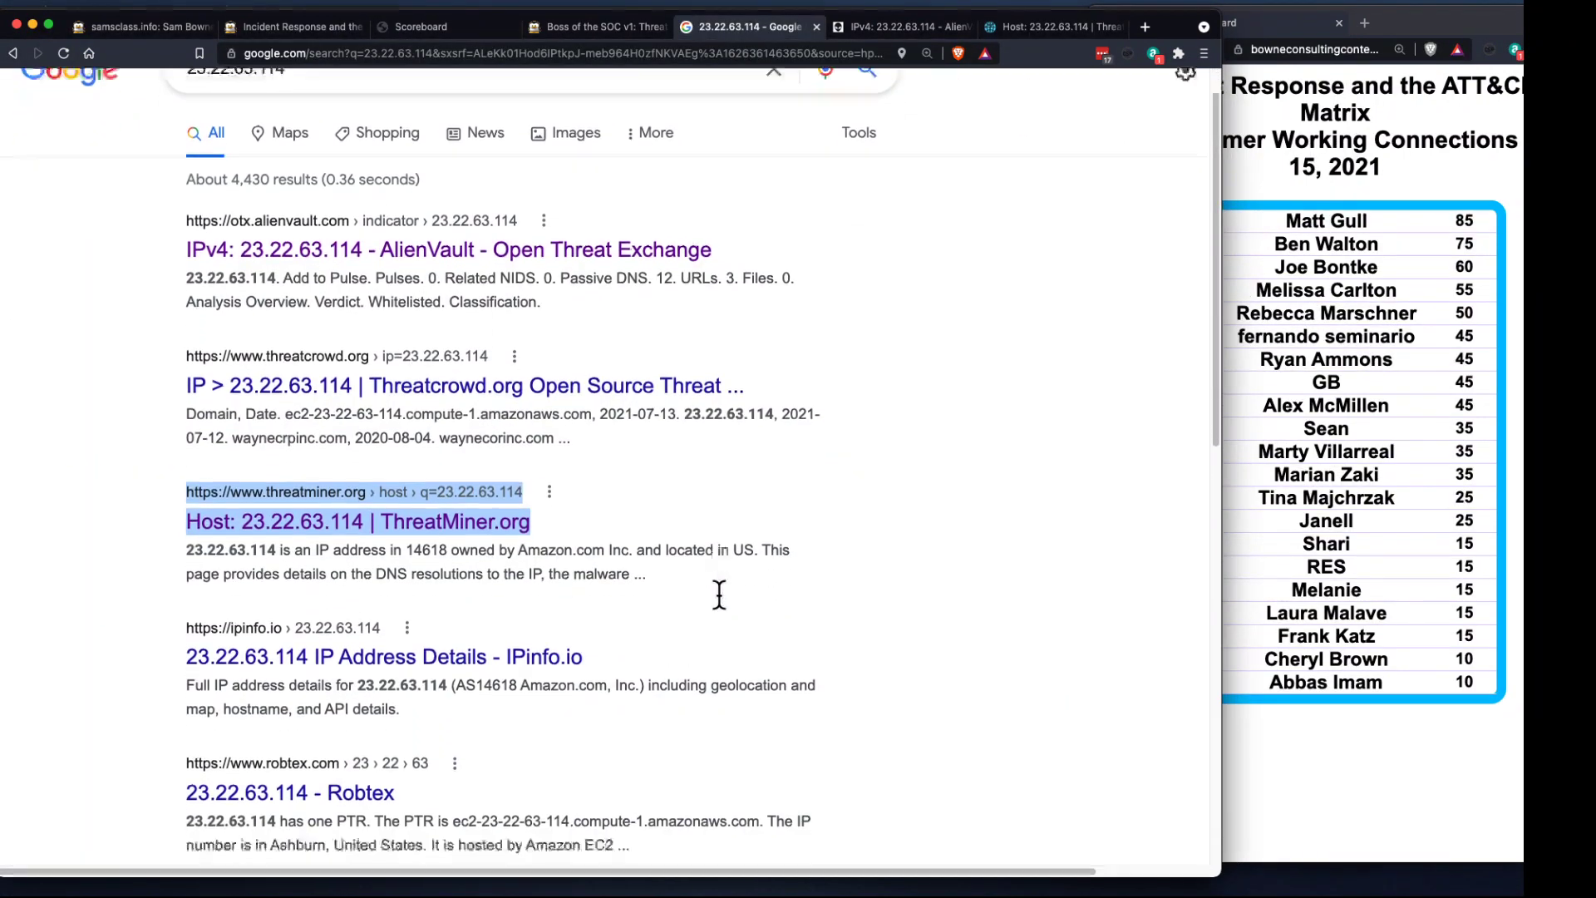
right_click(331, 383)
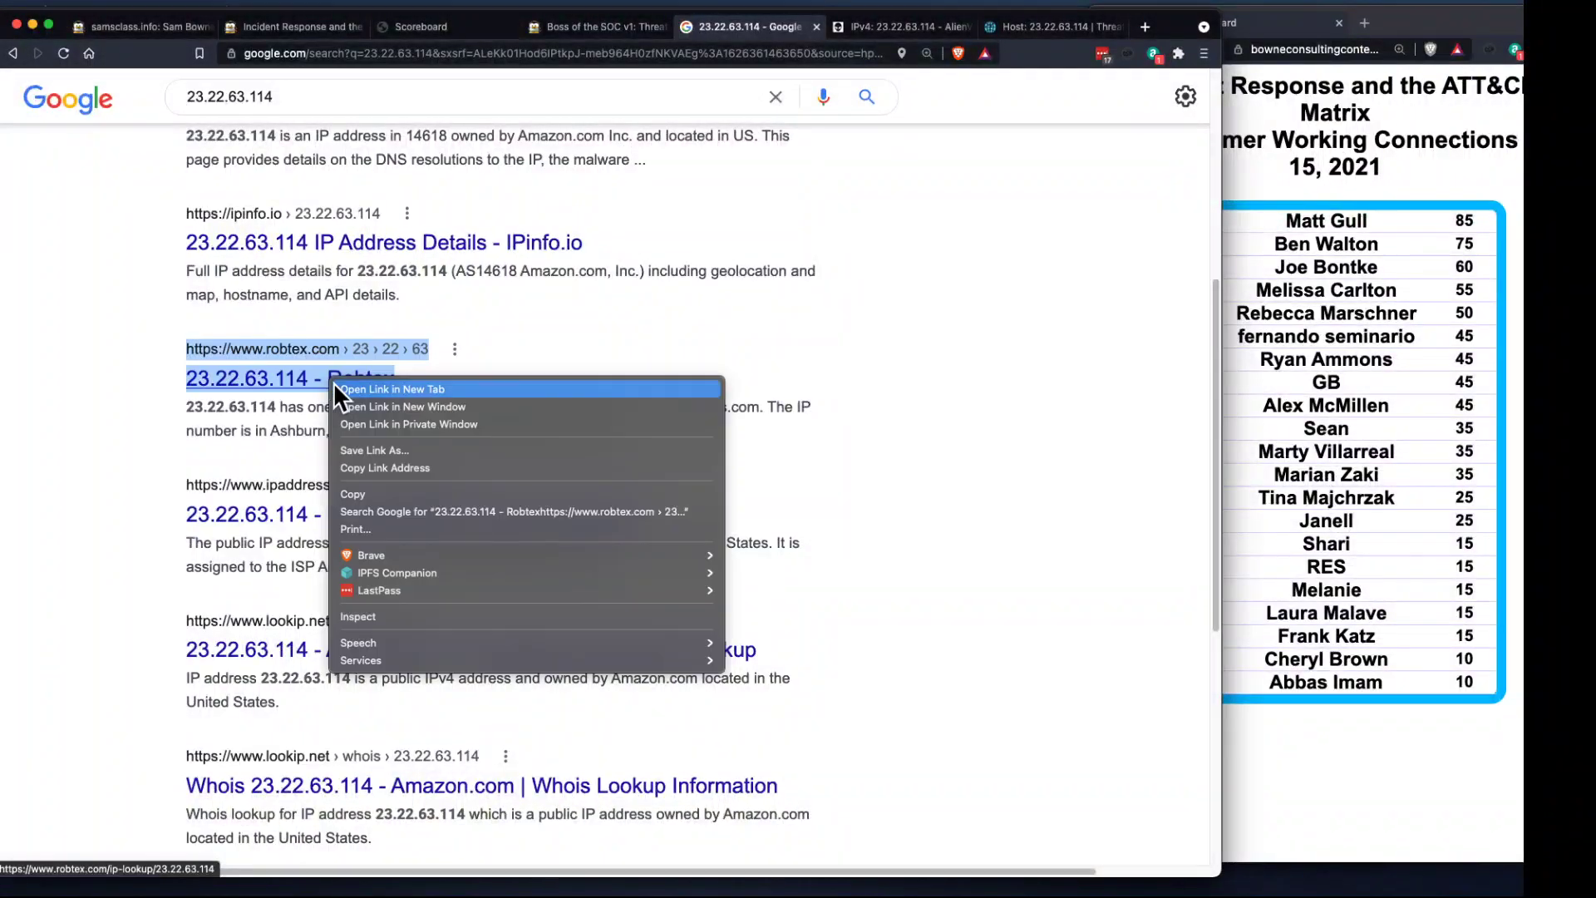
click(337, 386)
scroll(690, 577, down, 7)
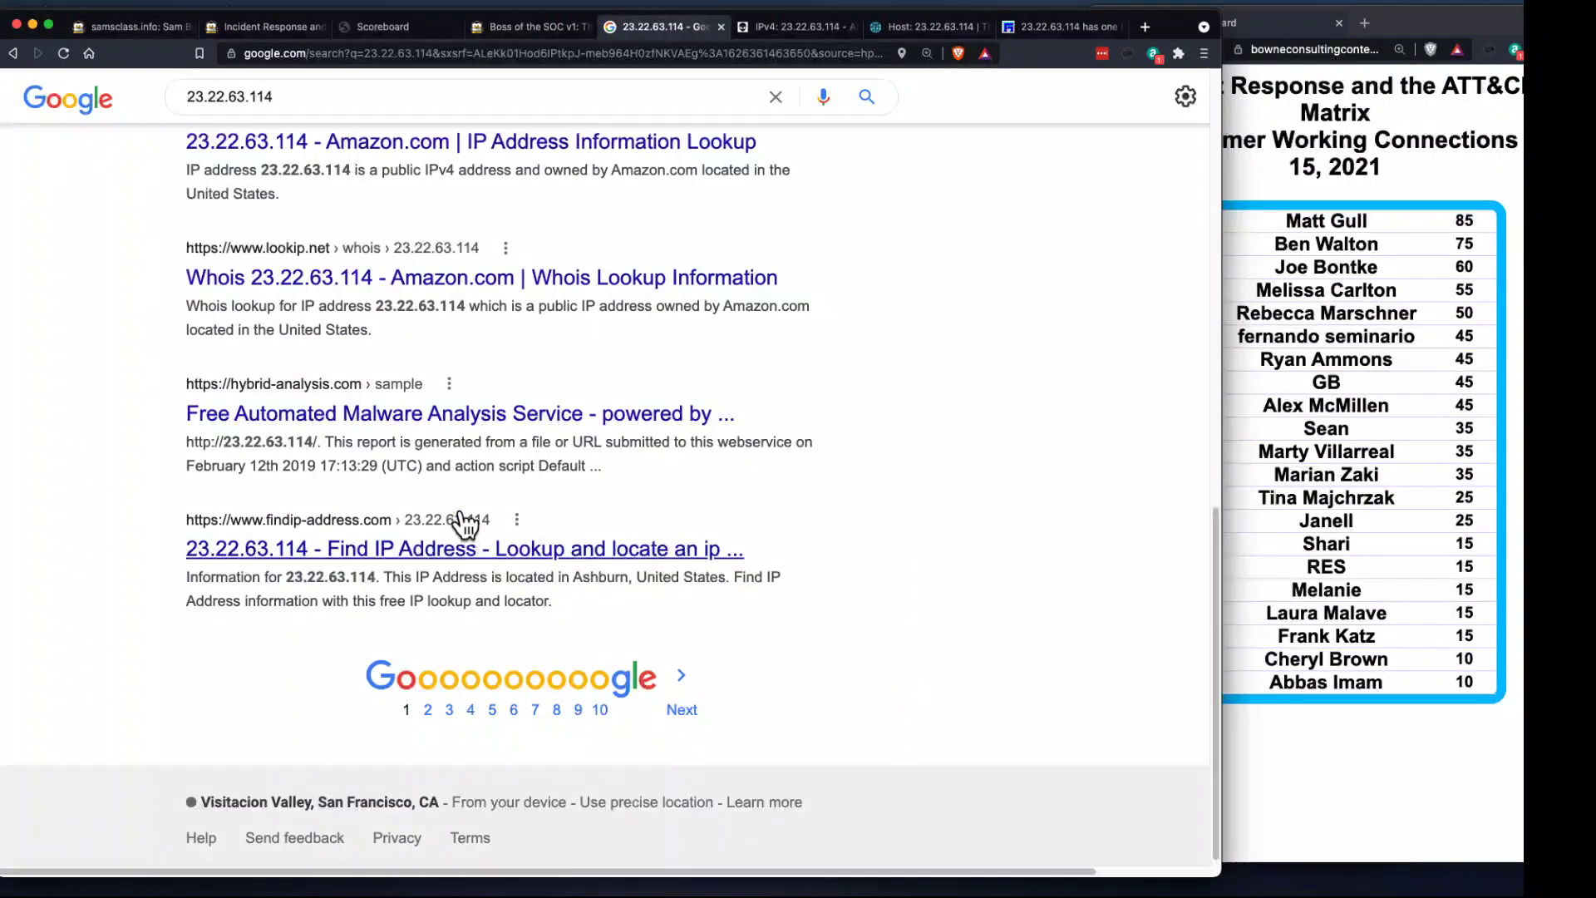
right_click(427, 419)
click(438, 429)
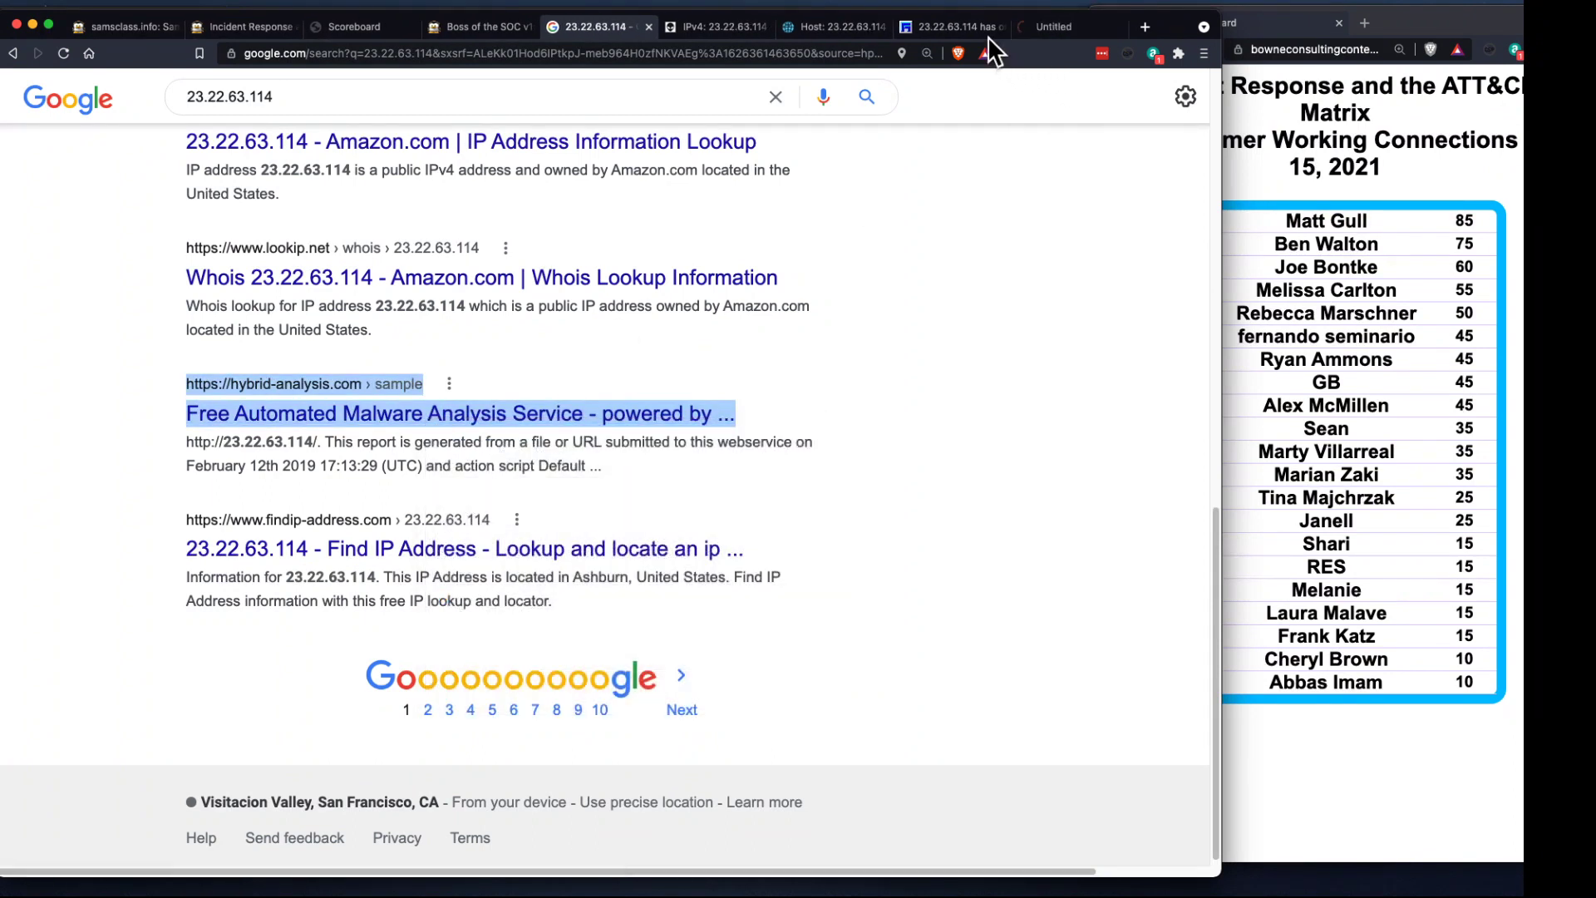
click(950, 23)
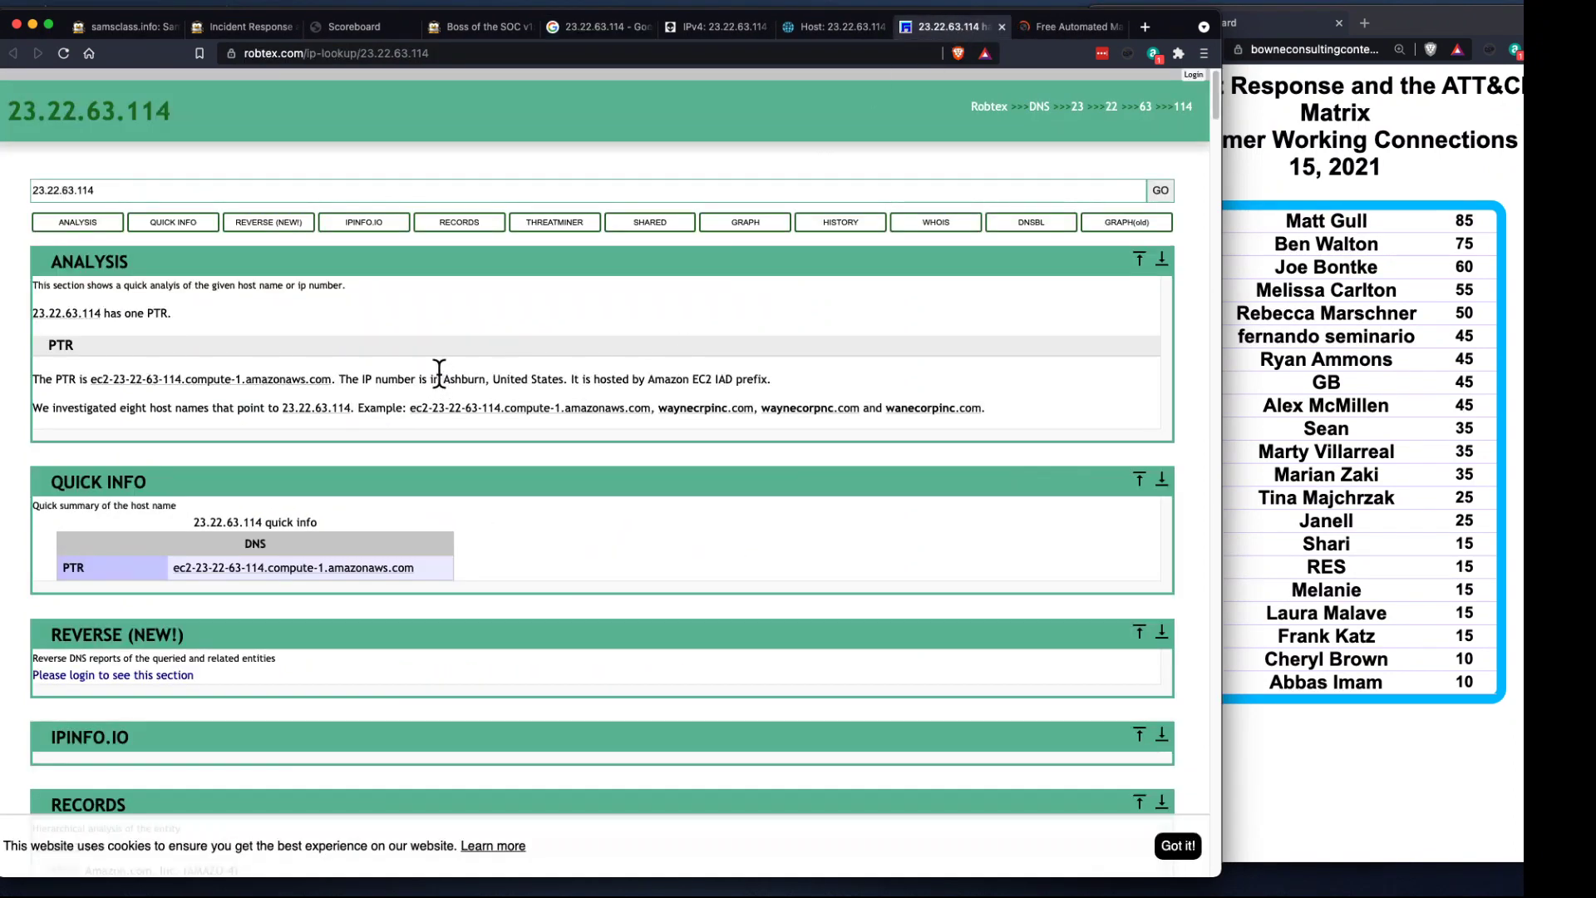
scroll(594, 586, down, 3)
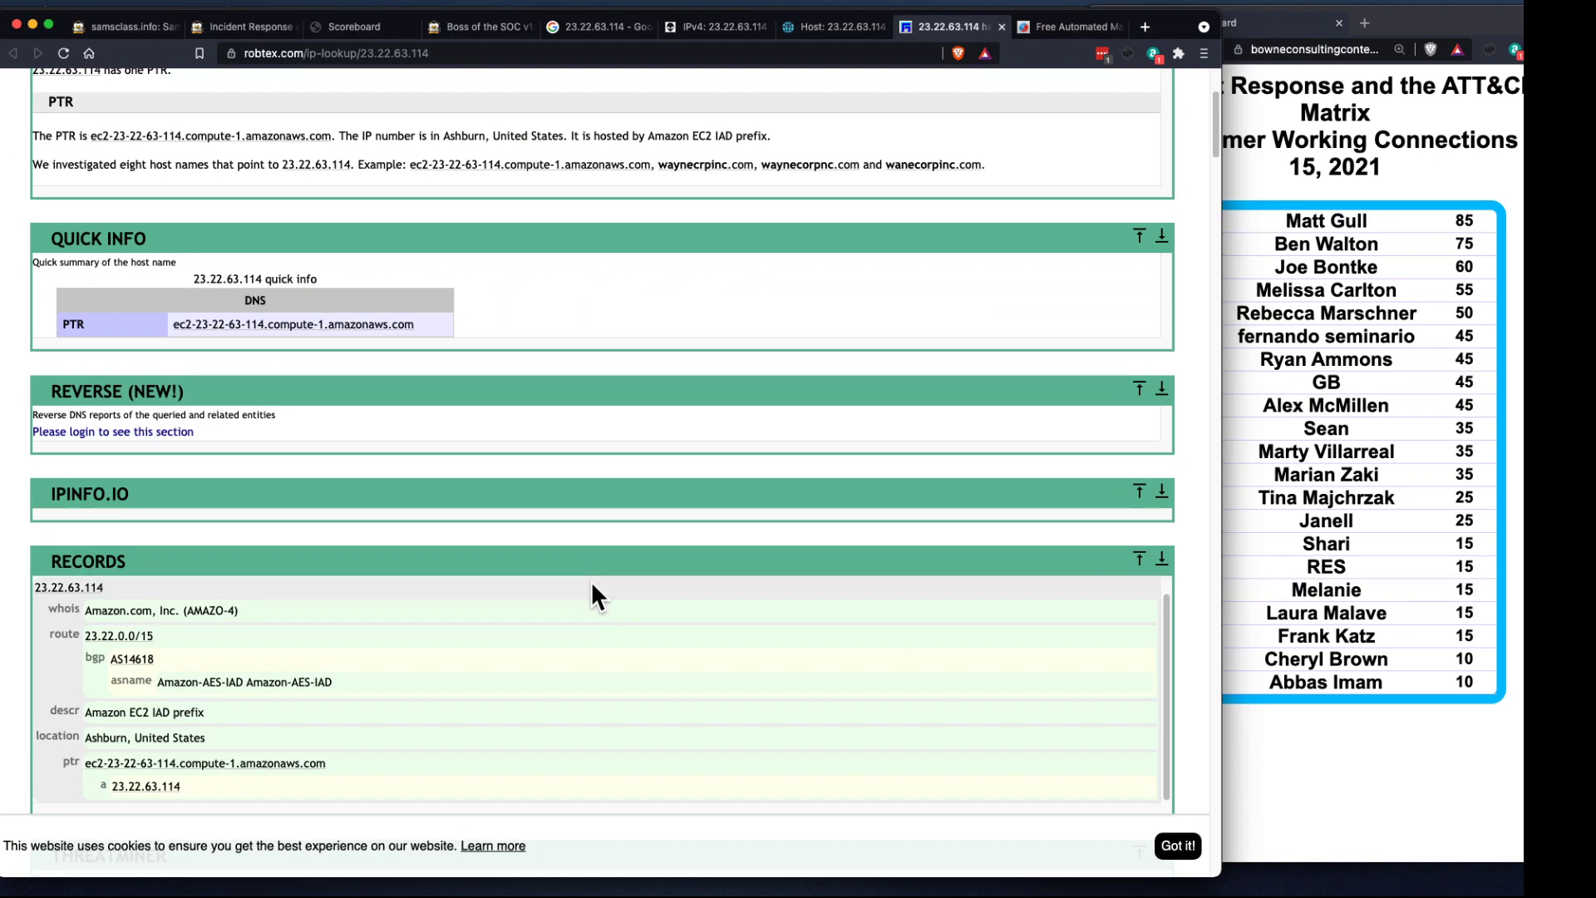
scroll(510, 399, up, 2)
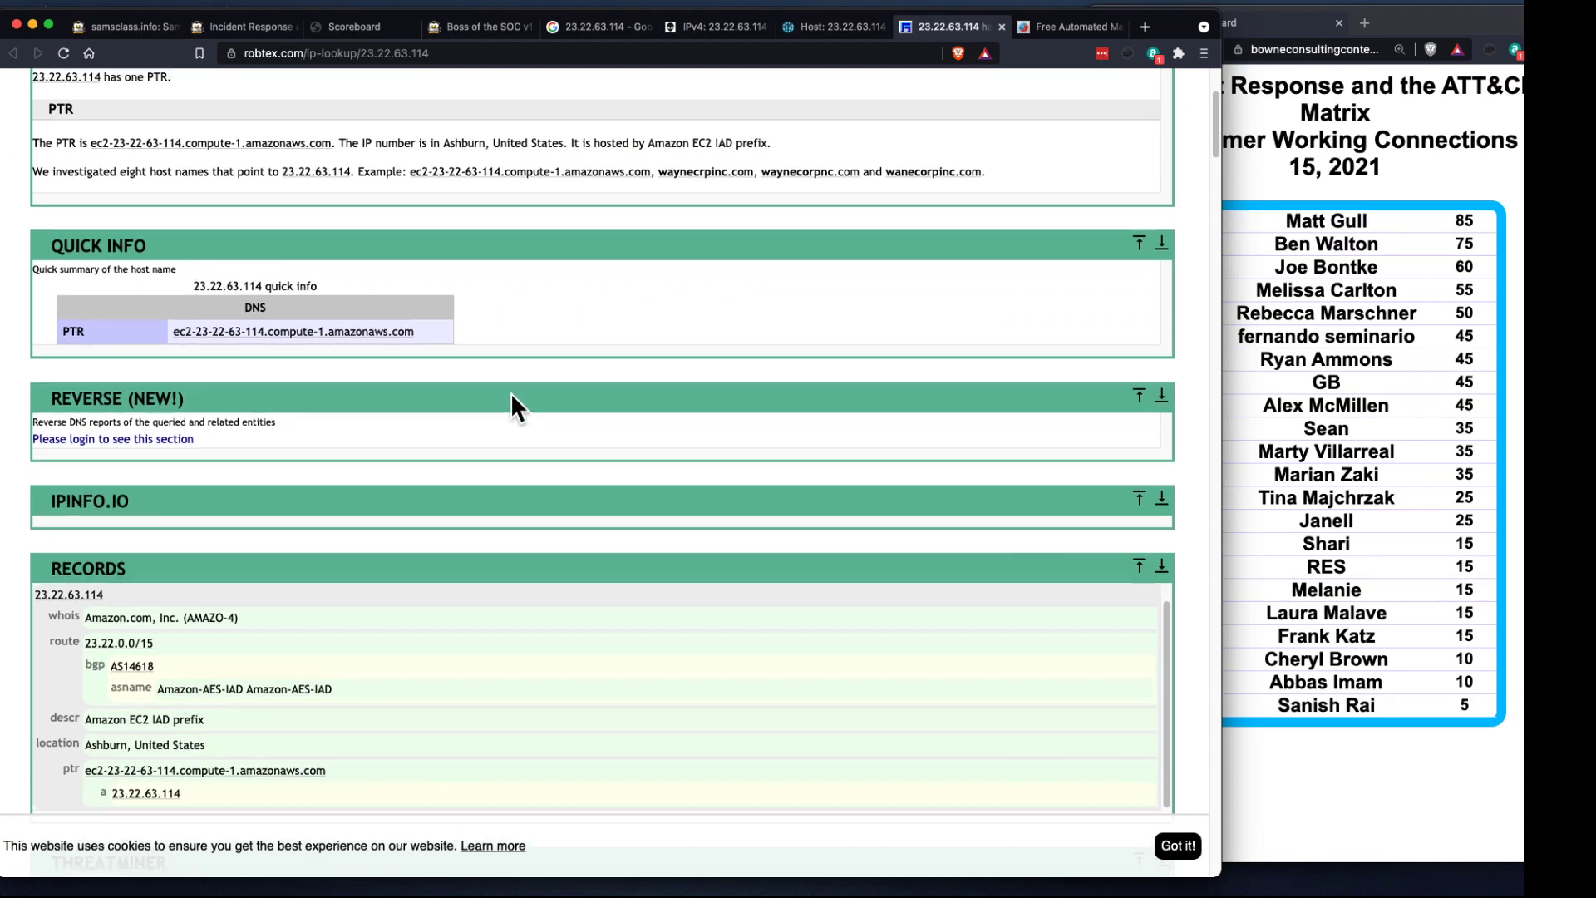
scroll(510, 396, up, 1)
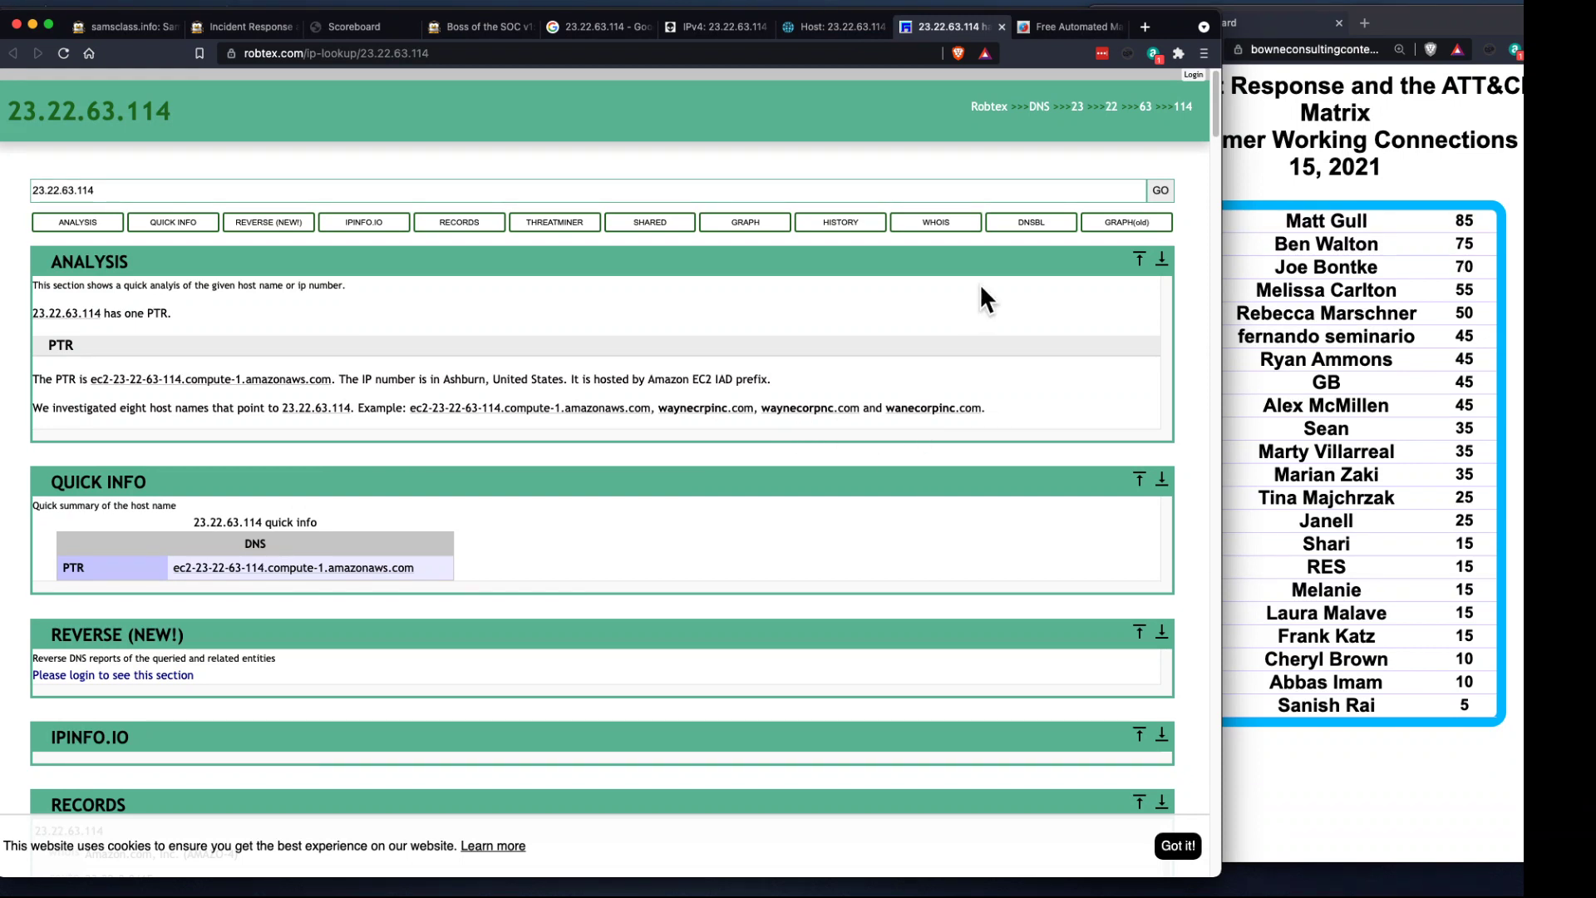
- Review Hybrid Analysis indicators, network analysis and extracted files, then close every lookup tab
click(1072, 25)
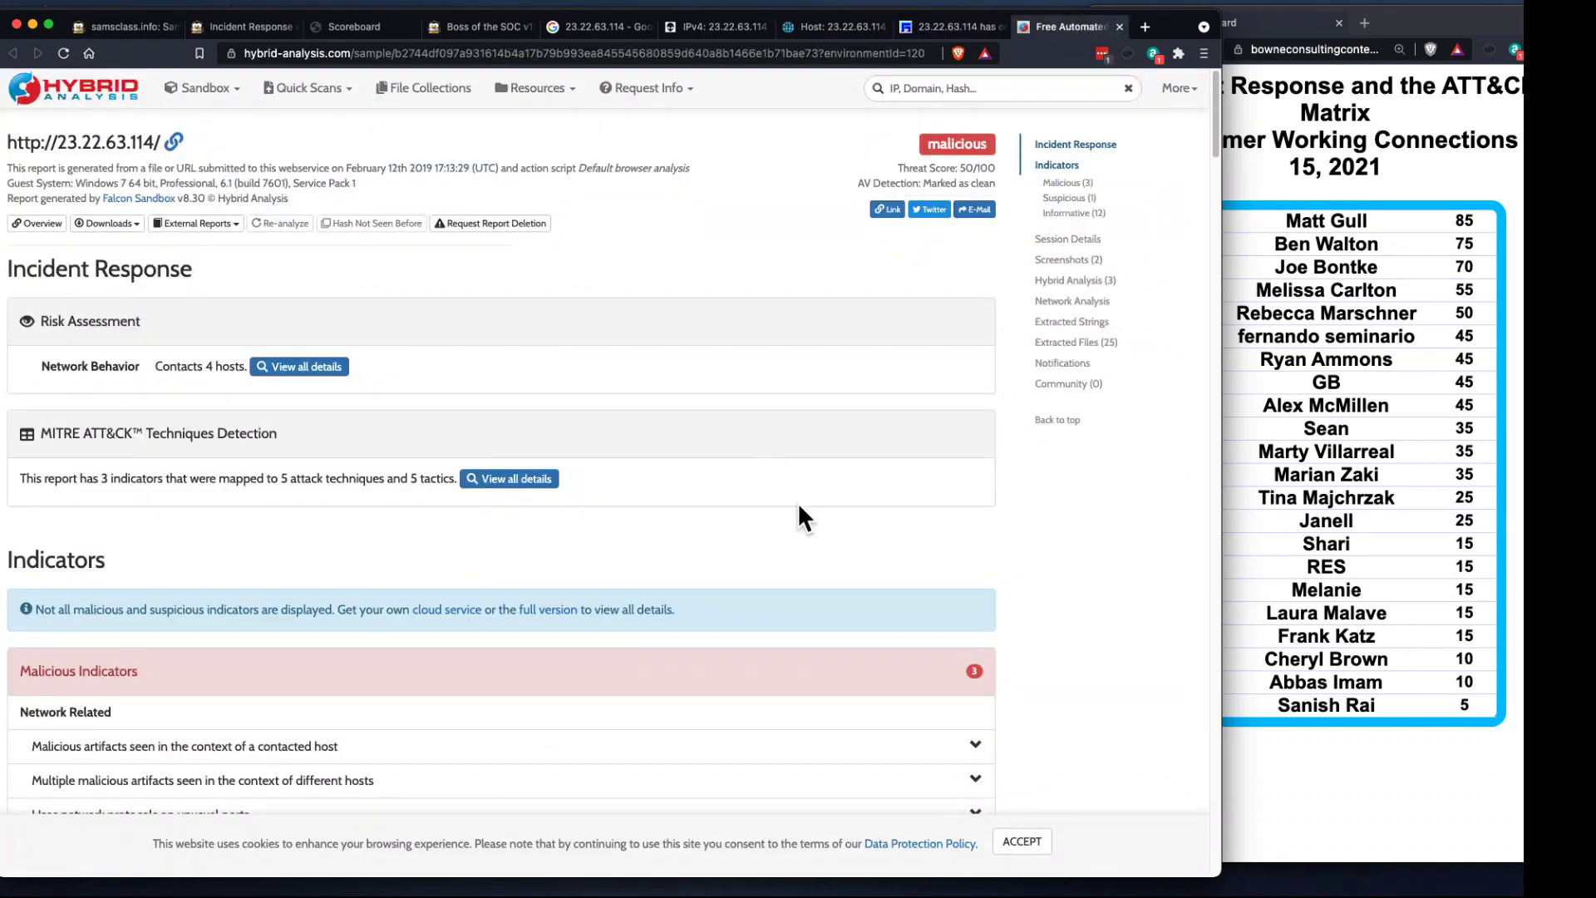
scroll(798, 503, down, 3)
scroll(802, 509, down, 10)
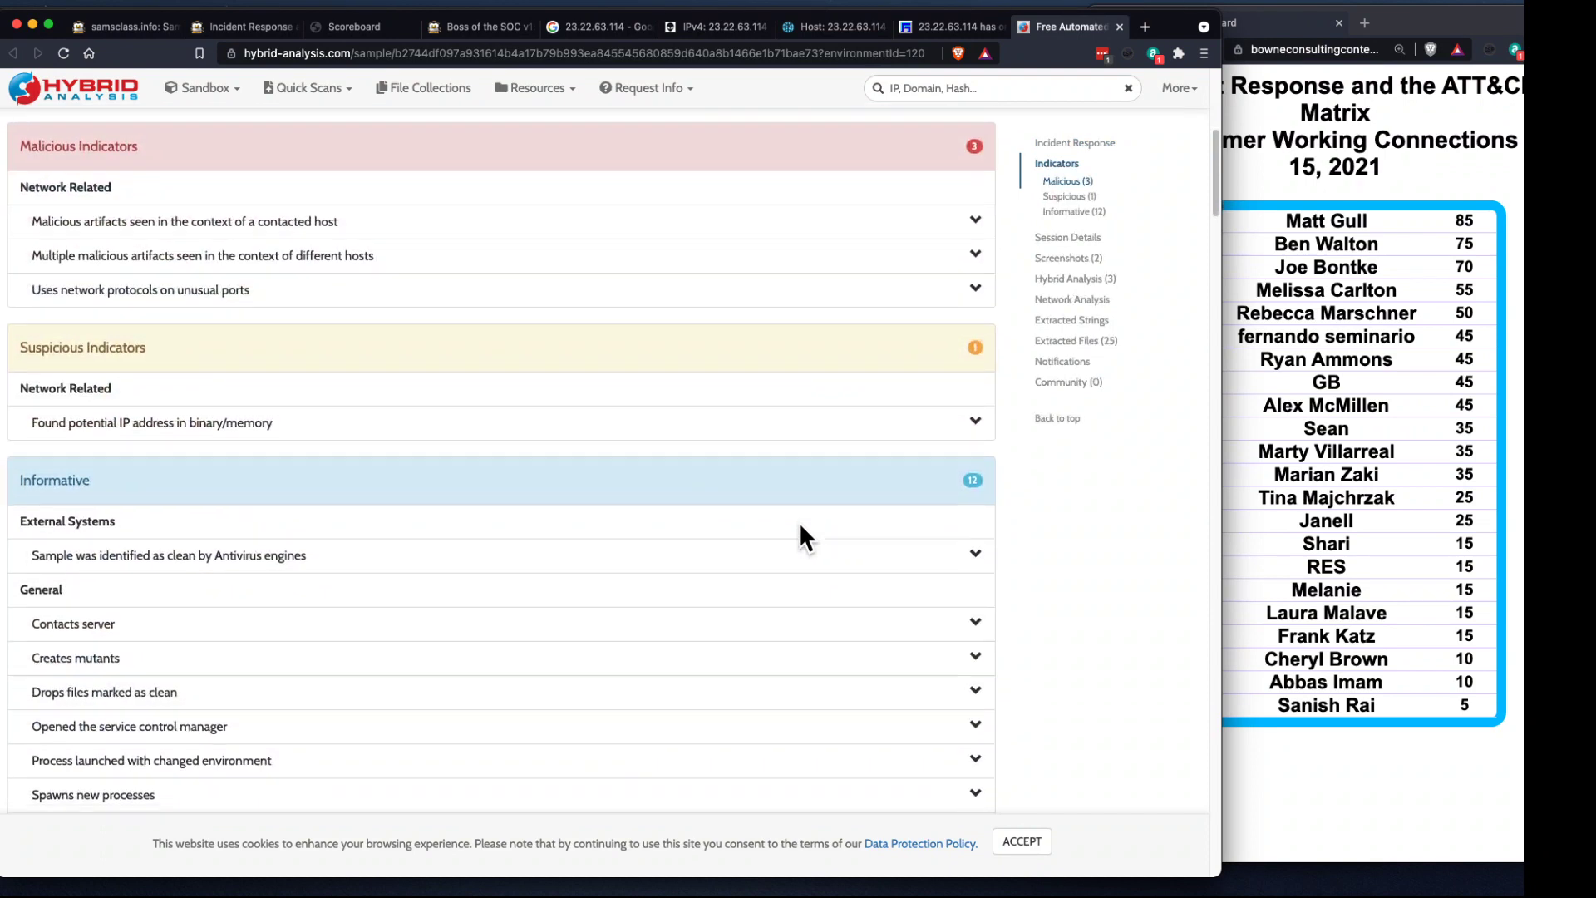
scroll(800, 526, down, 6)
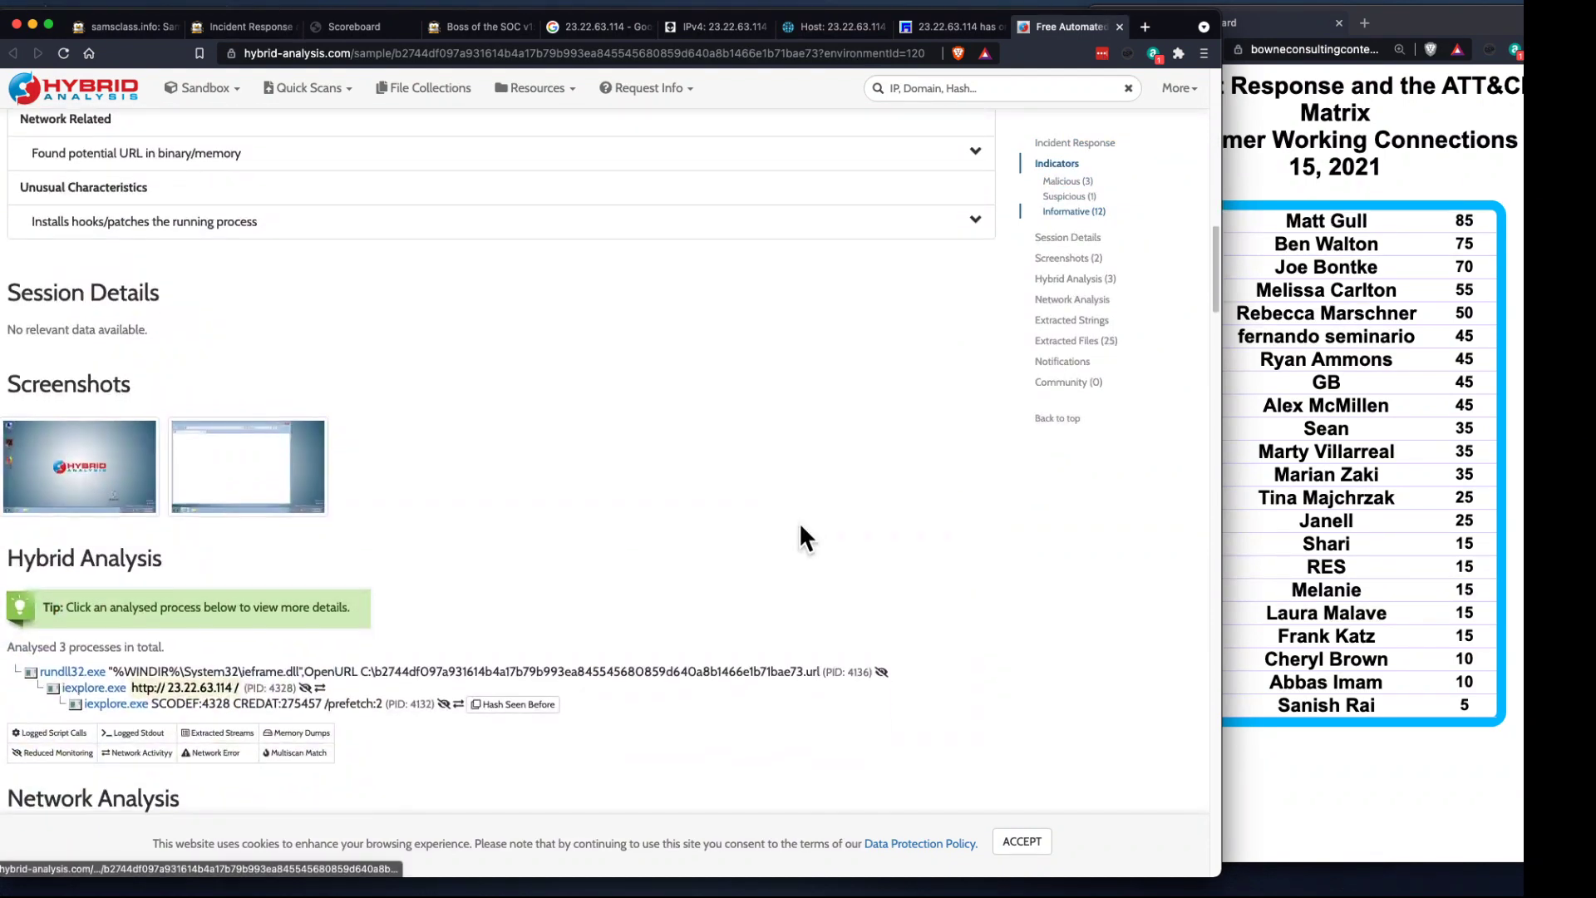
scroll(801, 526, down, 5)
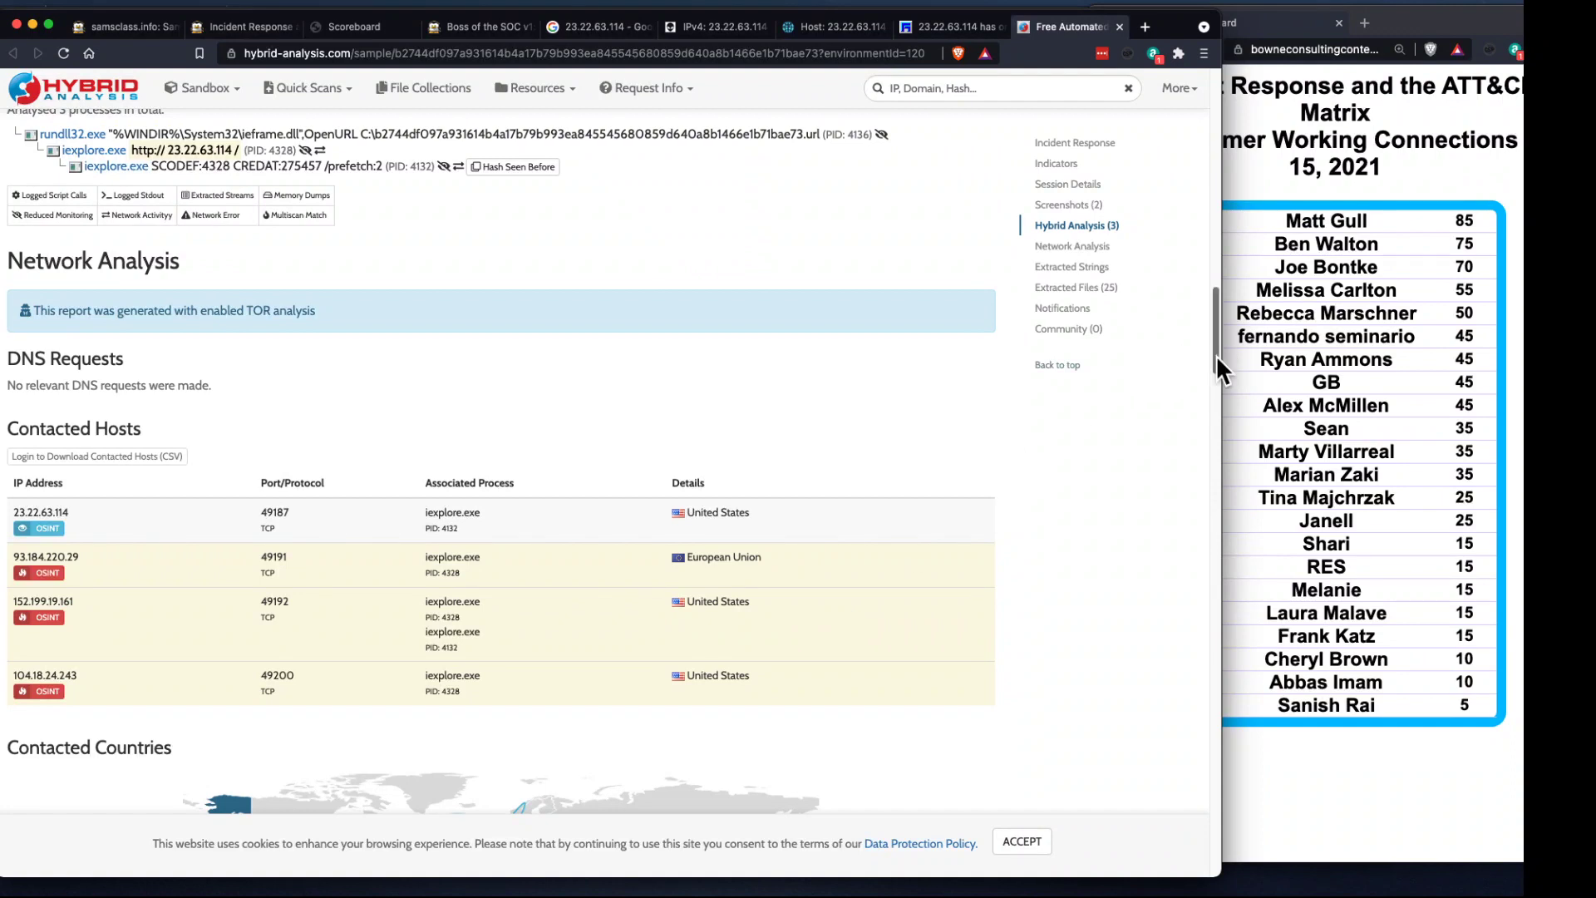
drag(1215, 356, 1192, 612)
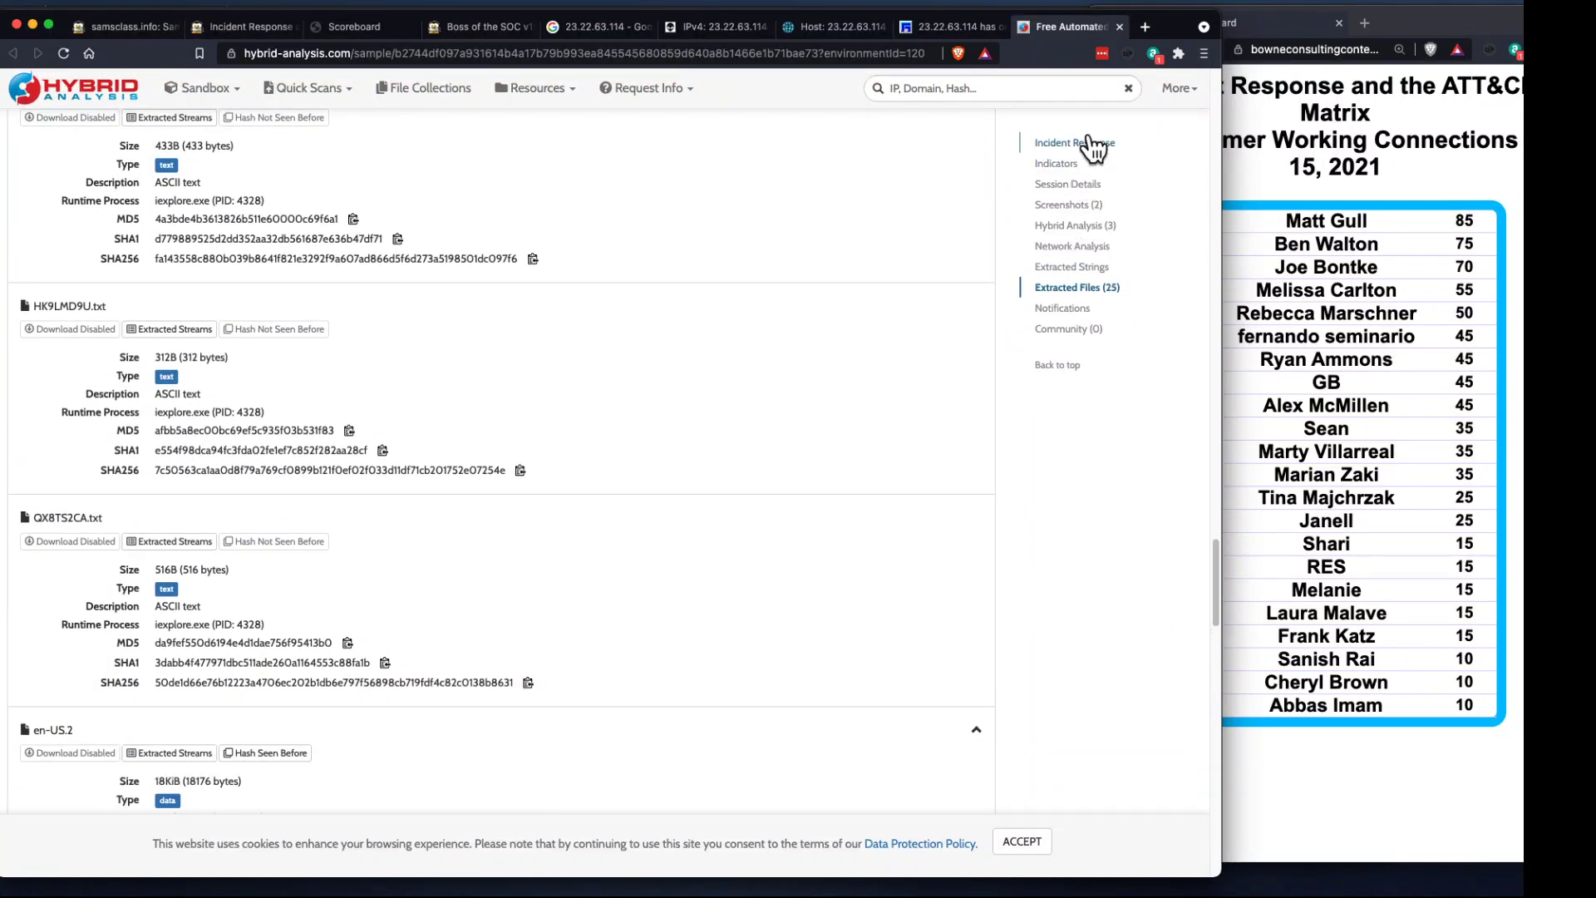
key(super+w)
key(super+w)
key(super+w)
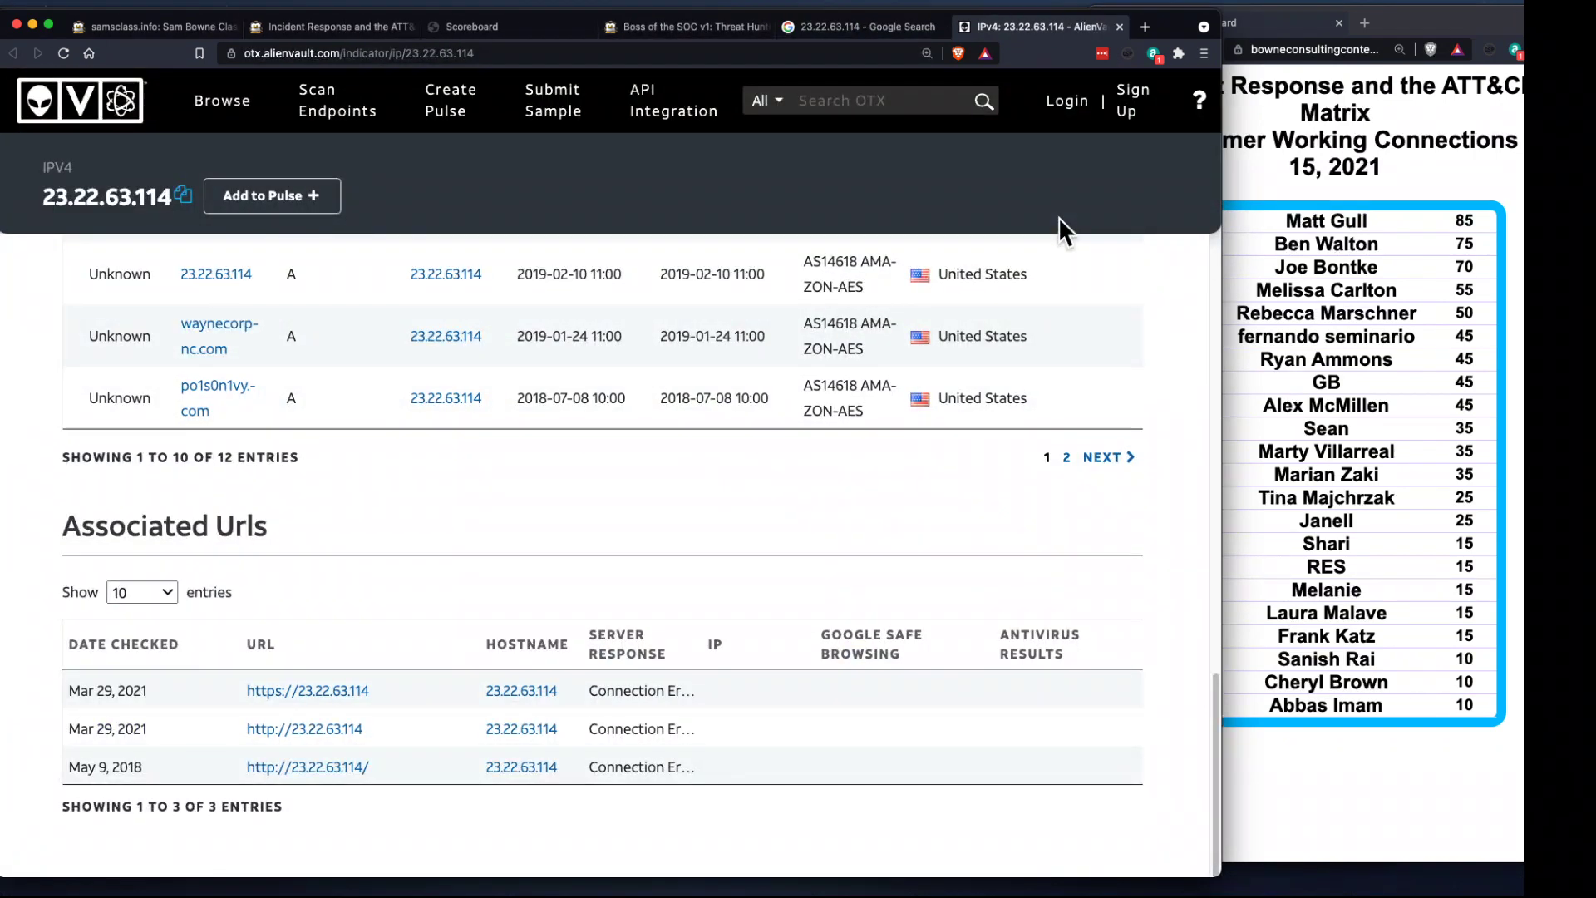
key(super+w)
key(super+w)
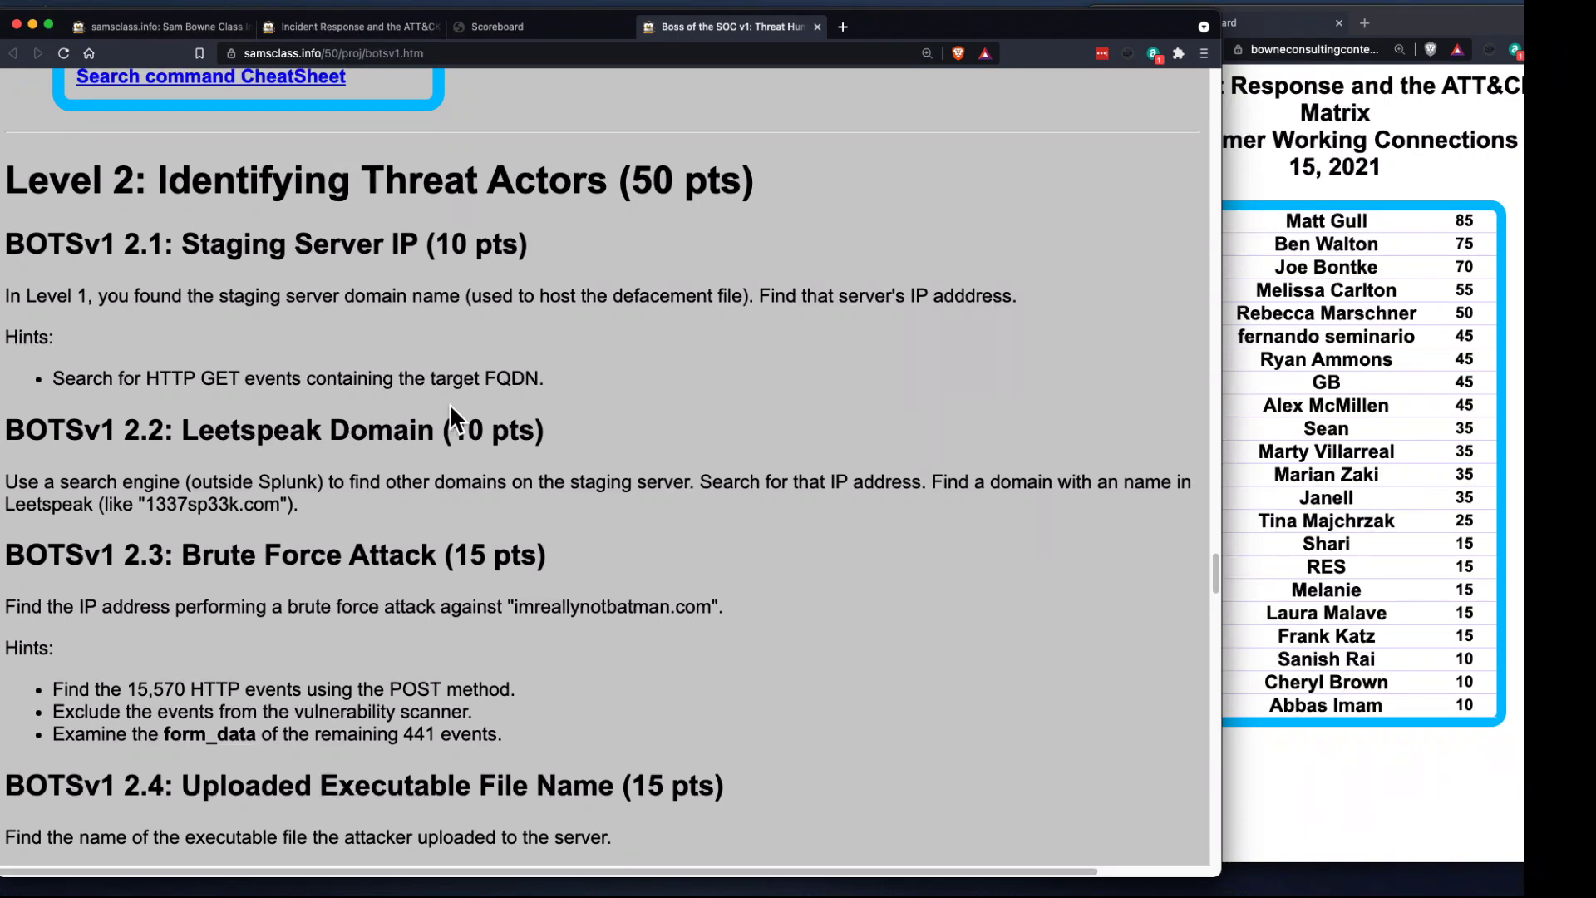
- Read the Brute Force Attack hints, then switch back to the Splunk search window
scroll(449, 402, down, 5)
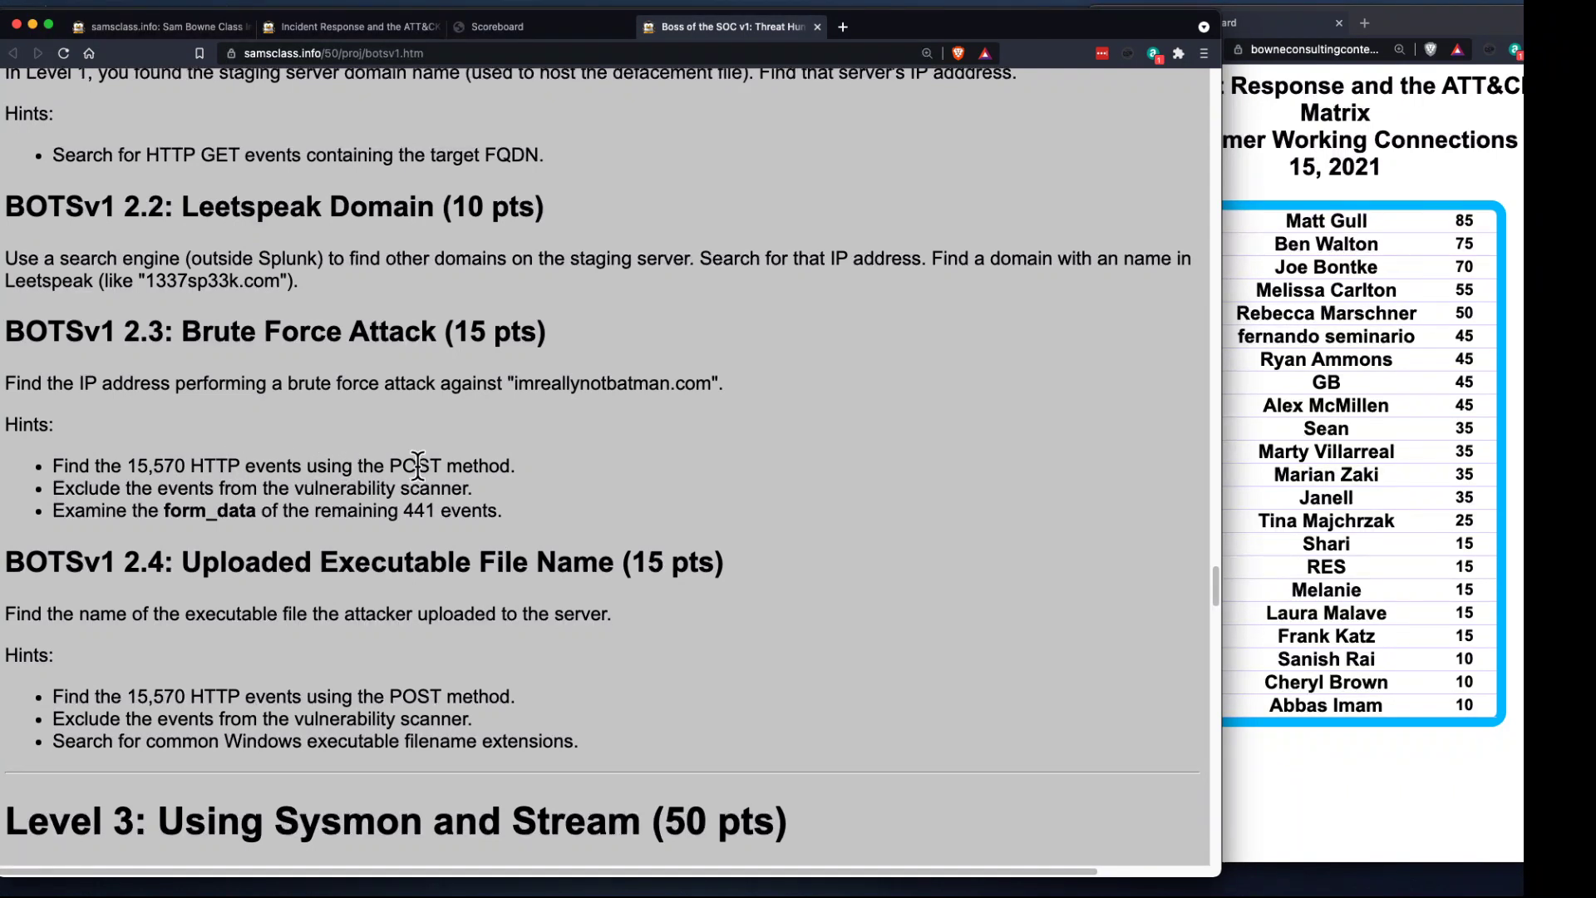
key(super+Tab)
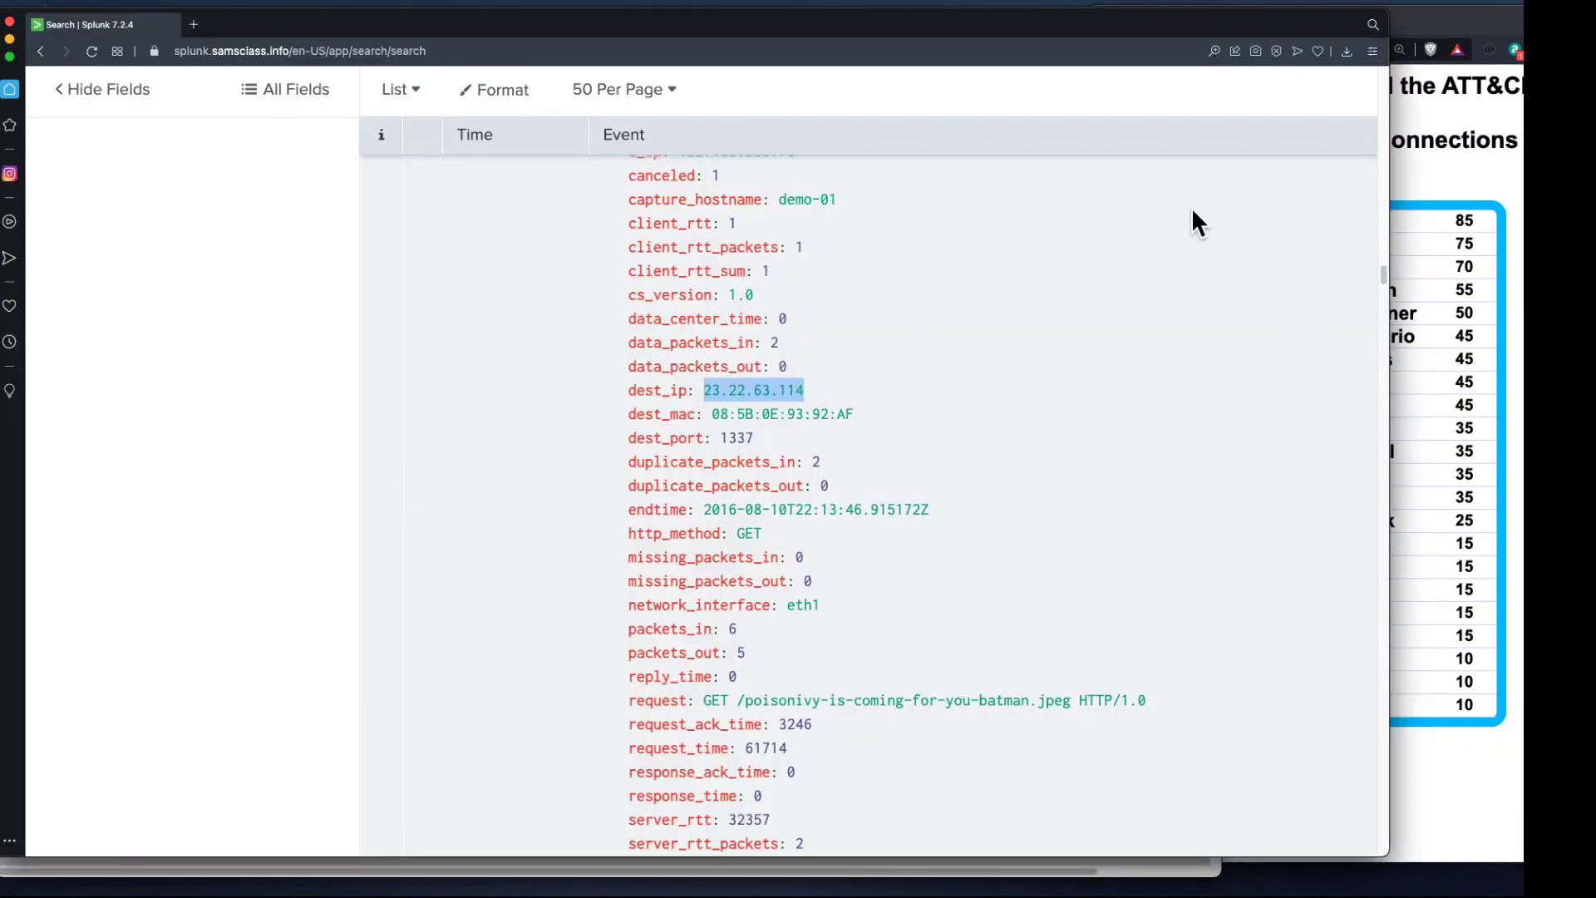
- Set 1:100 event sampling and rerun the search without the c_ip="192.168.250.70" filter
key(super+r)
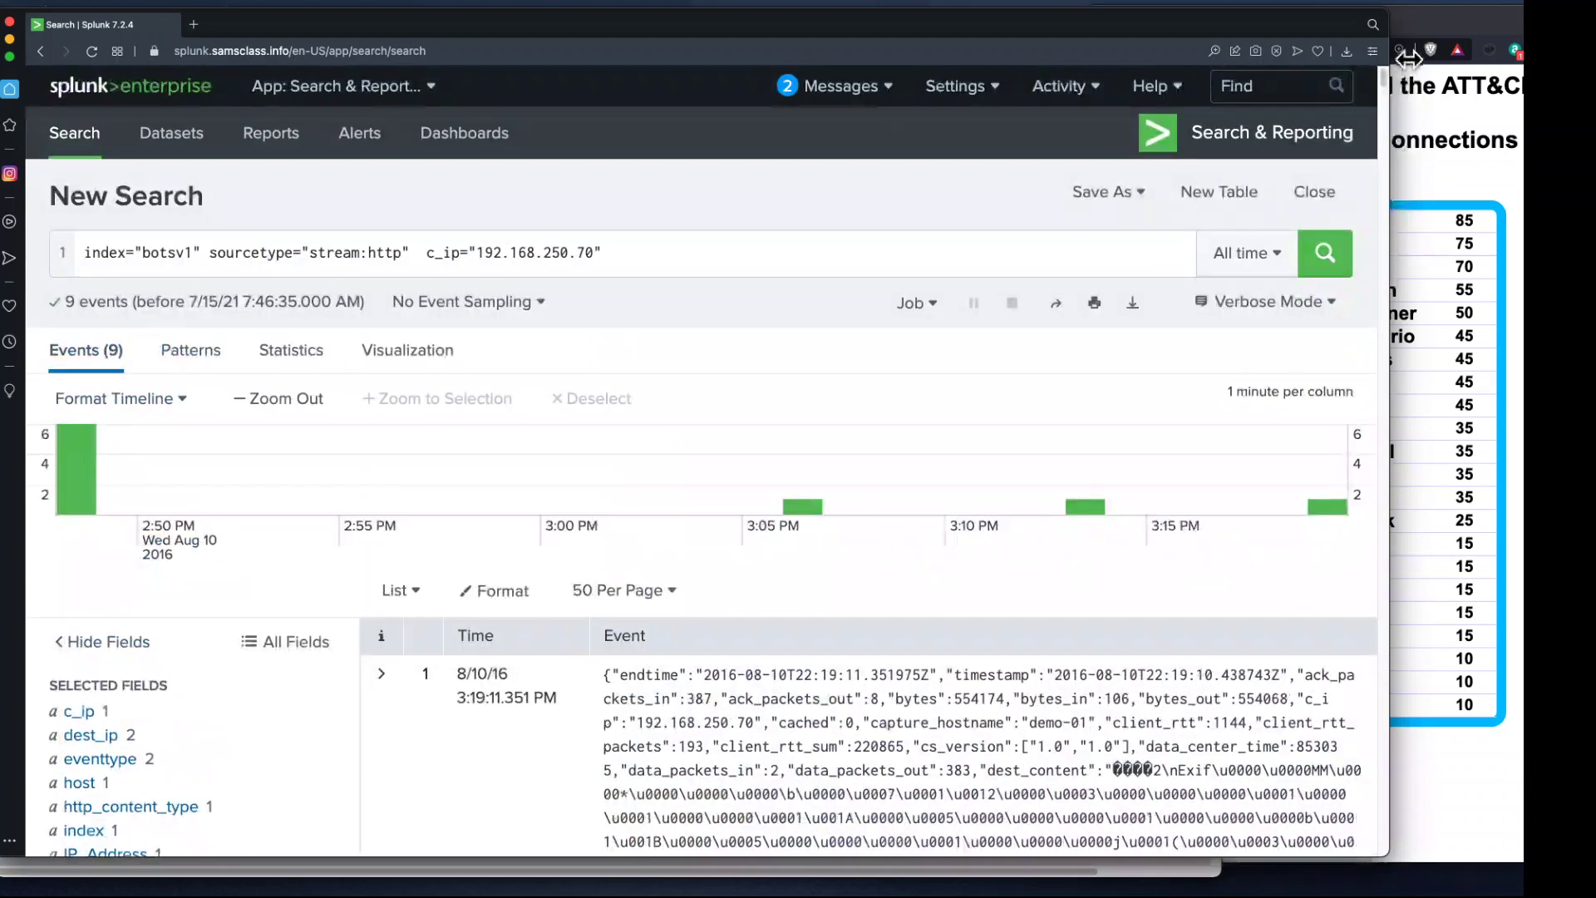
click(470, 301)
click(422, 421)
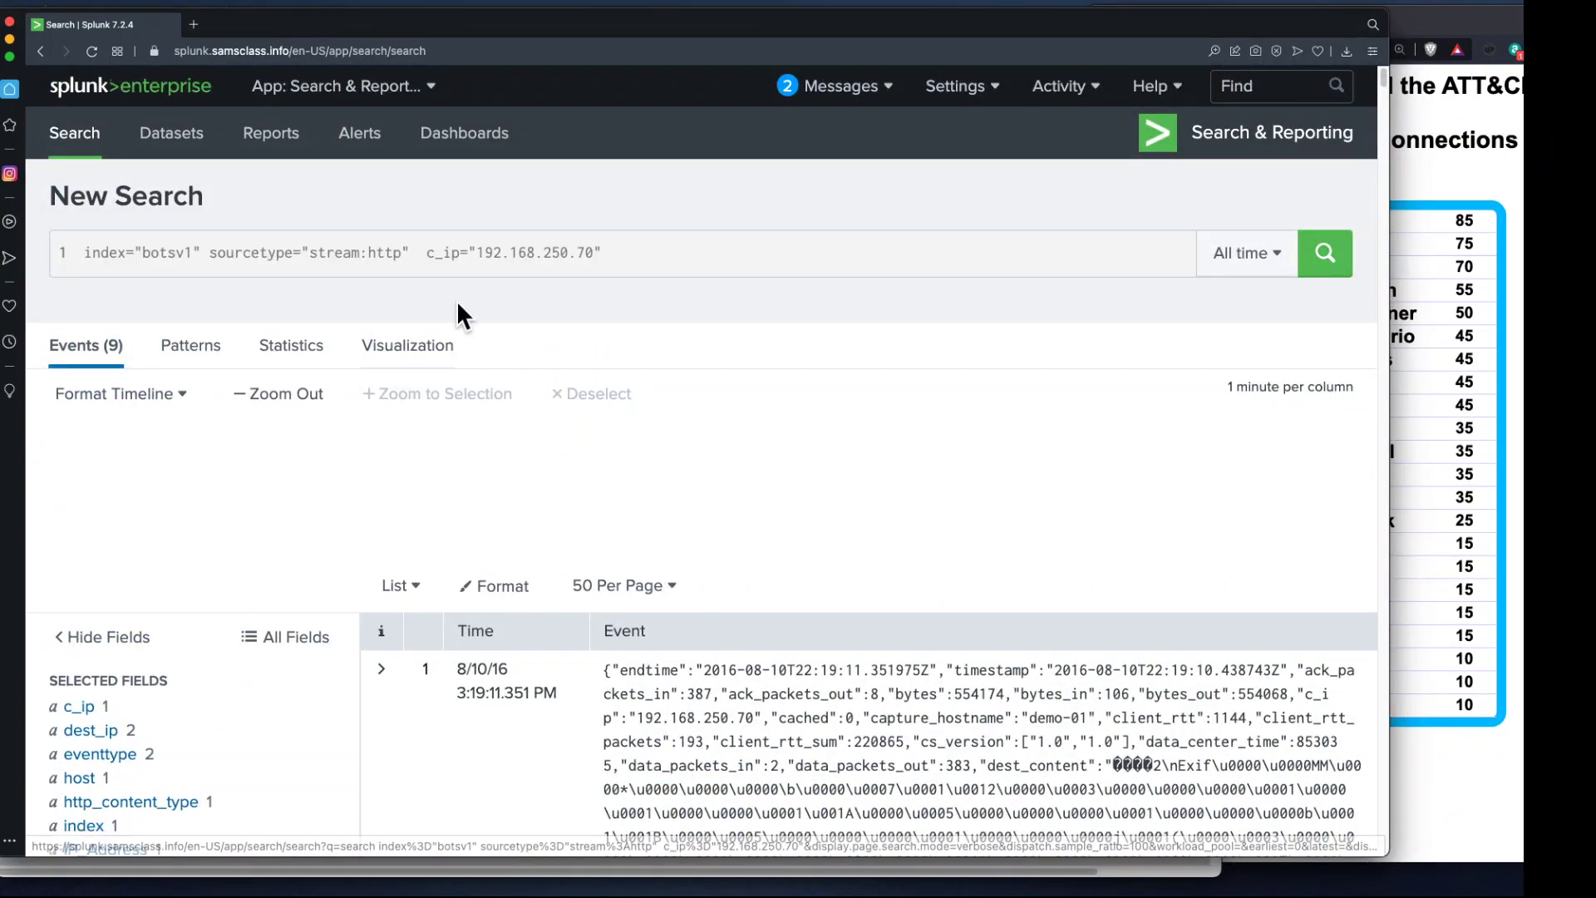
drag(424, 253, 610, 251)
key(BackSpace)
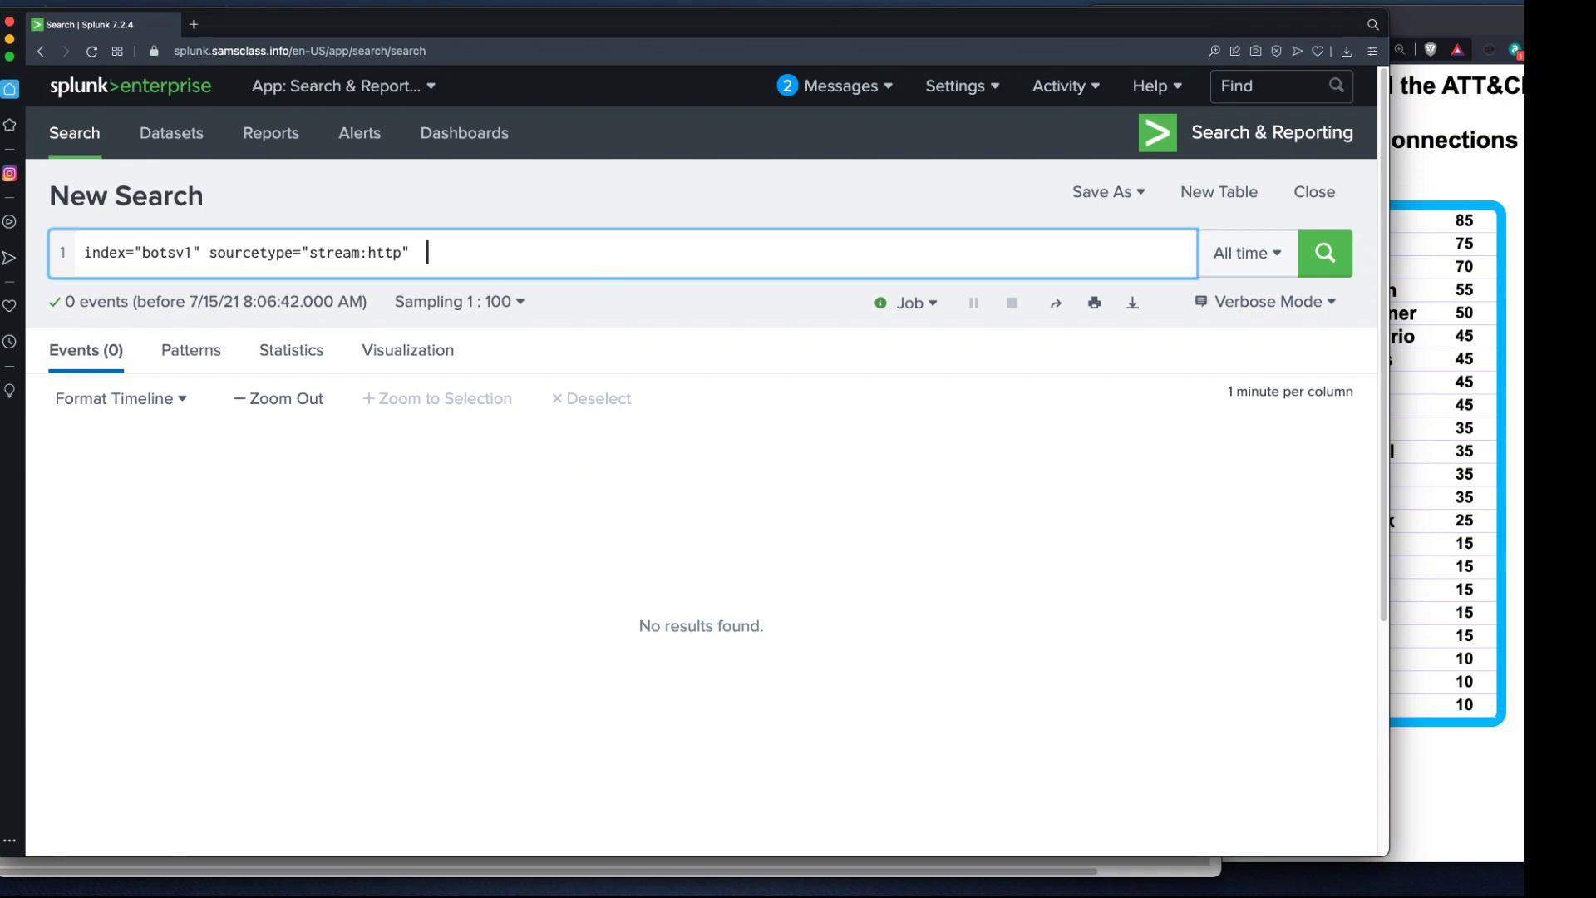
click(1322, 272)
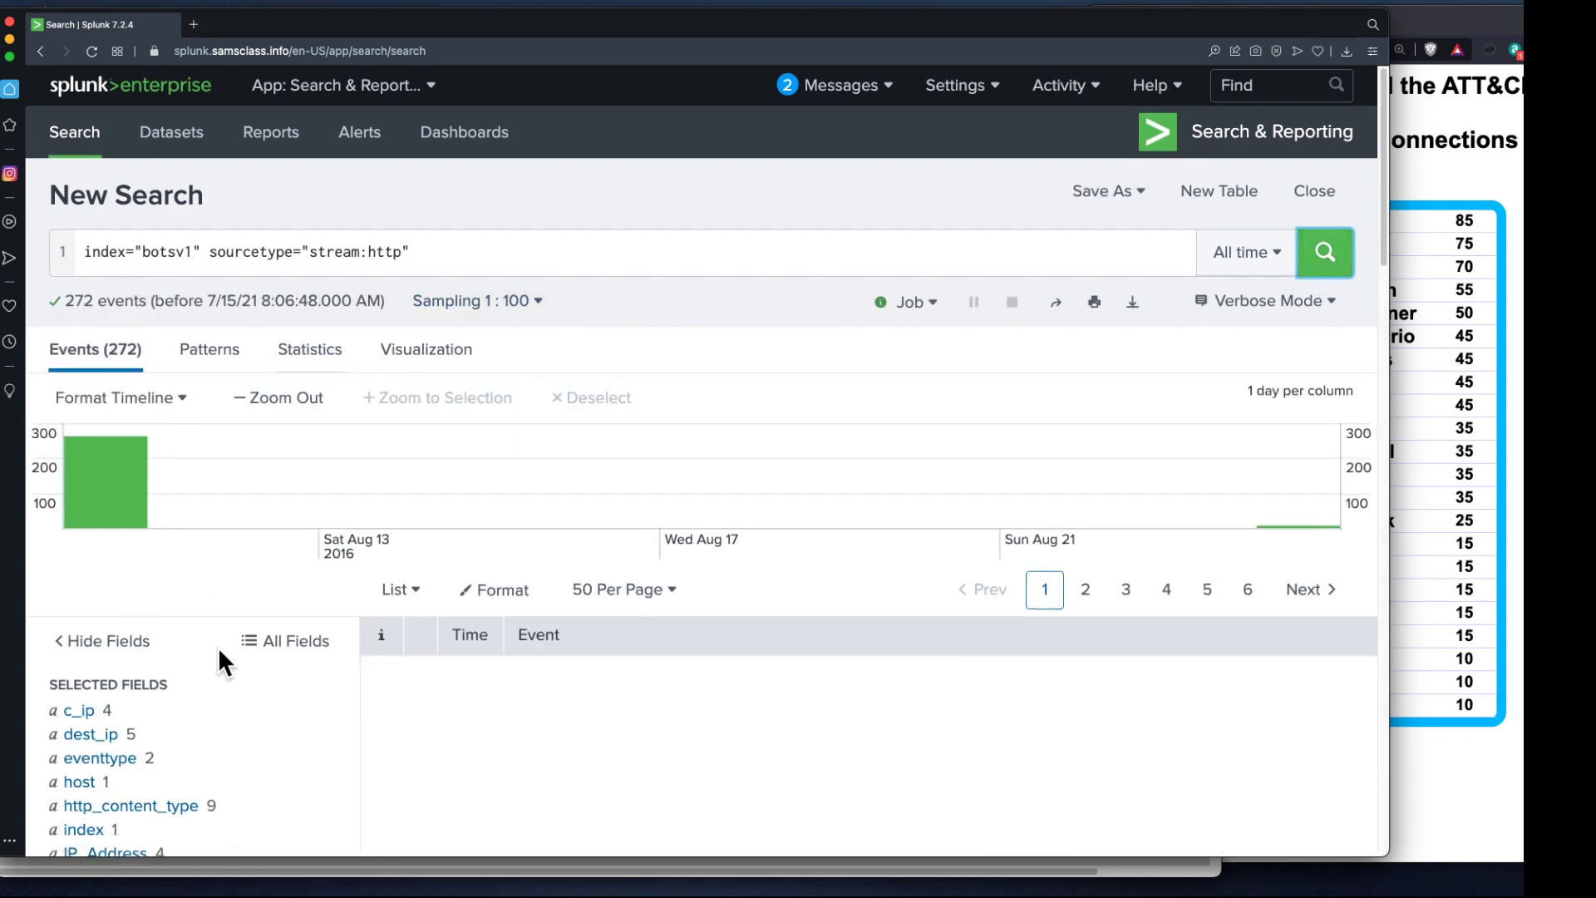
- Add http_method=POST to the search from the http_method field summary
scroll(217, 647, down, 3)
scroll(218, 647, down, 7)
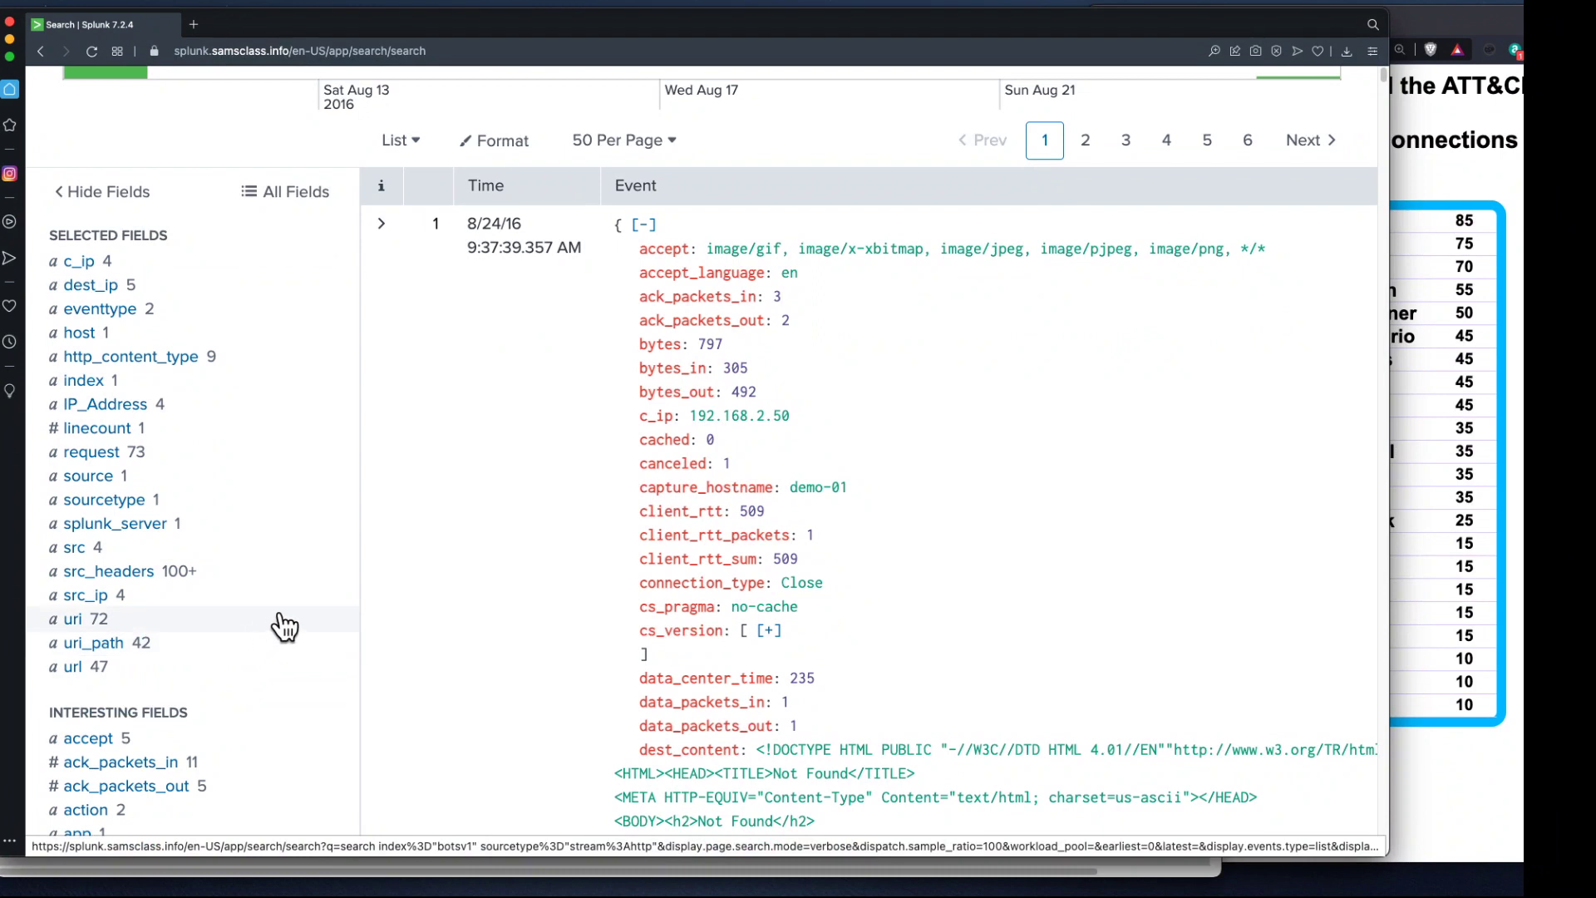
scroll(188, 589, down, 7)
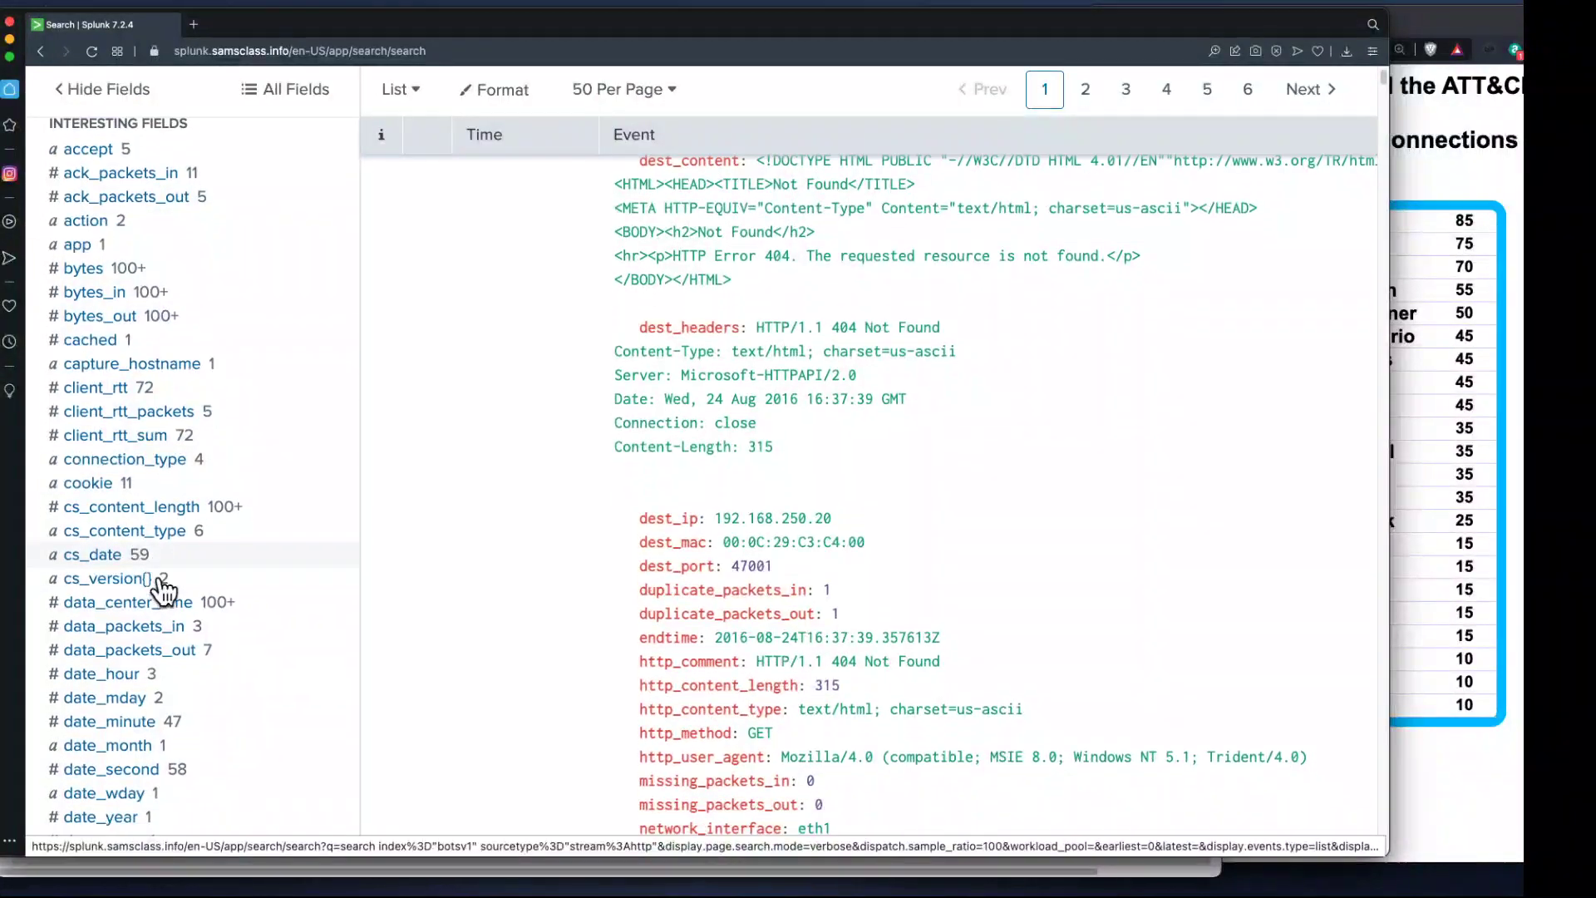
scroll(170, 603, down, 5)
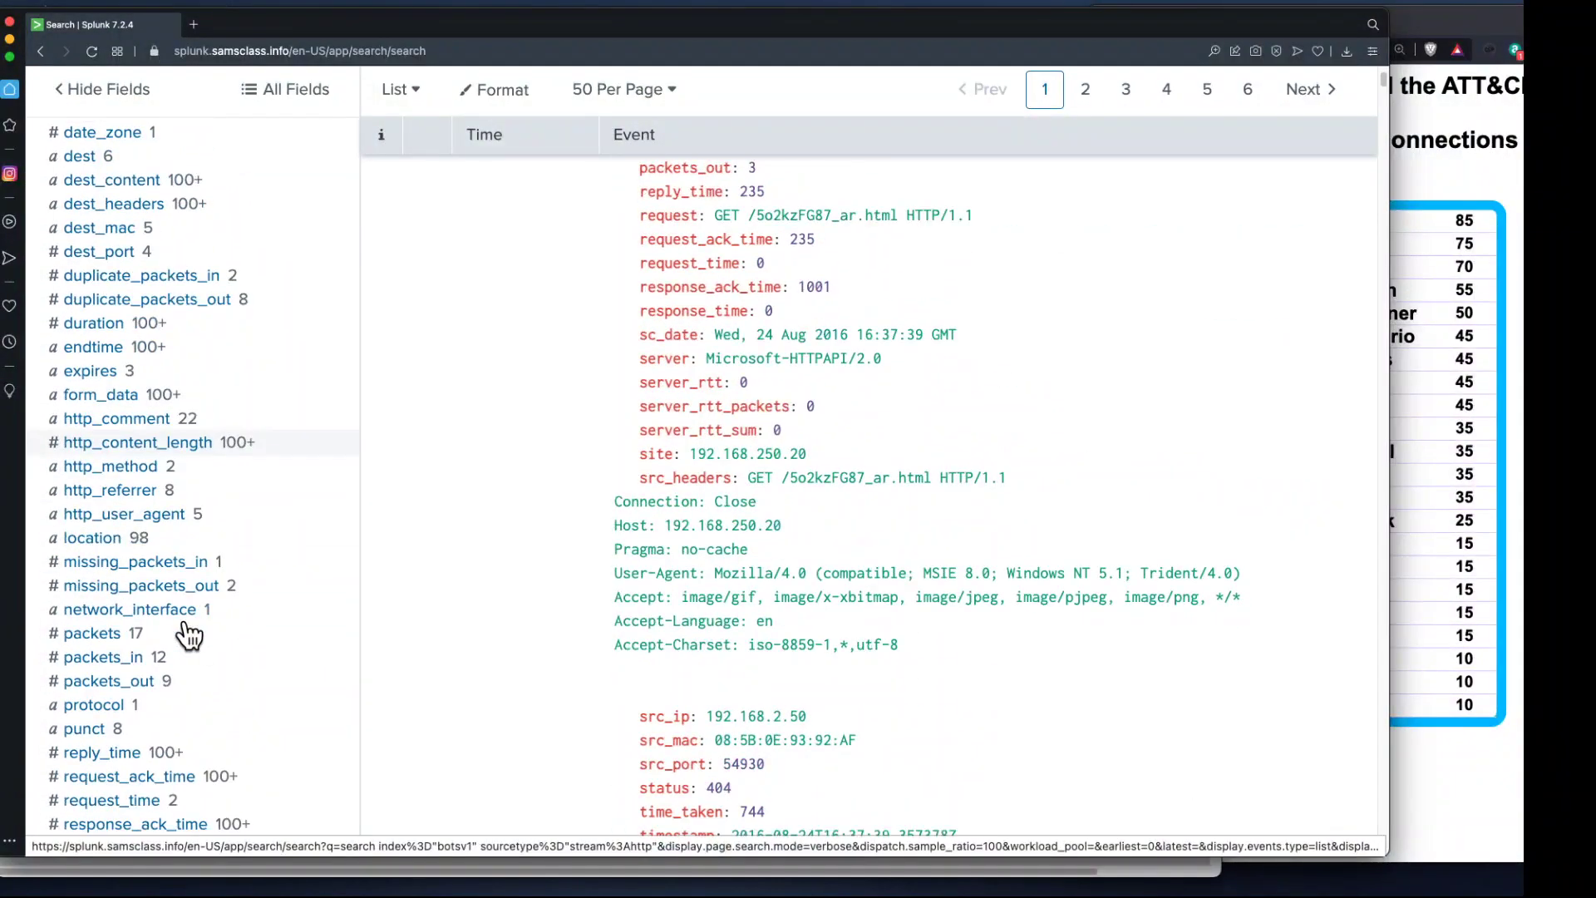
click(111, 466)
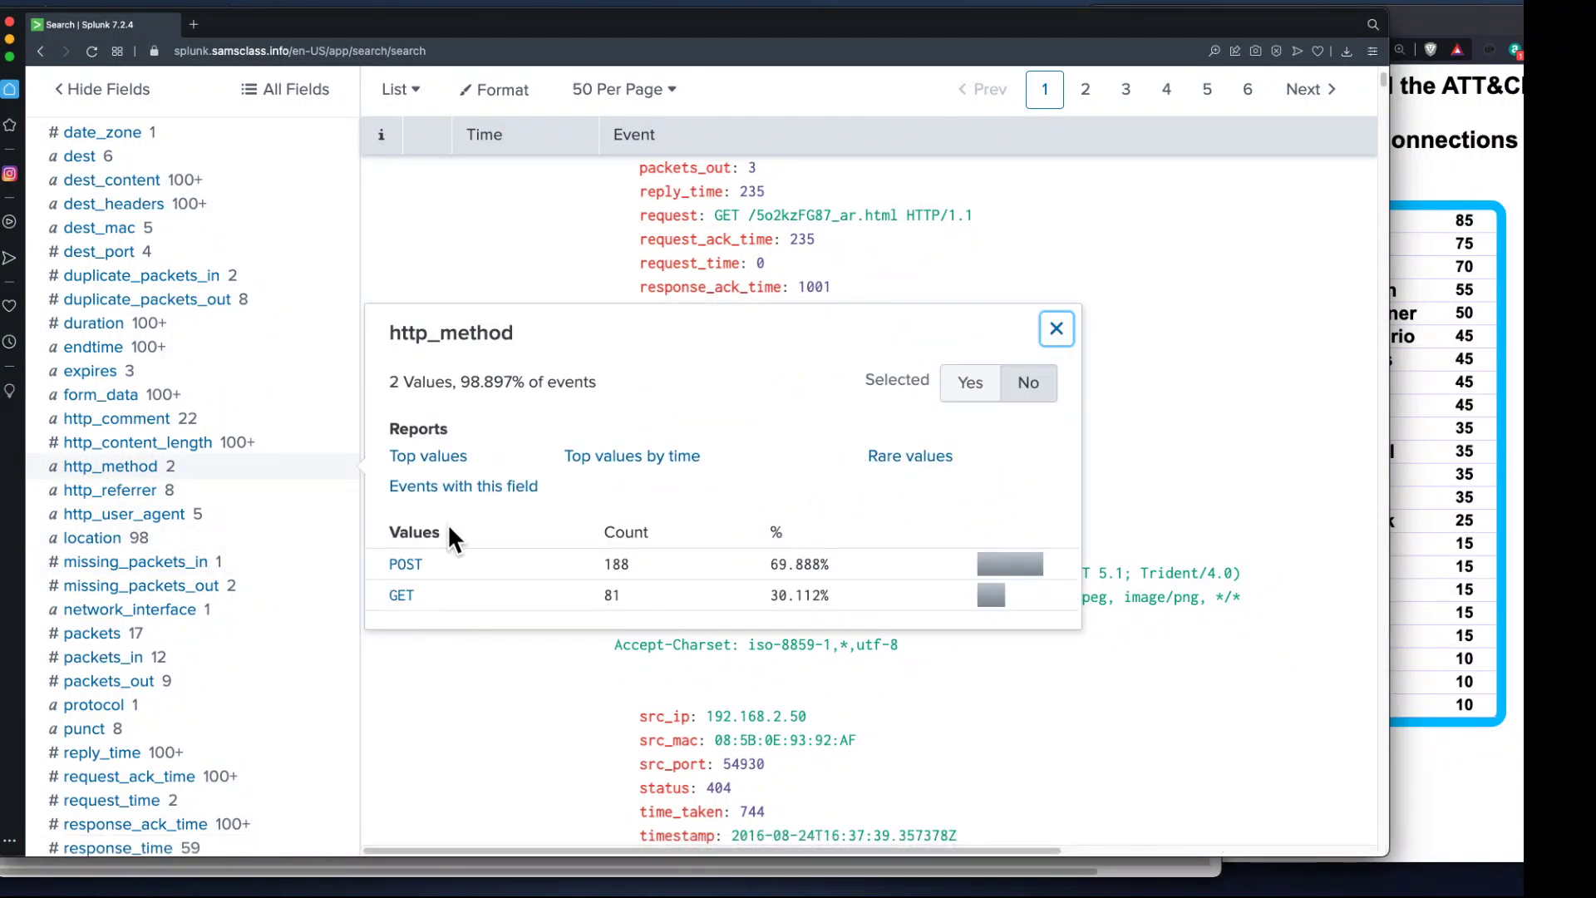
click(407, 564)
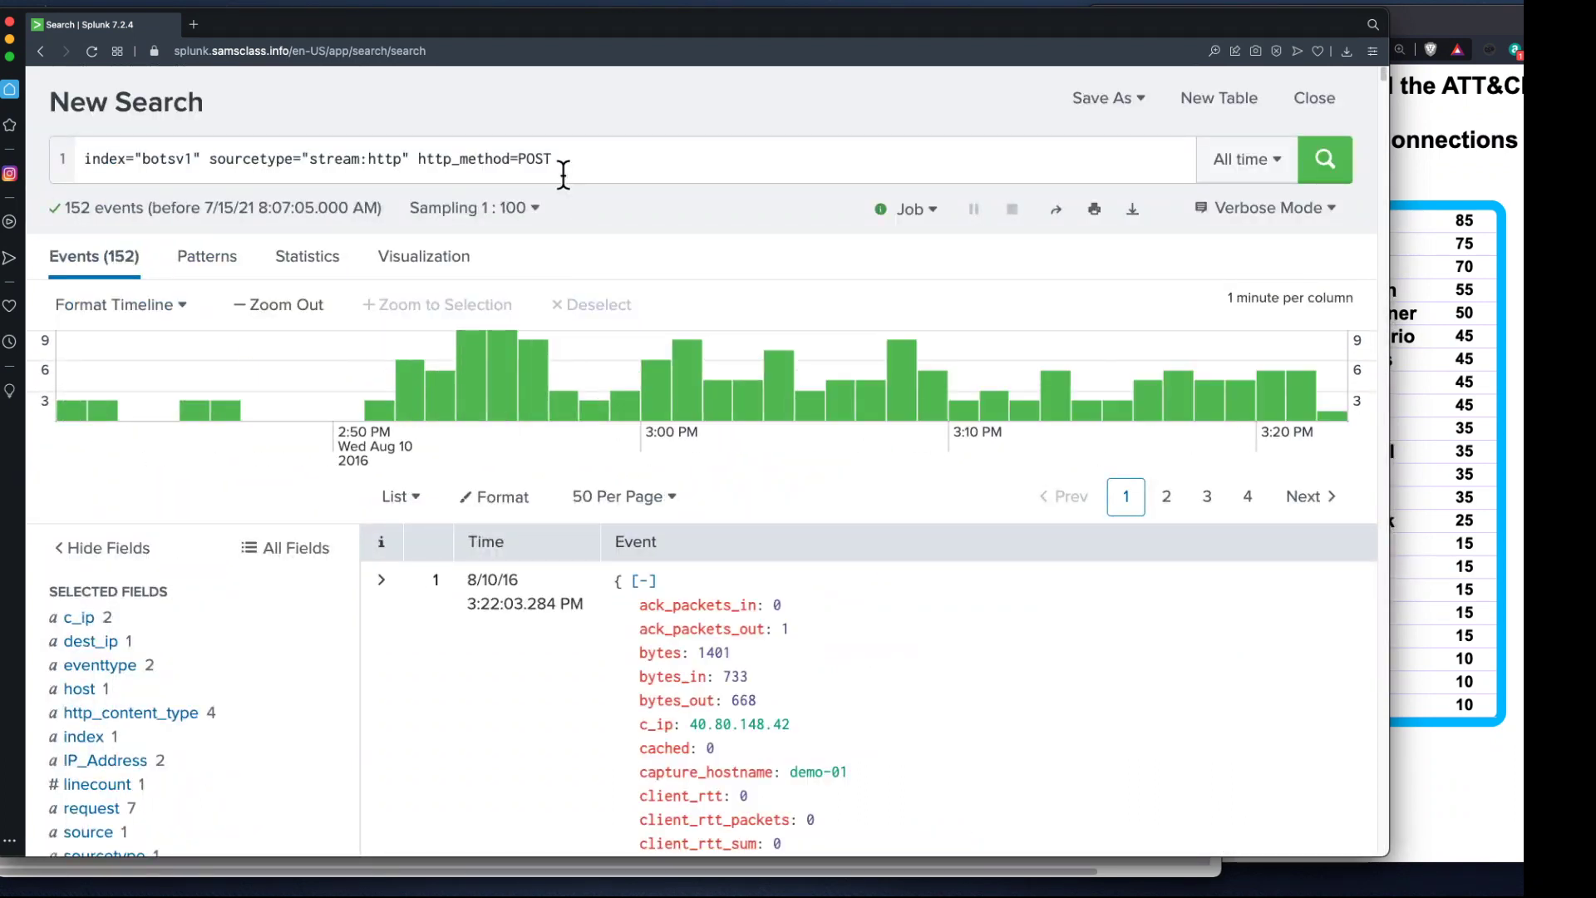
- Switch sampling to No Event Sampling so the POST search returns 15,570 events, checking the hints
key(super+Tab)
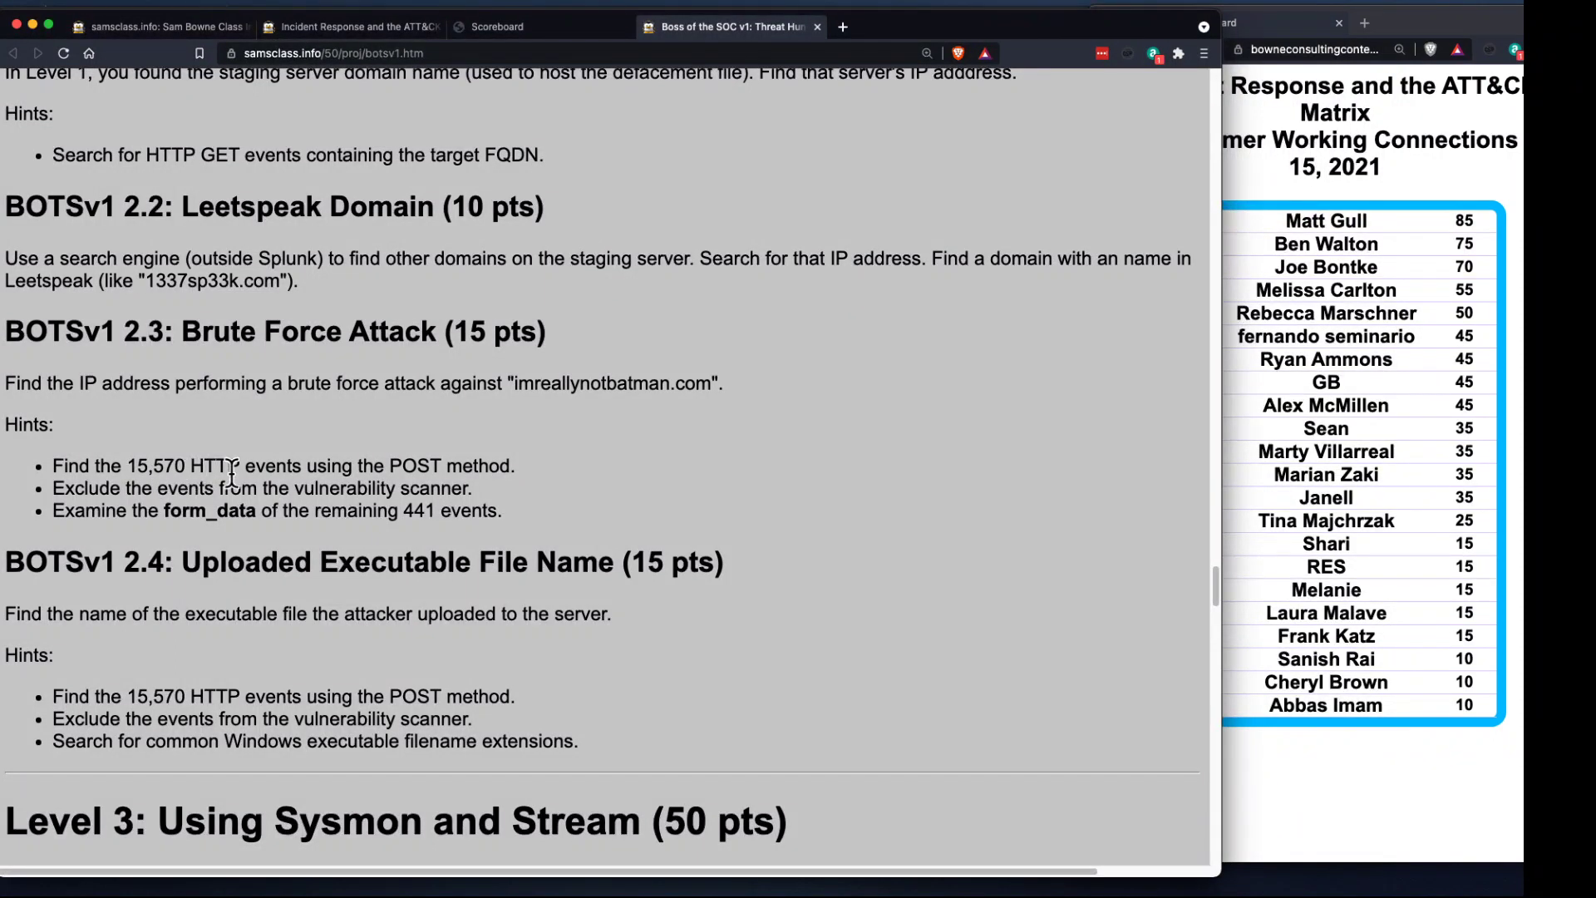
key(super+Tab)
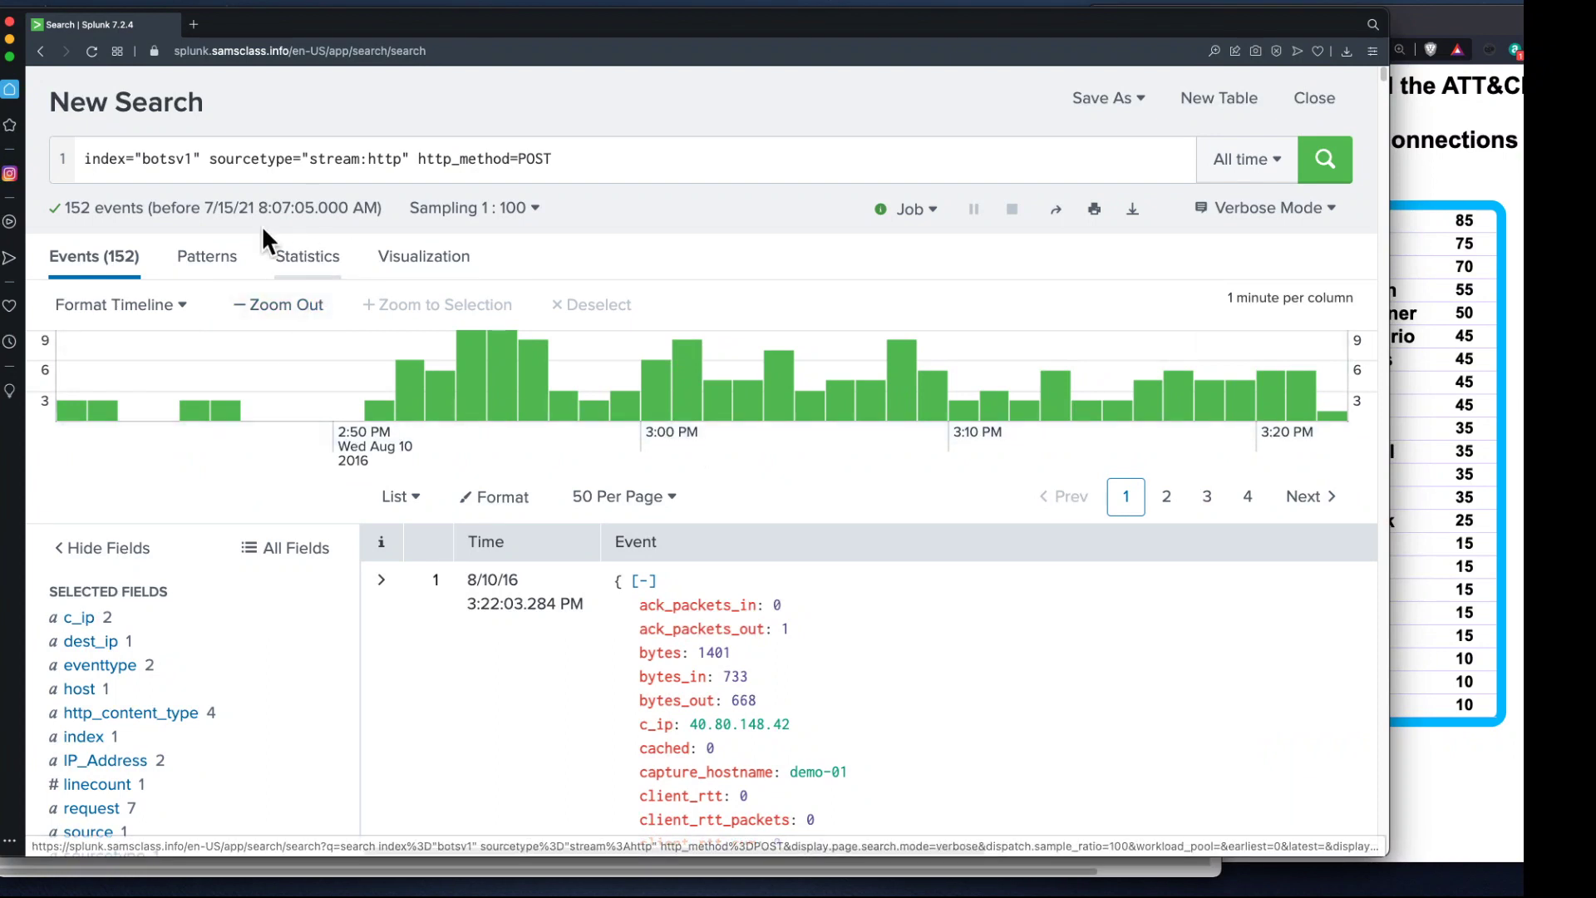
click(532, 218)
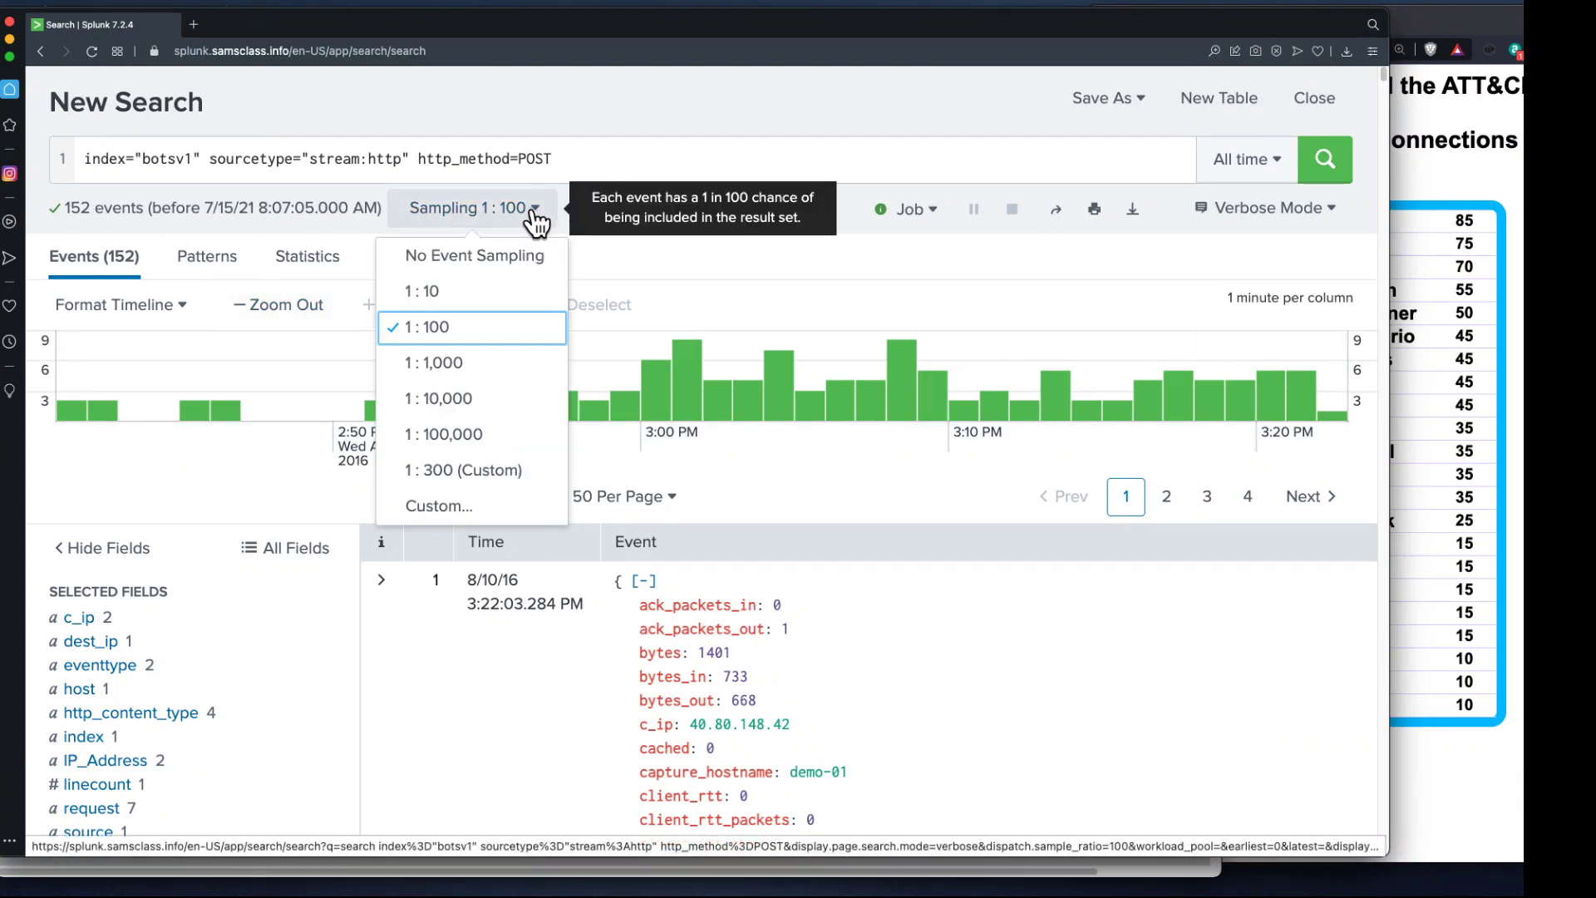
click(496, 249)
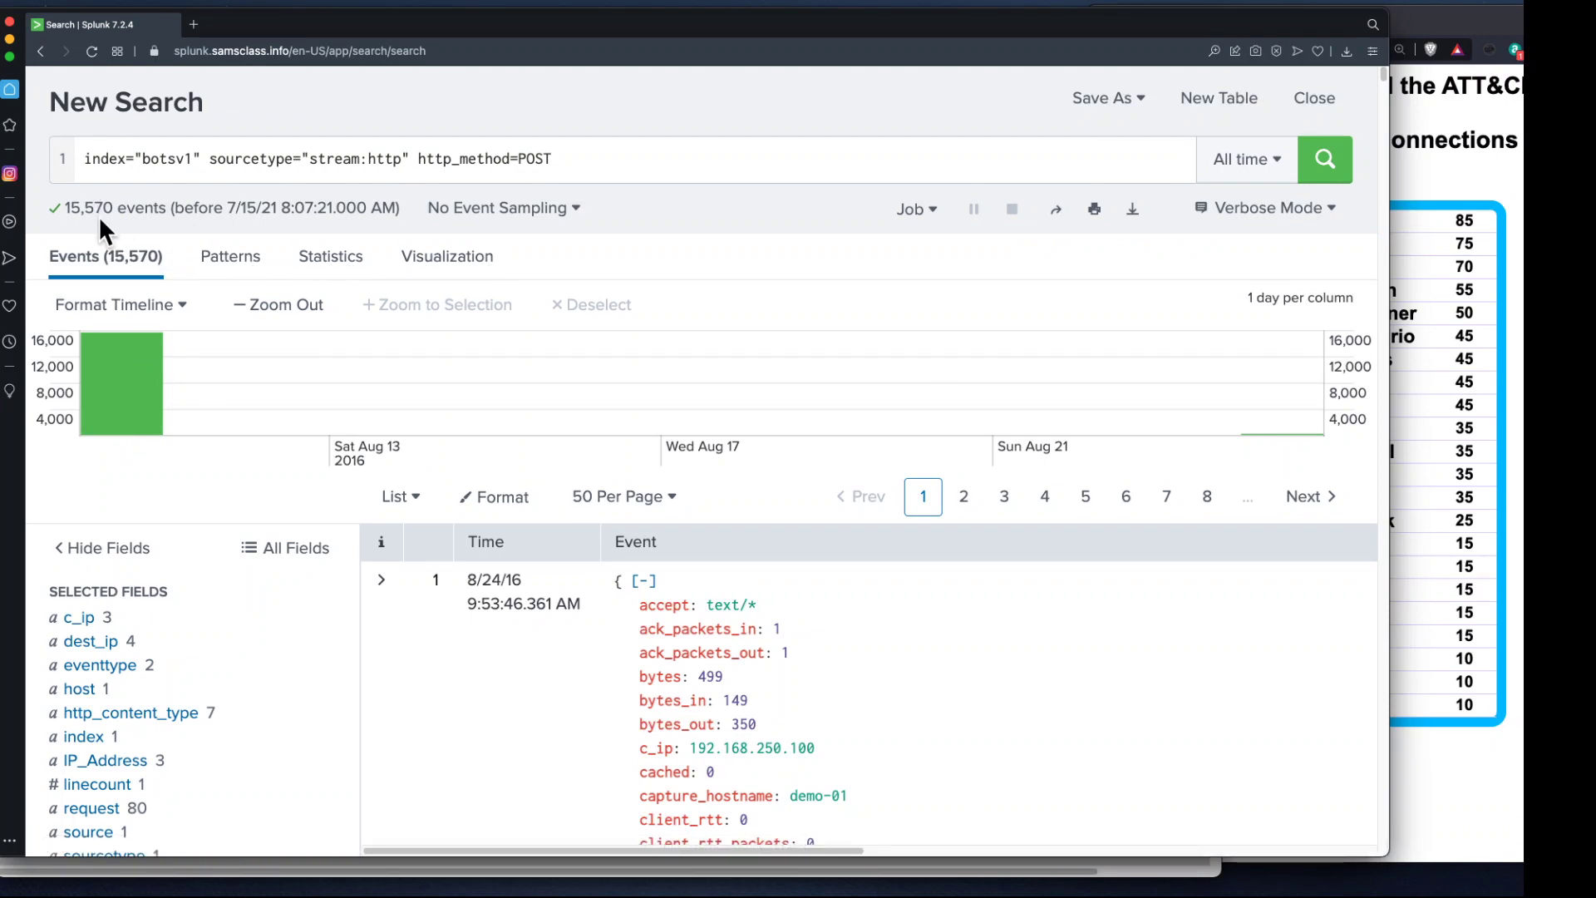
key(super+Tab)
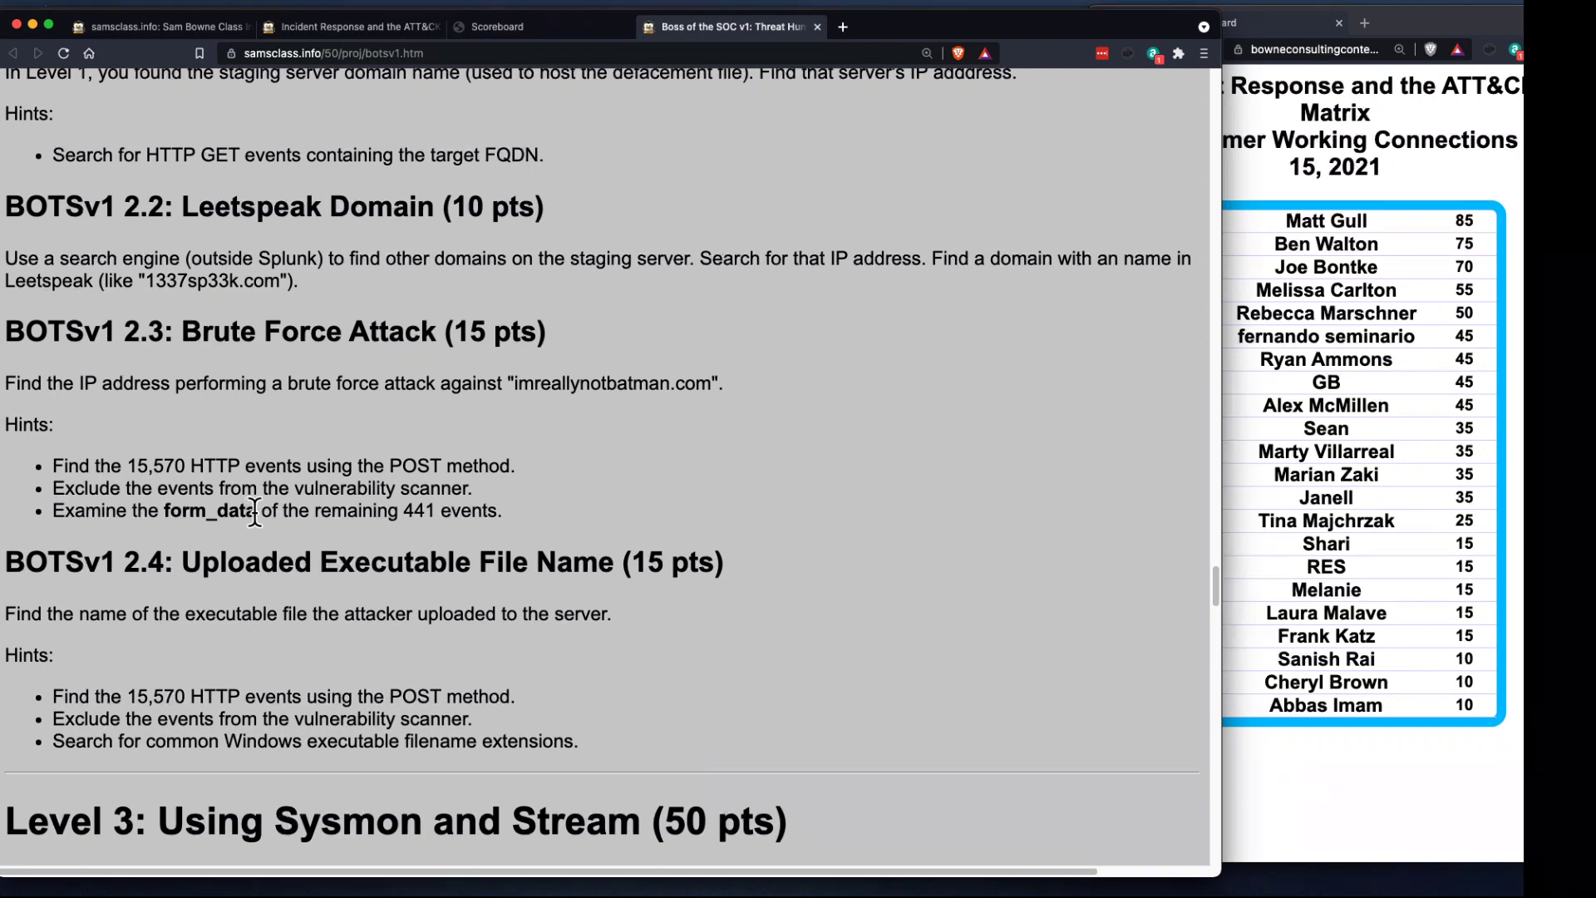
key(super+Tab)
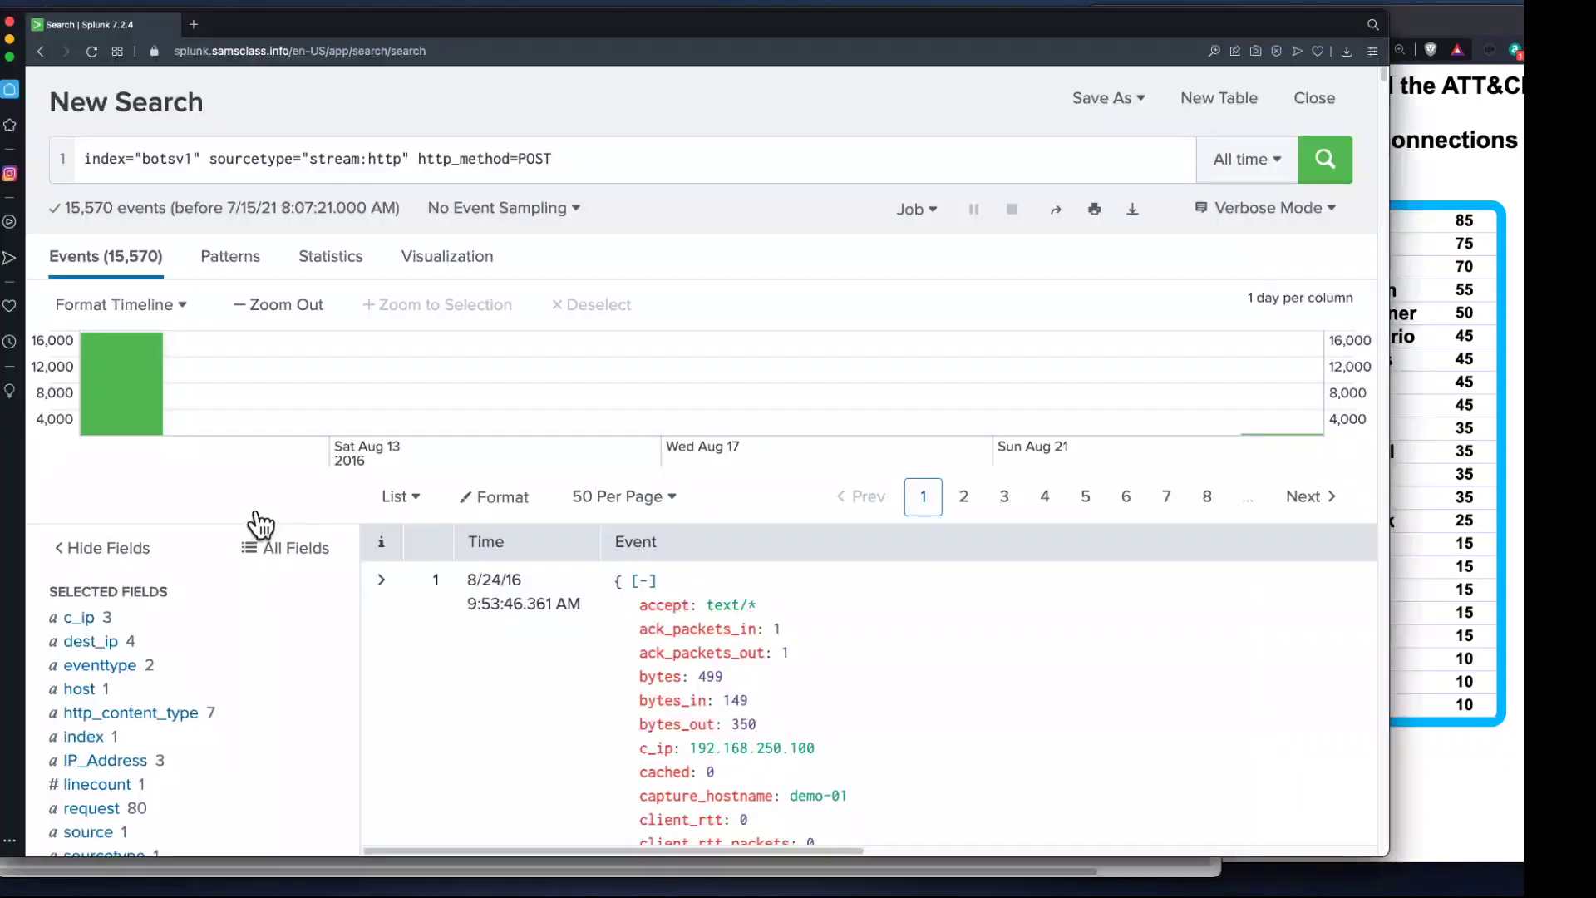
click(607, 159)
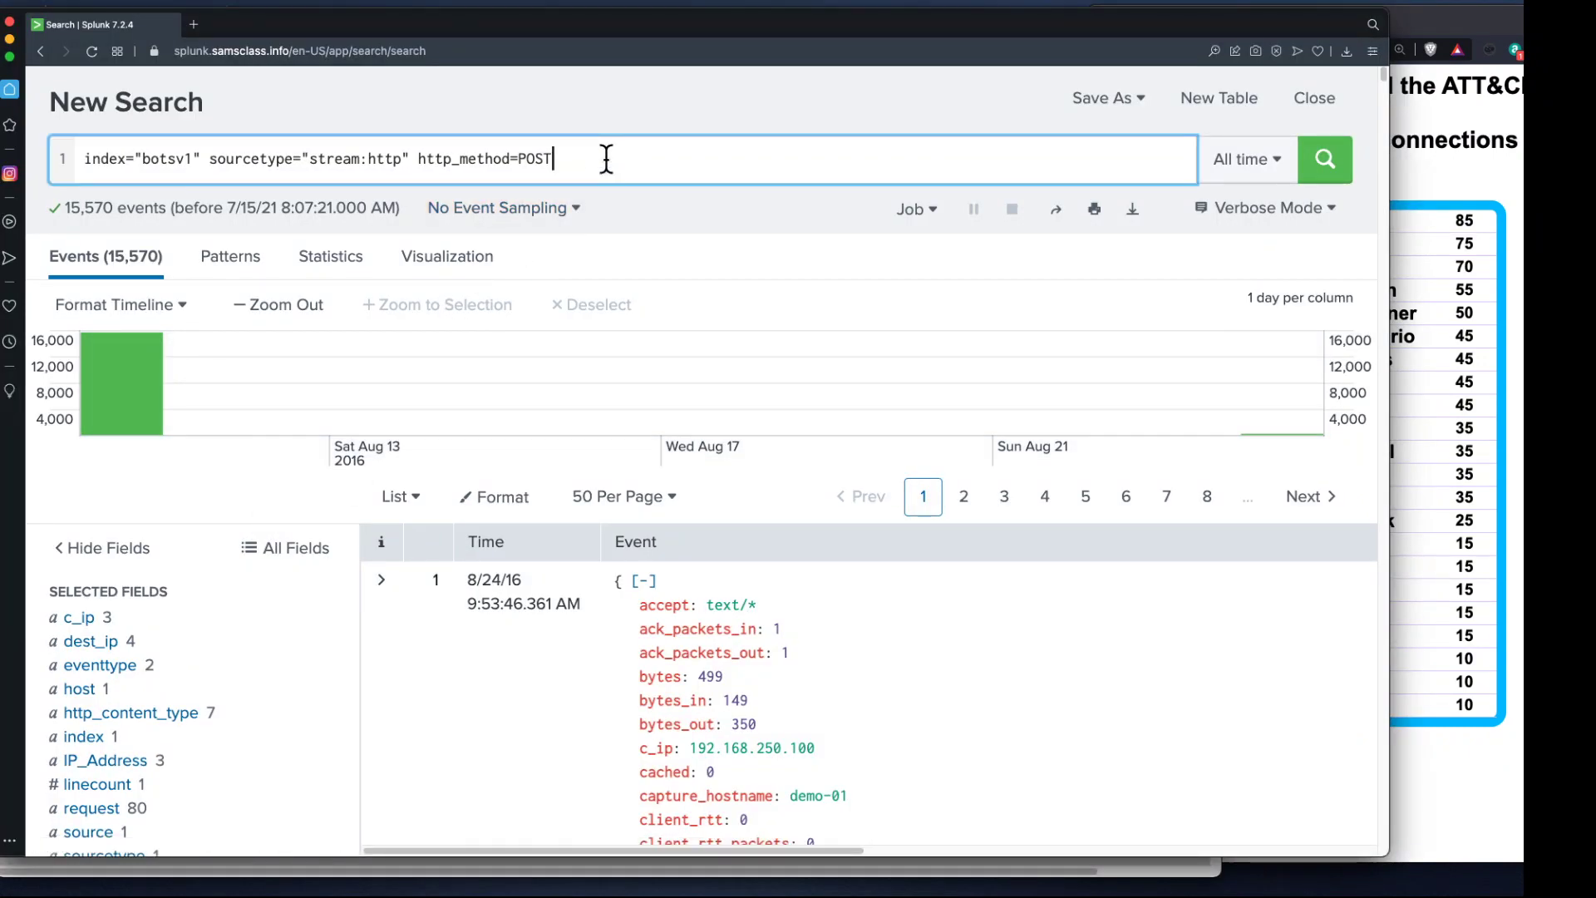
- Add NOT Acunetix to the http_method=POST search and rerun it, cutting results to 441 events
text(NOT )
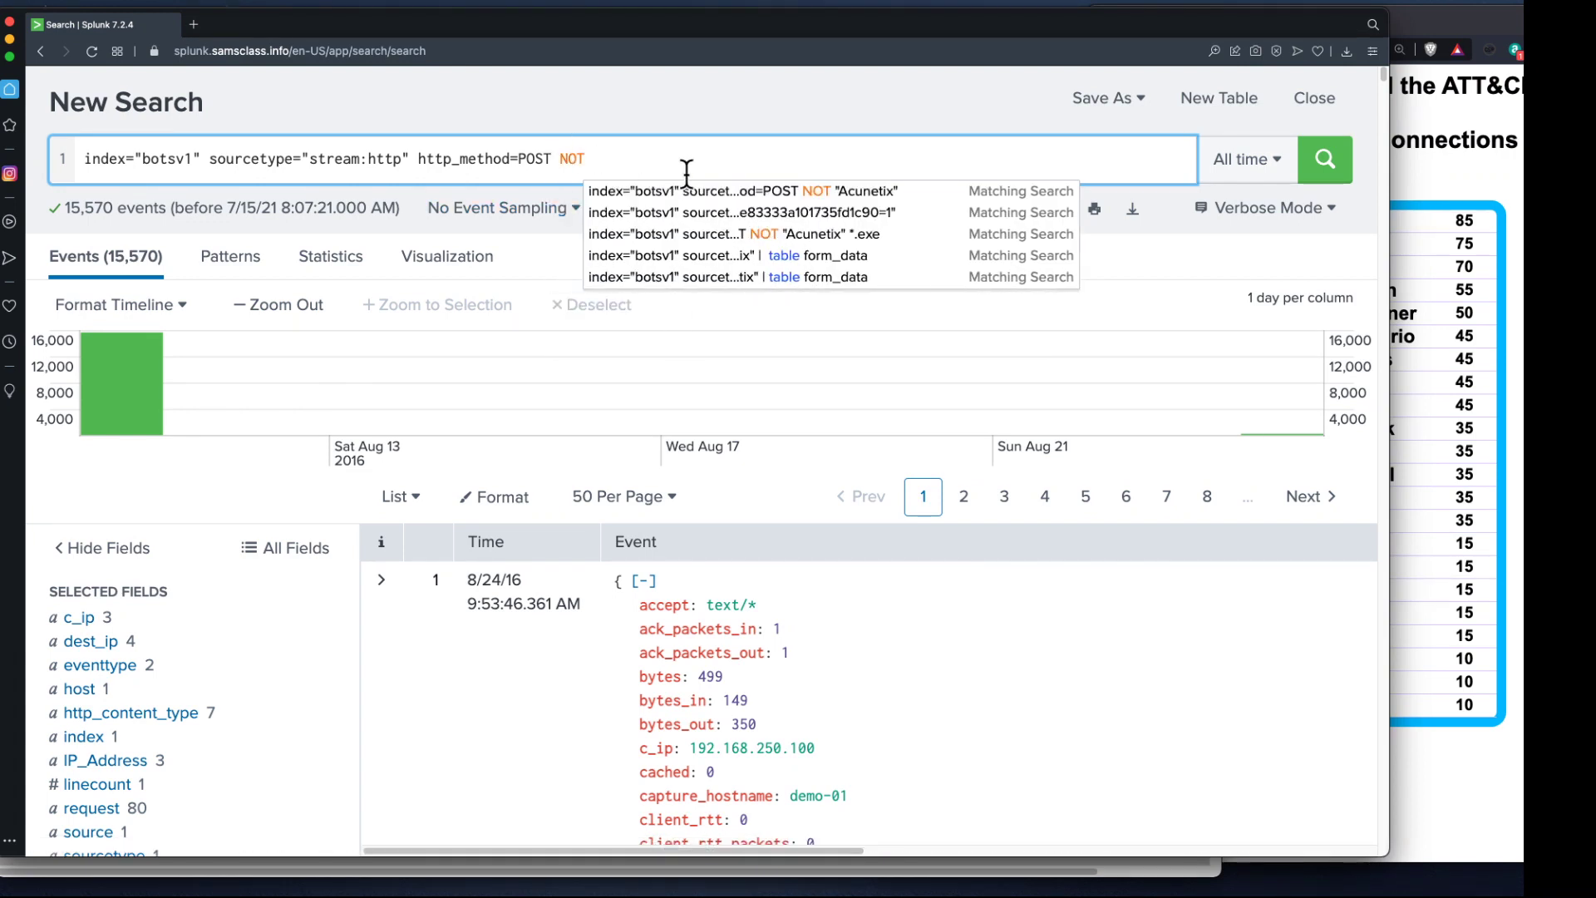
text(Auc)
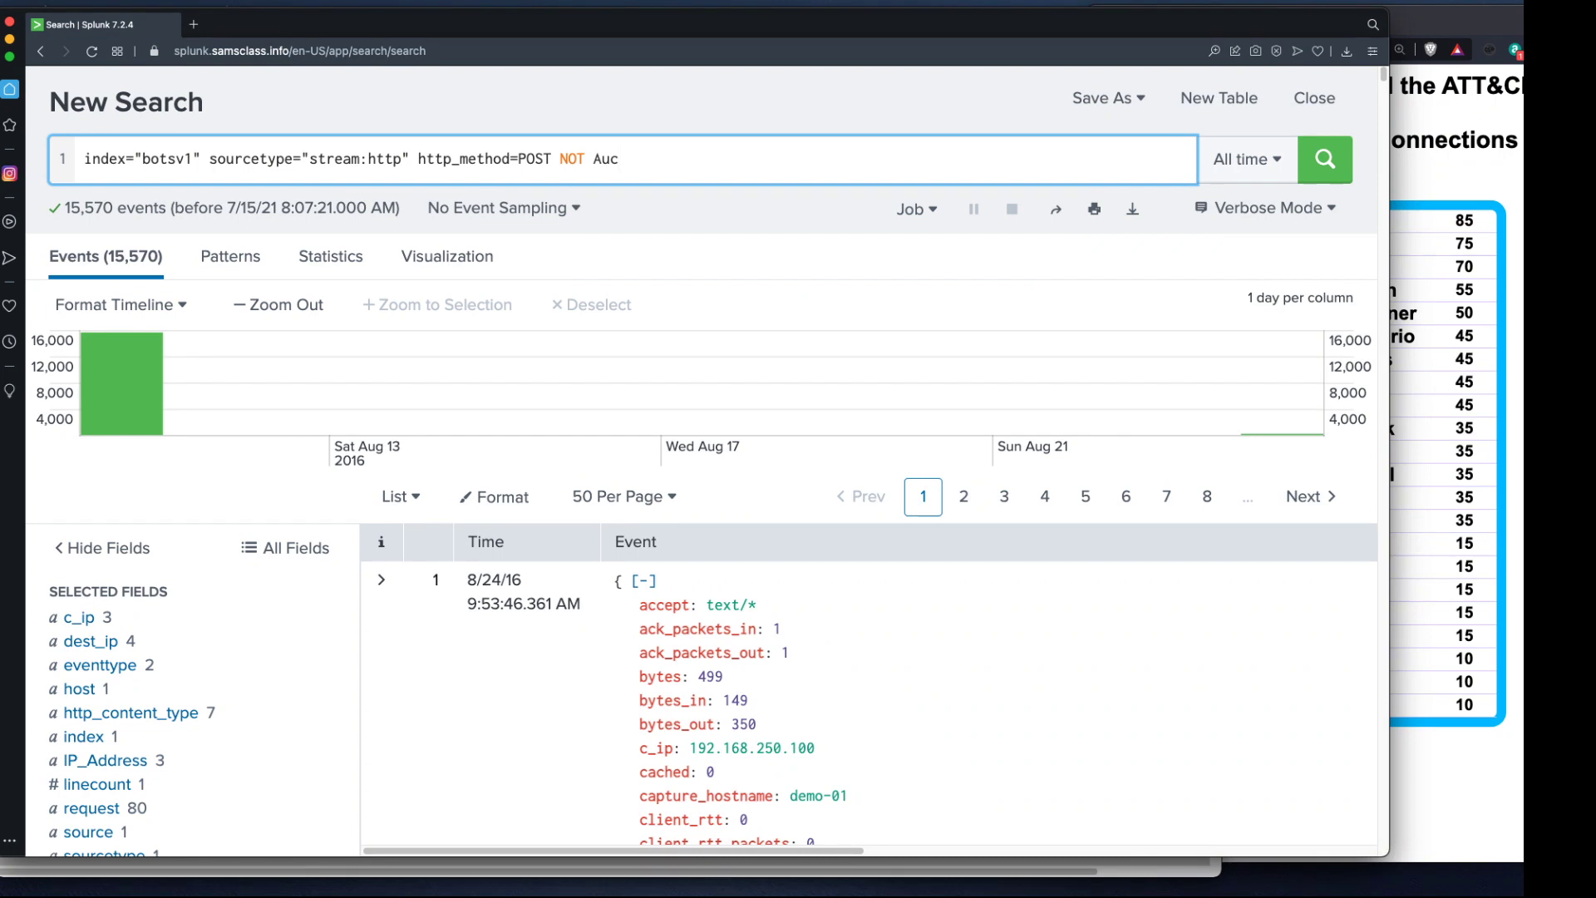
key(BackSpace)
click(1316, 164)
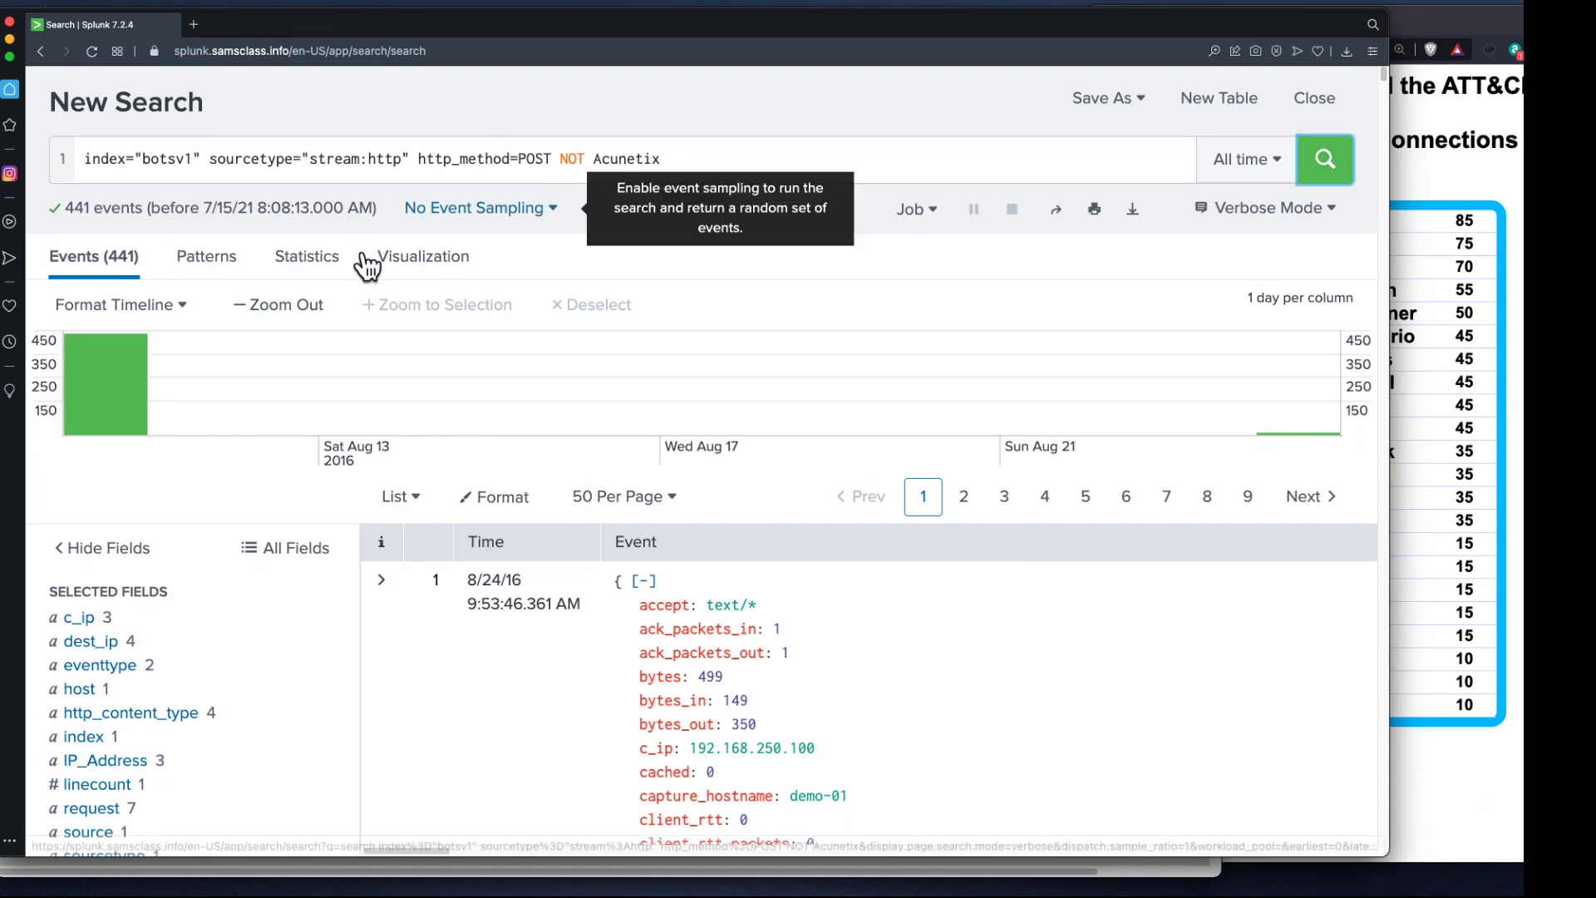
scroll(178, 677, down, 5)
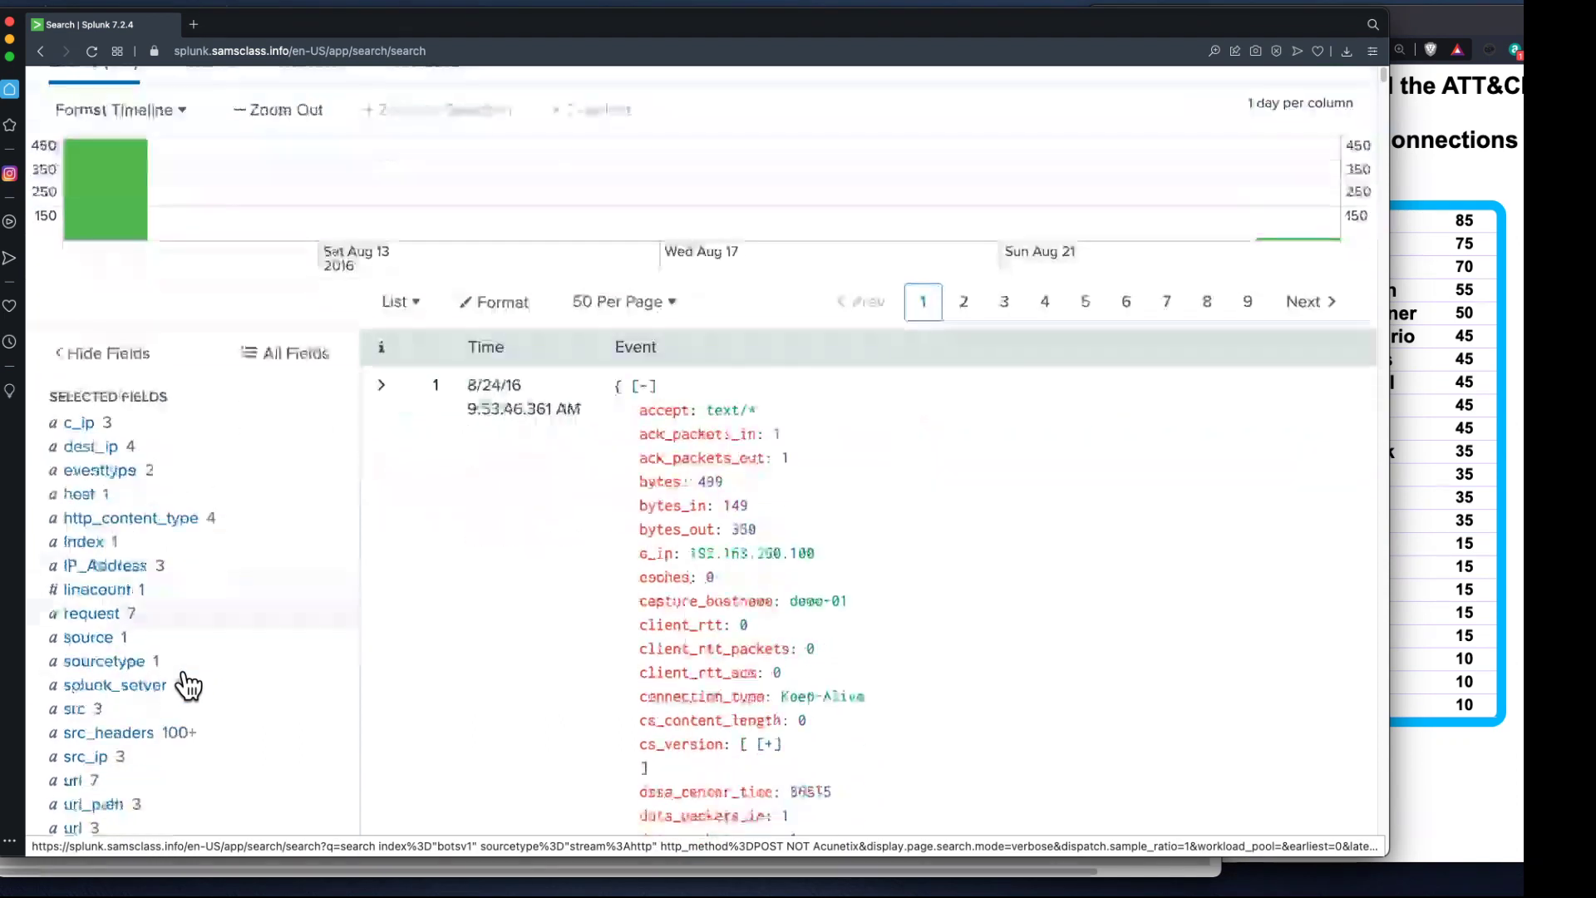
scroll(191, 683, down, 2)
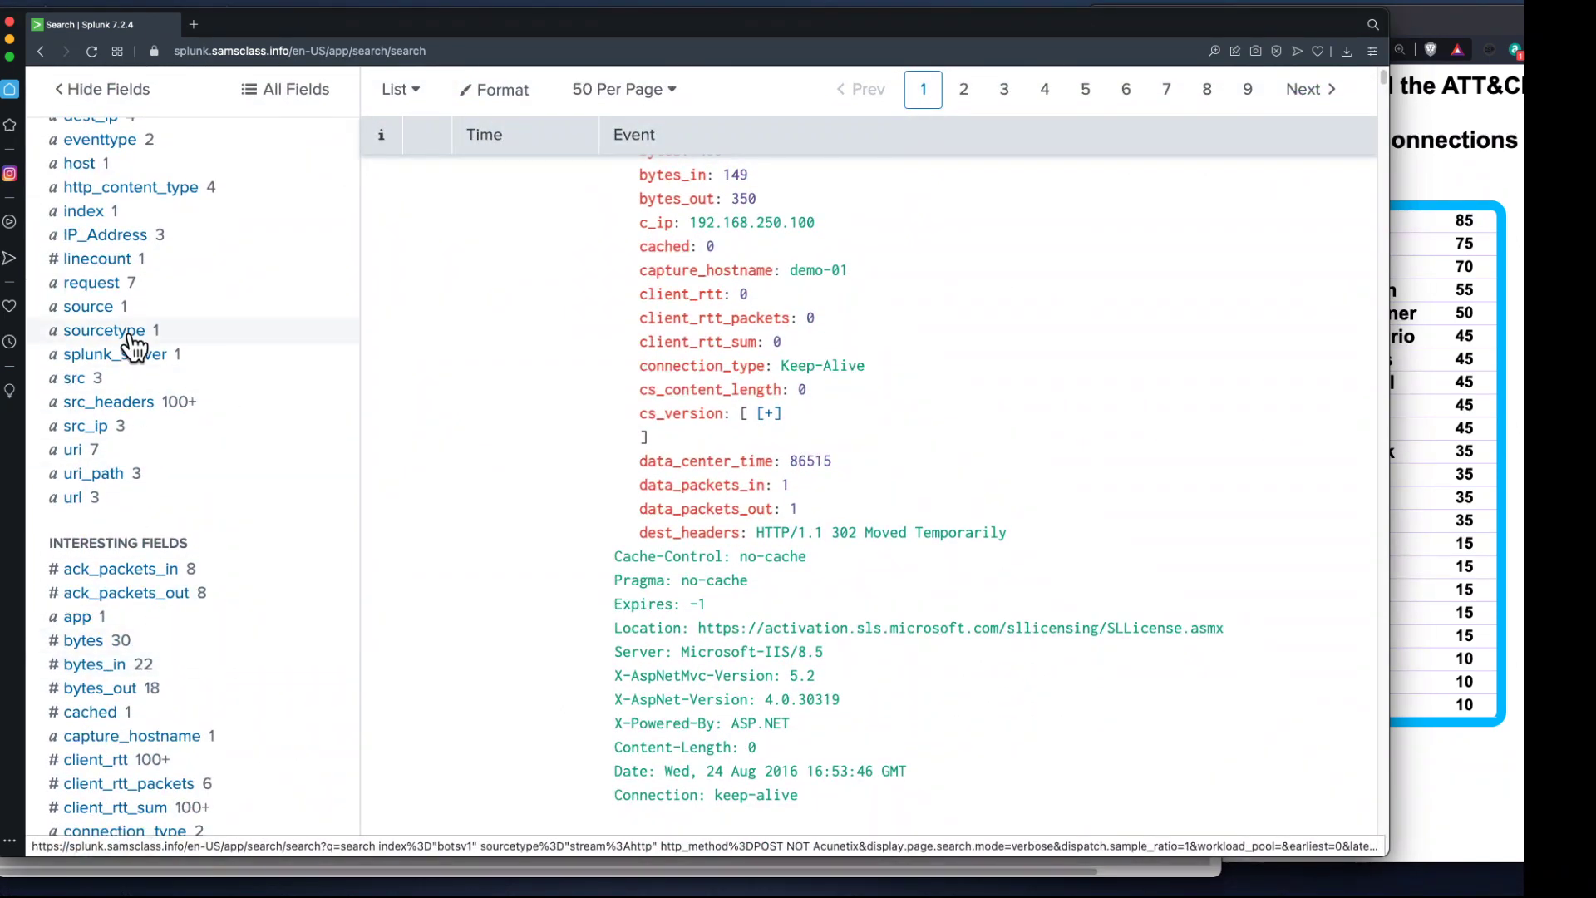
scroll(909, 685, down, 10)
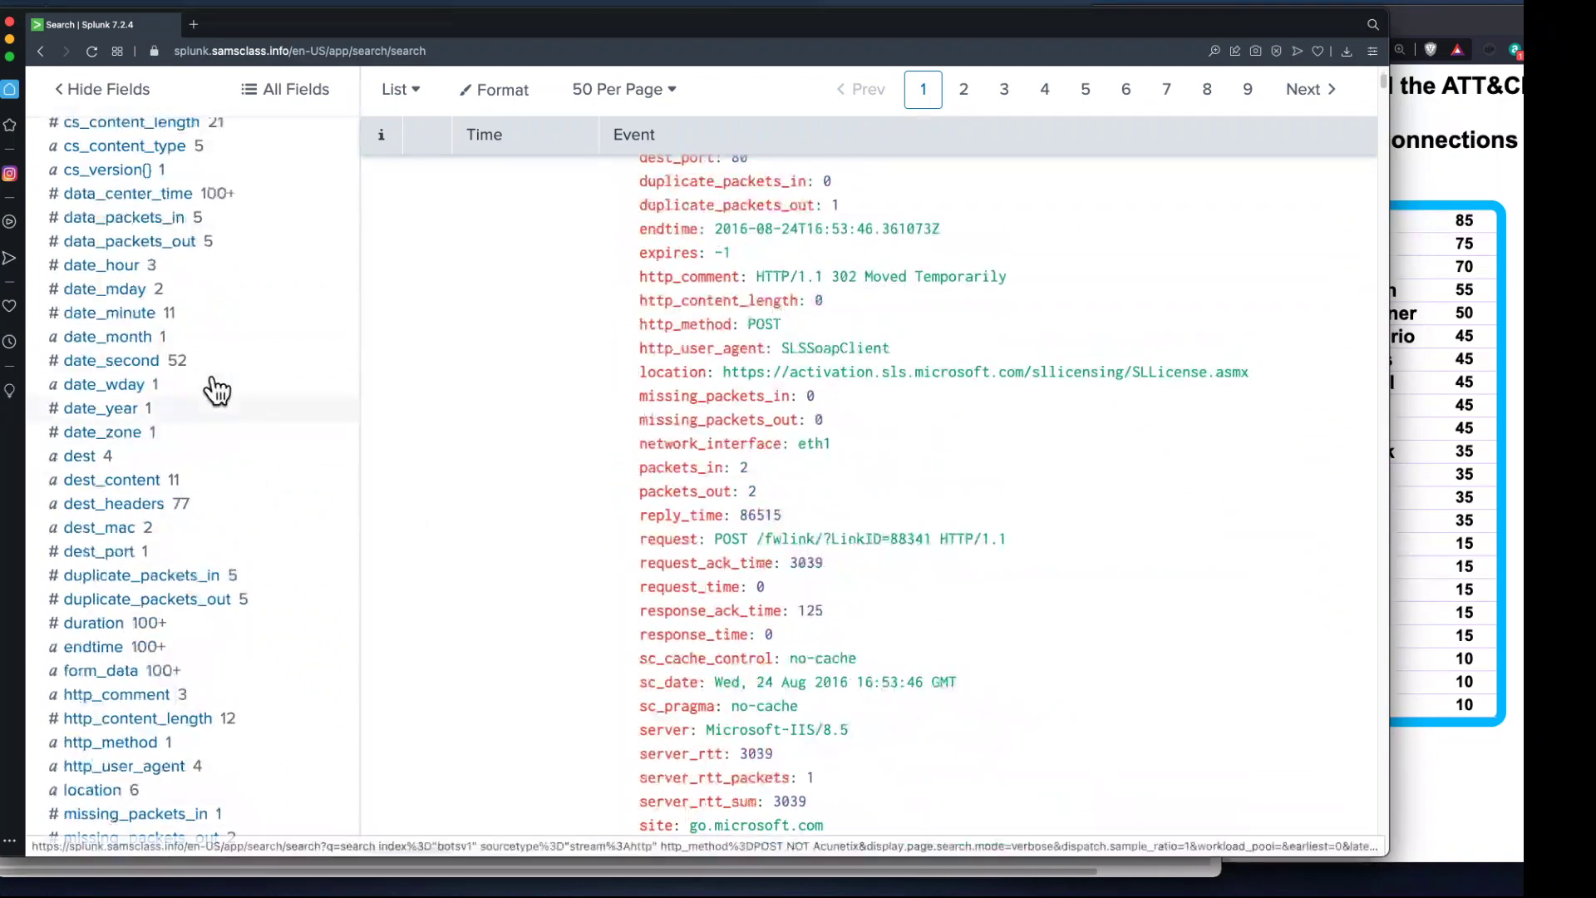
key(super+Tab)
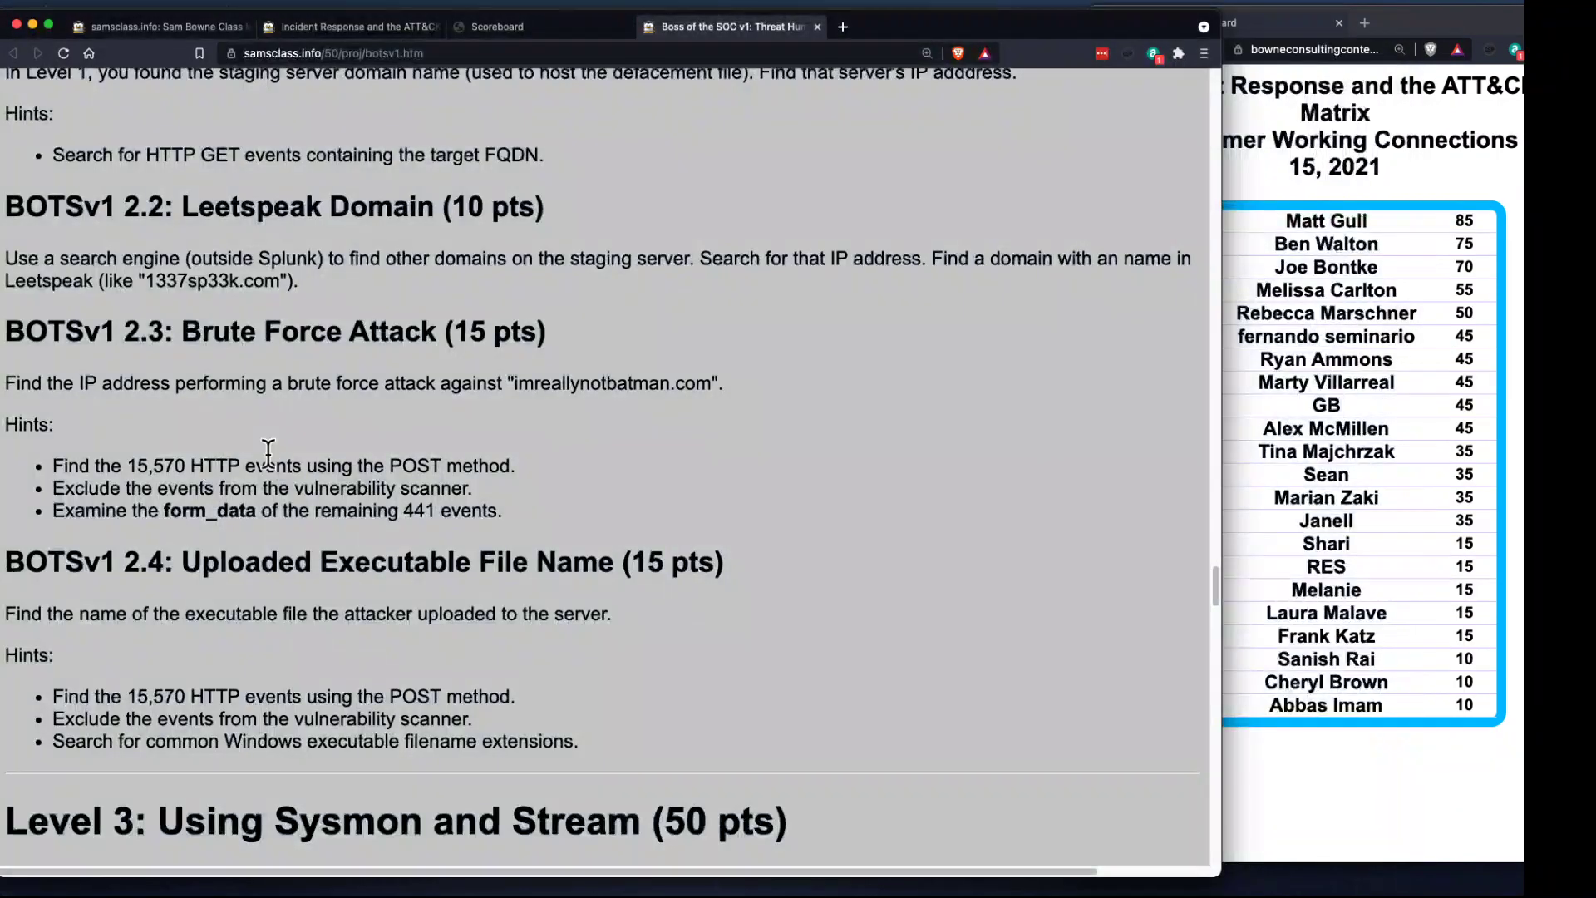
key(super+Tab)
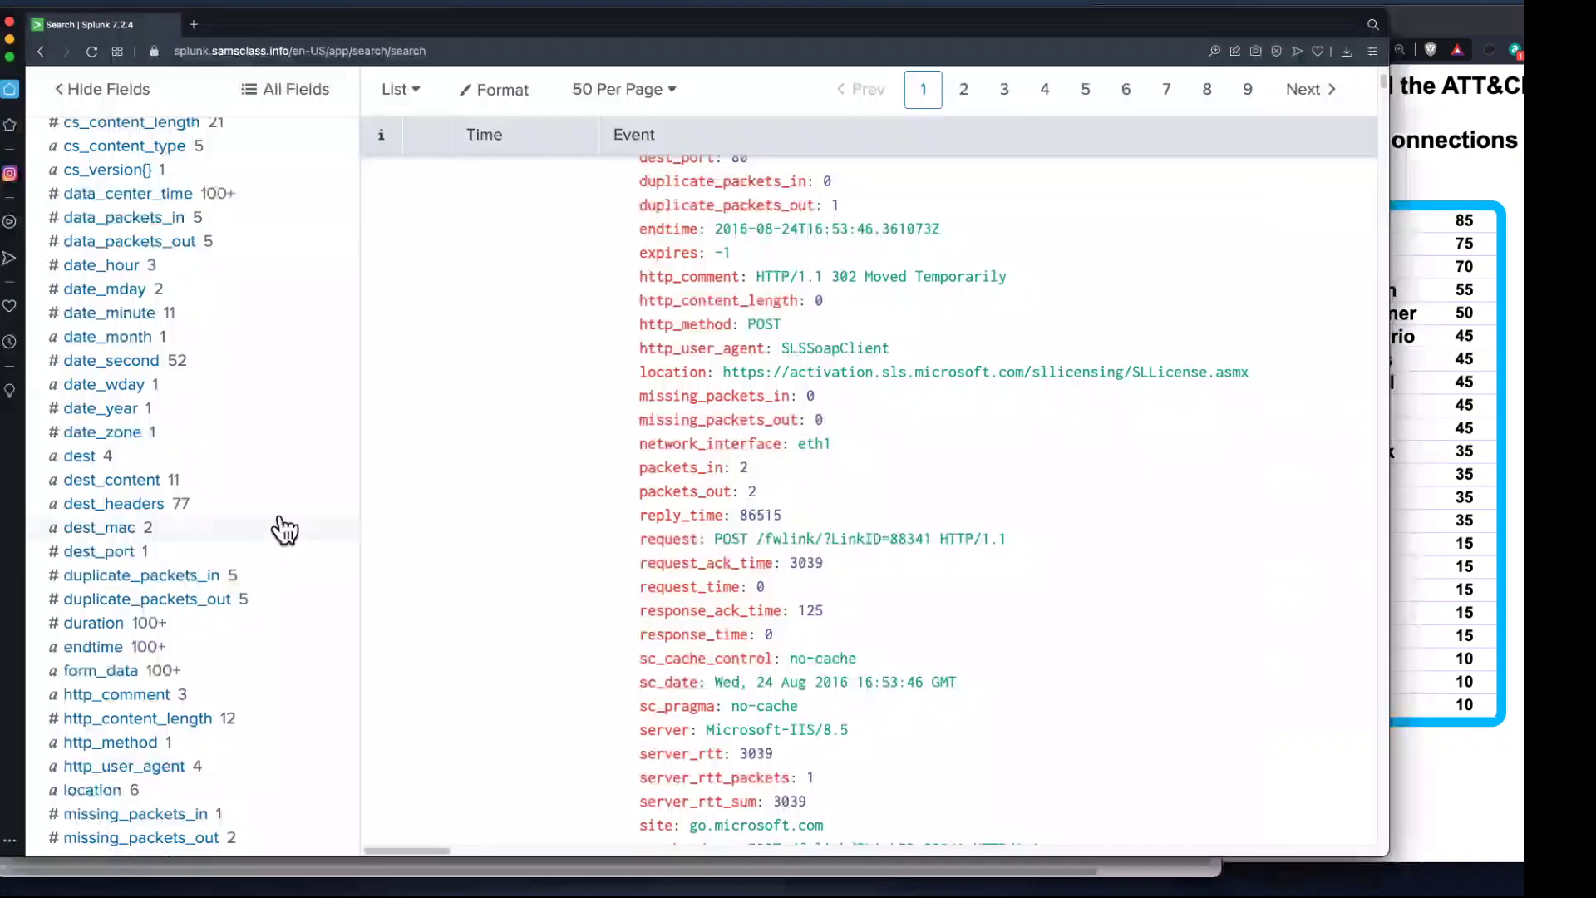
scroll(281, 528, down, 3)
scroll(281, 529, down, 3)
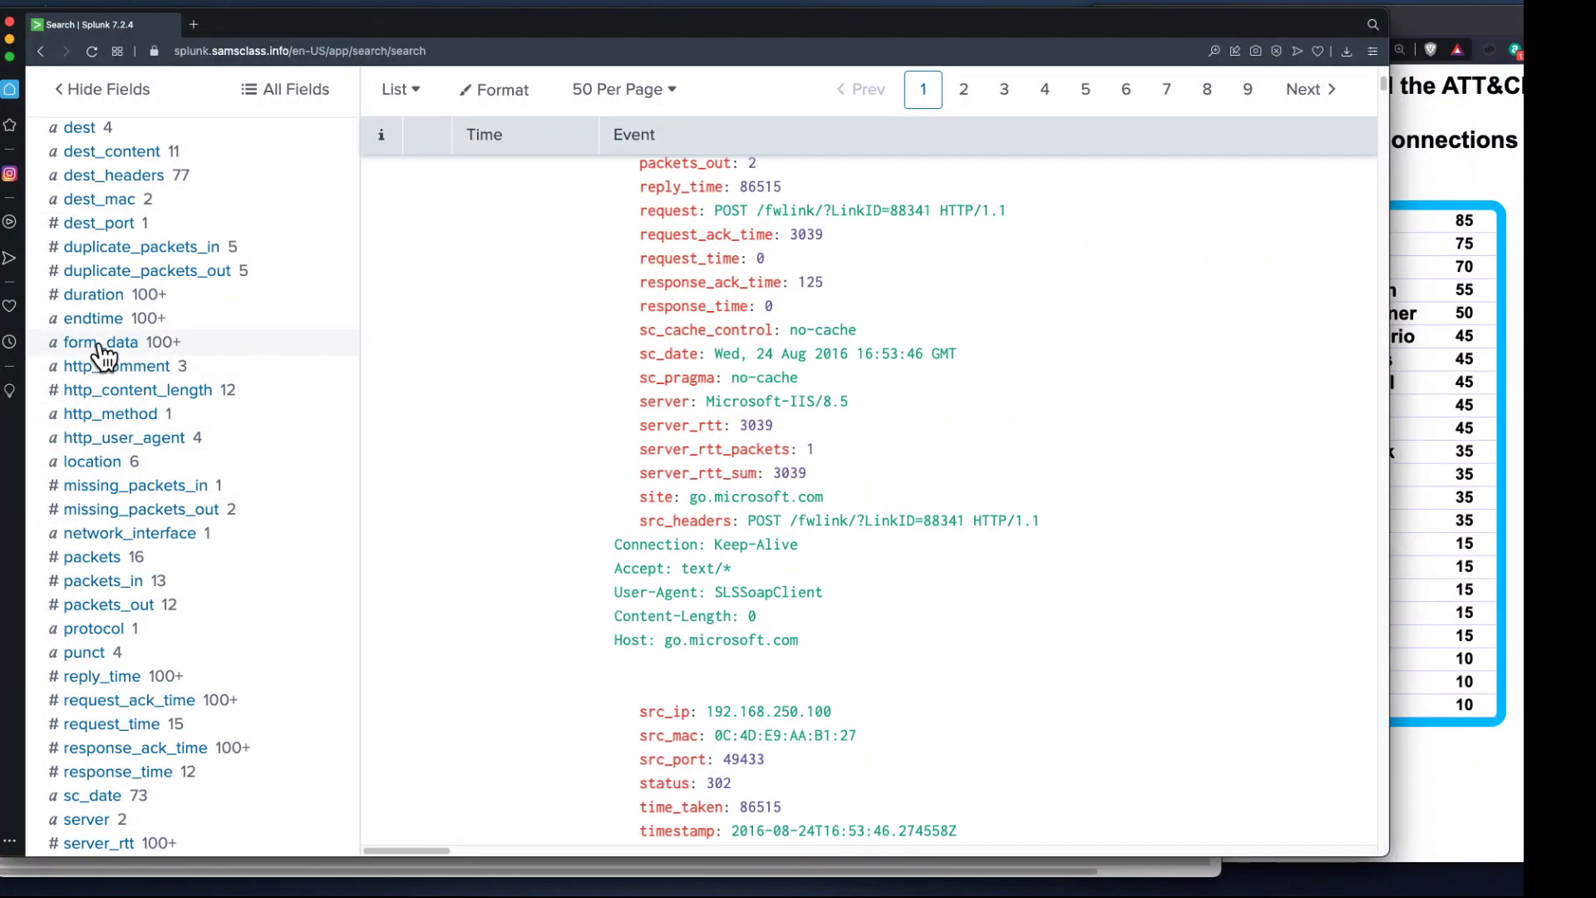
click(102, 343)
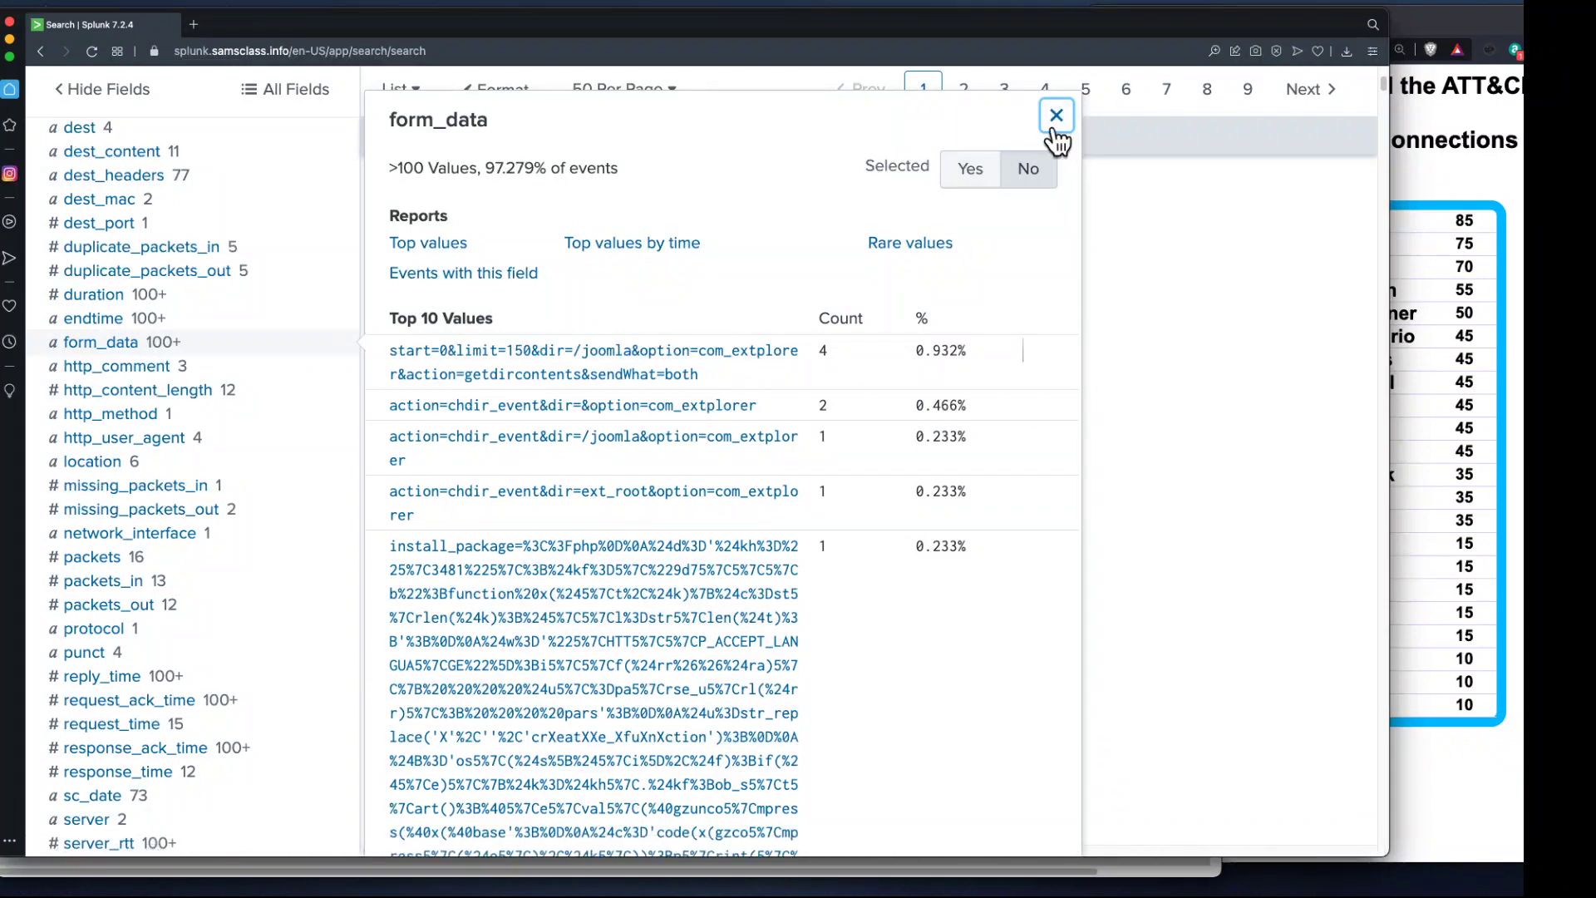
drag(504, 130, 391, 131)
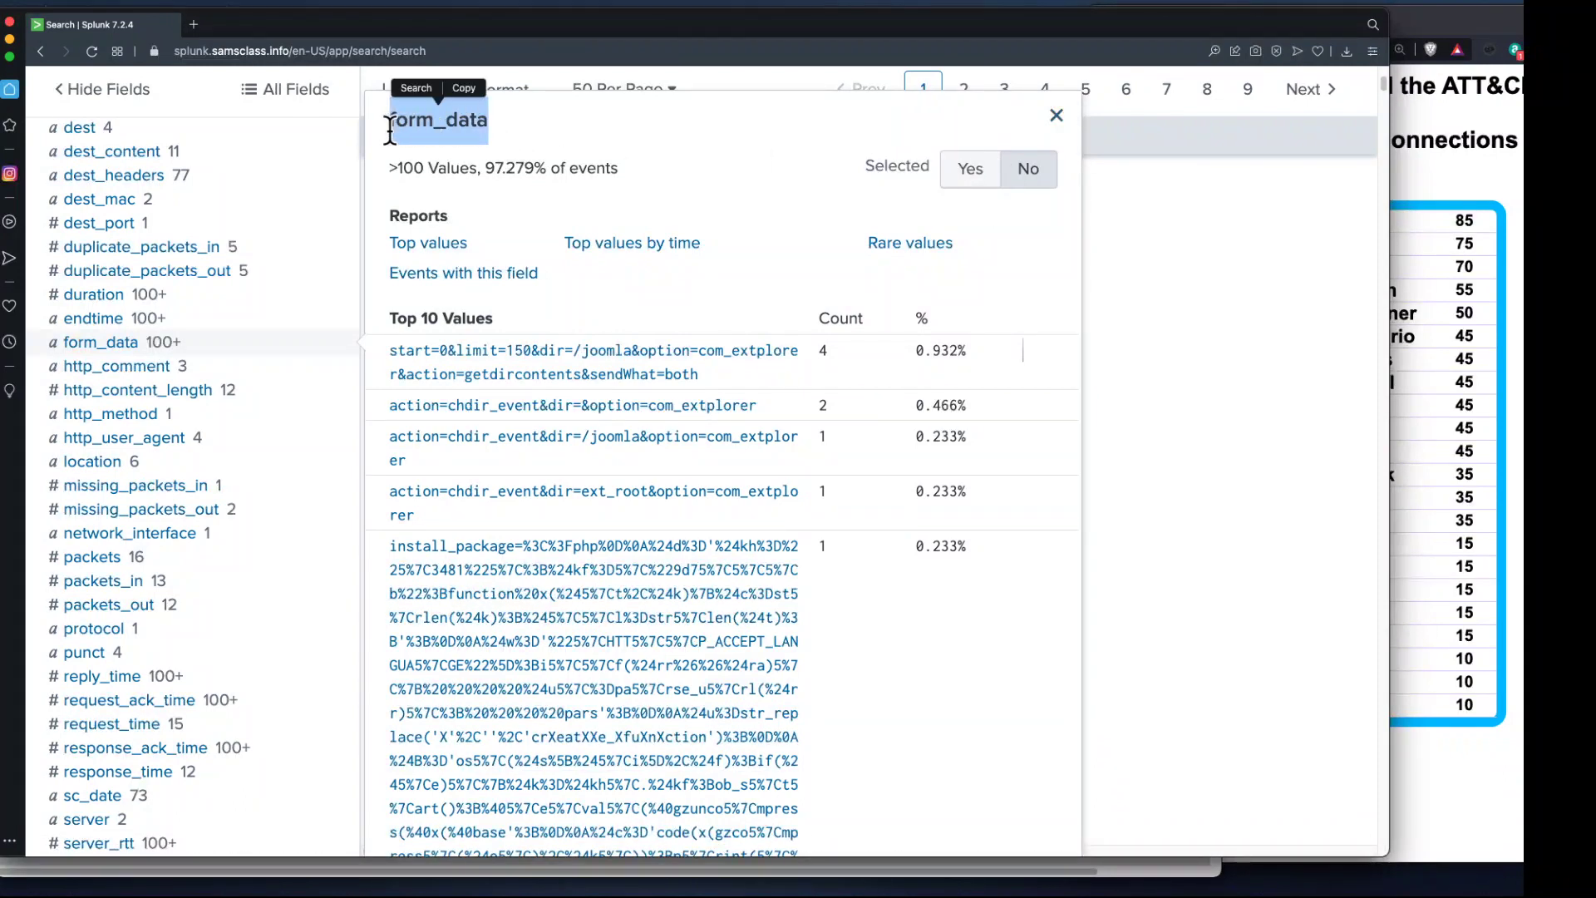
click(1056, 116)
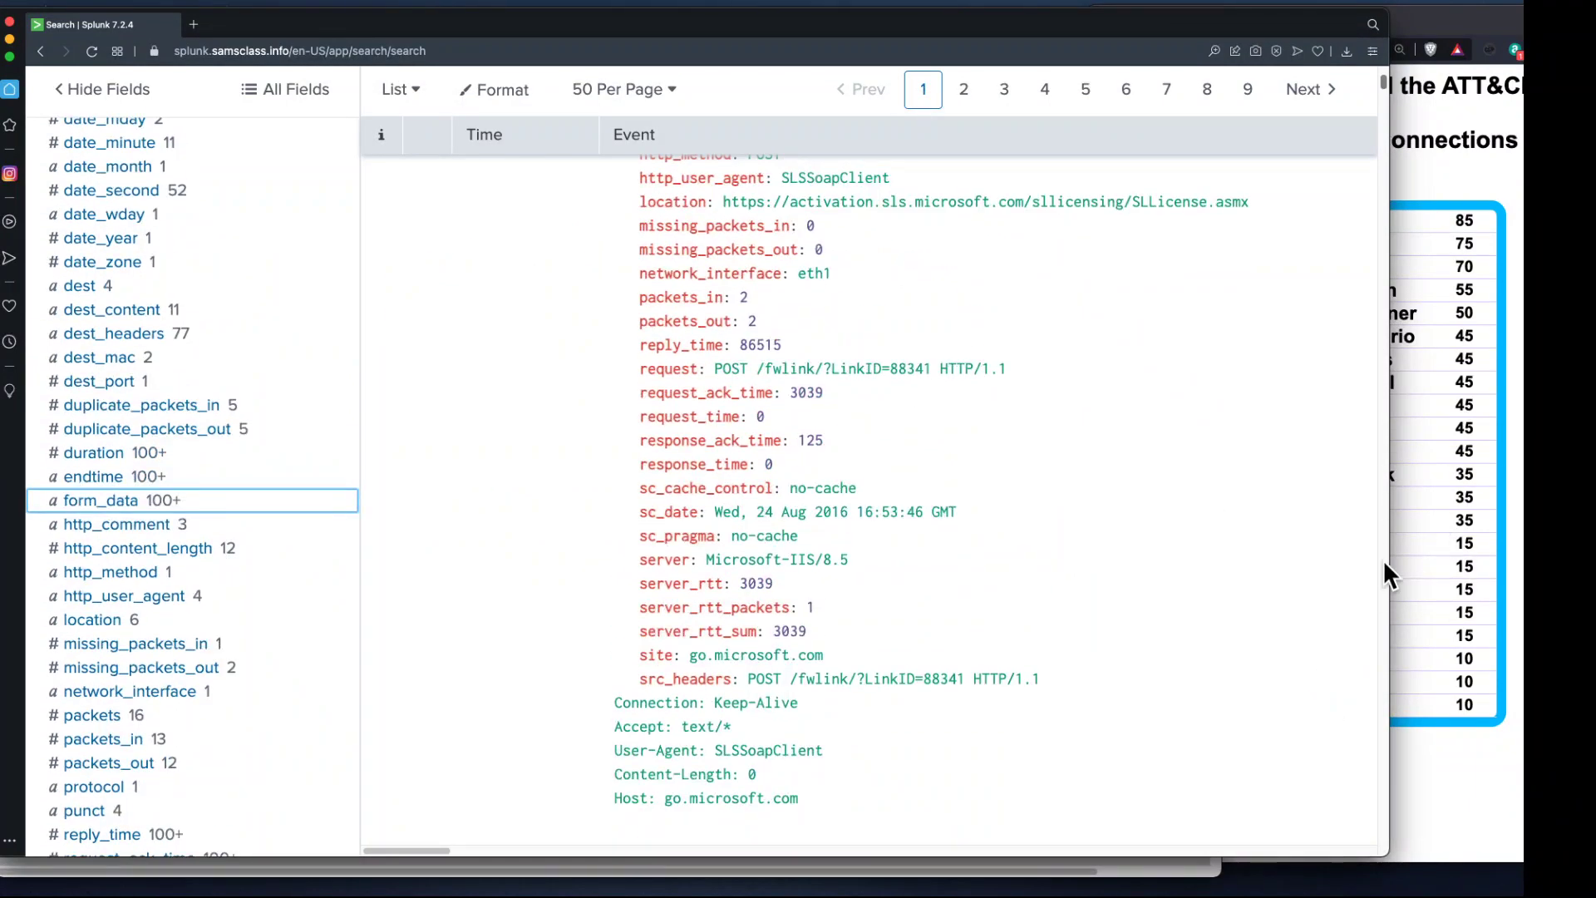
scroll(1363, 399, up, 1)
drag(1382, 83, 1382, 58)
click(666, 254)
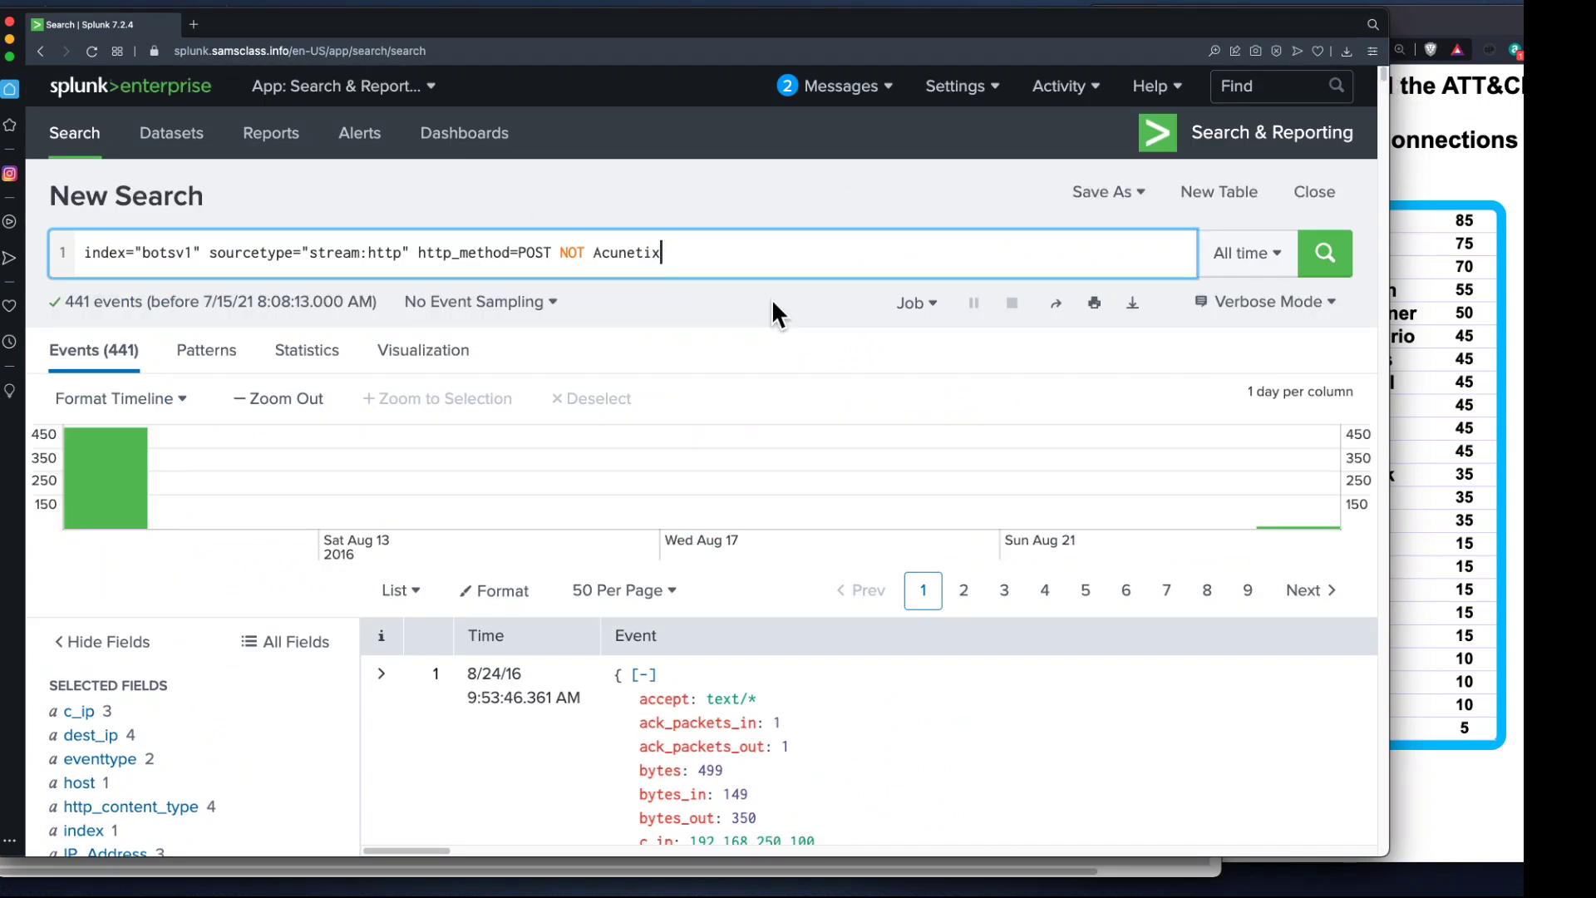
key(shift+Return)
text(|  table)
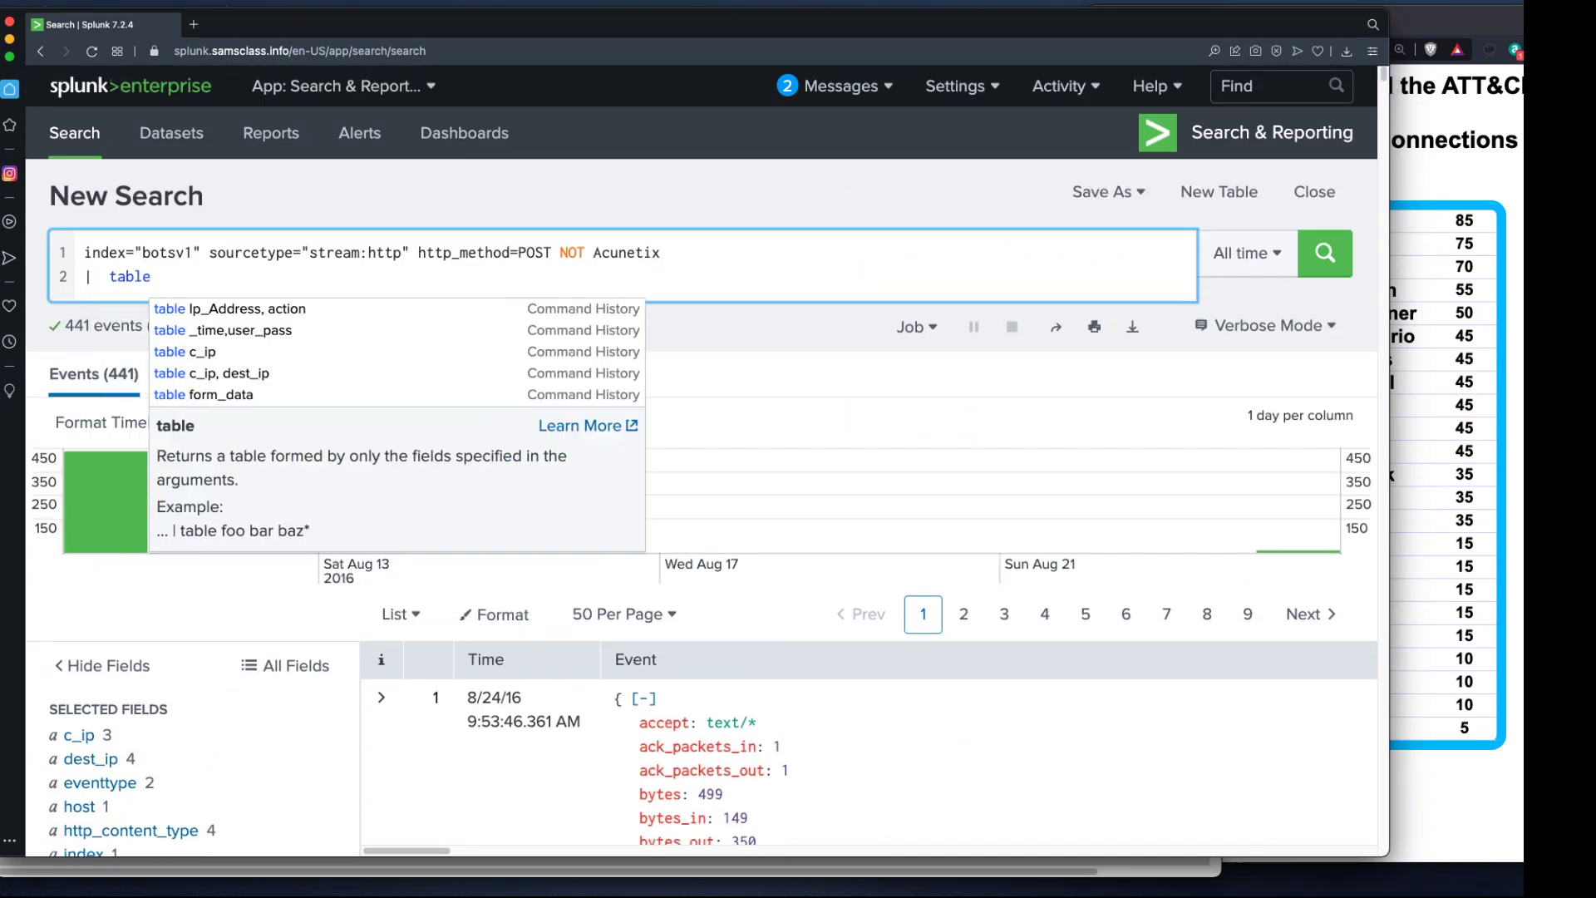
key(Up)
key(Return)
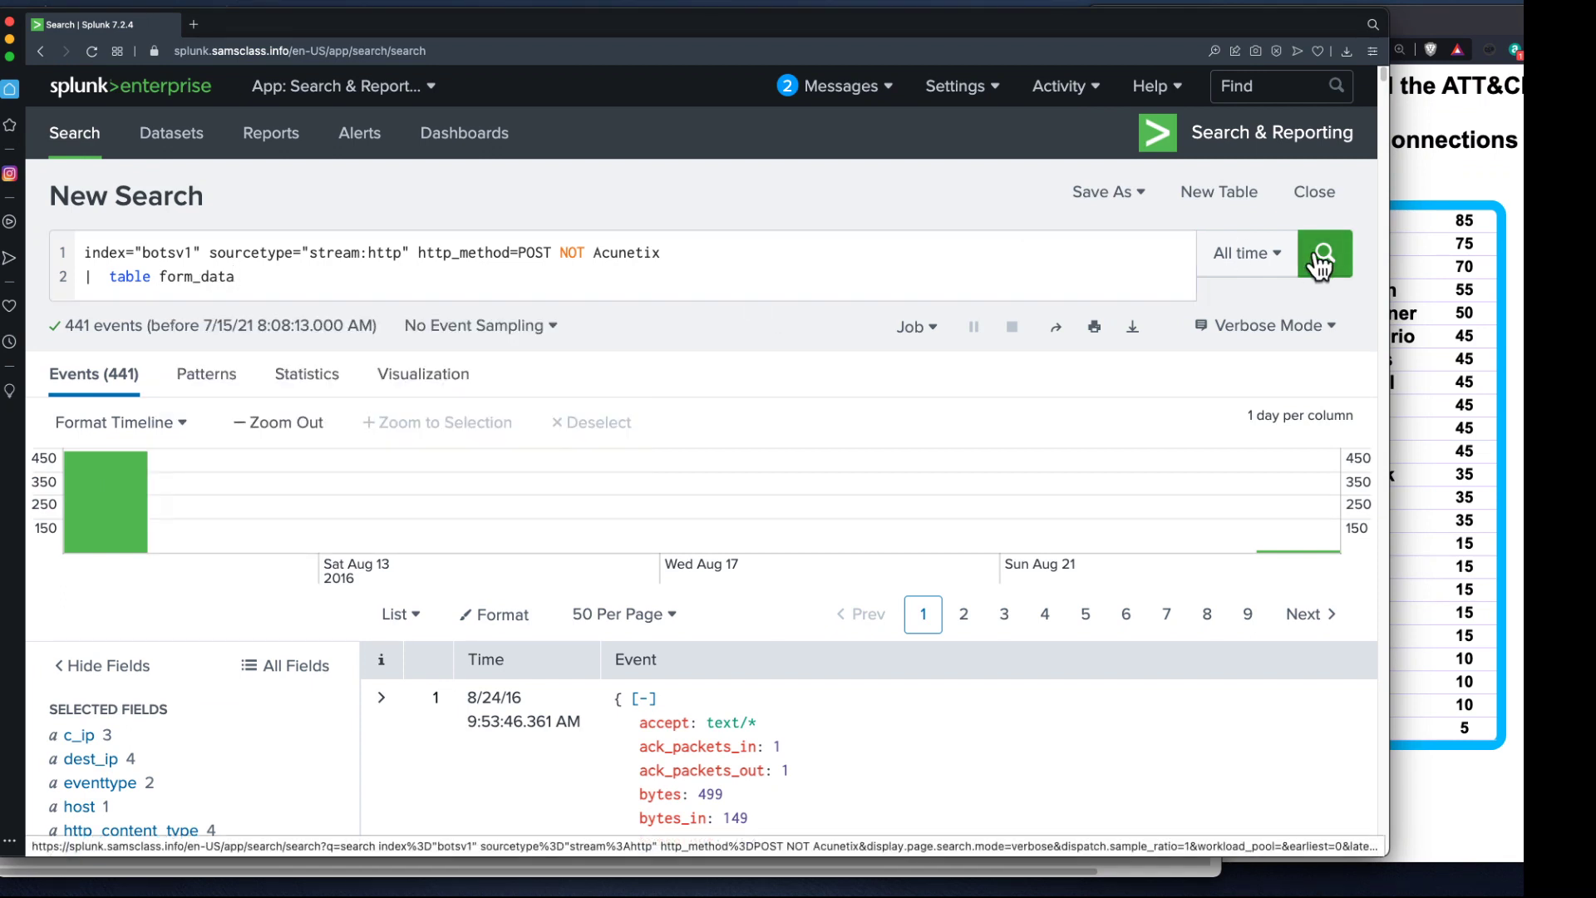
click(1318, 266)
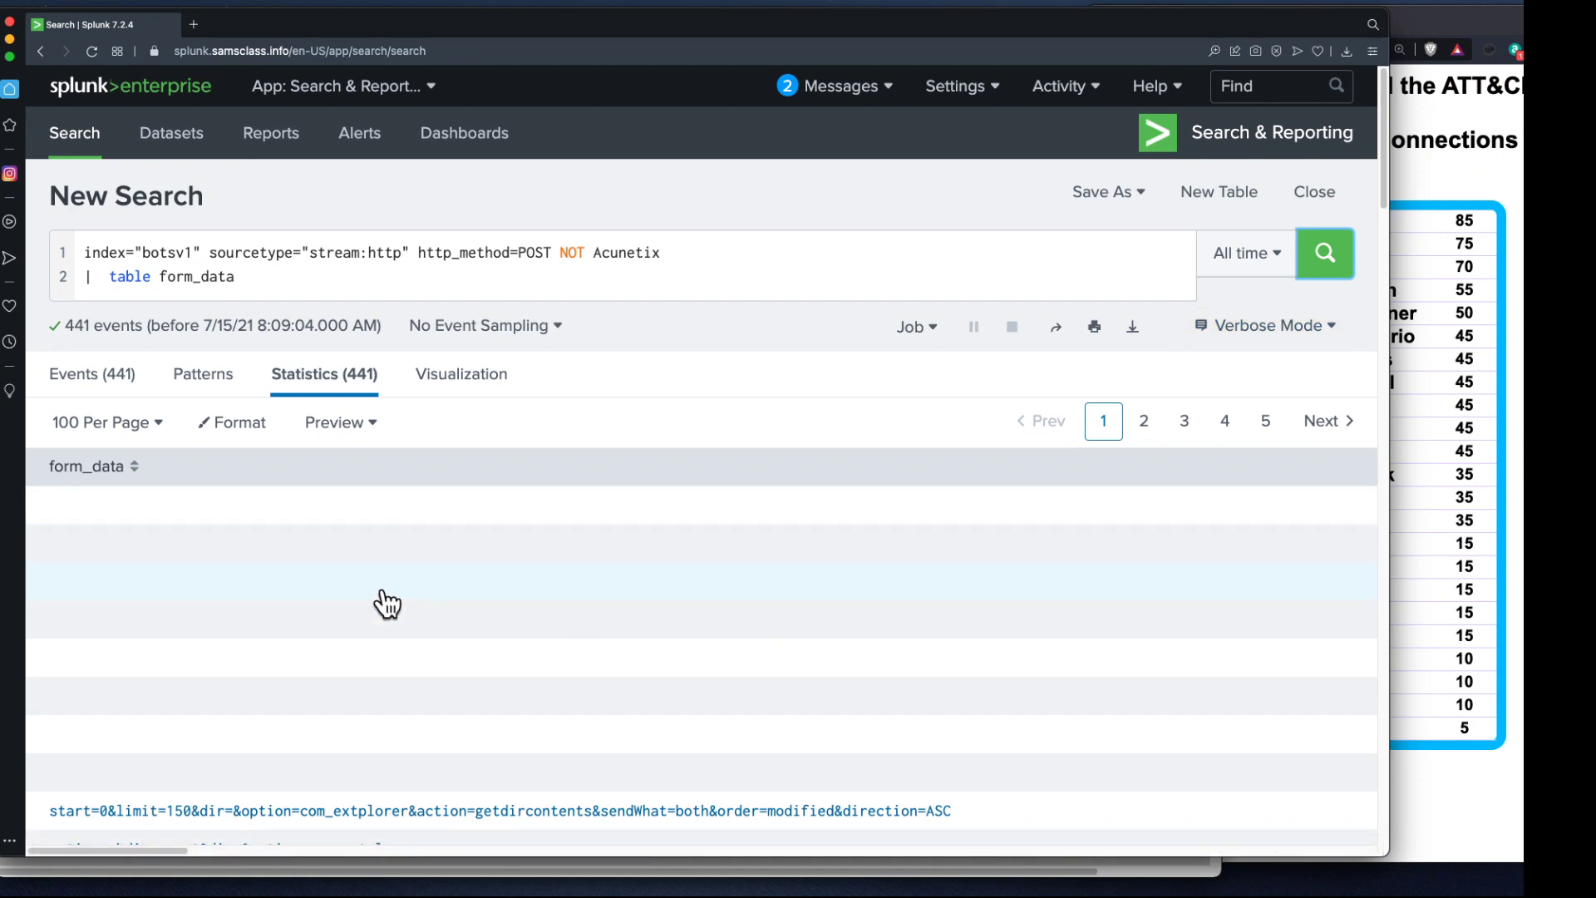
scroll(325, 595, down, 5)
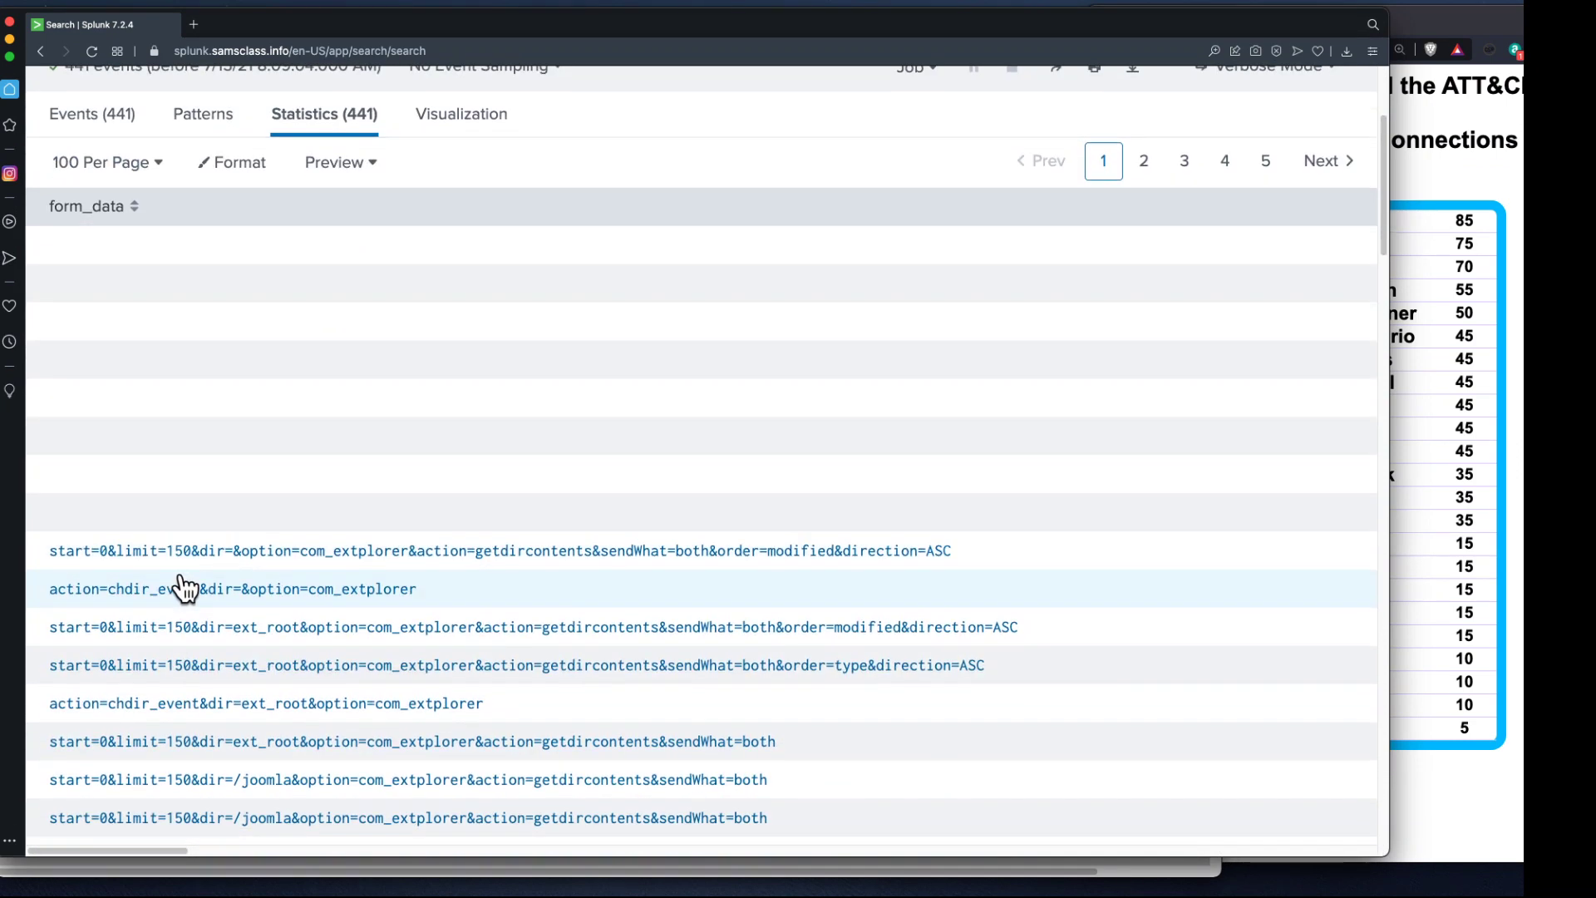
scroll(178, 587, down, 2)
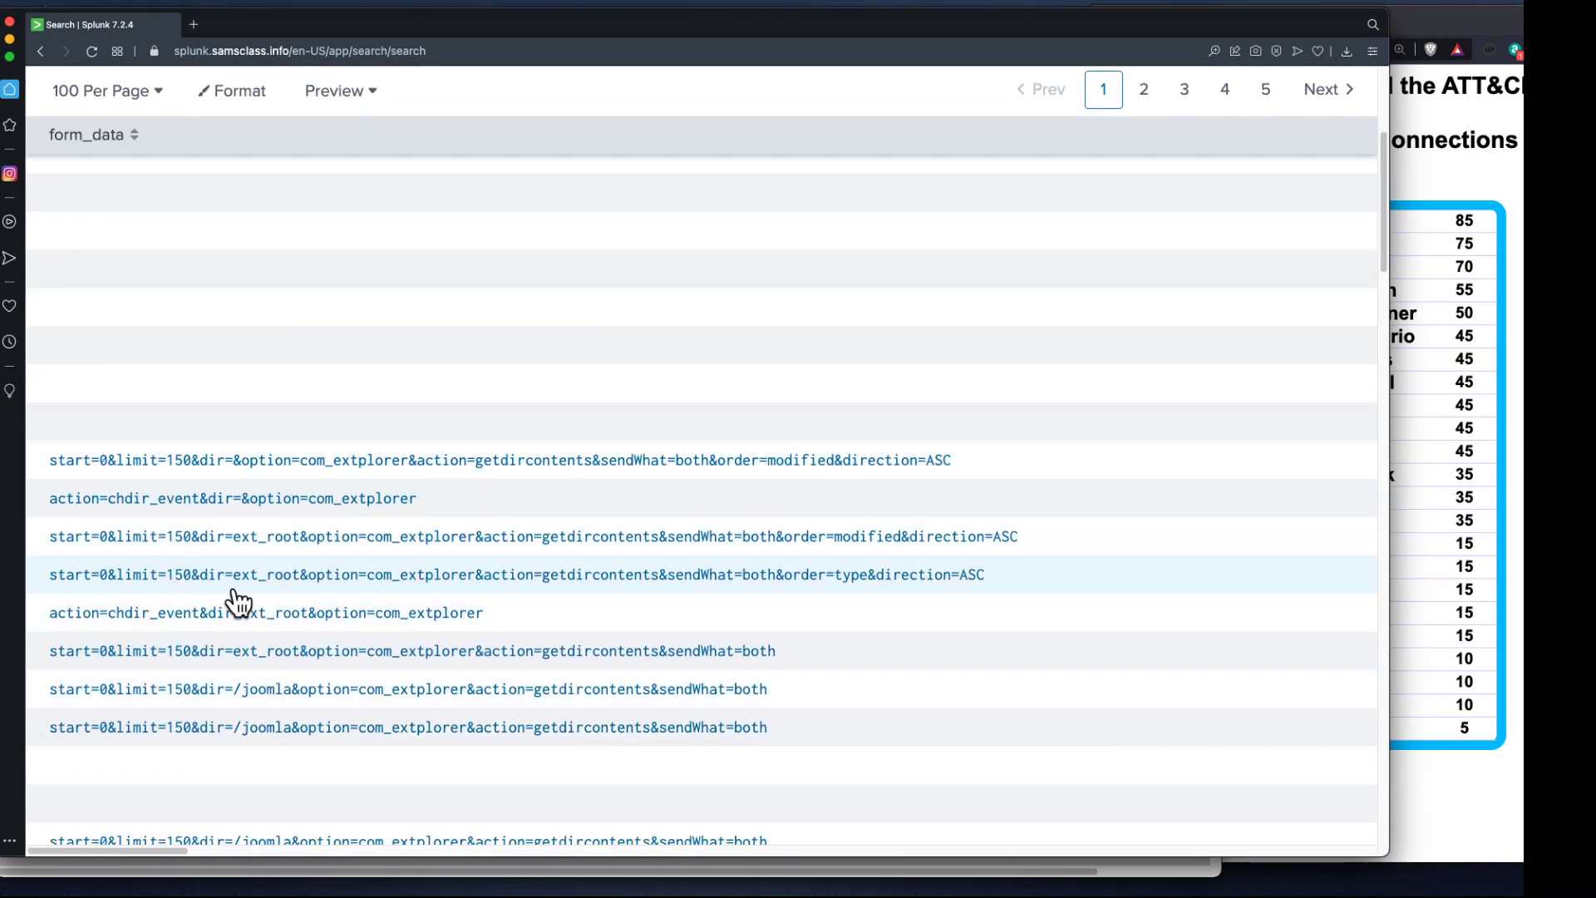
scroll(217, 756, down, 1)
scroll(220, 754, down, 9)
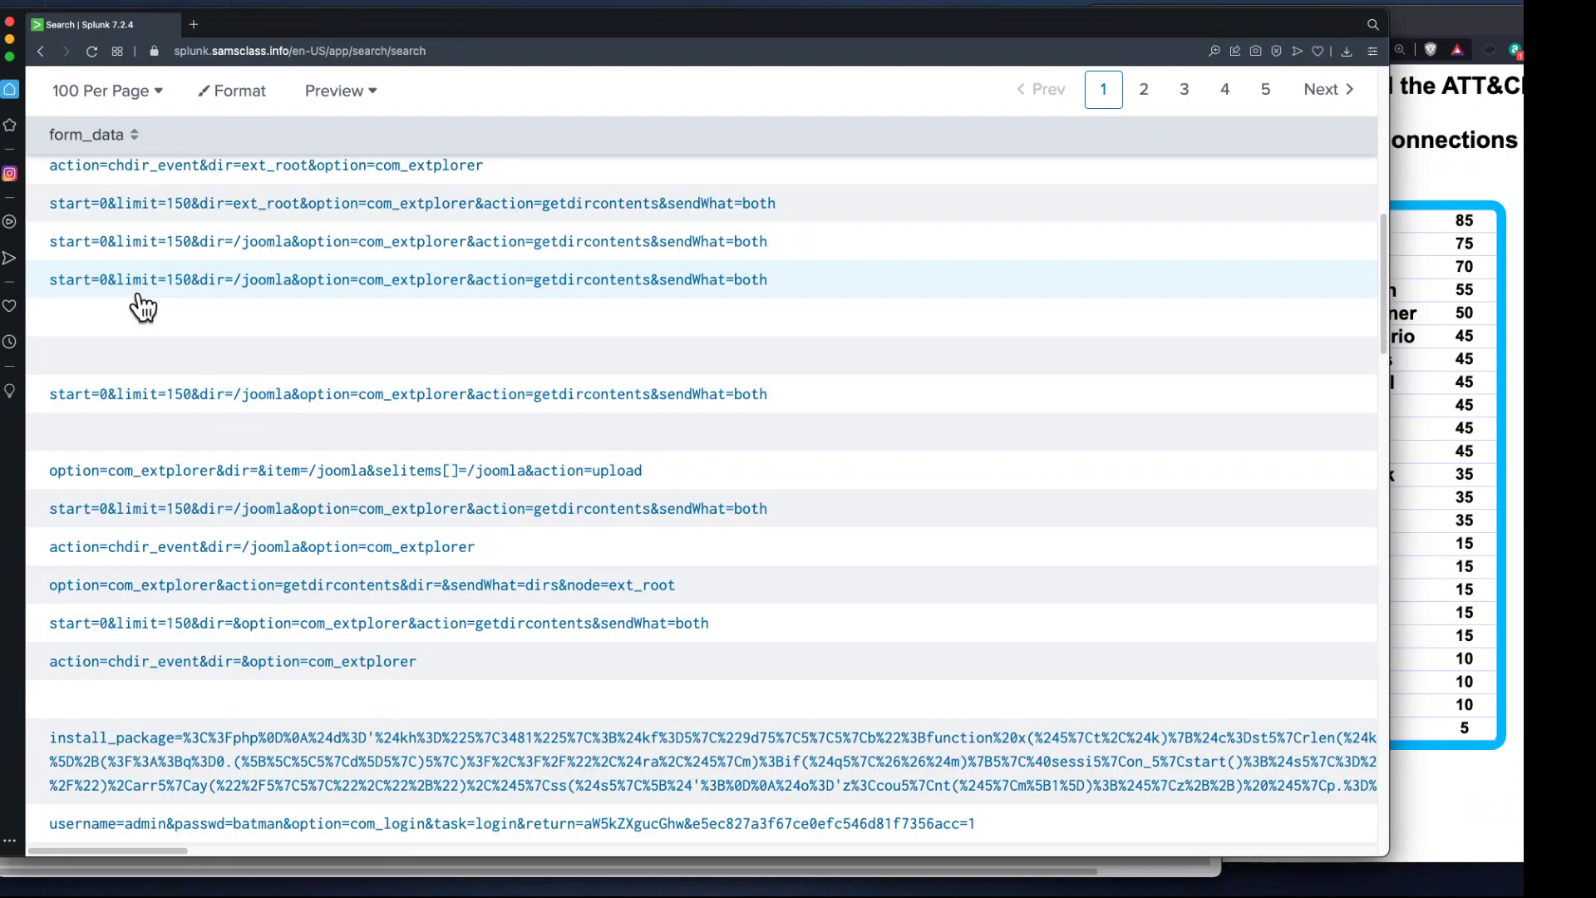
scroll(265, 368, down, 2)
scroll(250, 509, down, 7)
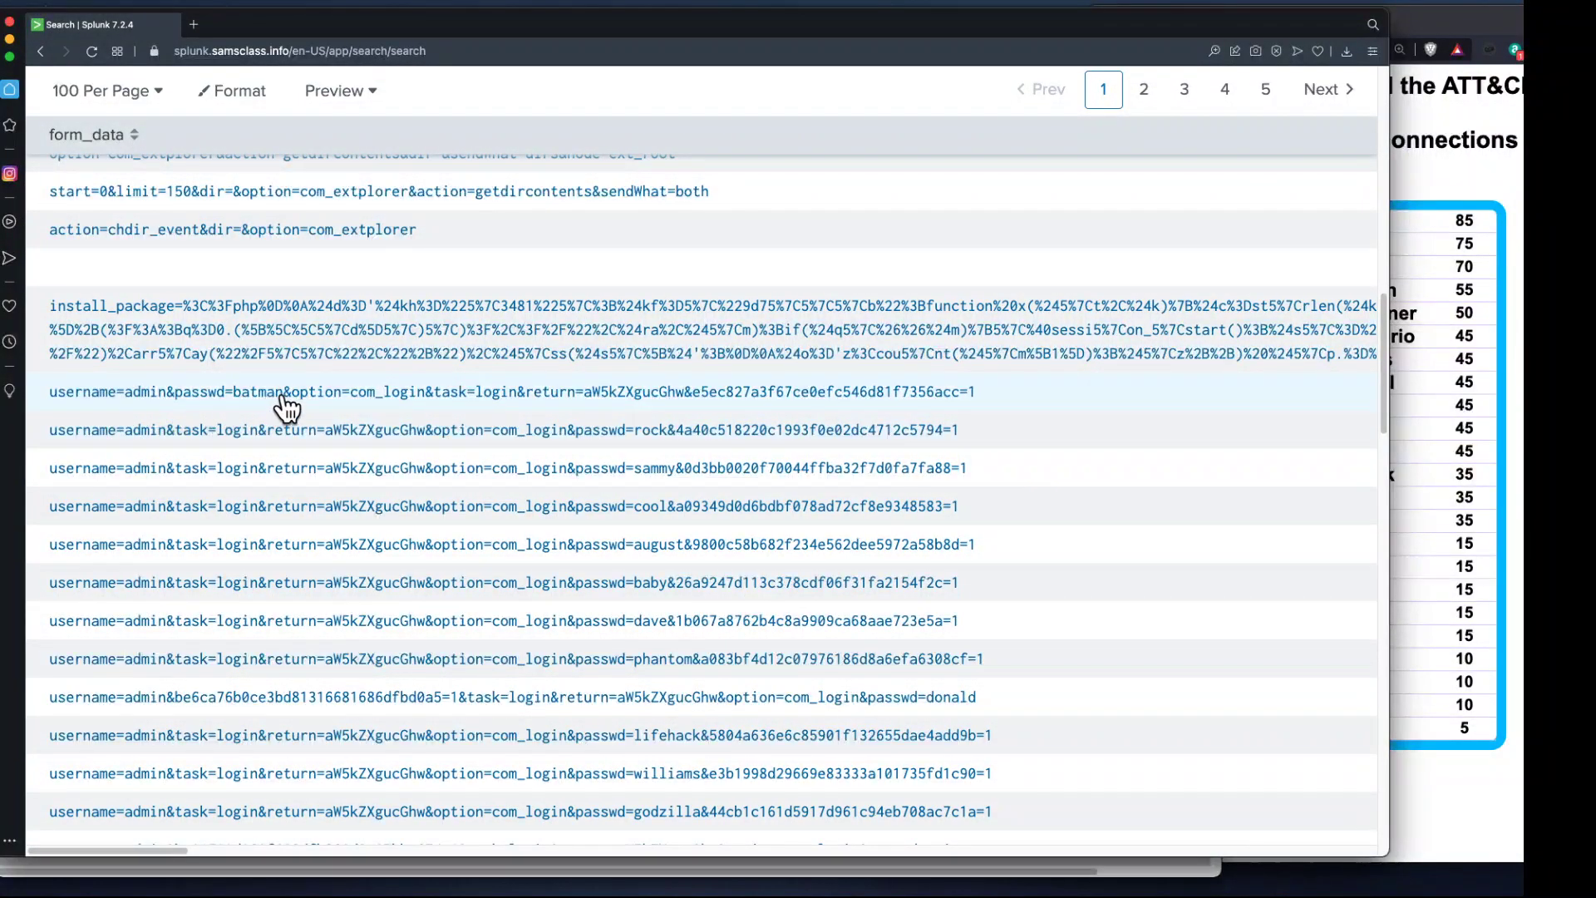
scroll(187, 522, down, 2)
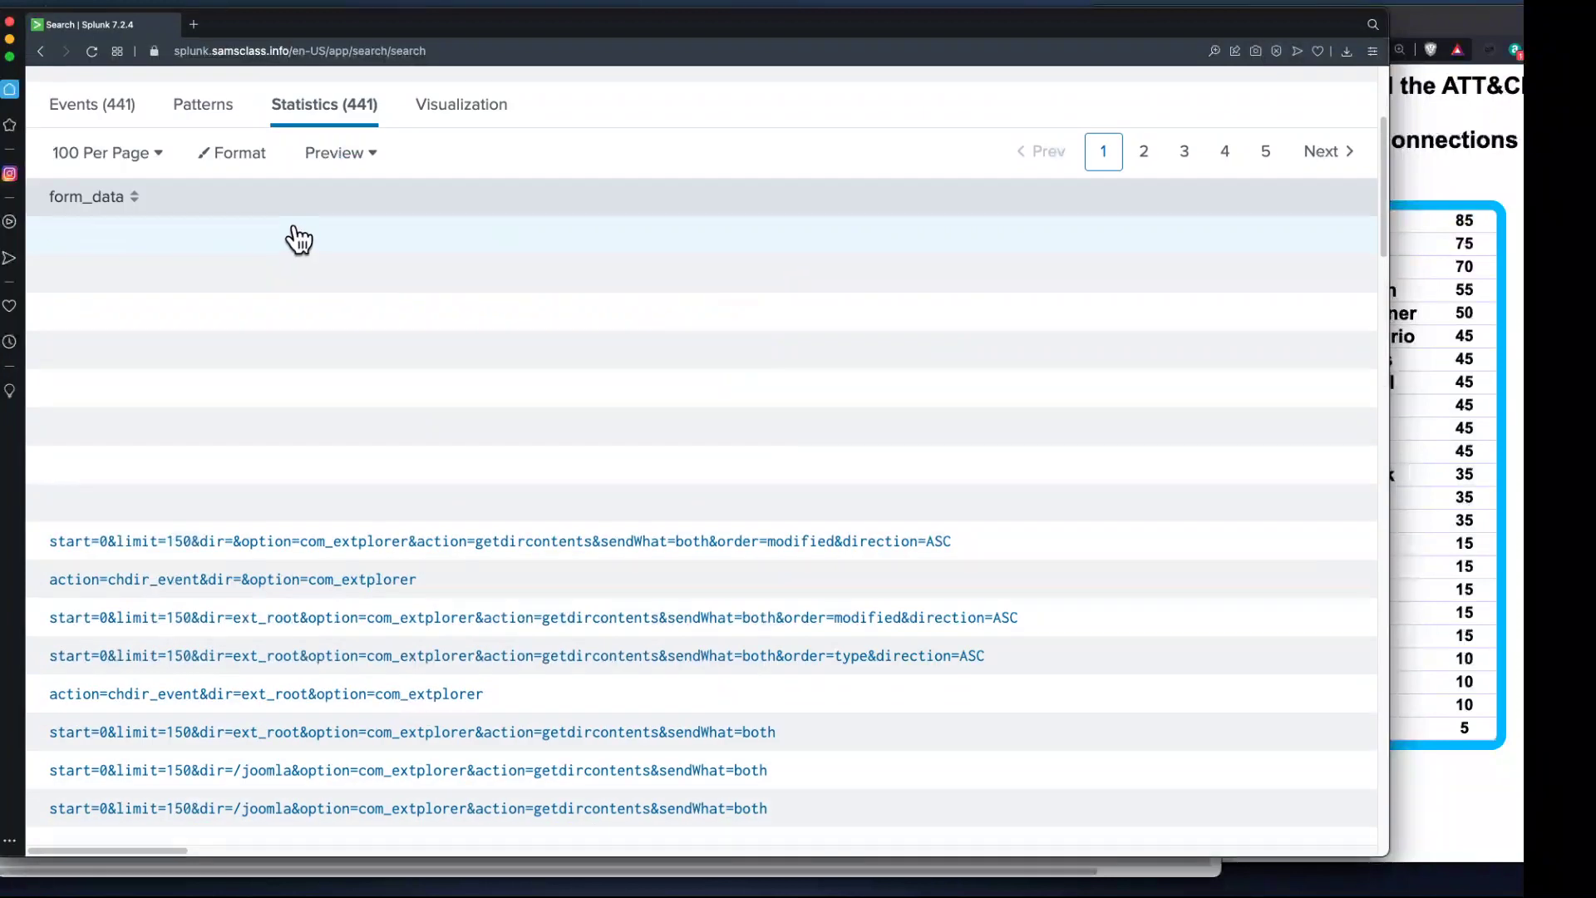
scroll(324, 258, up, 3)
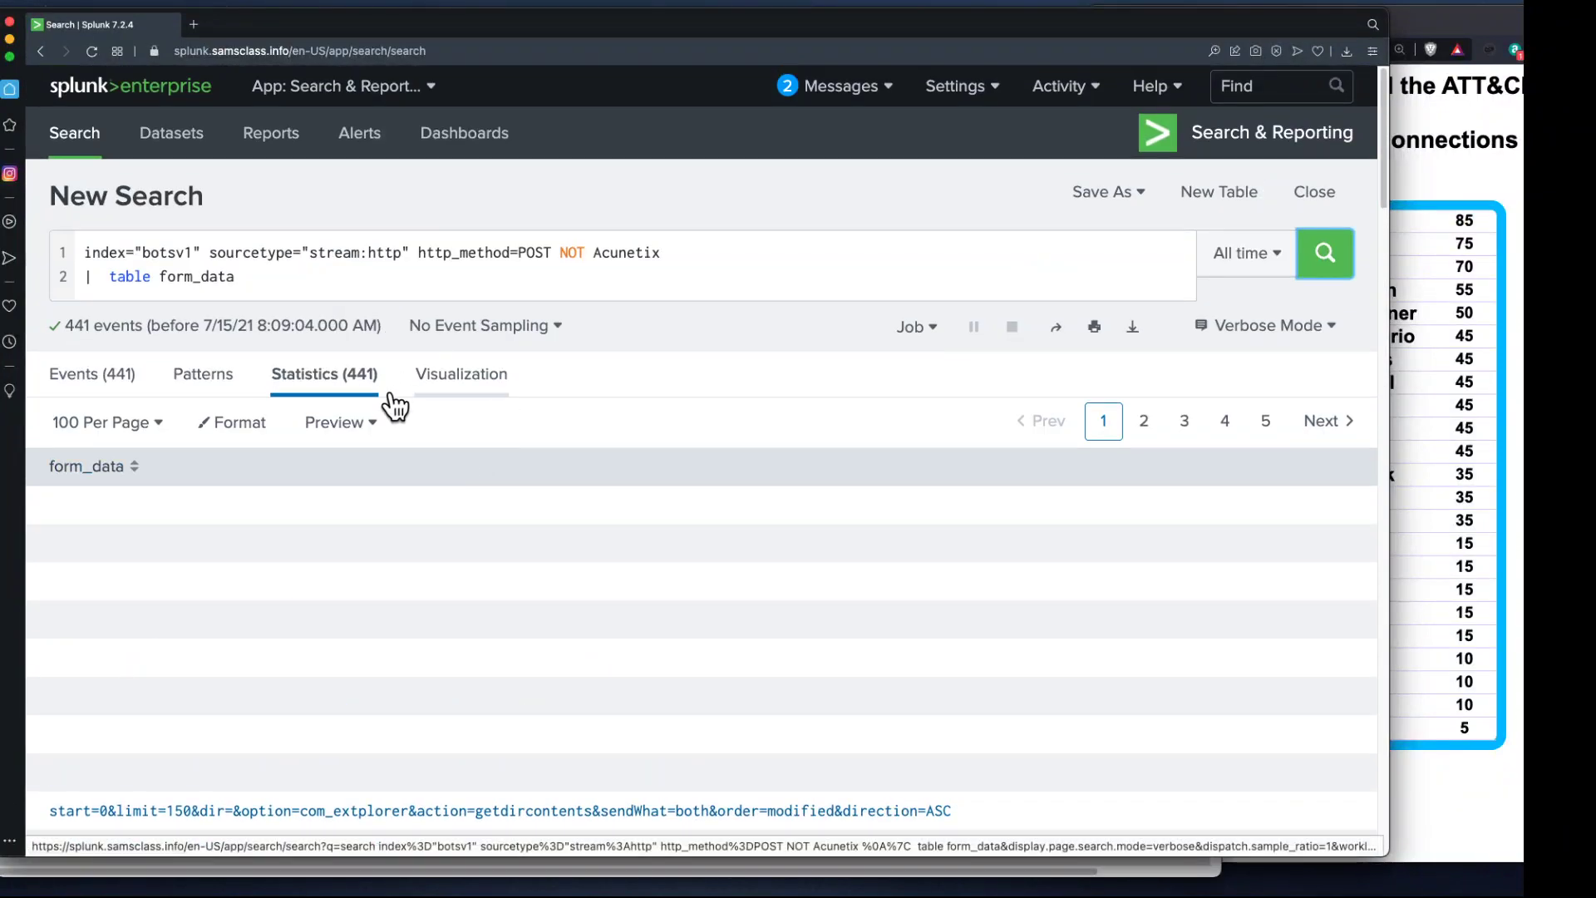
click(250, 285)
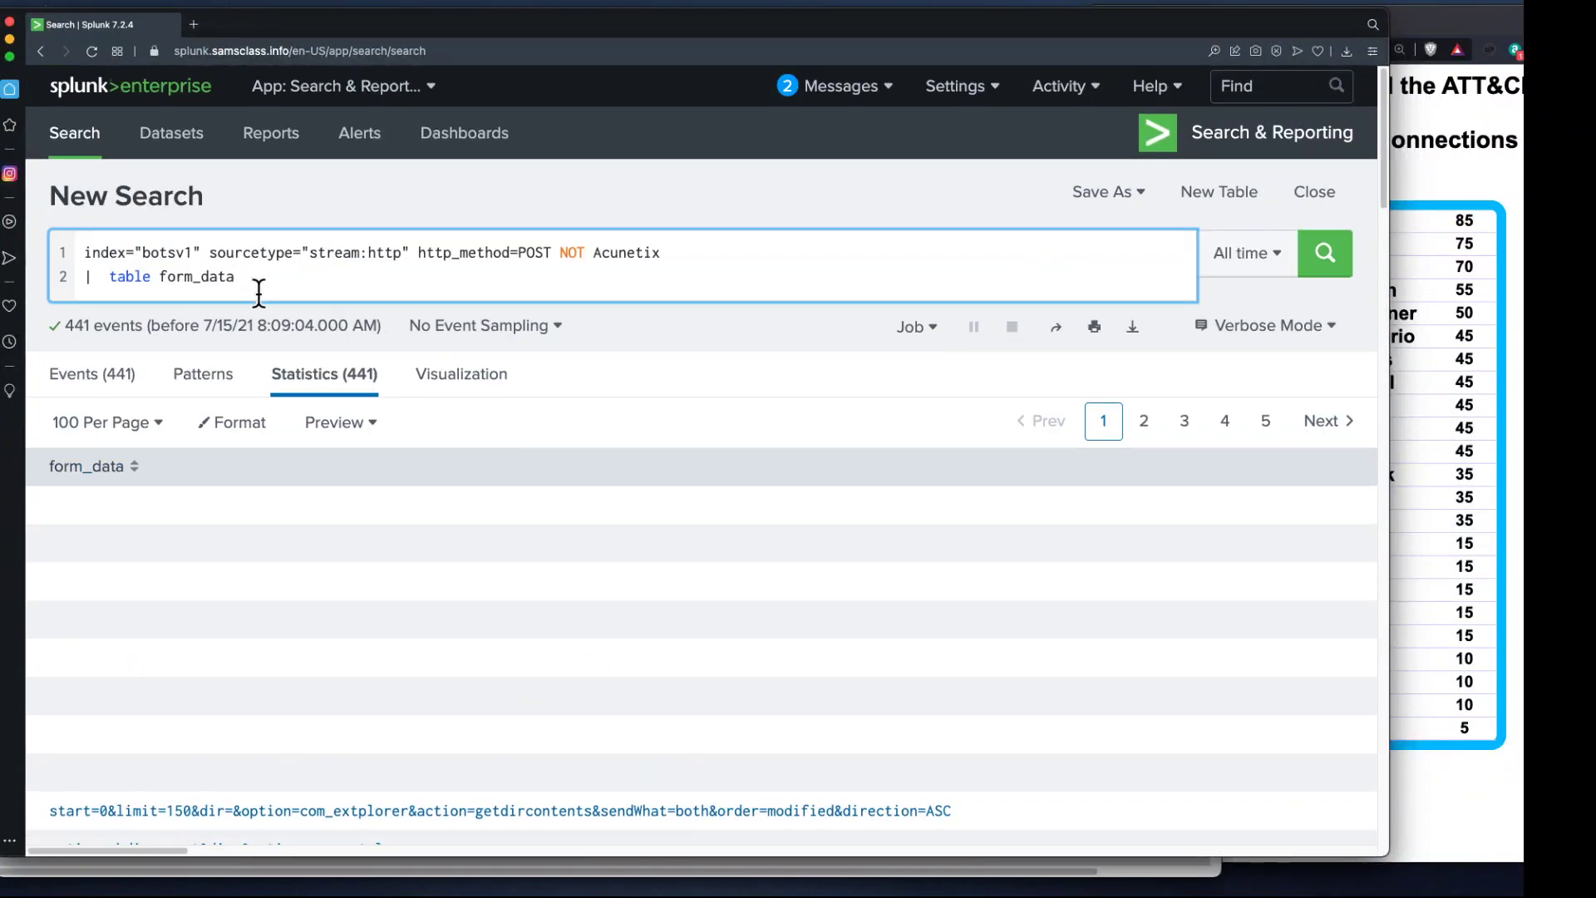
- Add c_ip to the form_data table and rerun it, showing the attempts come from 23.22.63.114
text(, c_ip)
click(1327, 264)
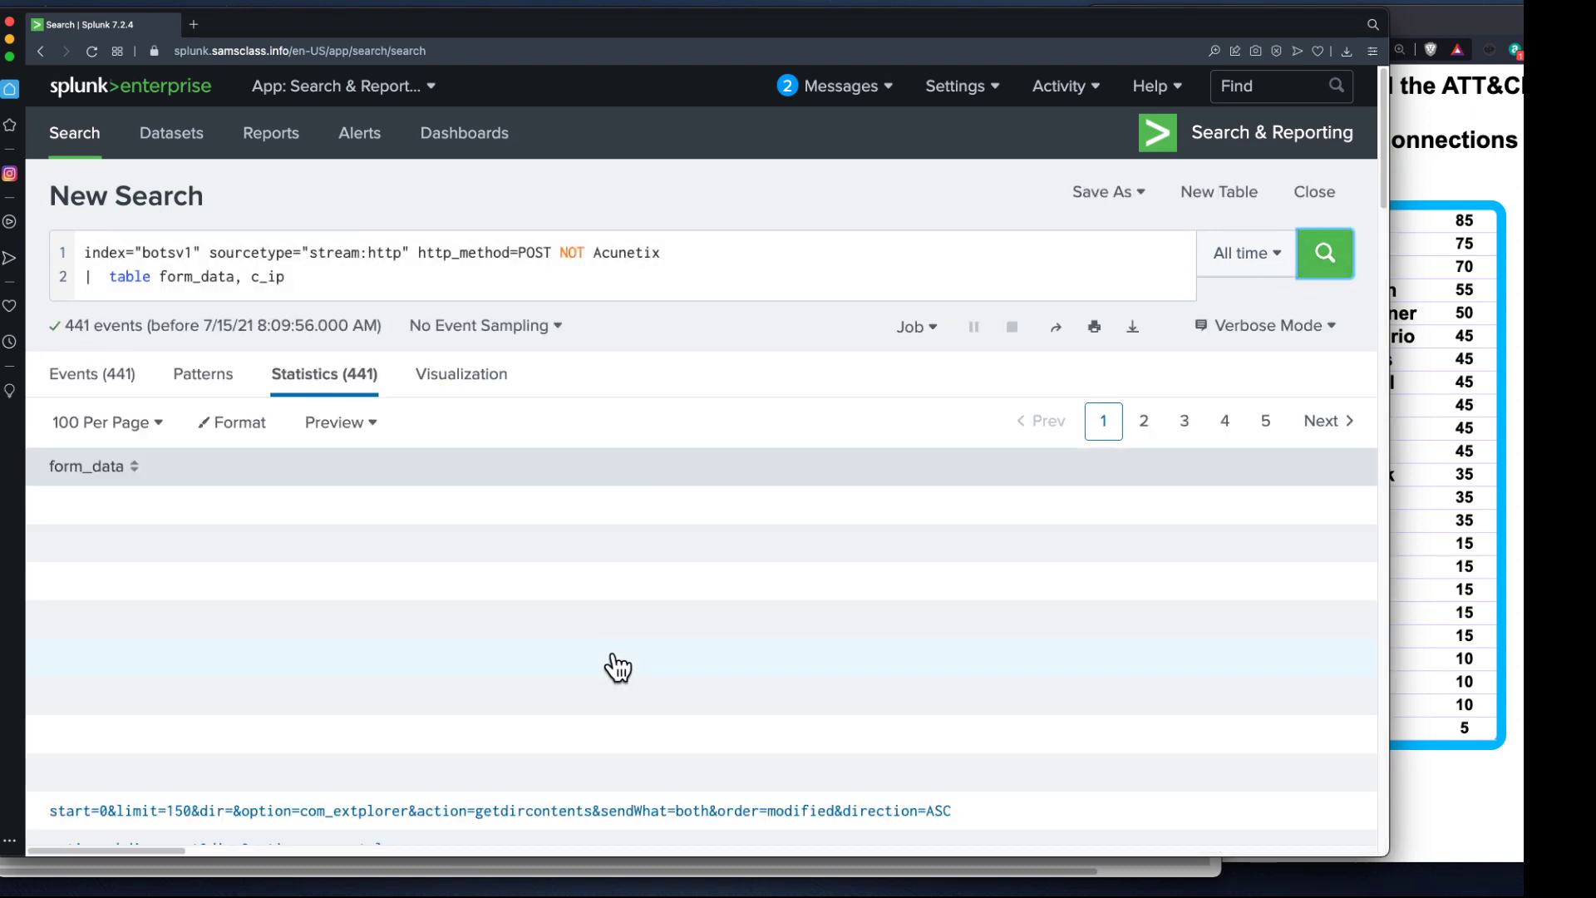
scroll(612, 650, down, 5)
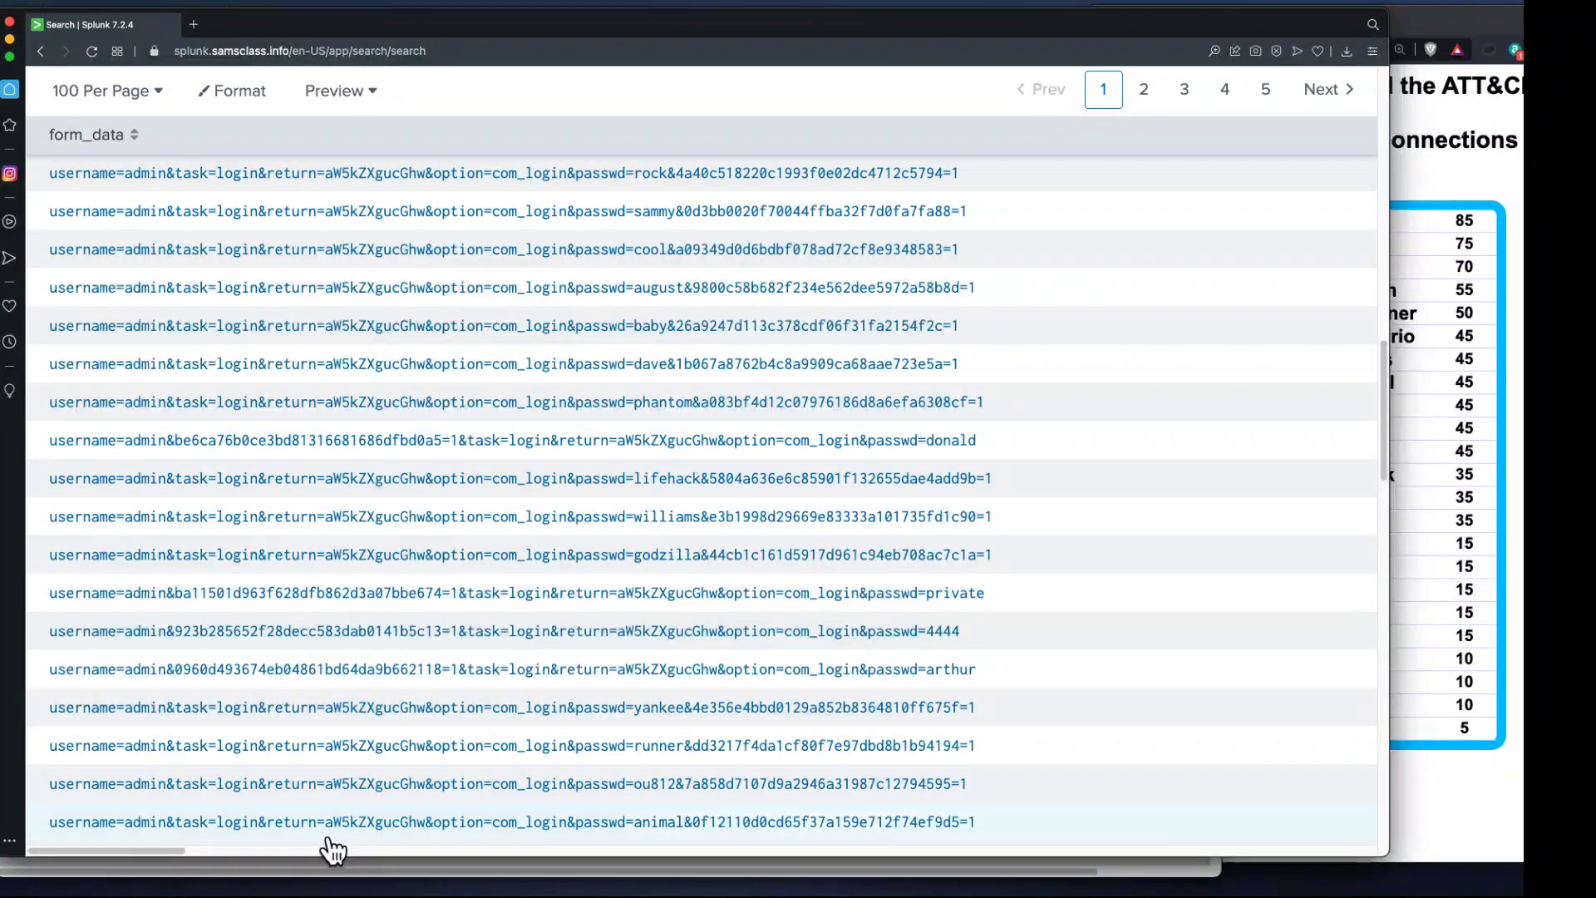
scroll(153, 847, right, 1)
drag(154, 850, 1361, 854)
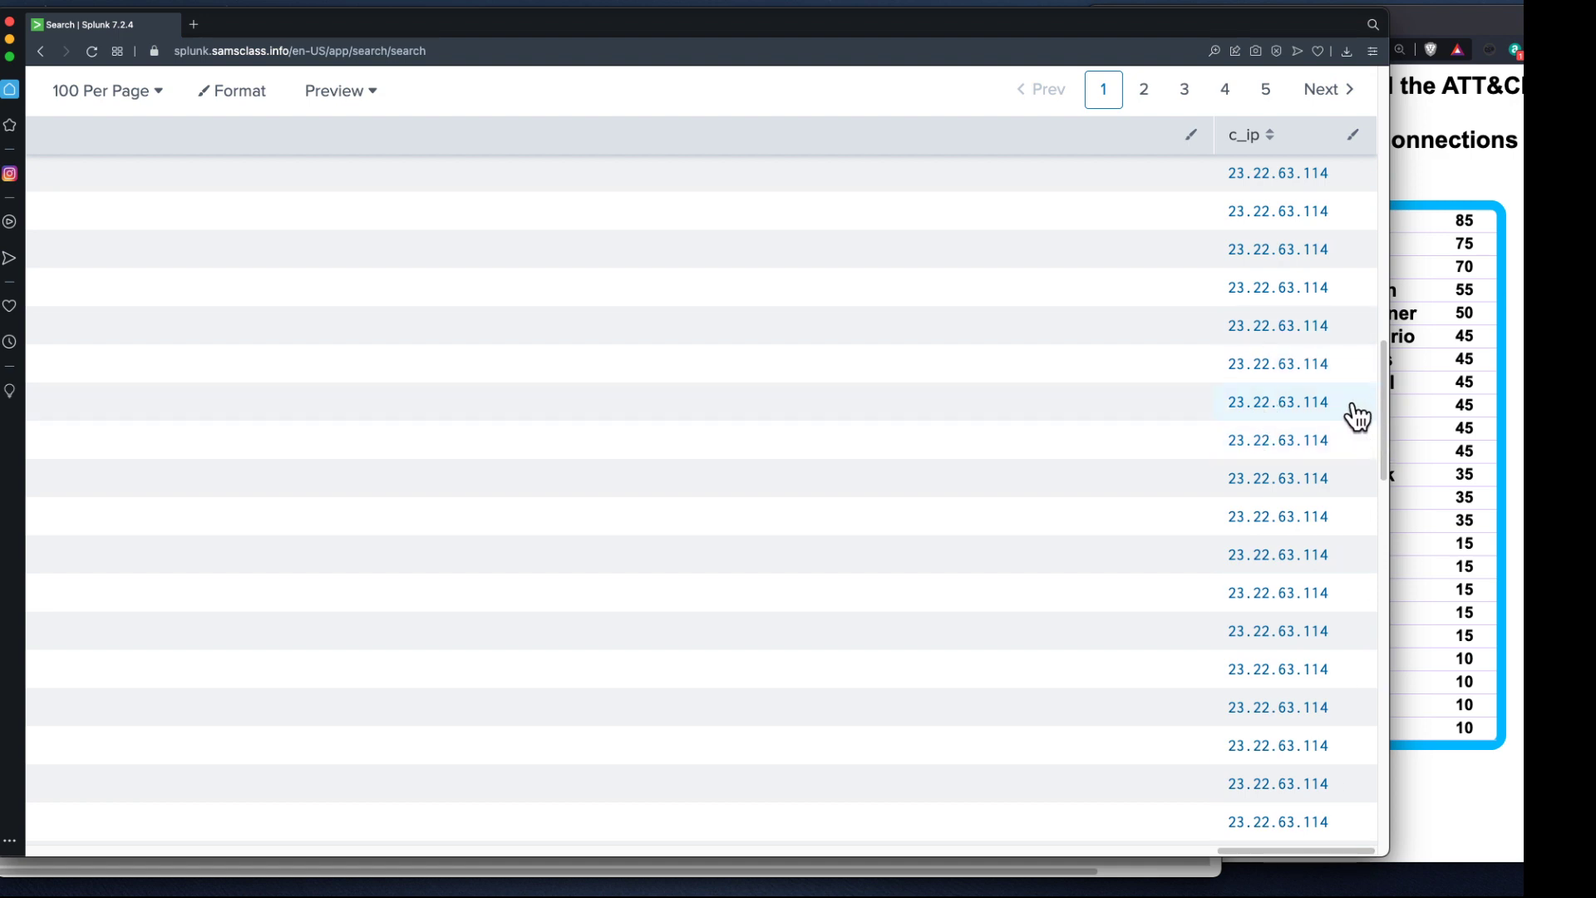
drag(1289, 852, 50, 855)
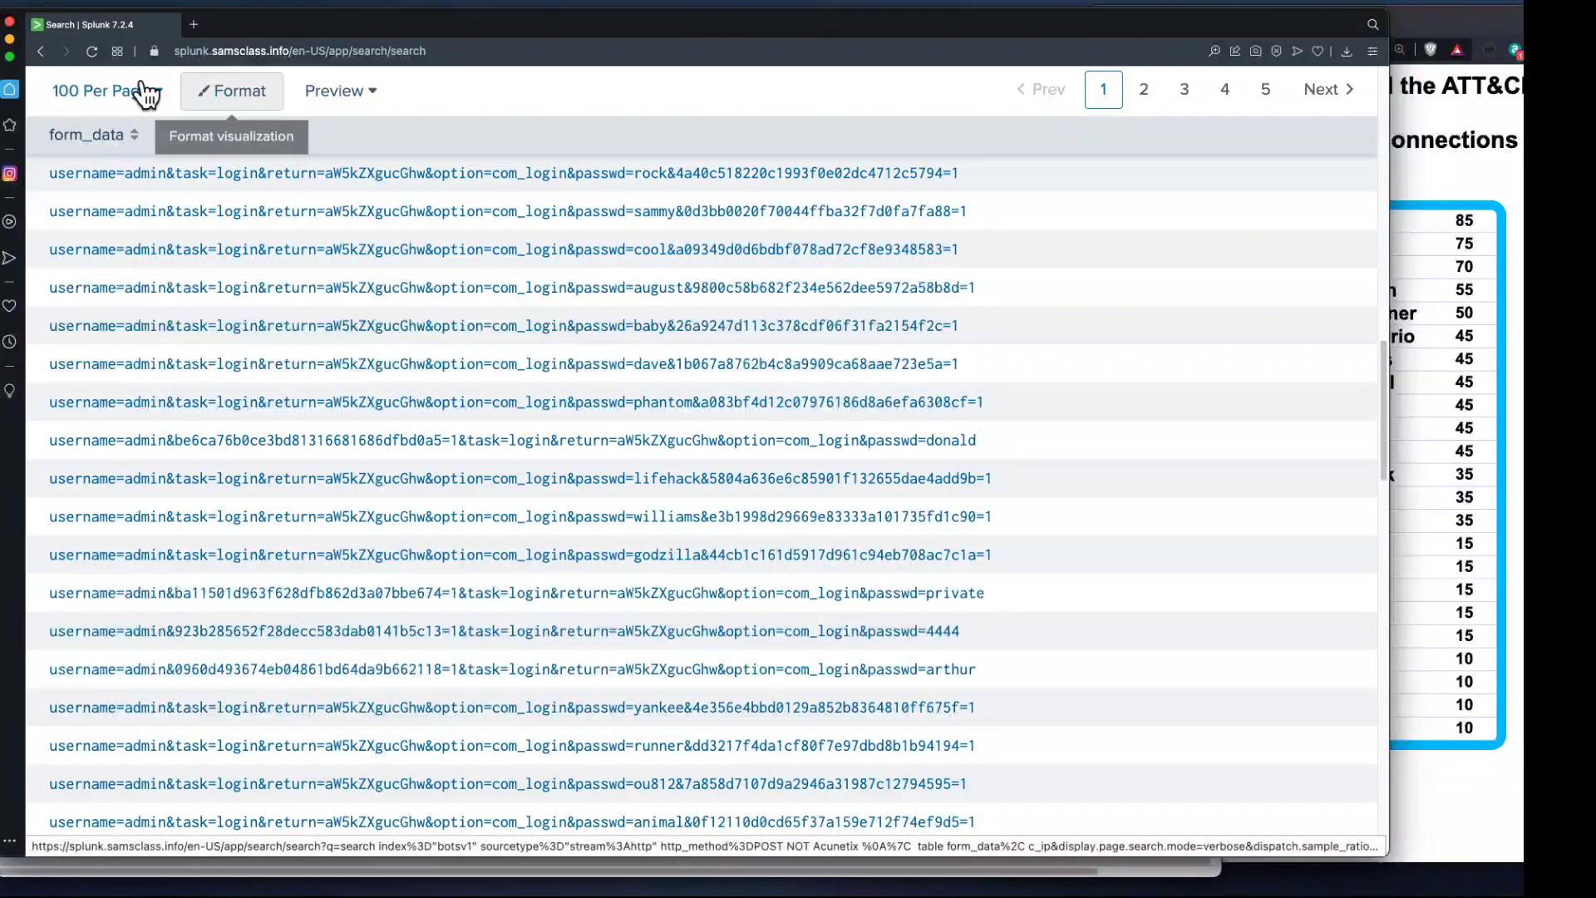
key(super+Tab)
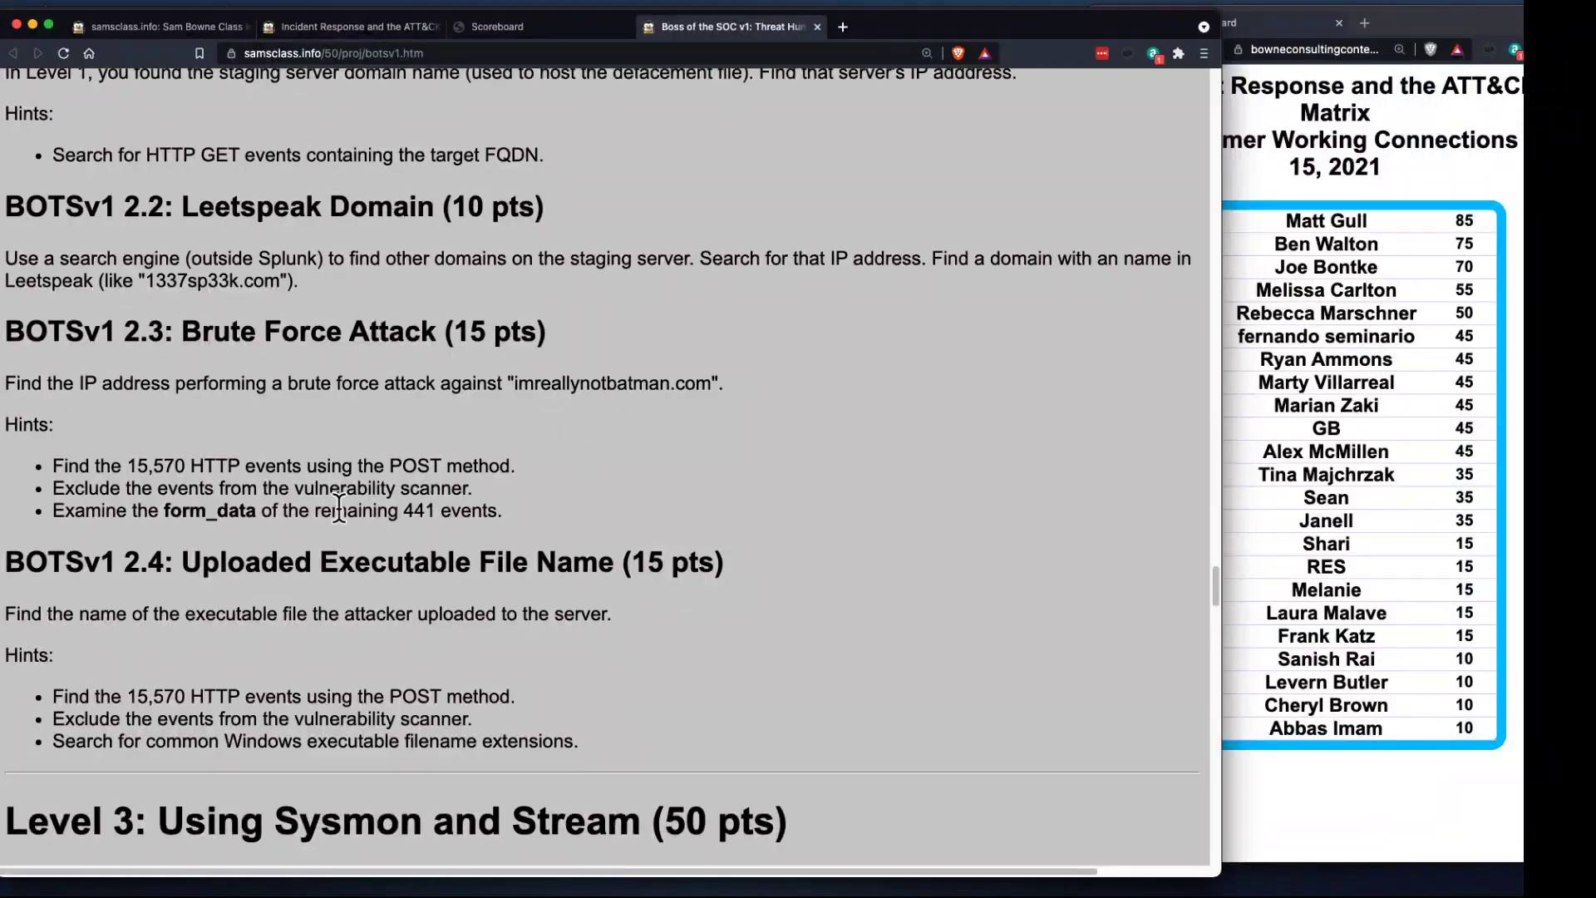
scroll(179, 592, down, 3)
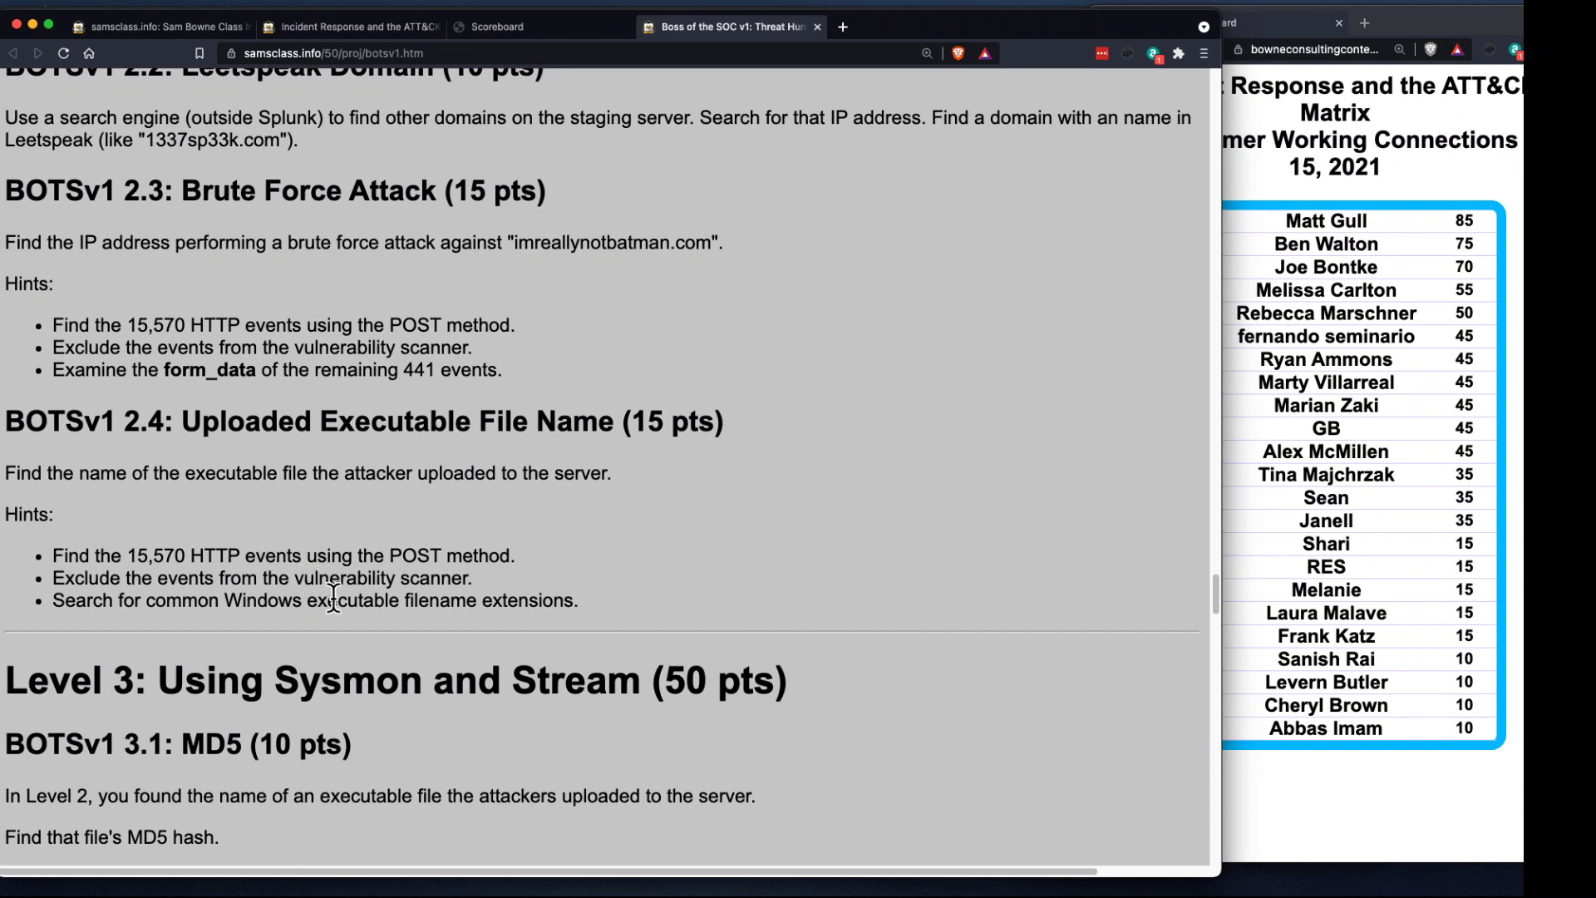
- Delete the table command line from the query and rerun the POST search
key(super+Tab)
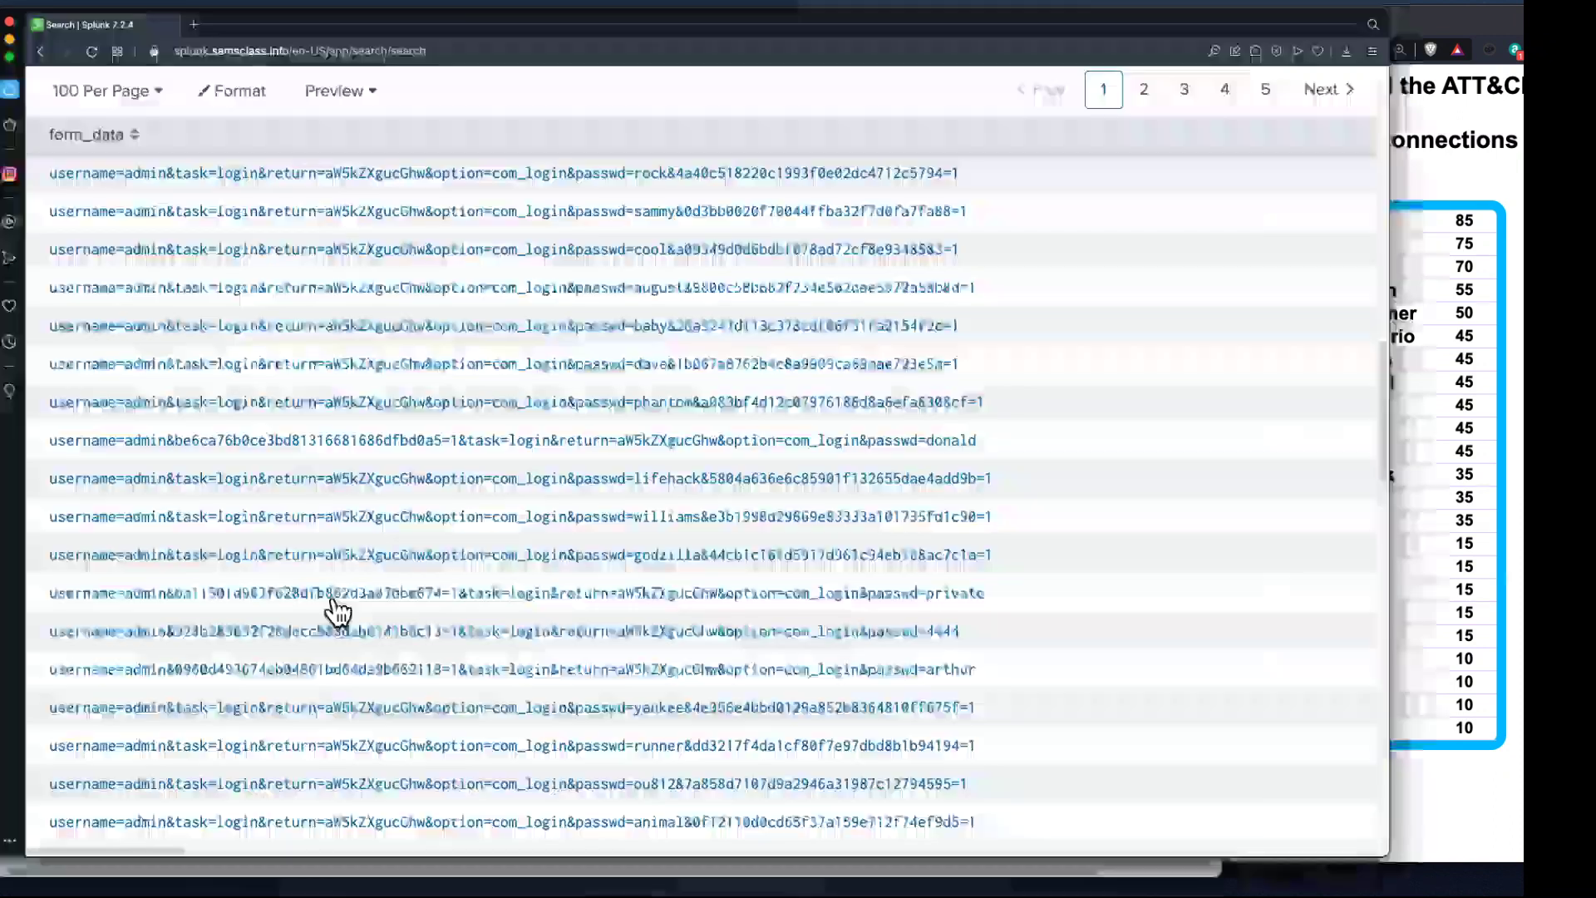
scroll(1197, 428, up, 2)
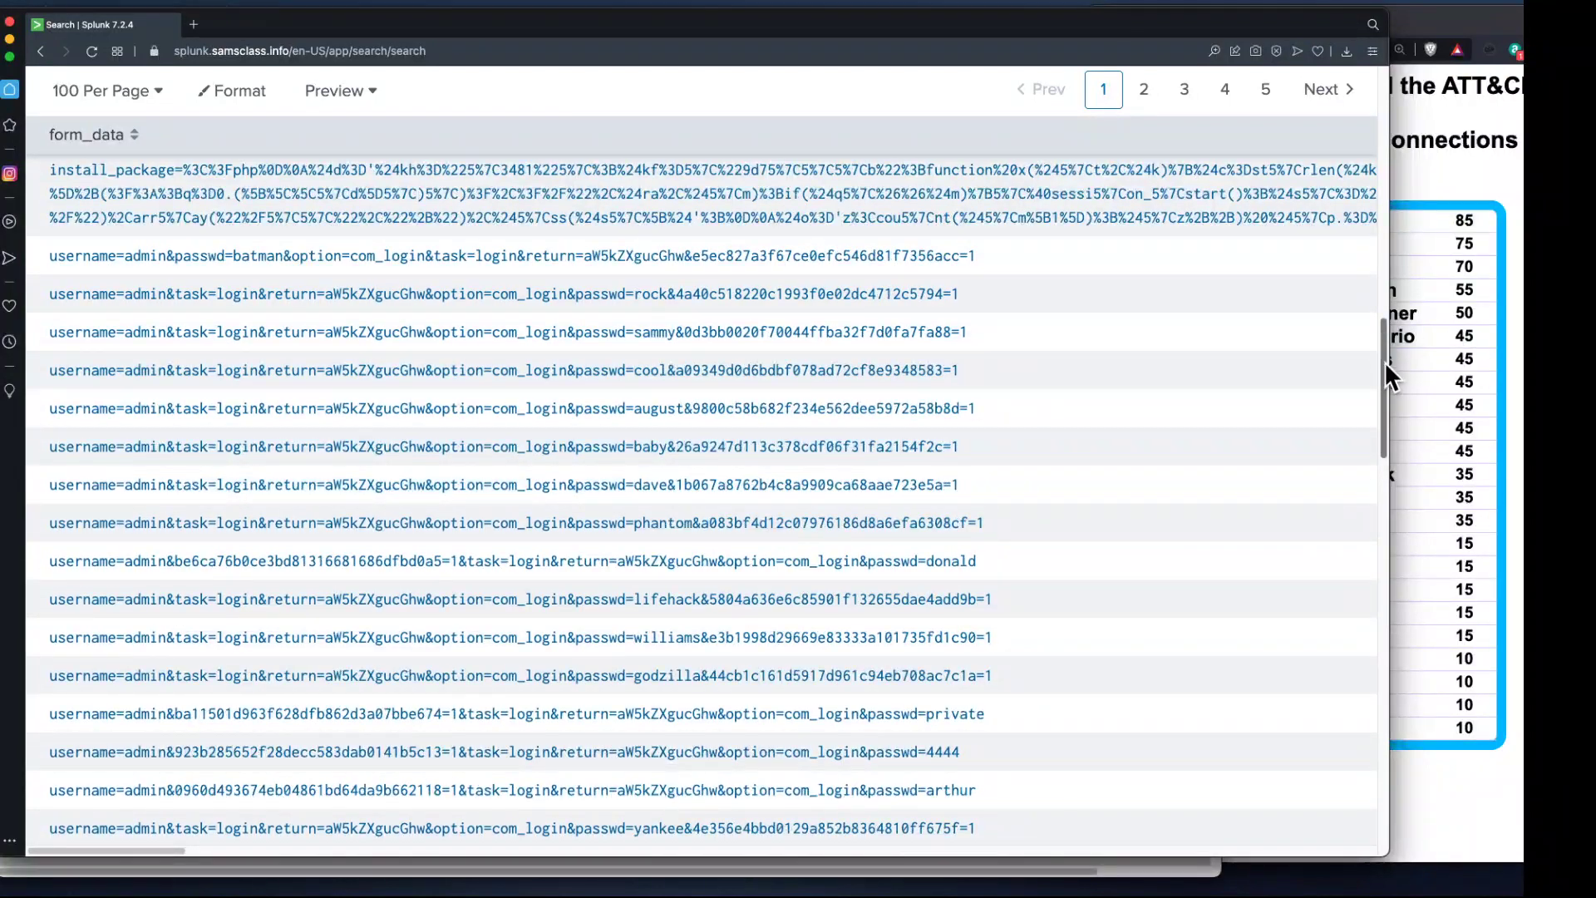
drag(1384, 361, 1172, 162)
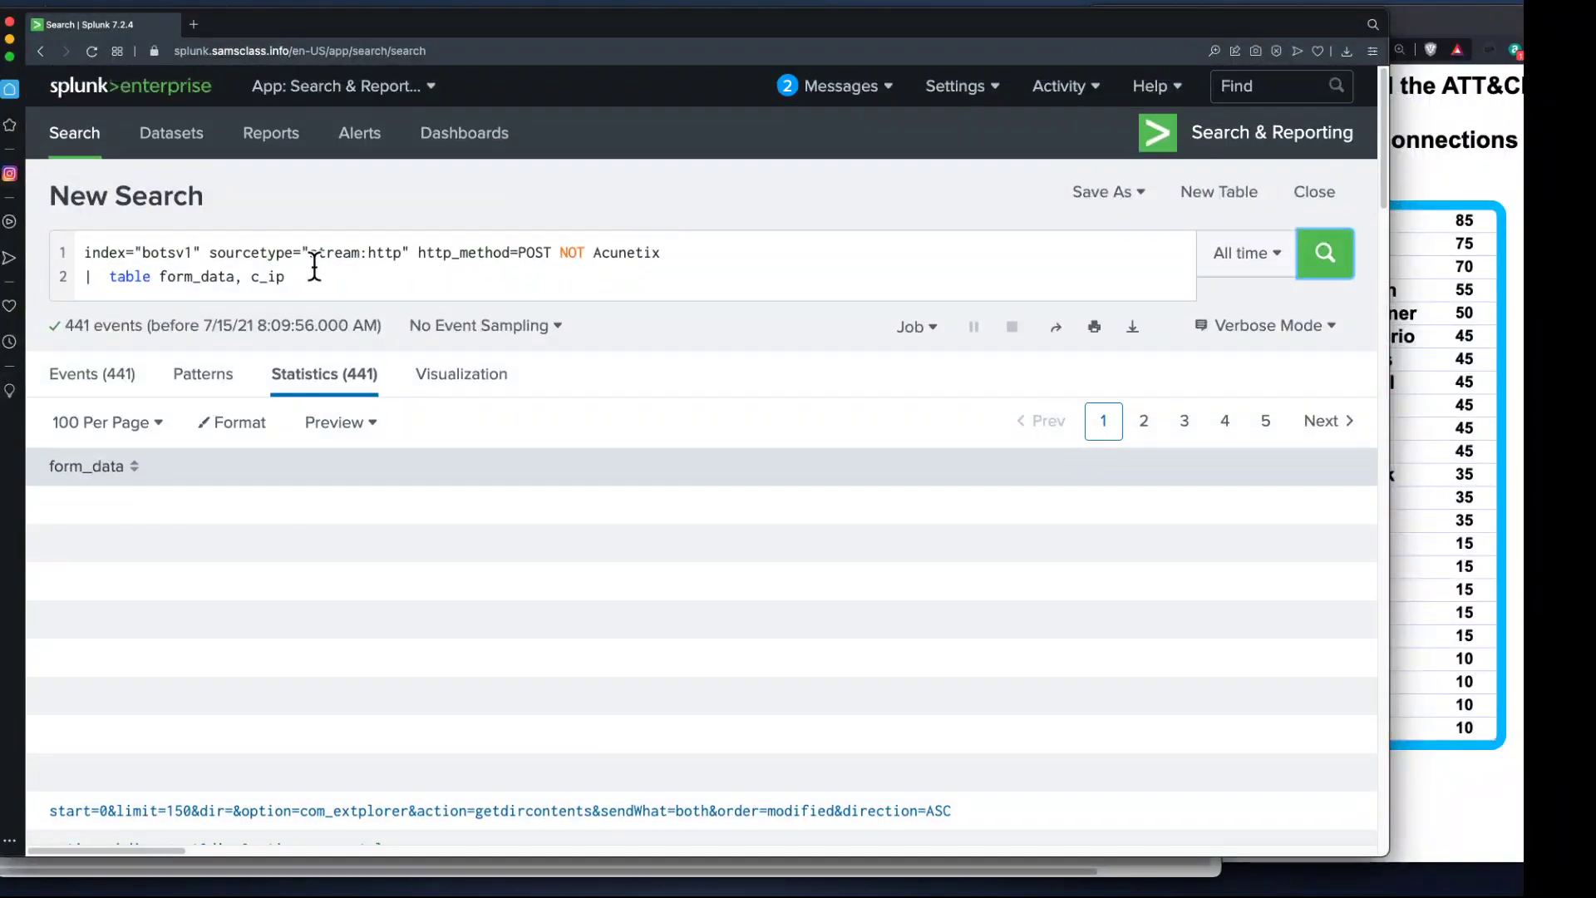
drag(303, 276, 10, 287)
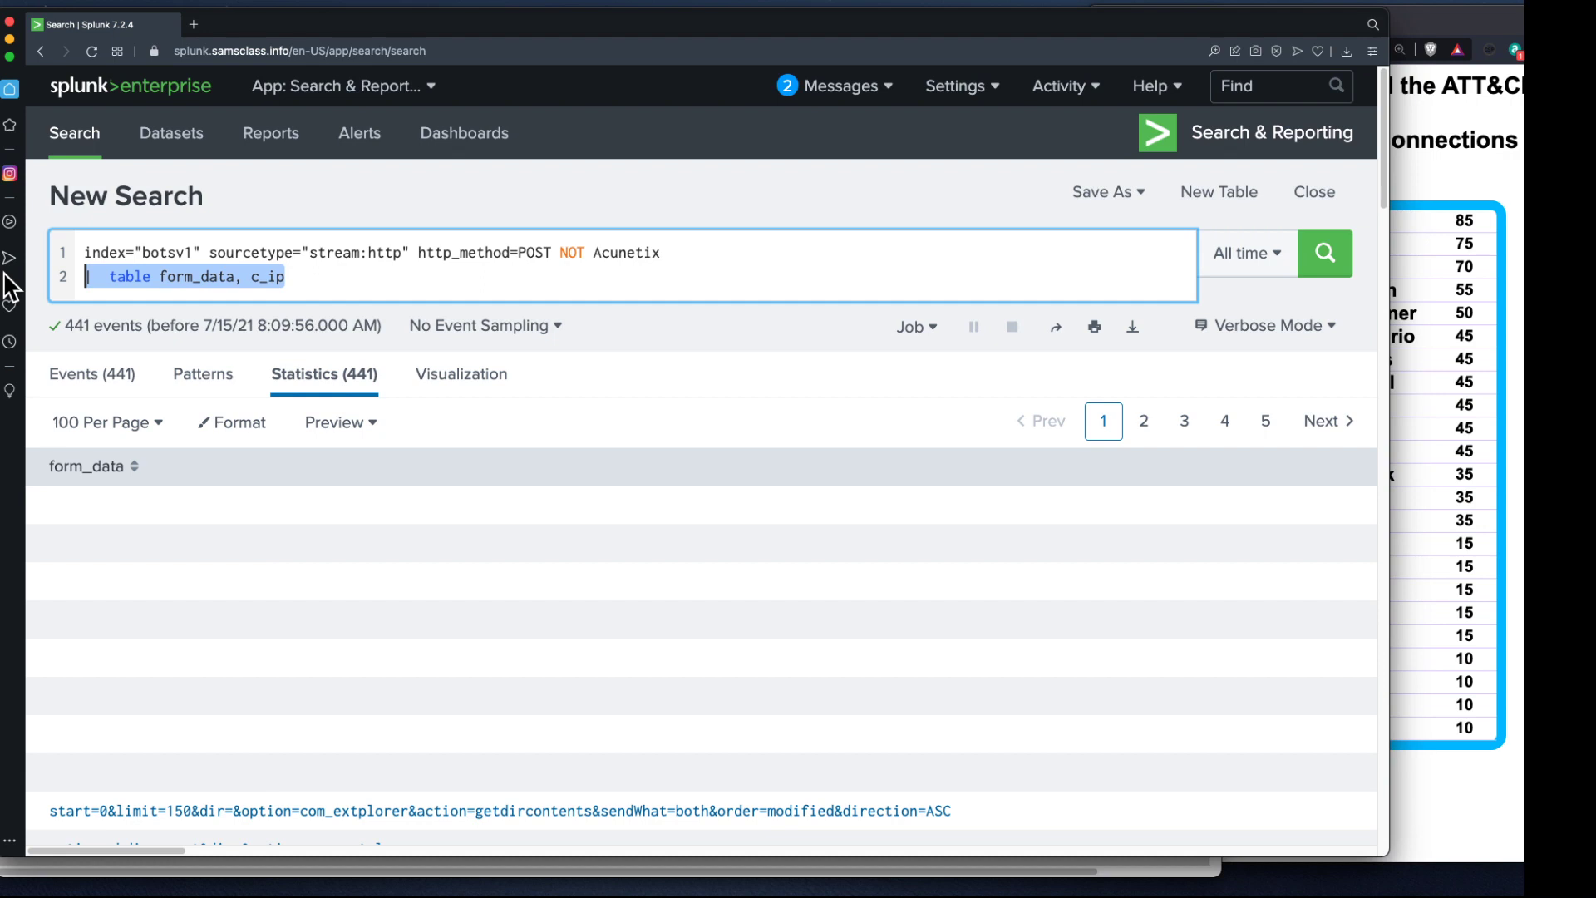
key(BackSpace)
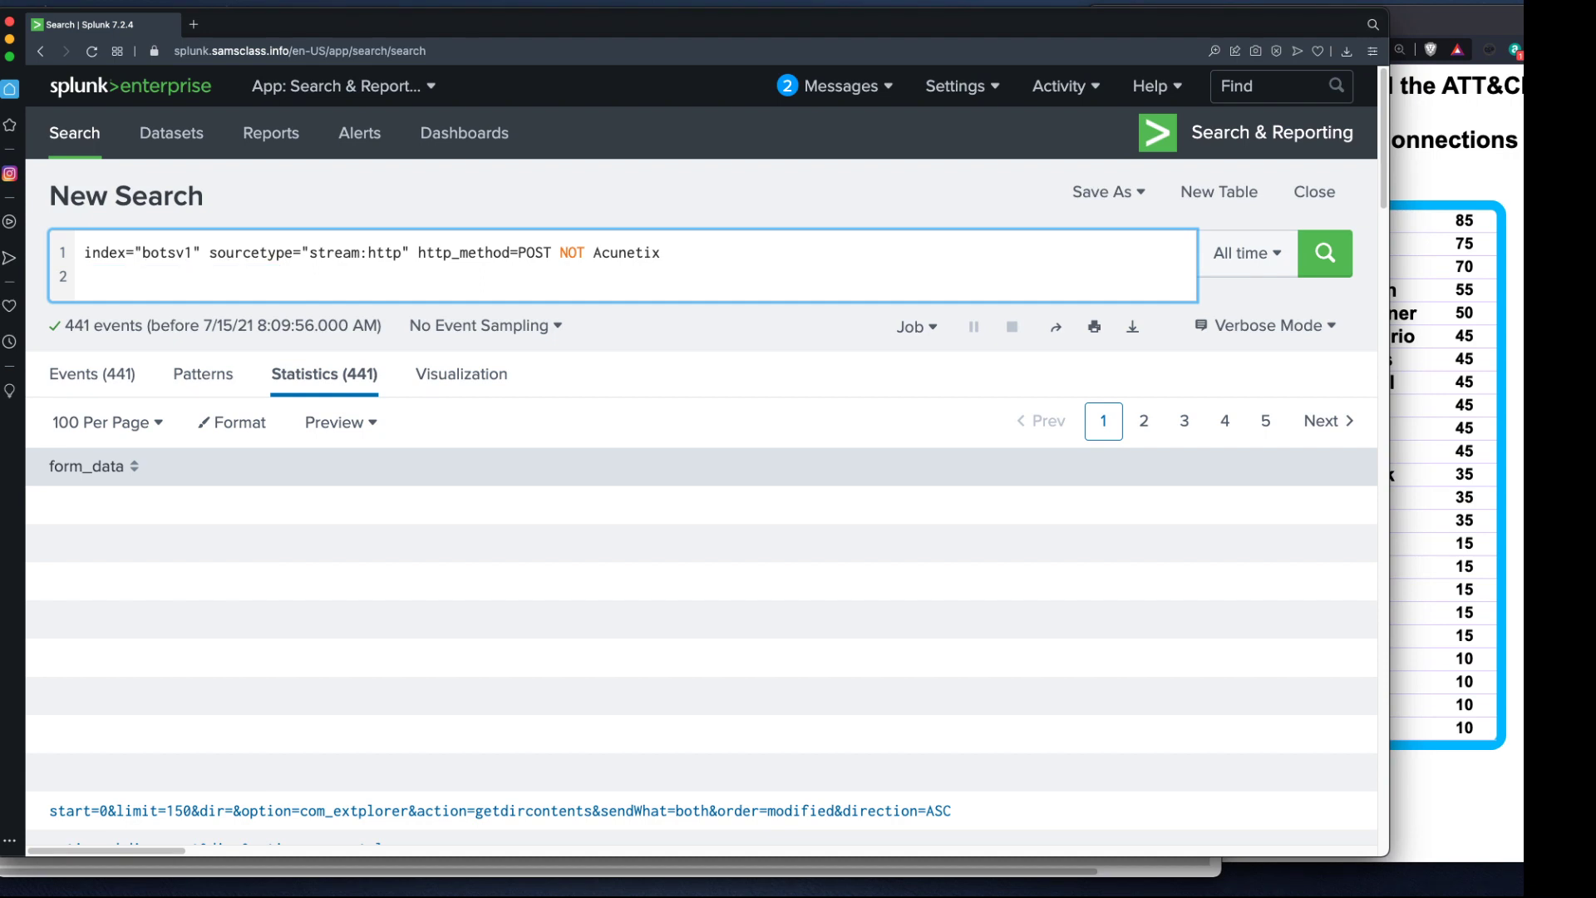
click(1324, 268)
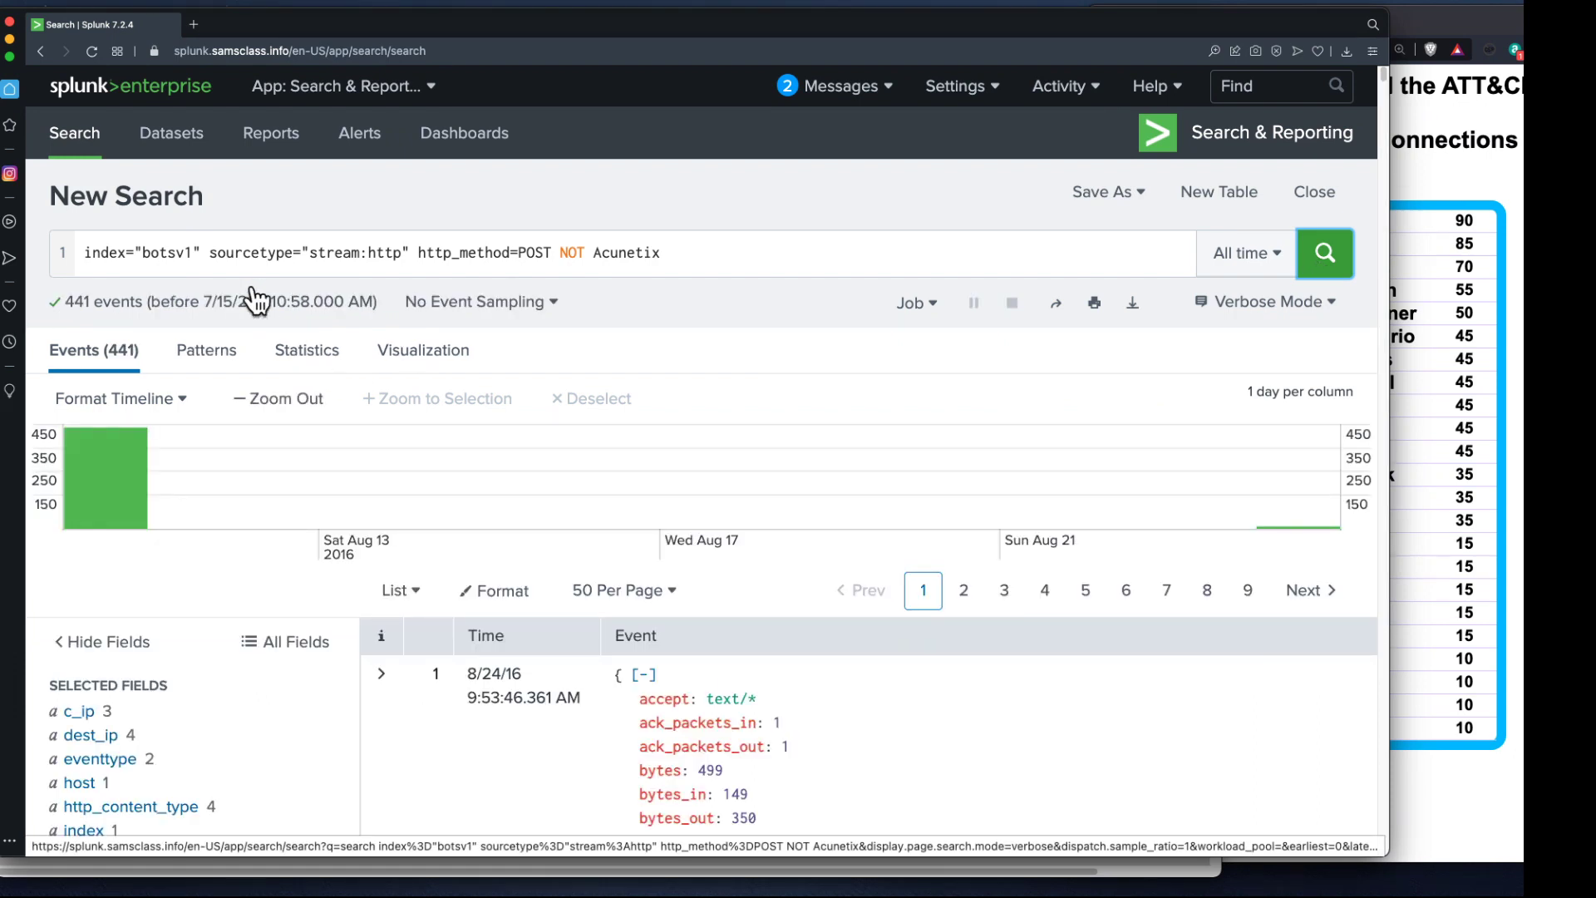
- Add .exe after NOT Acunetix and rerun, narrowing results to 2 events from Aug 10, 2016
key(super+Tab)
key(super+Tab)
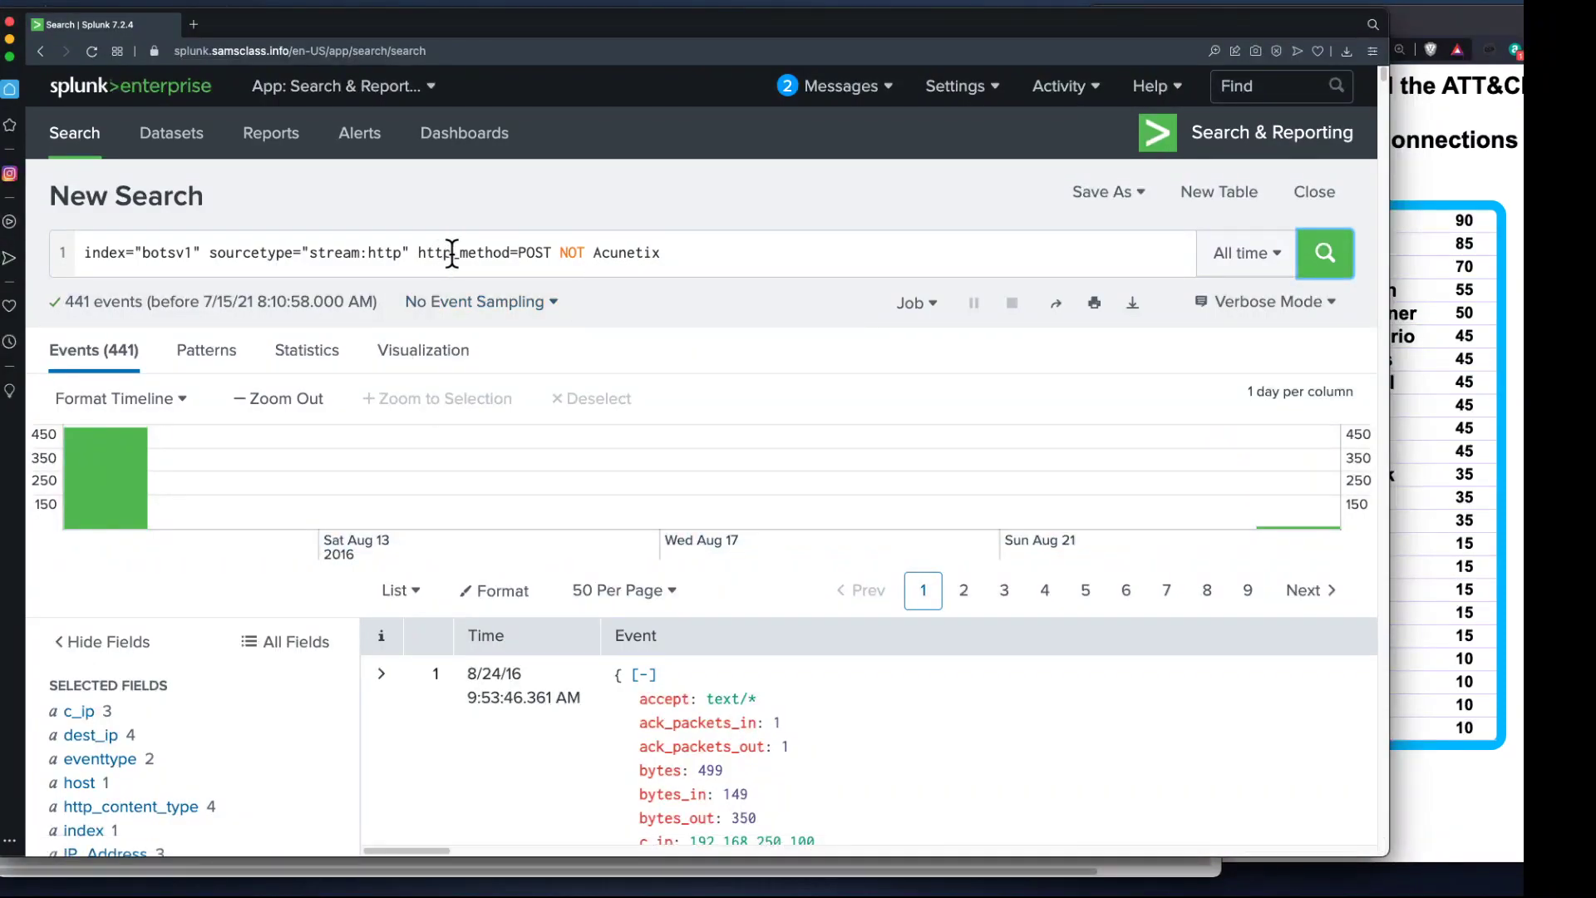
key(super+Tab)
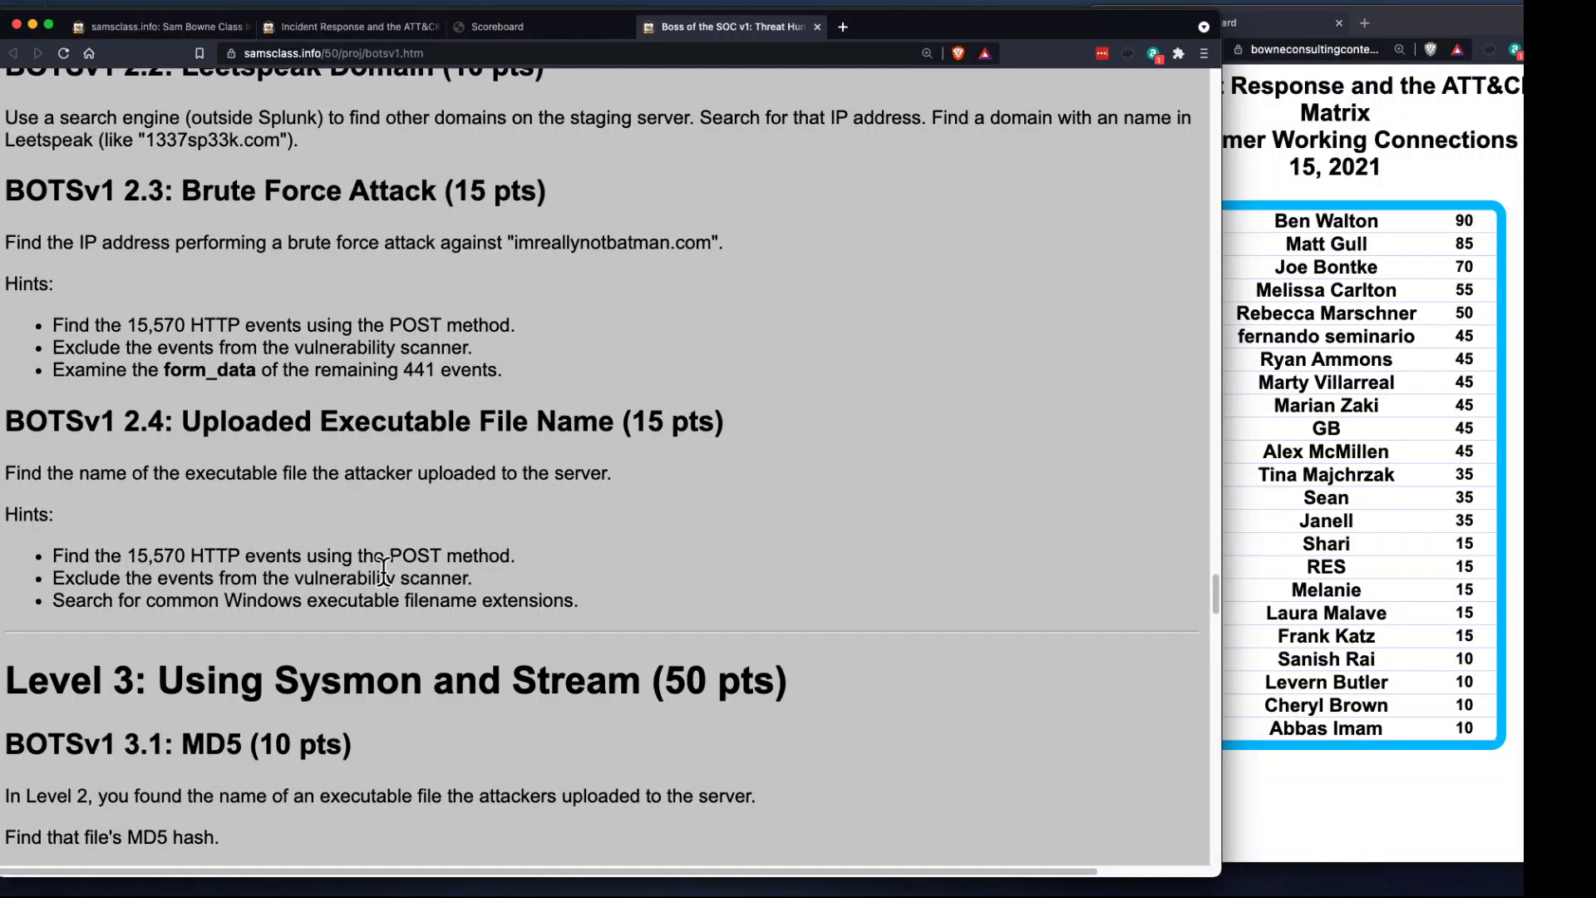
key(super+Tab)
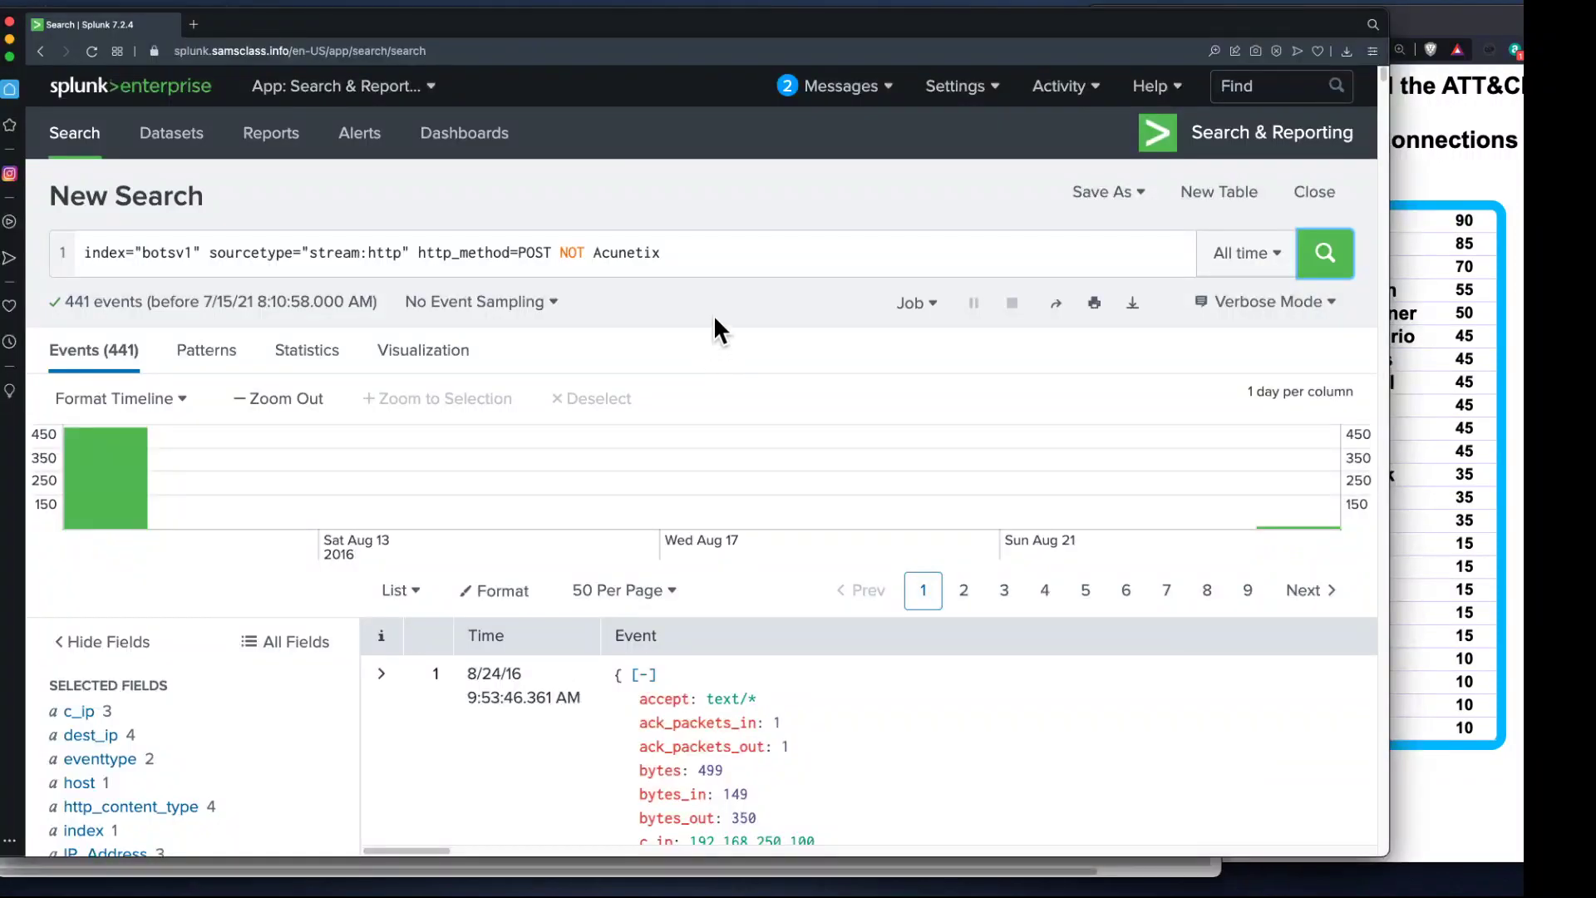
click(726, 253)
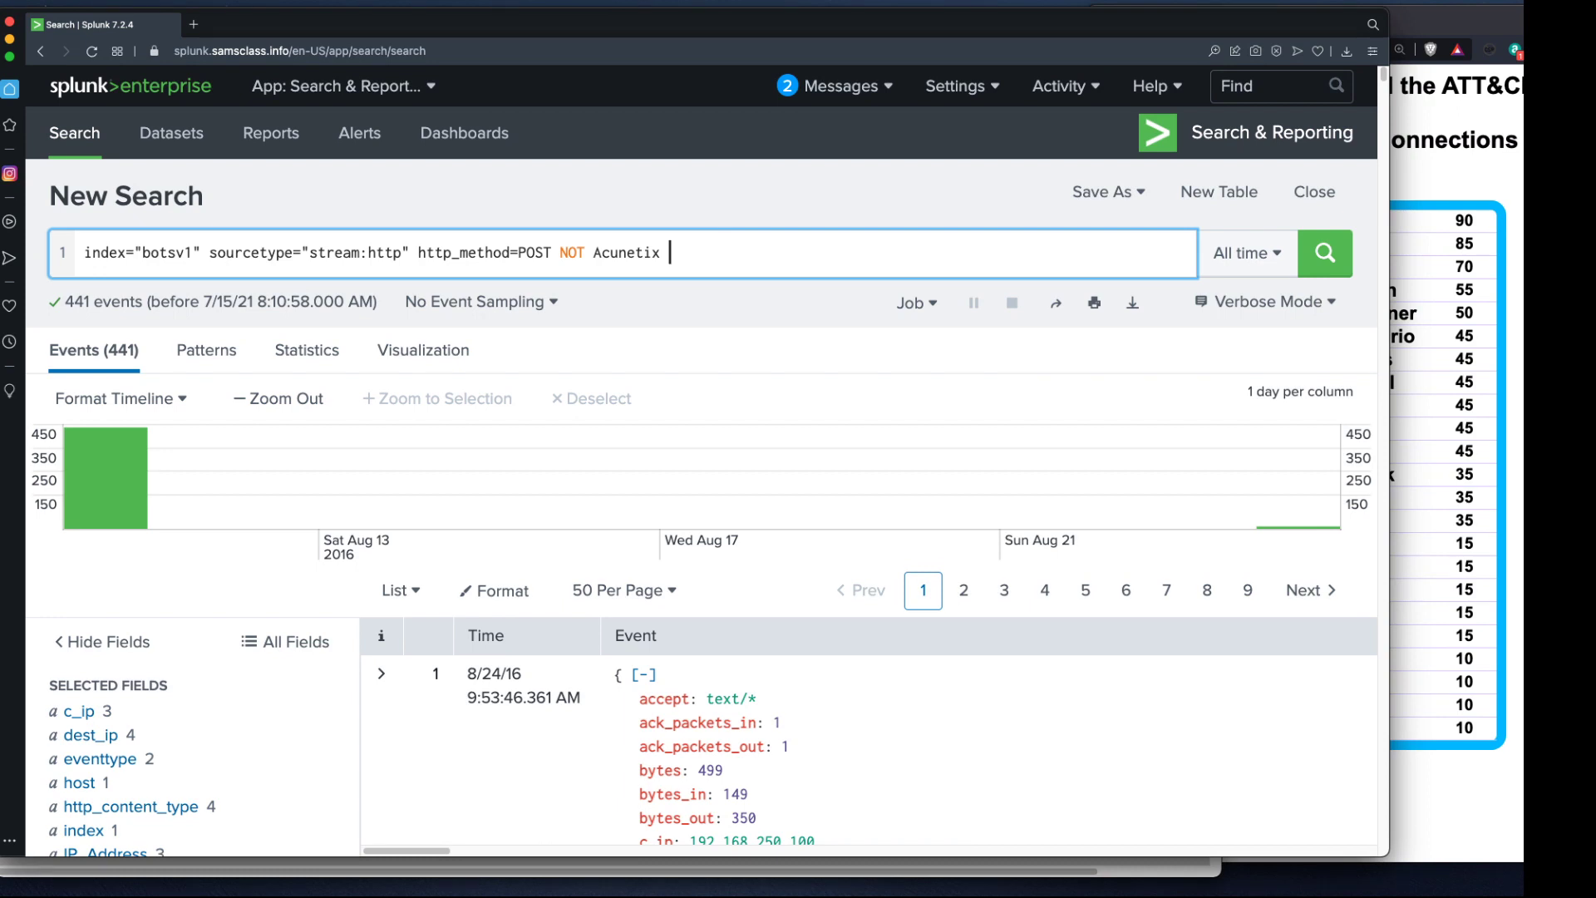
text(.exe)
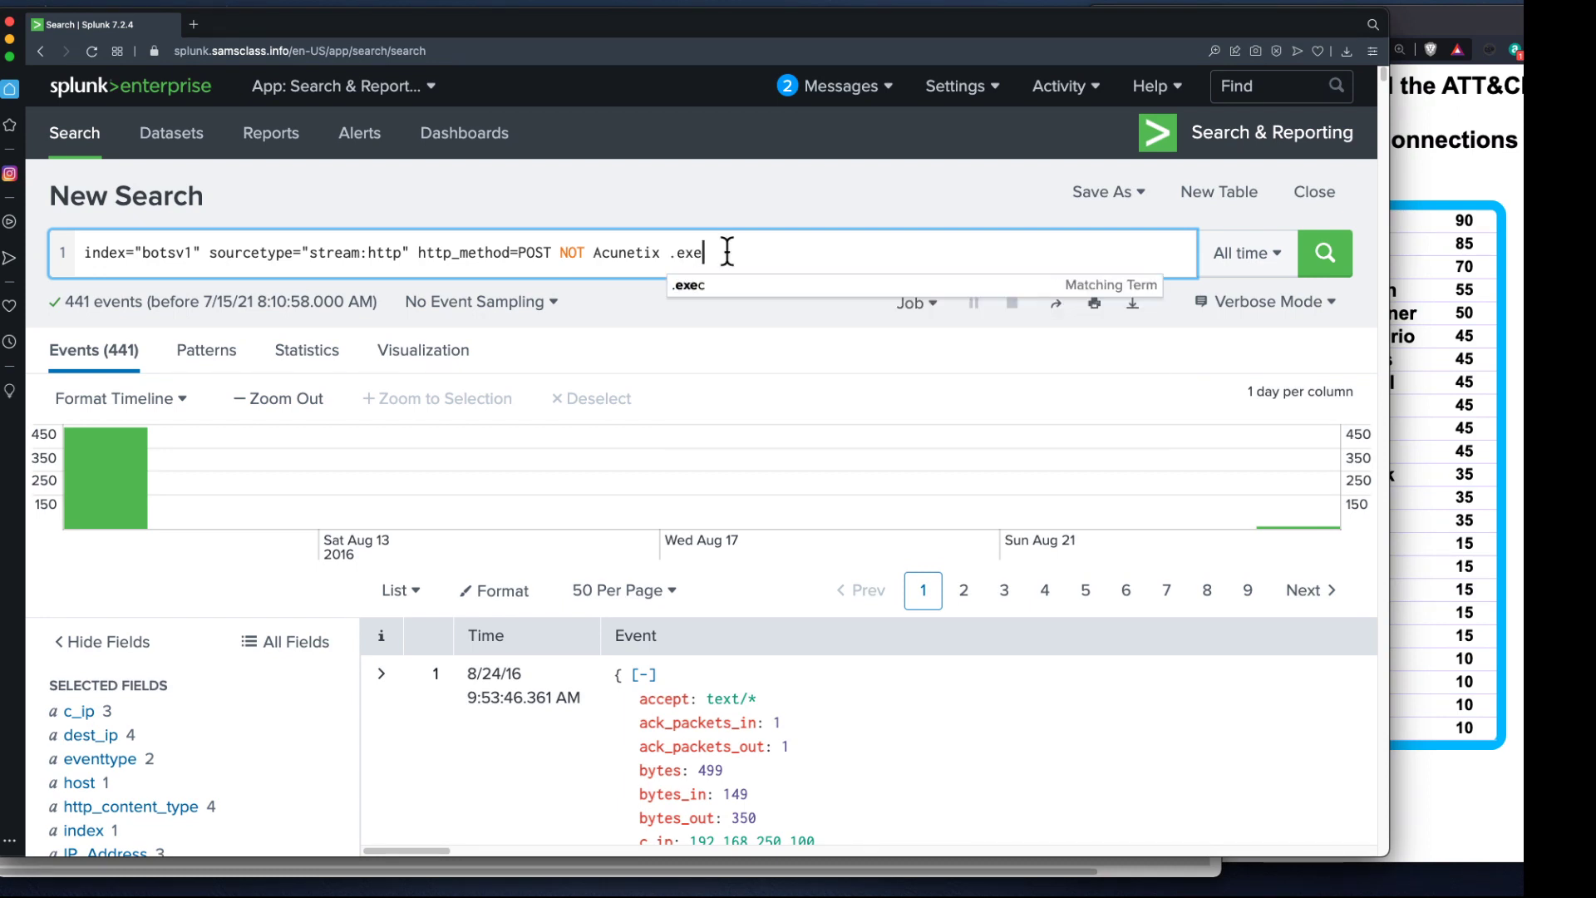
click(1341, 264)
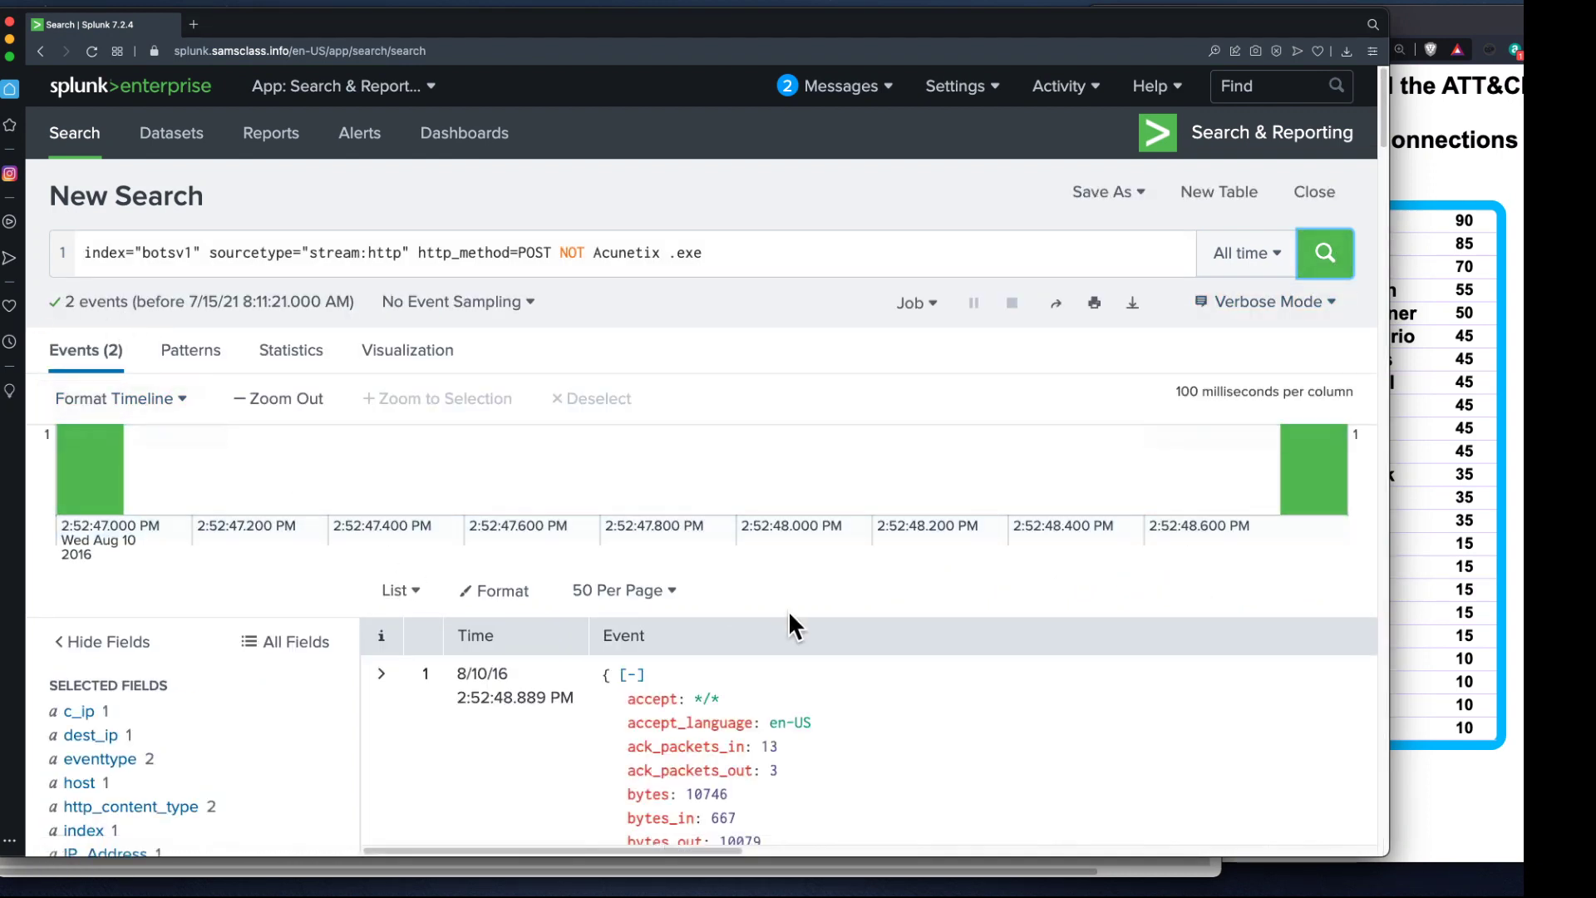
- Find .exe in the two events and step through all five matches to the 3791.exe upload
scroll(832, 675, down, 5)
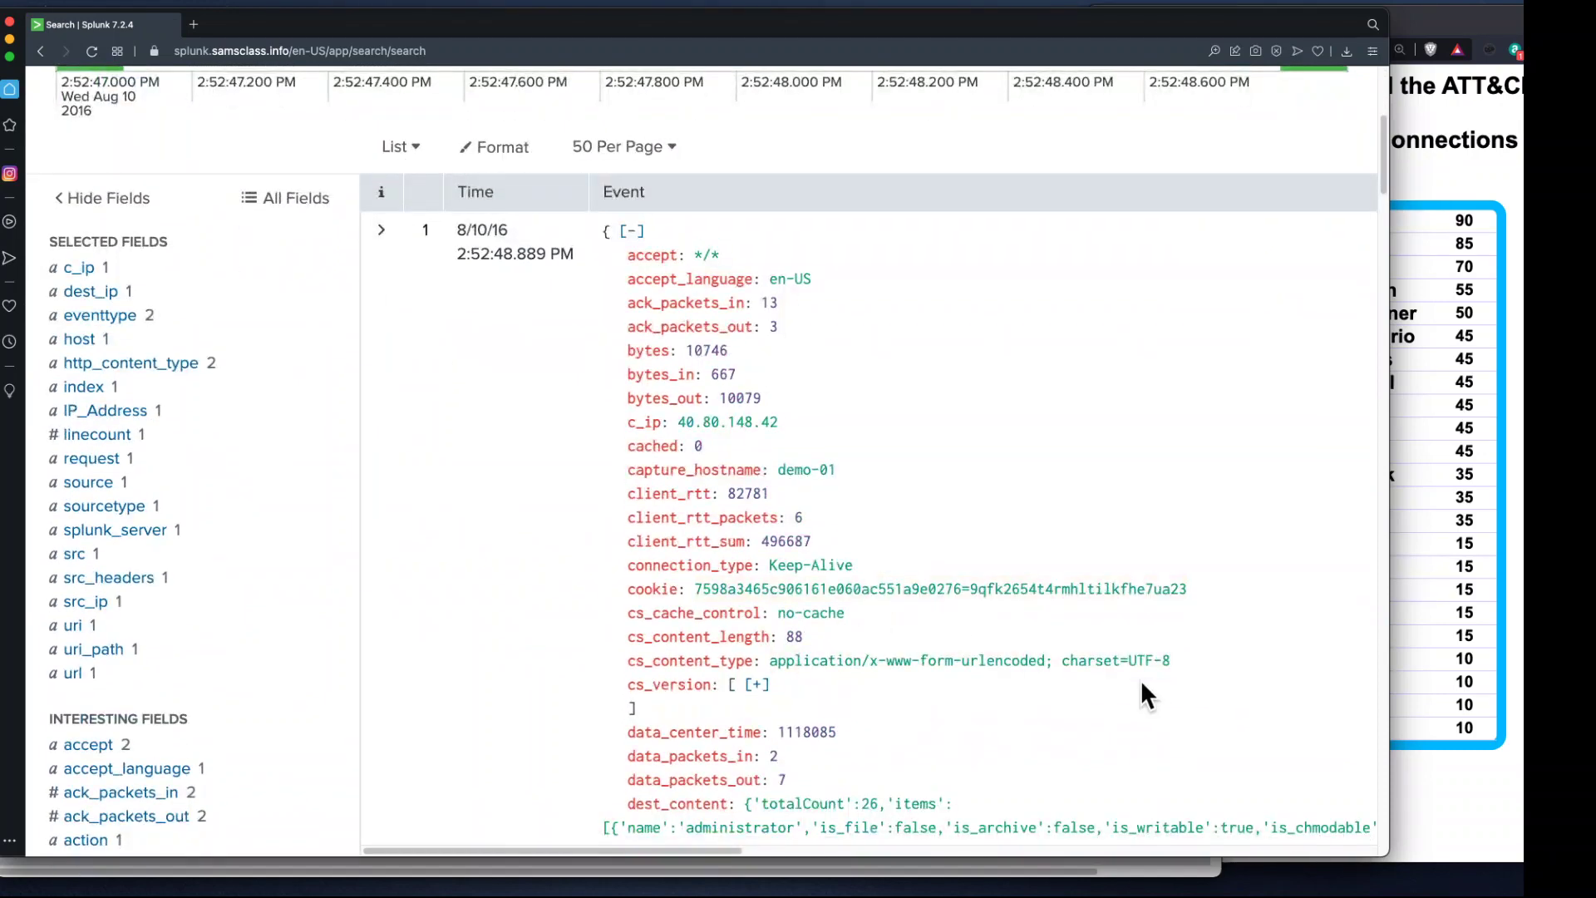
scroll(1168, 686, down, 7)
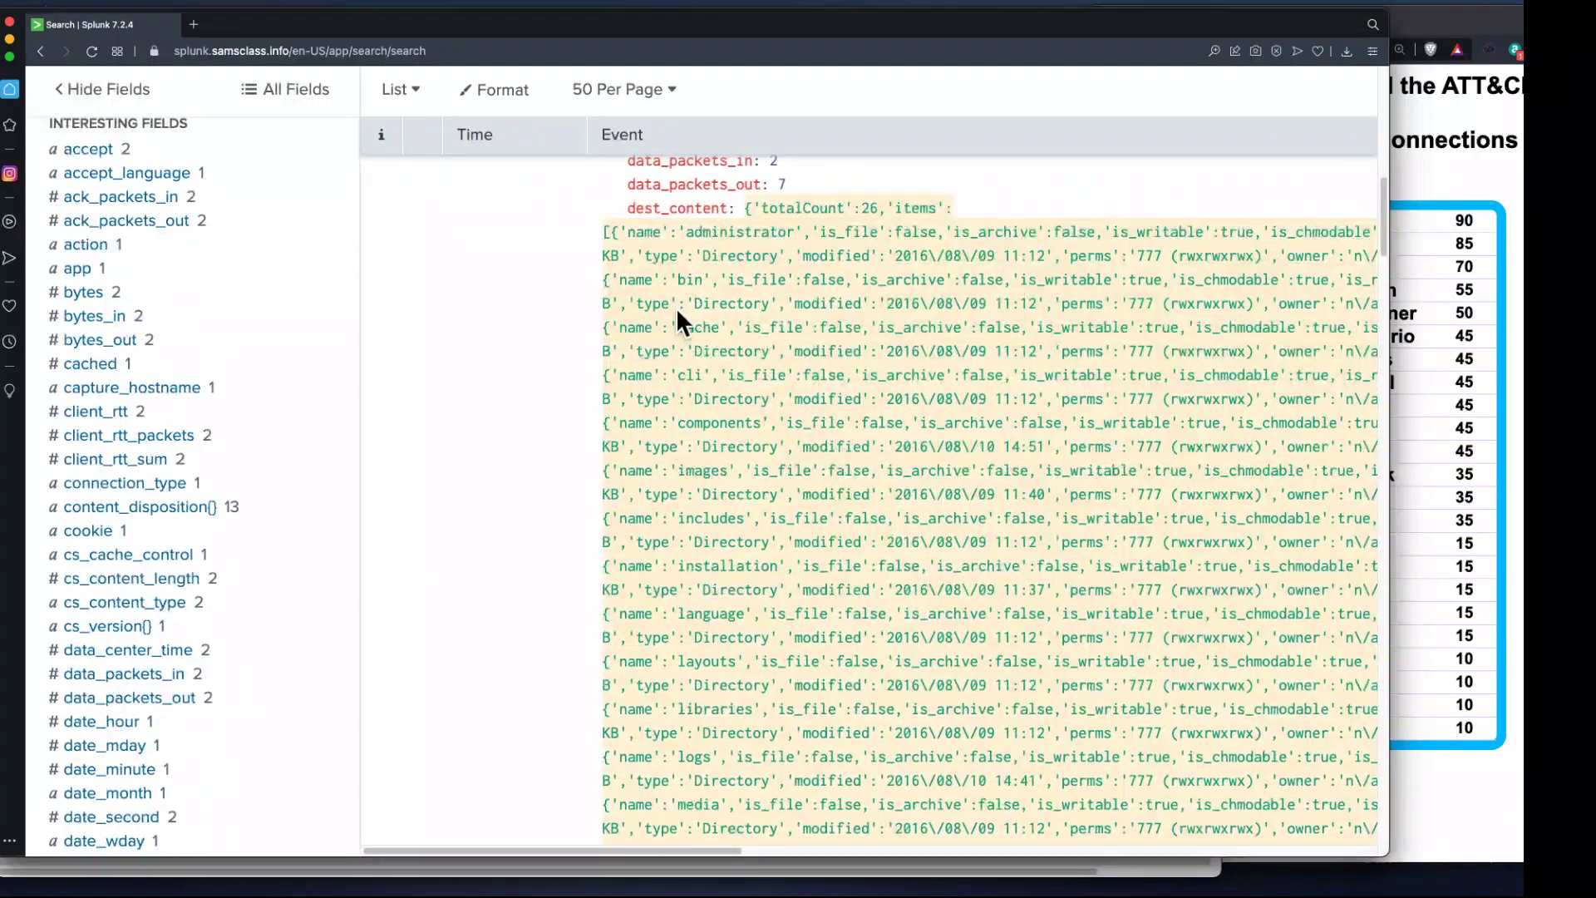
scroll(462, 493, down, 3)
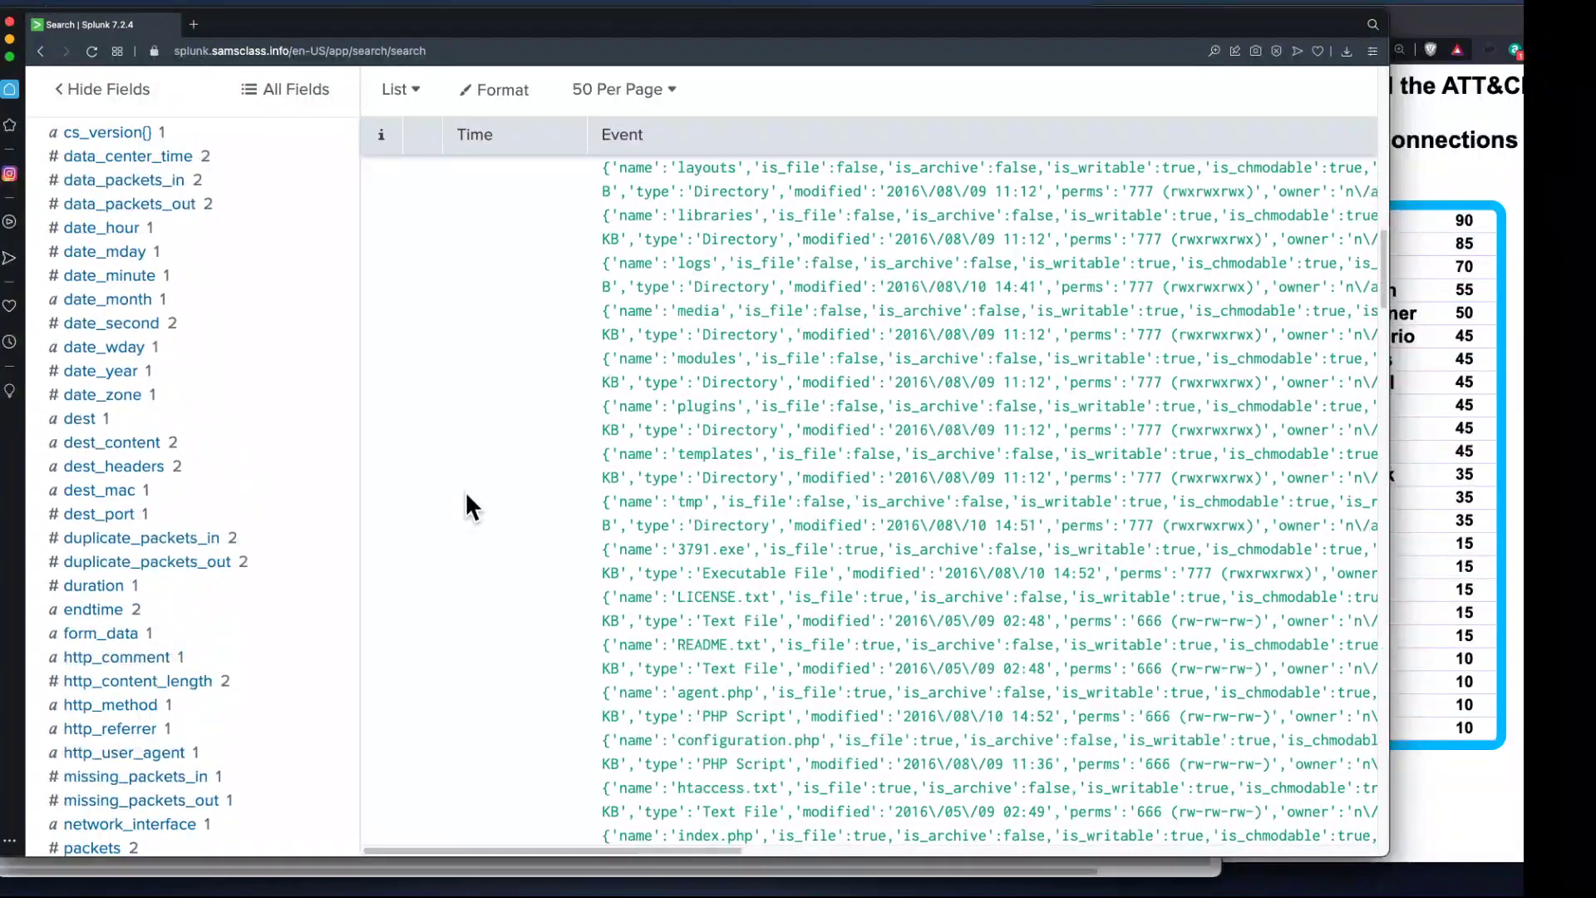
scroll(466, 491, up, 15)
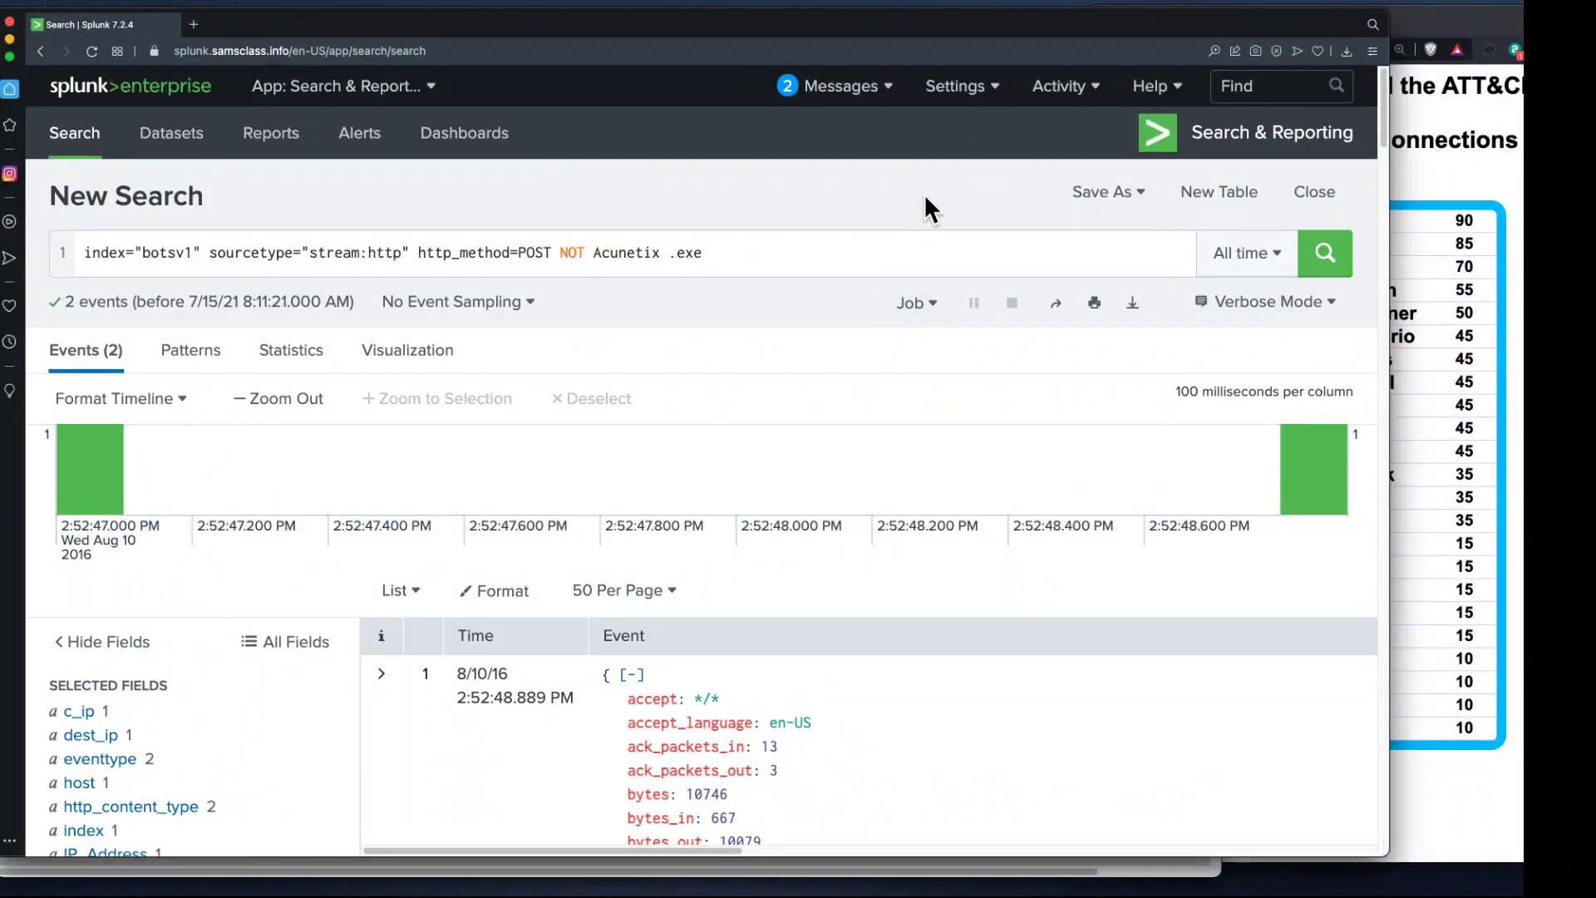
key(super+f)
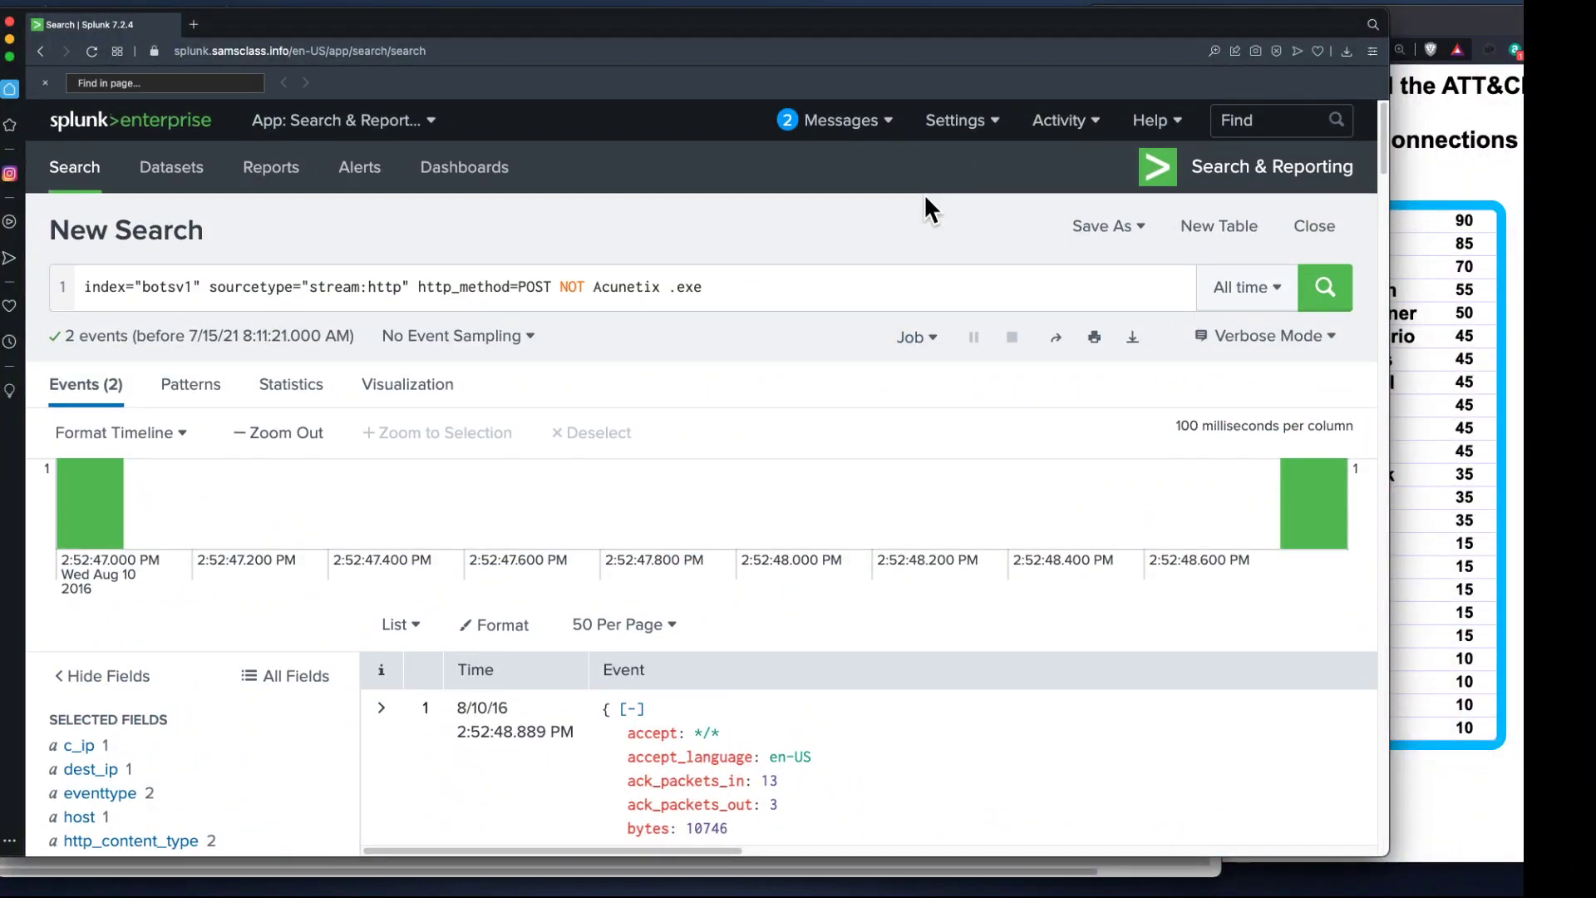
text(.exe)
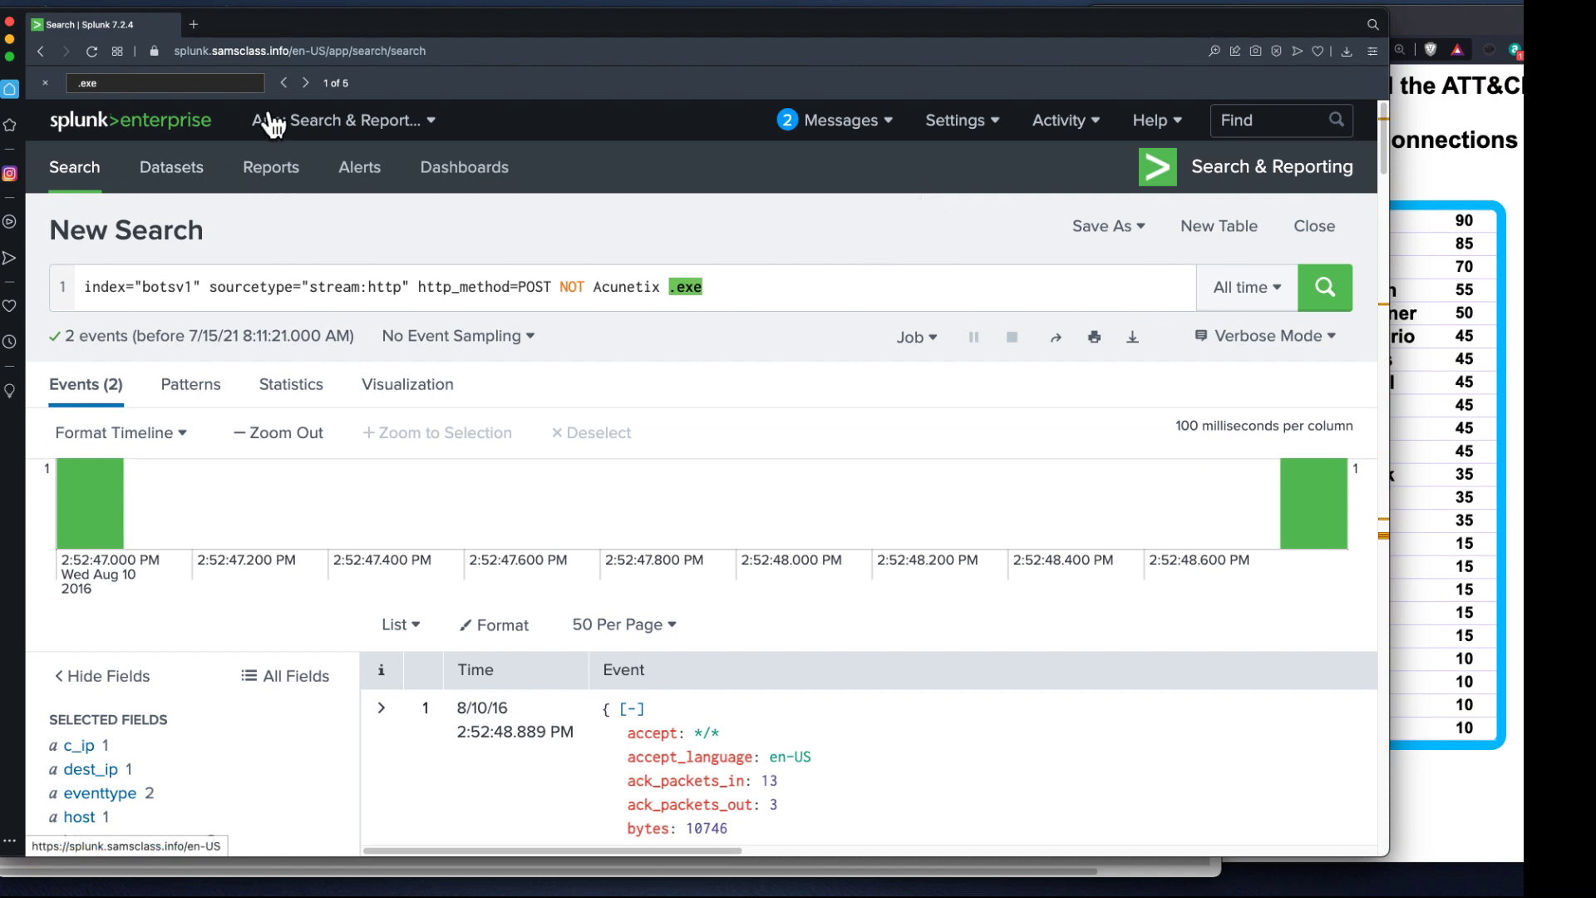
click(306, 81)
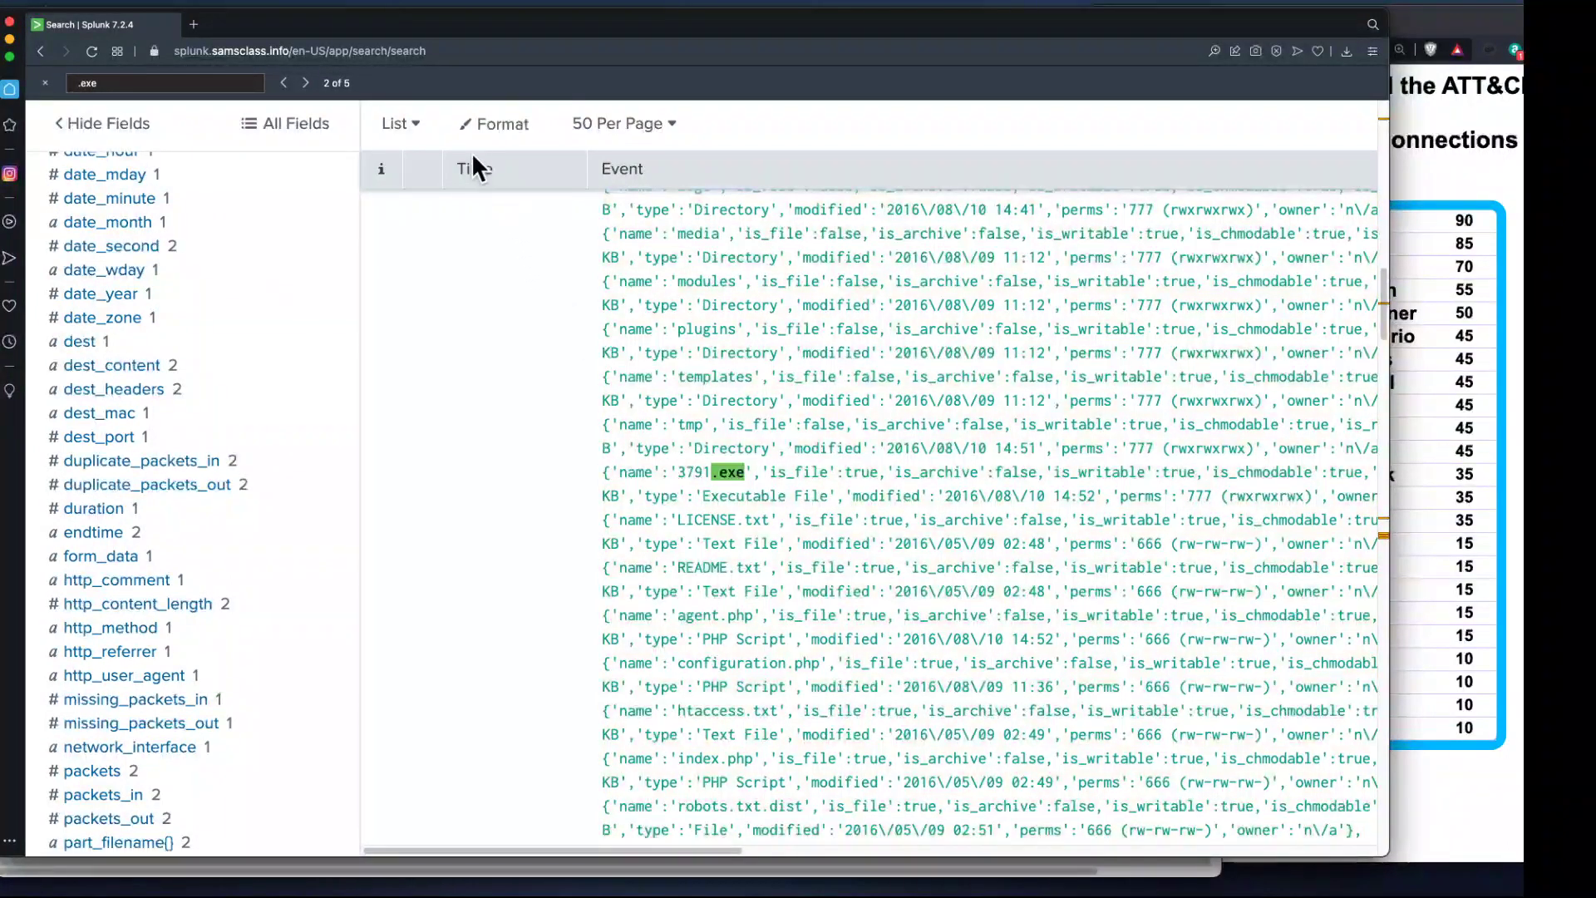
click(308, 83)
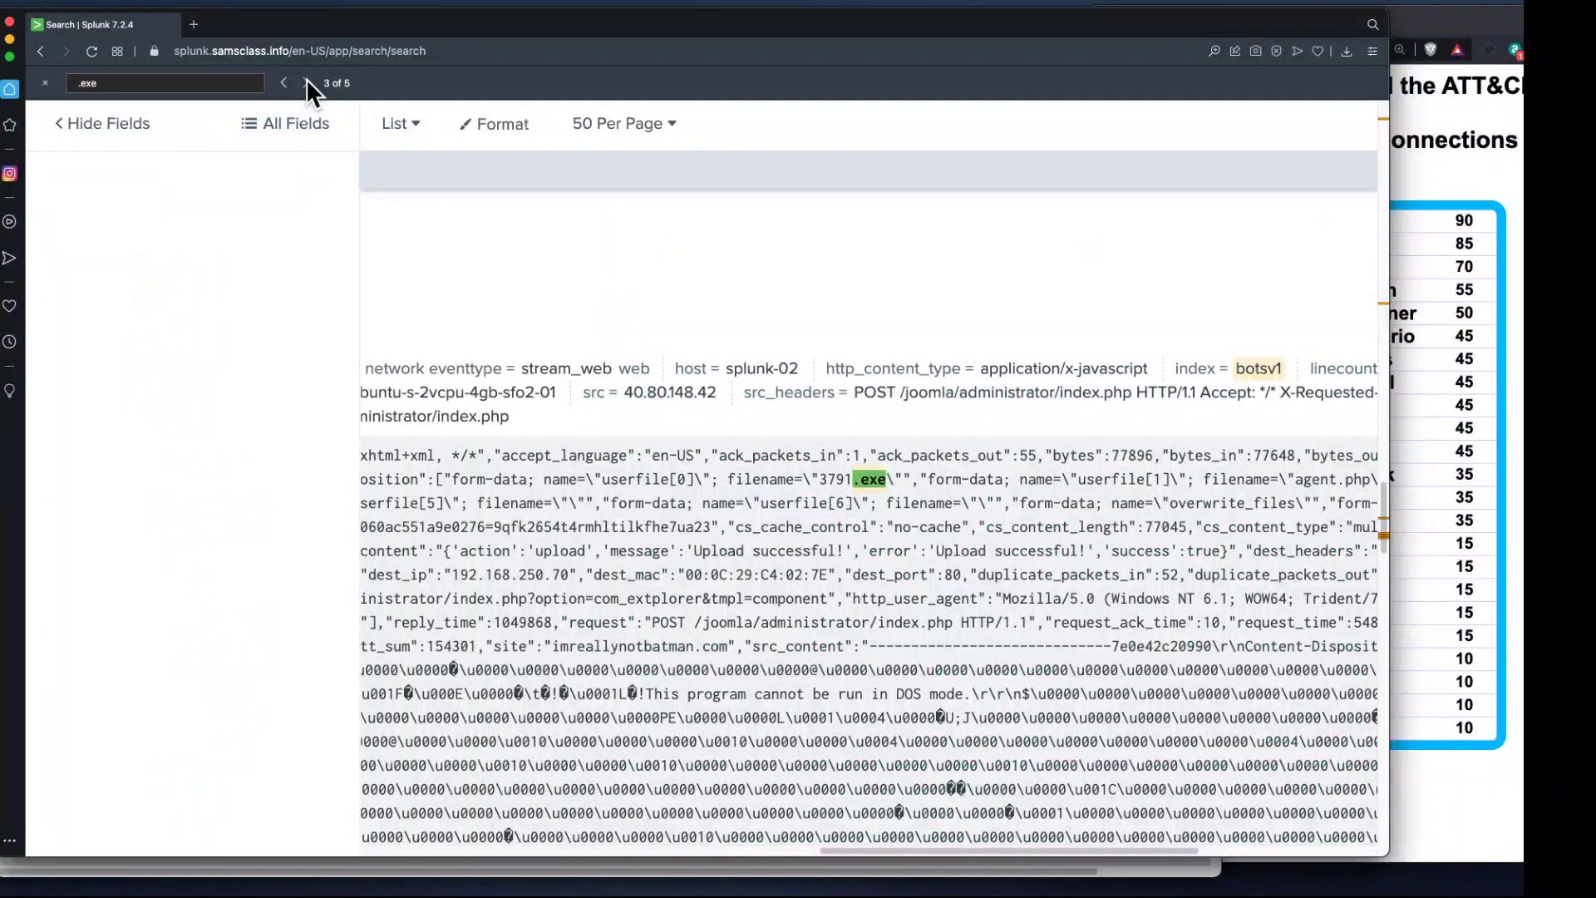
click(306, 83)
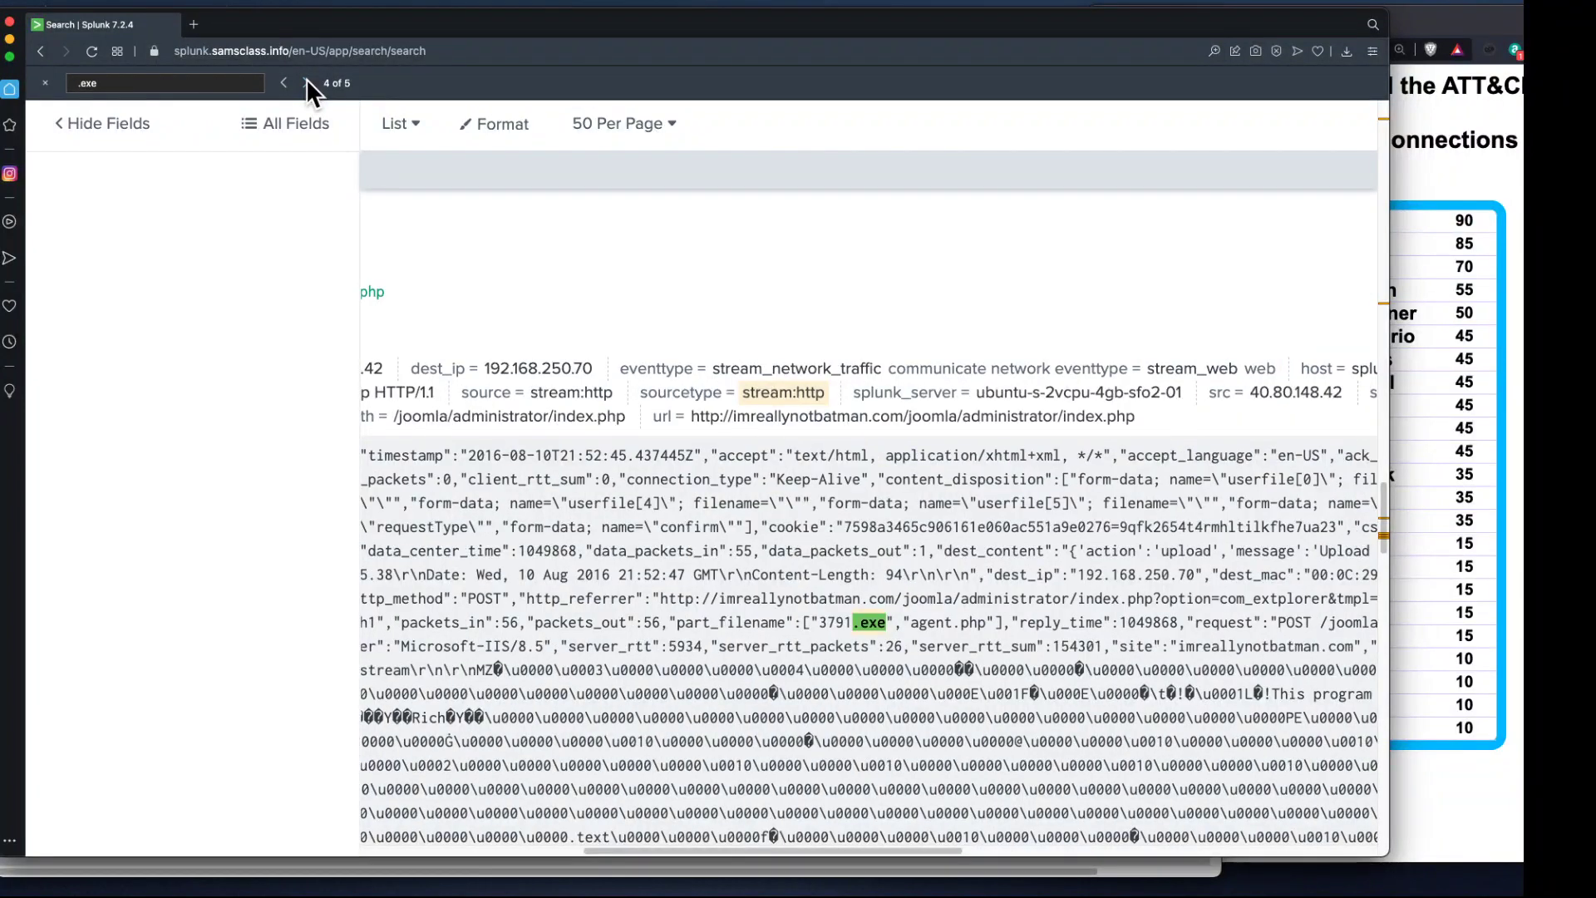
click(306, 82)
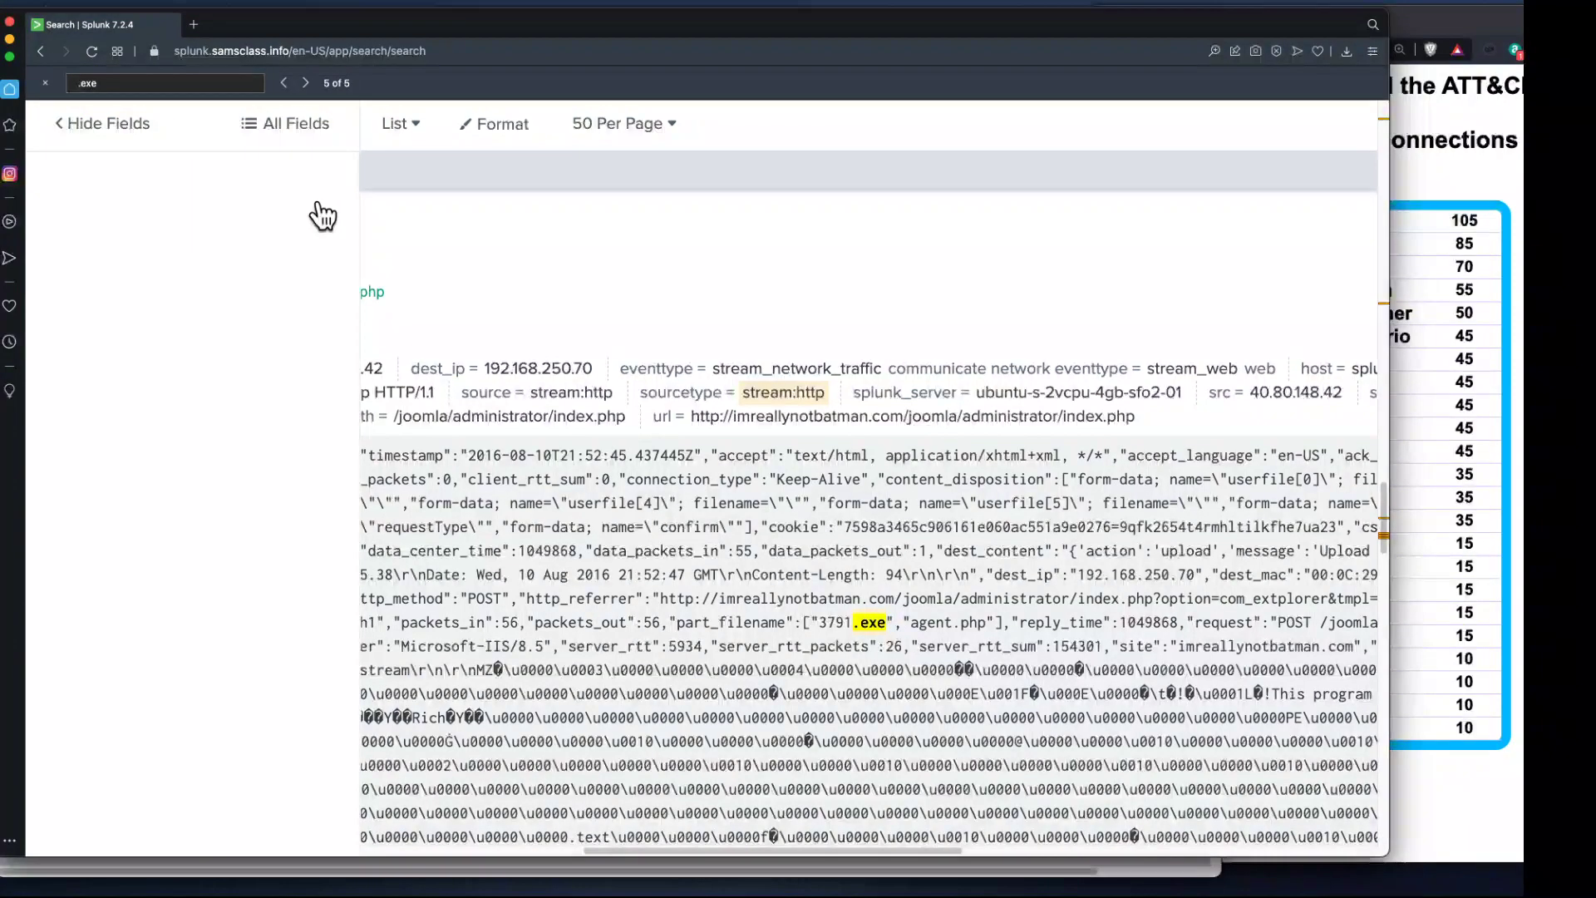
key(super+Tab)
scroll(757, 573, down, 5)
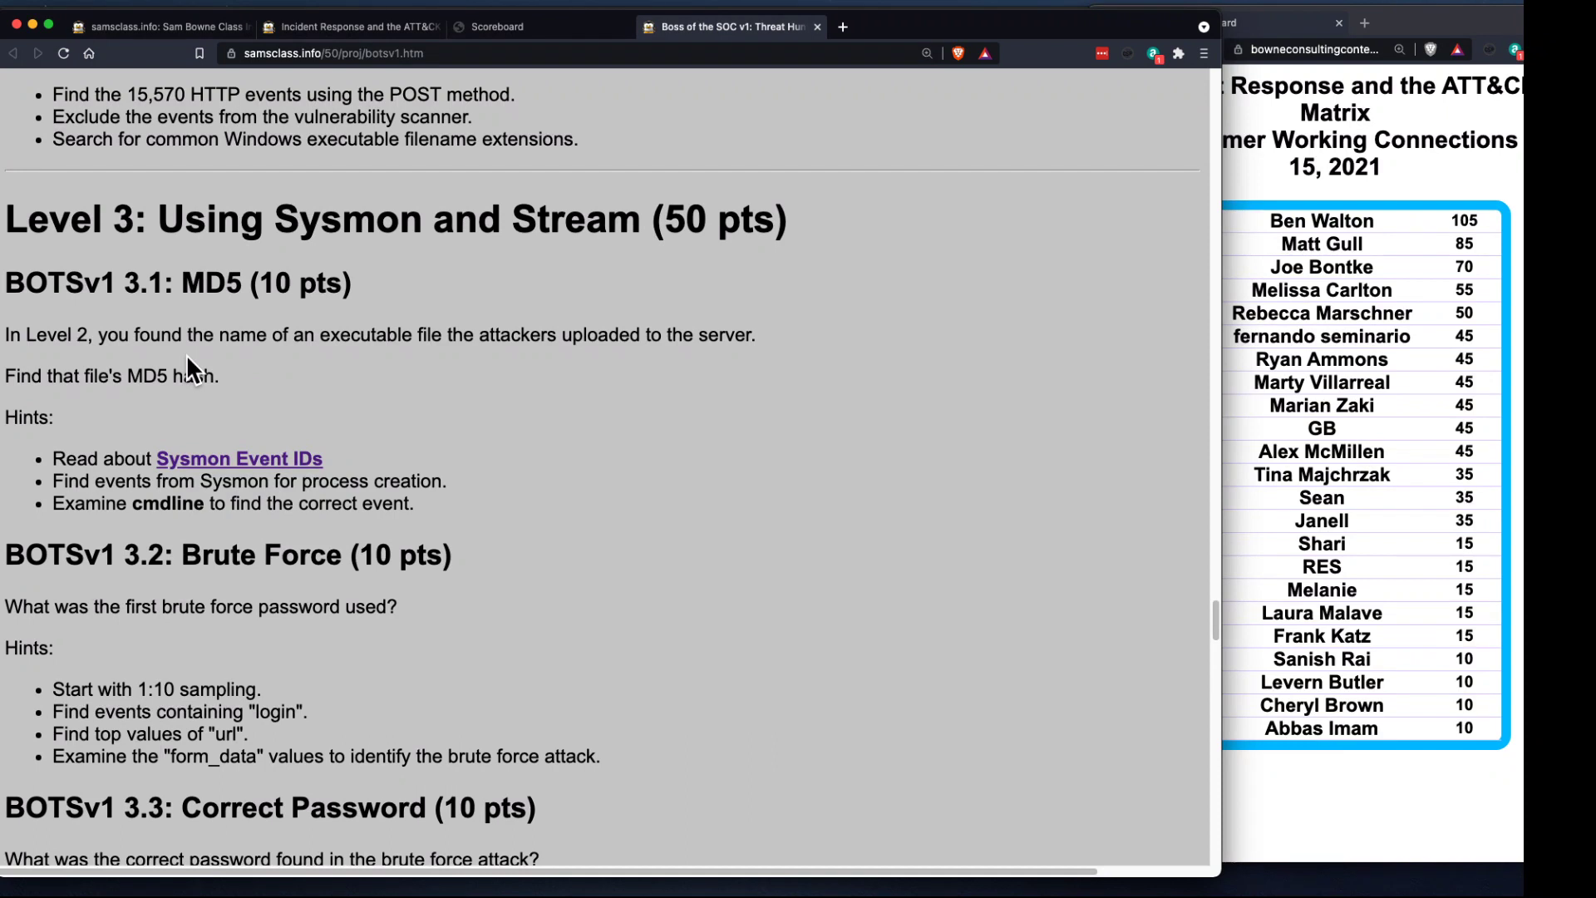
scroll(192, 713, down, 1)
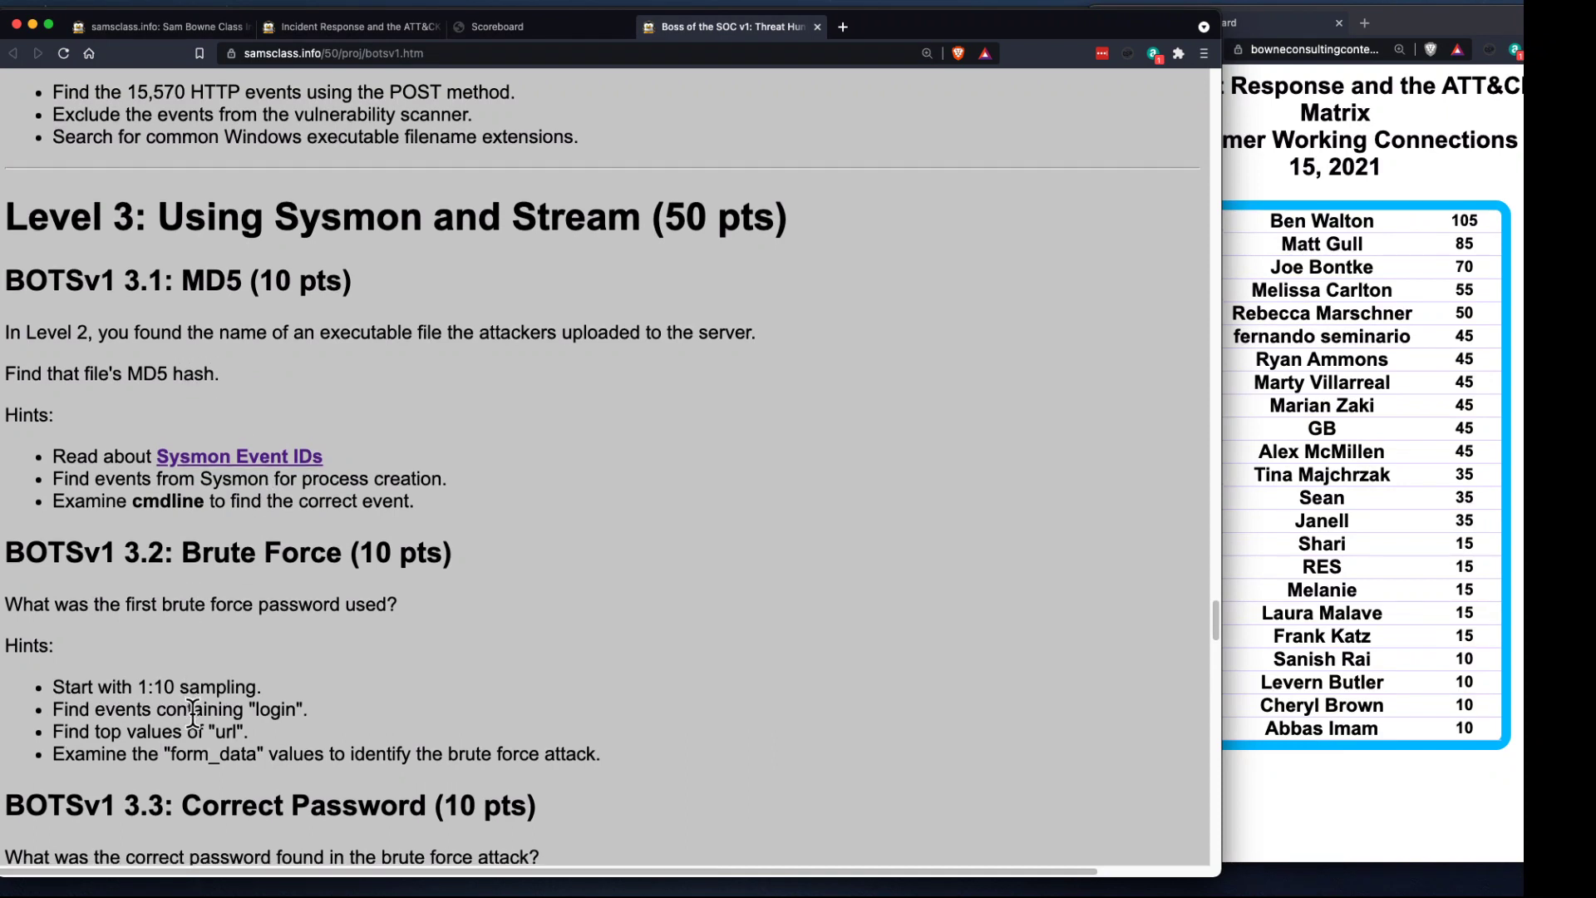
scroll(193, 713, down, 5)
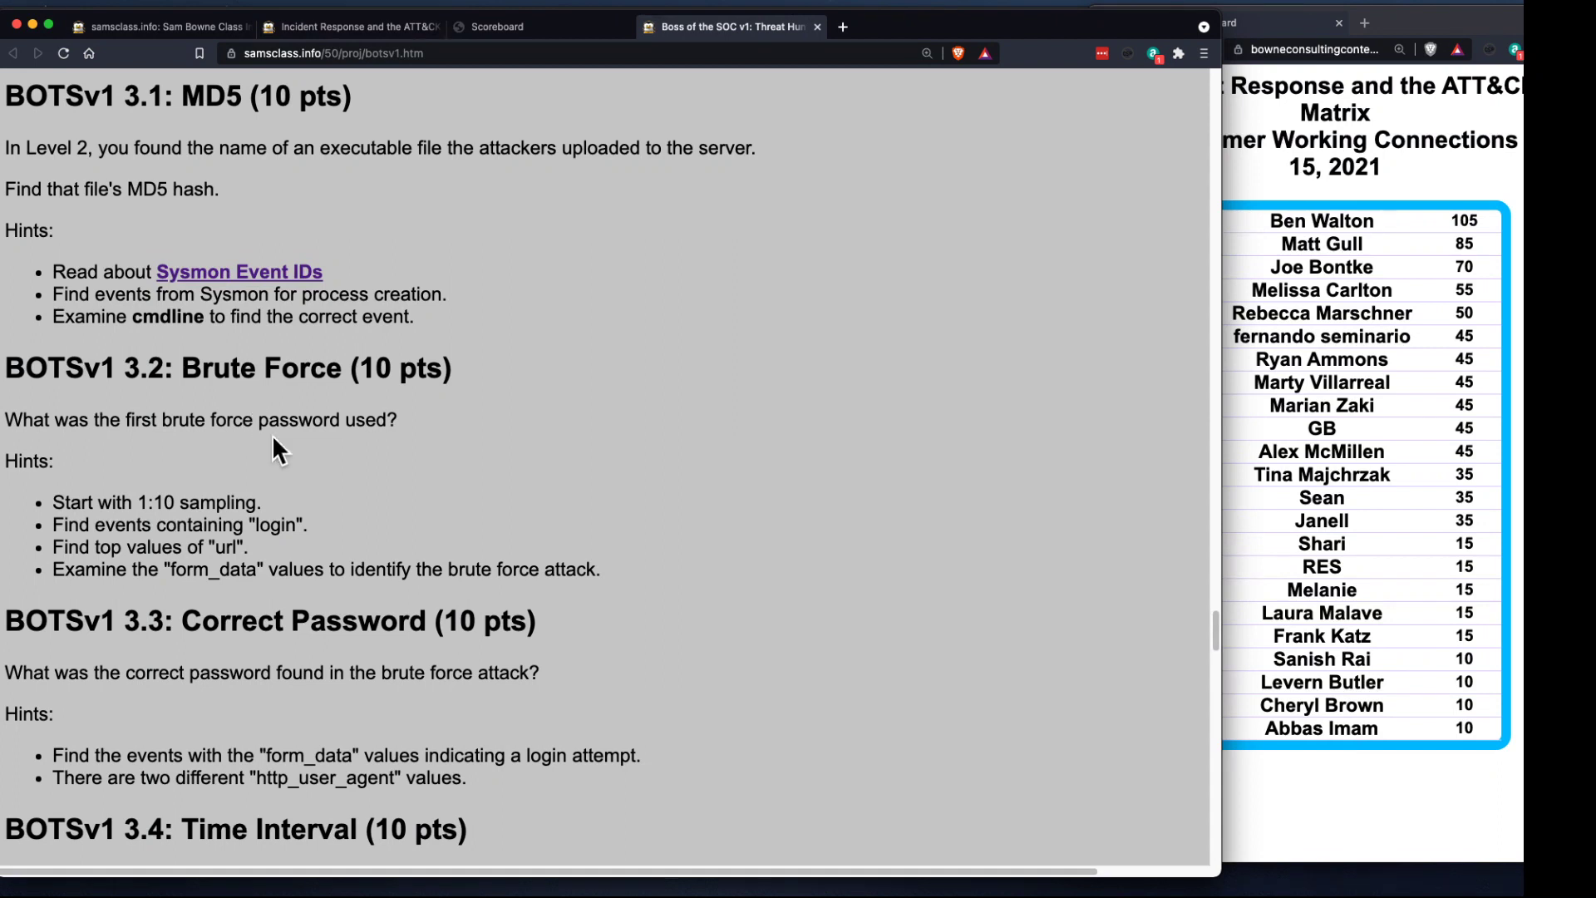
key(super+Tab)
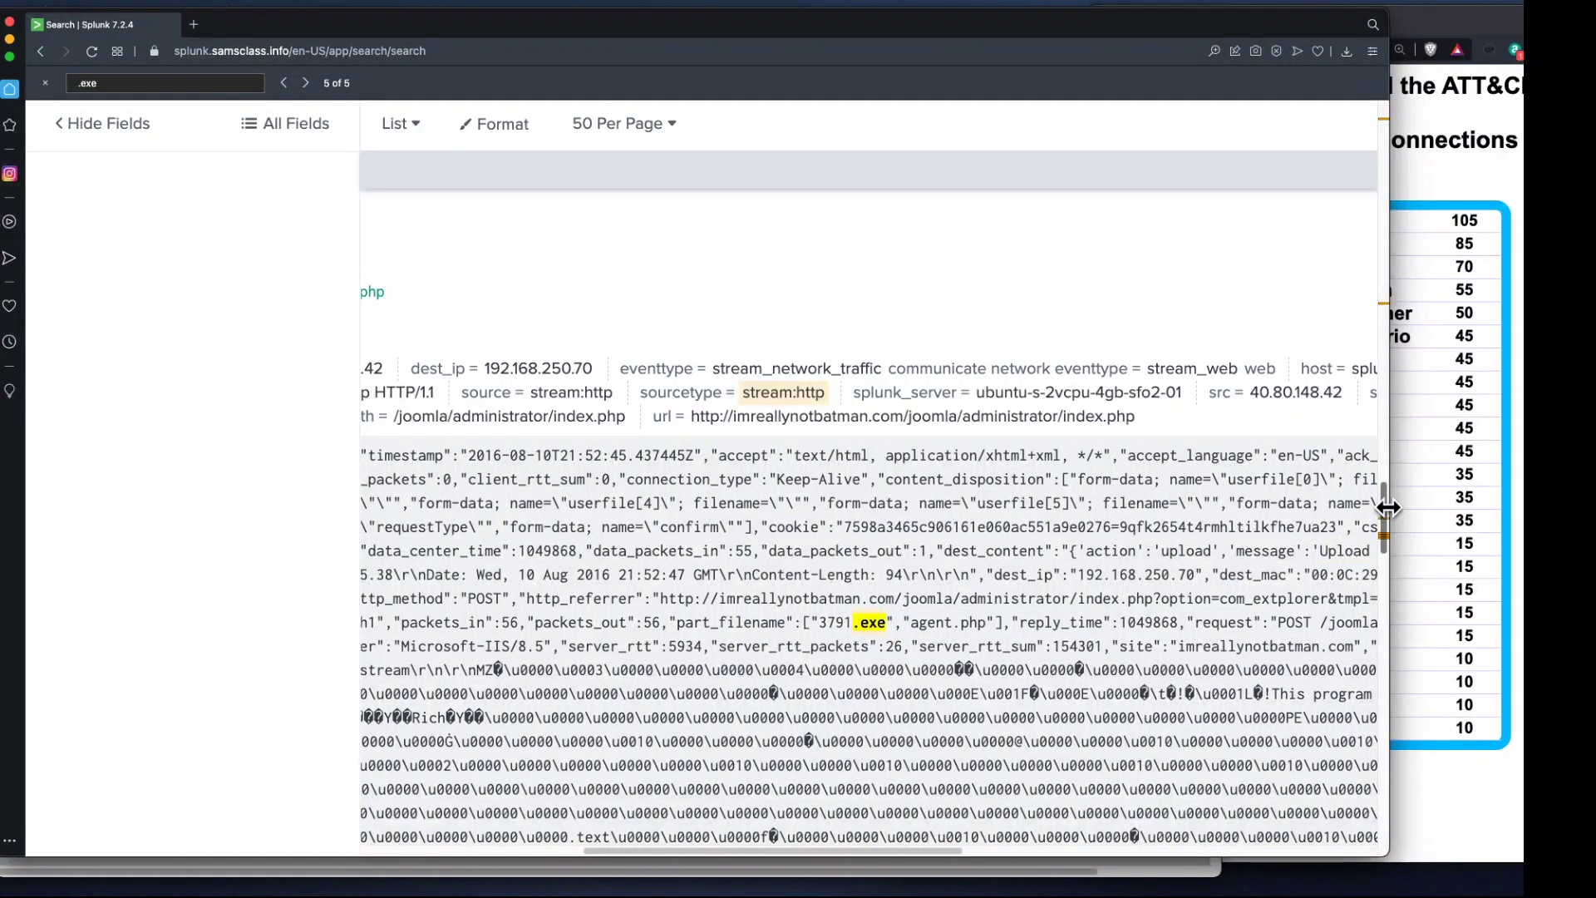
drag(1384, 495, 1369, 123)
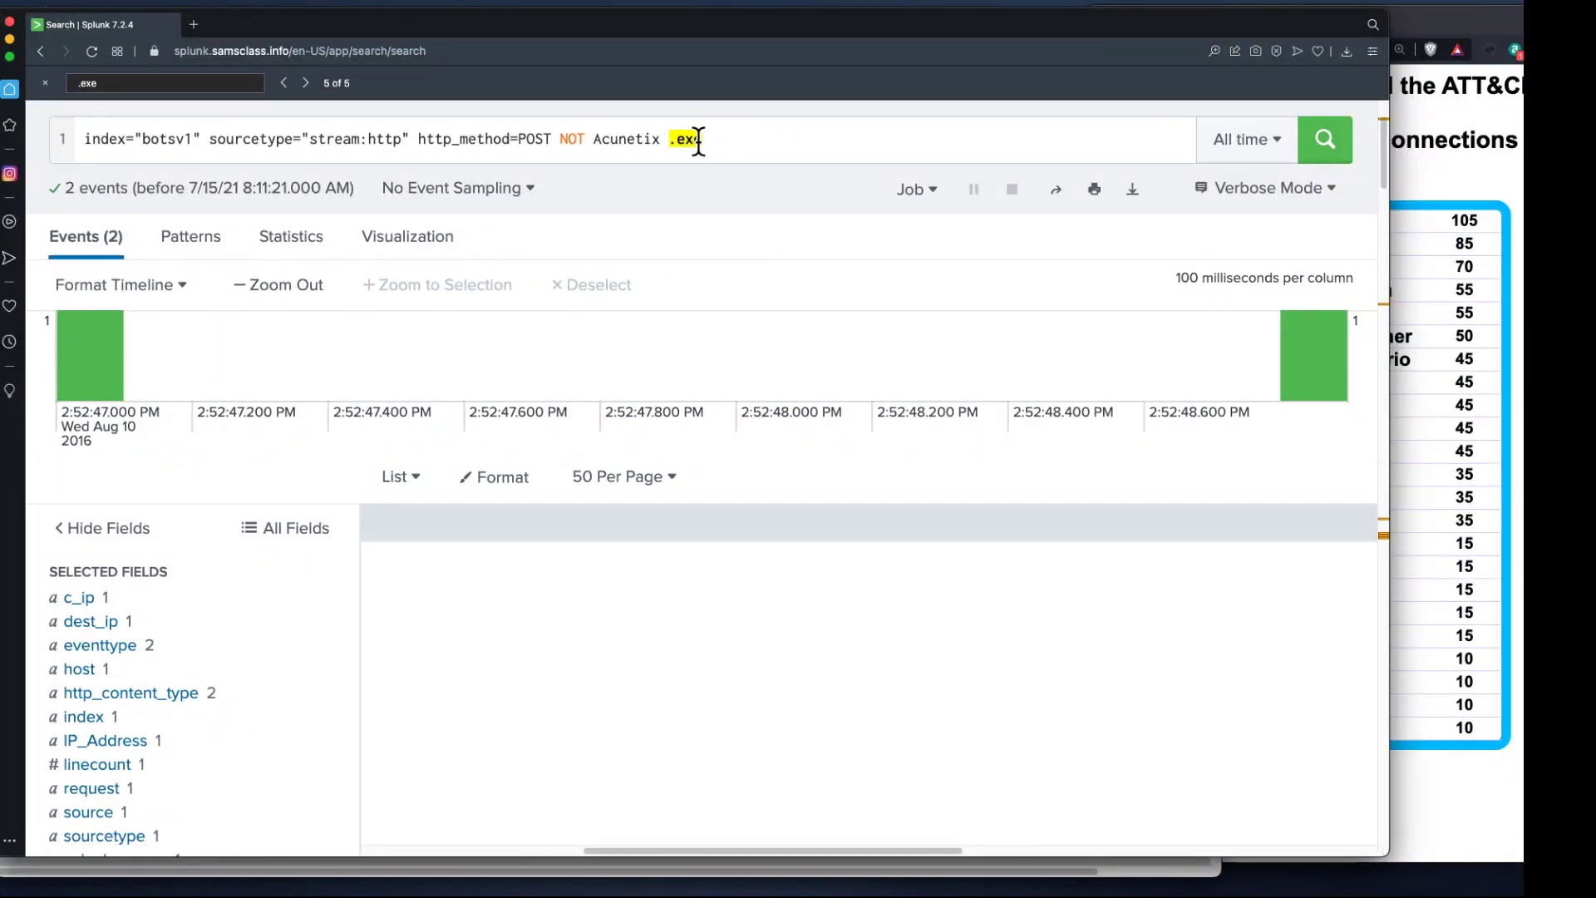
- Remove .exe from the query and rerun it, returning all 441 non-Acunetix POST events
click(668, 142)
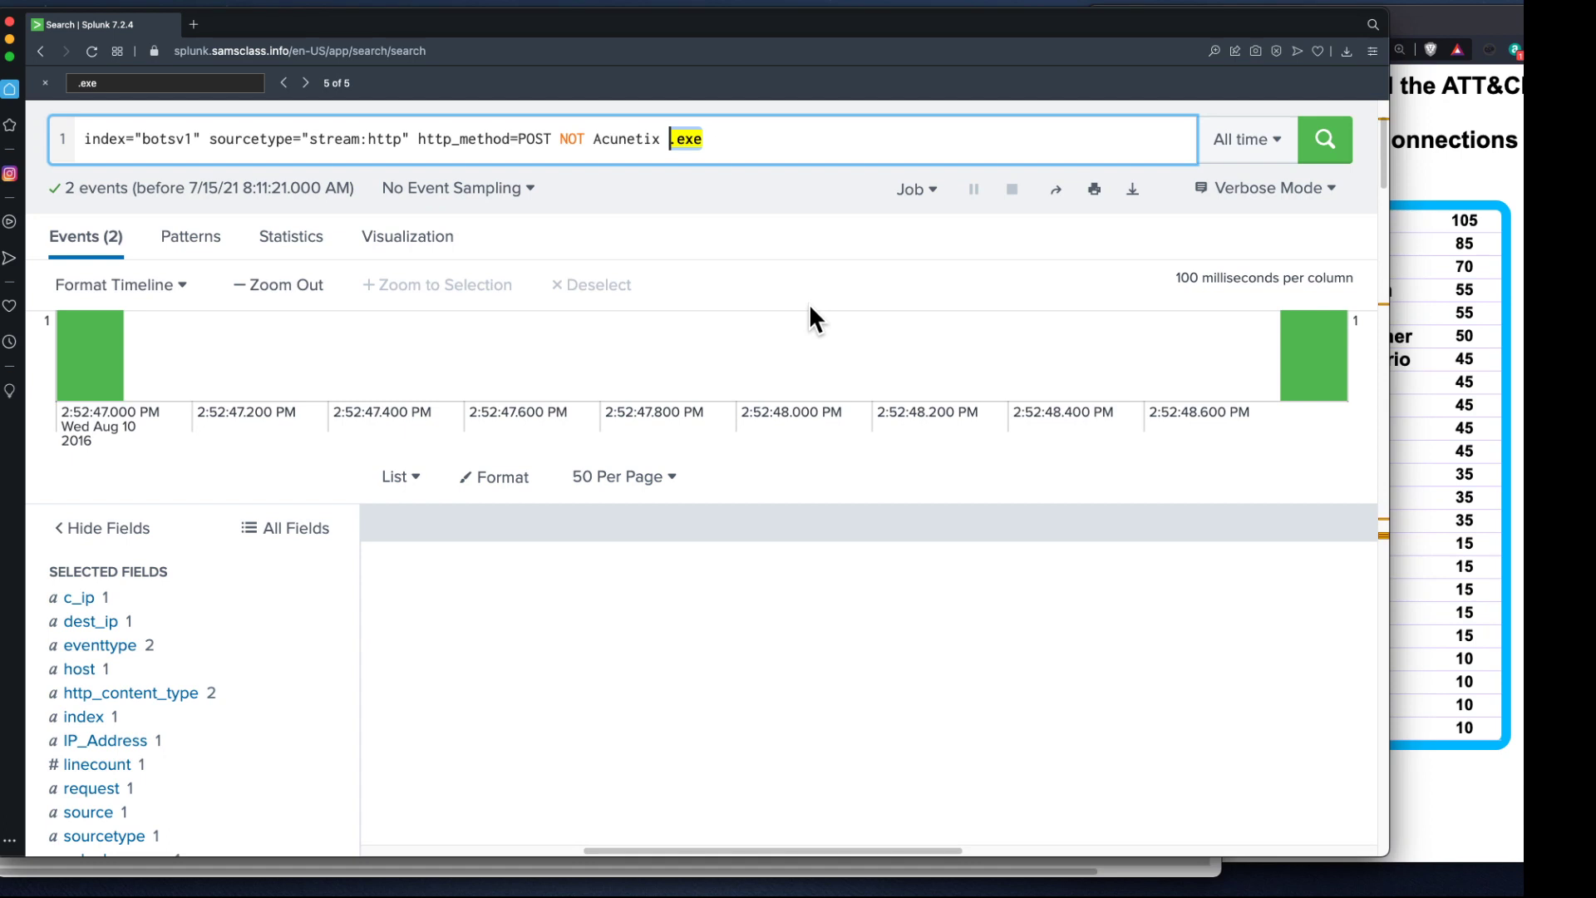
key(Delete)
key(Delete)
key(Delete)
key(Delete)
key(BackSpace)
key(Return)
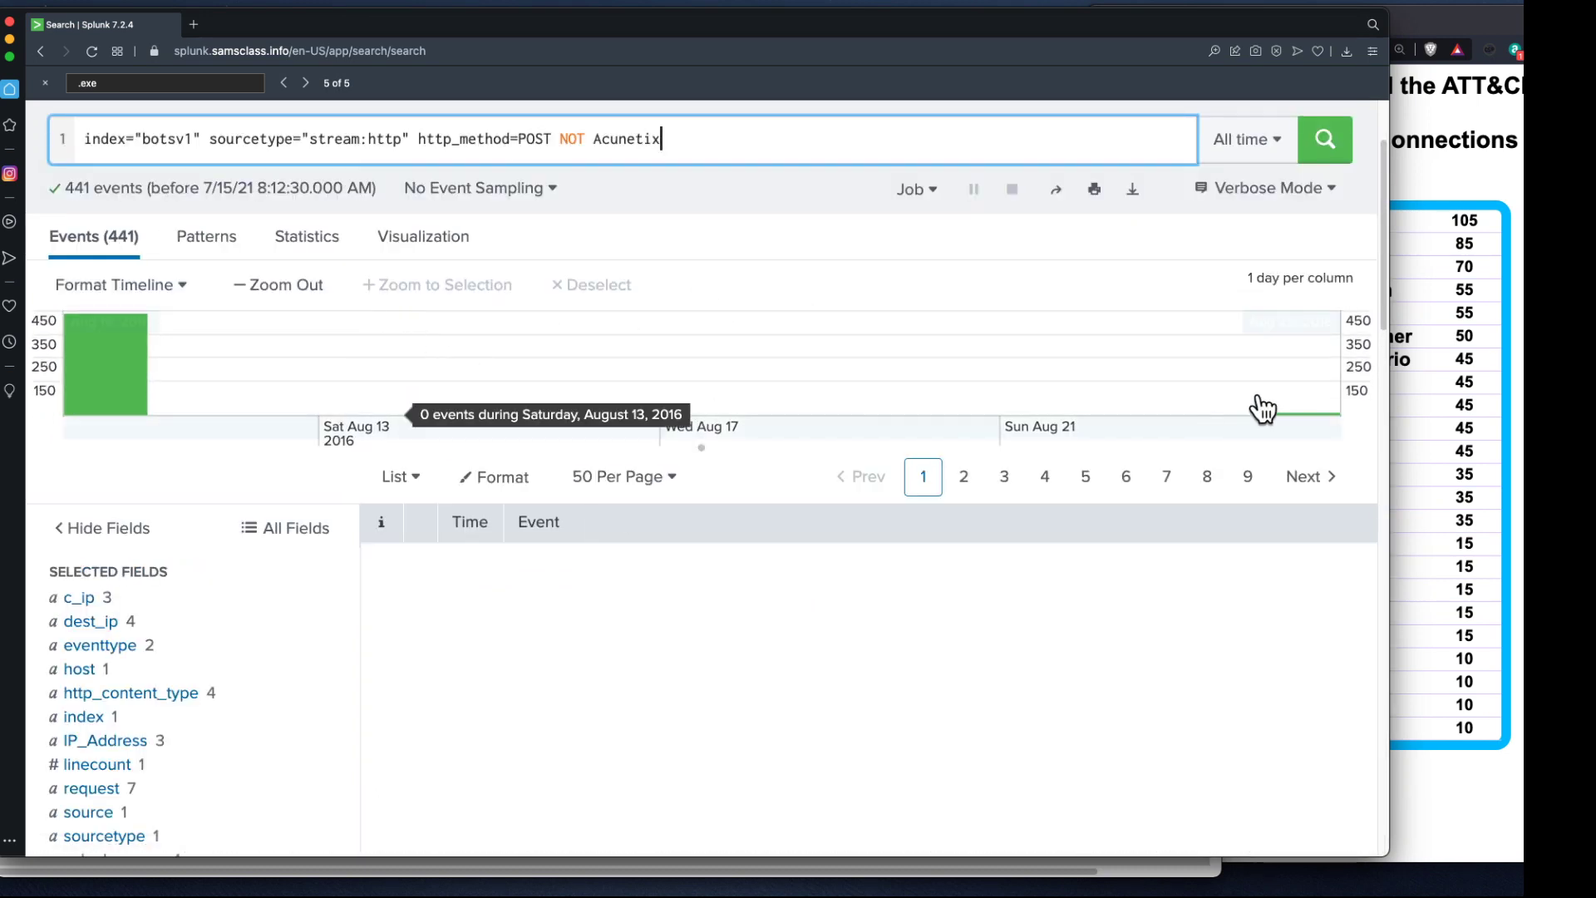
- Open the form_data field summary and choose to list its rare values
scroll(1380, 283, down, 10)
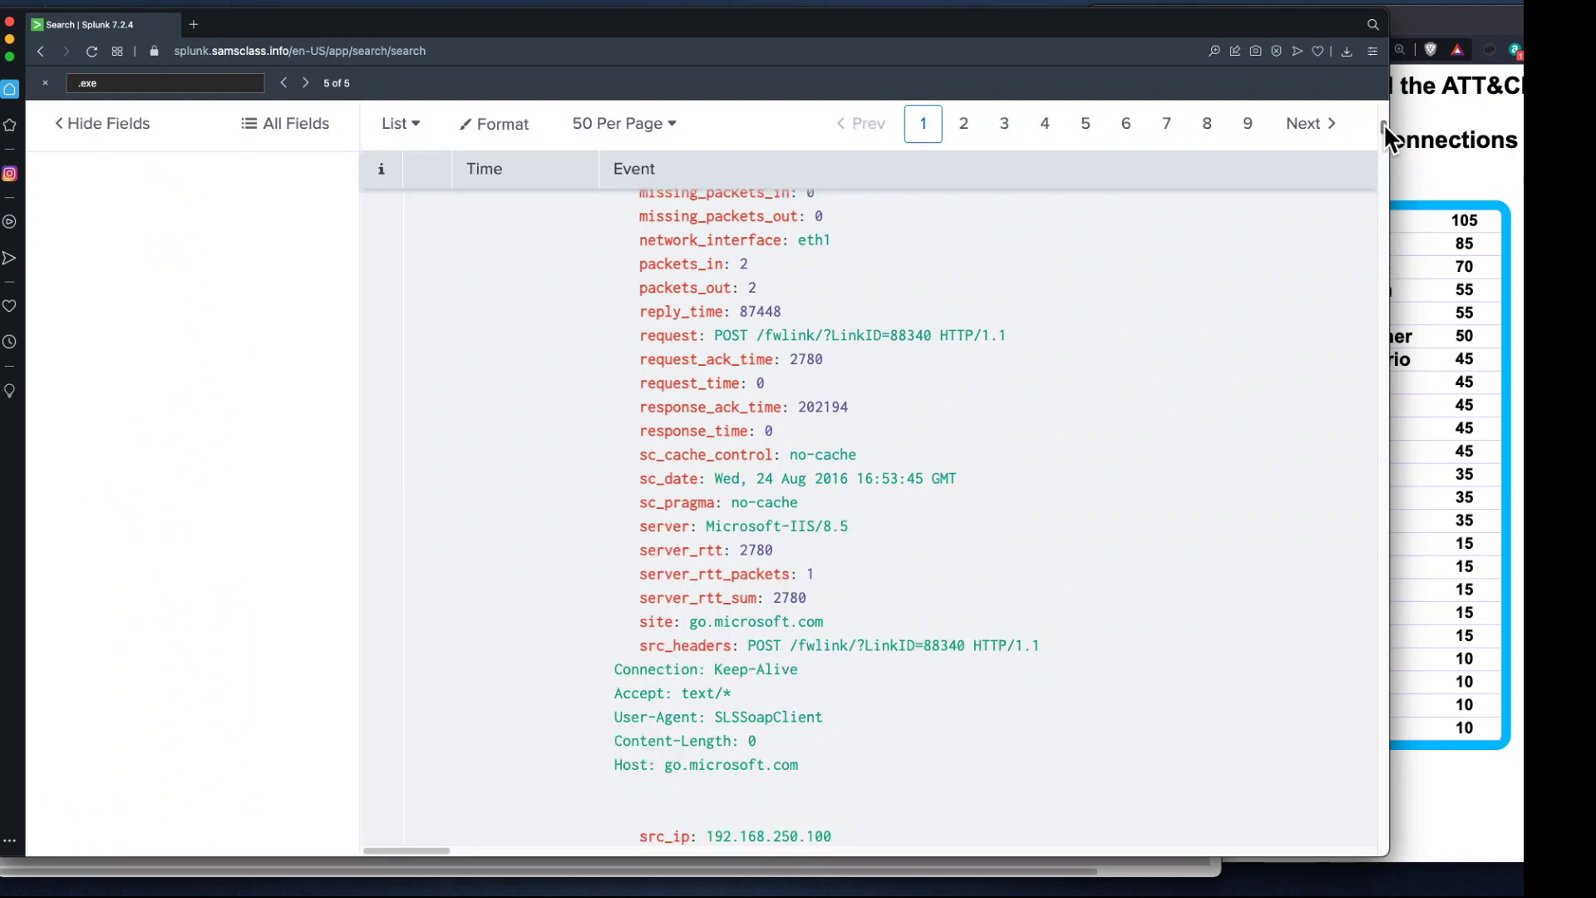
drag(1383, 123, 1383, 101)
scroll(222, 666, down, 5)
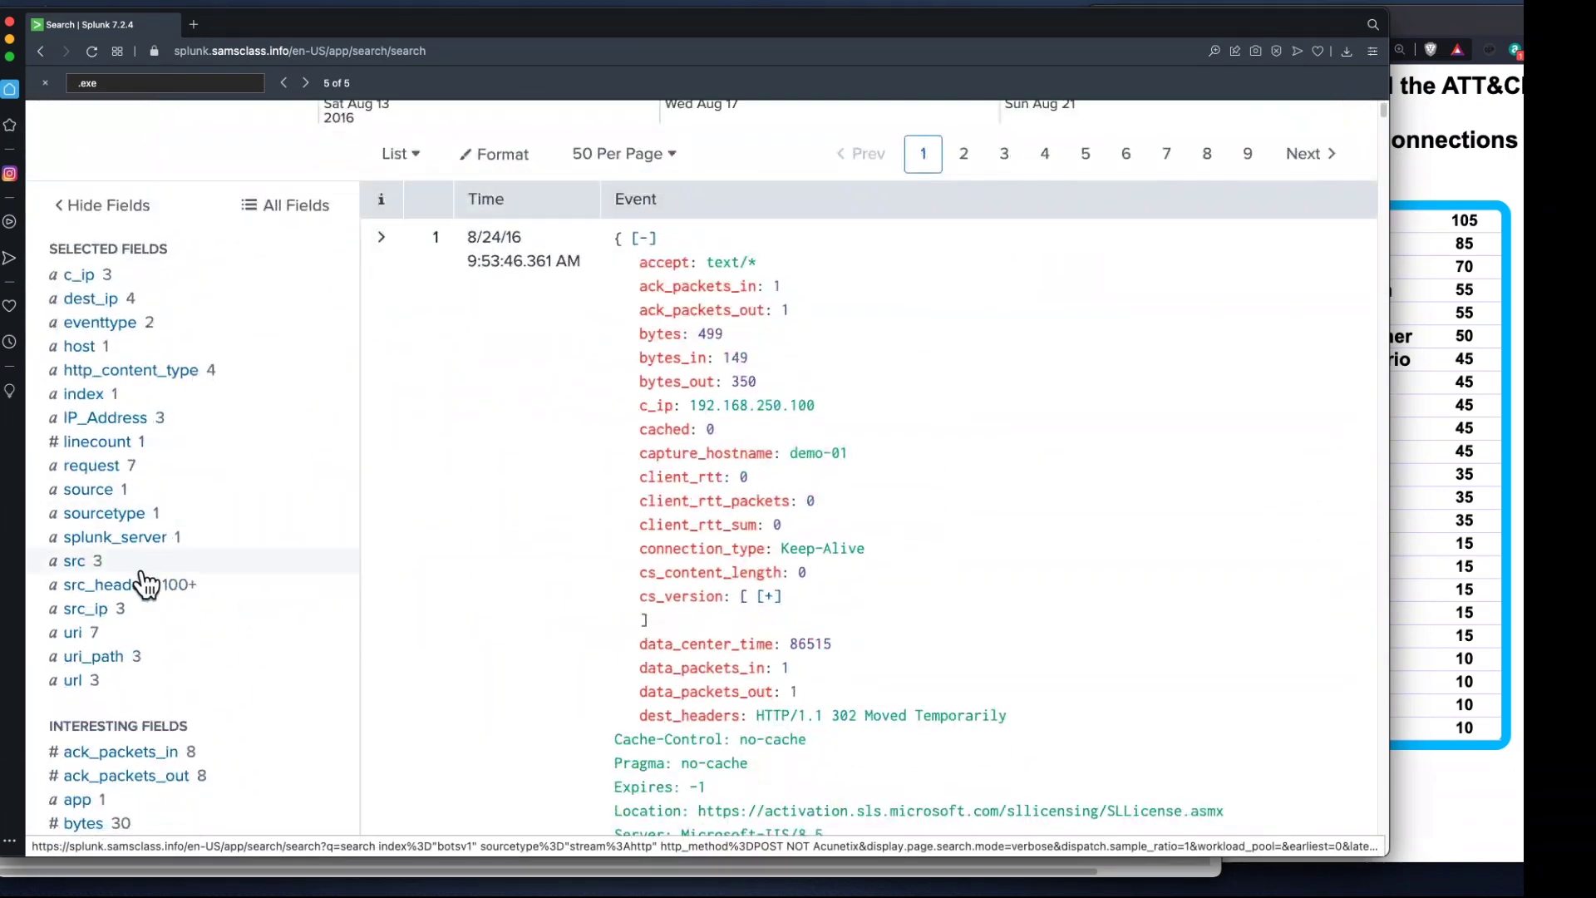
scroll(164, 753, down, 7)
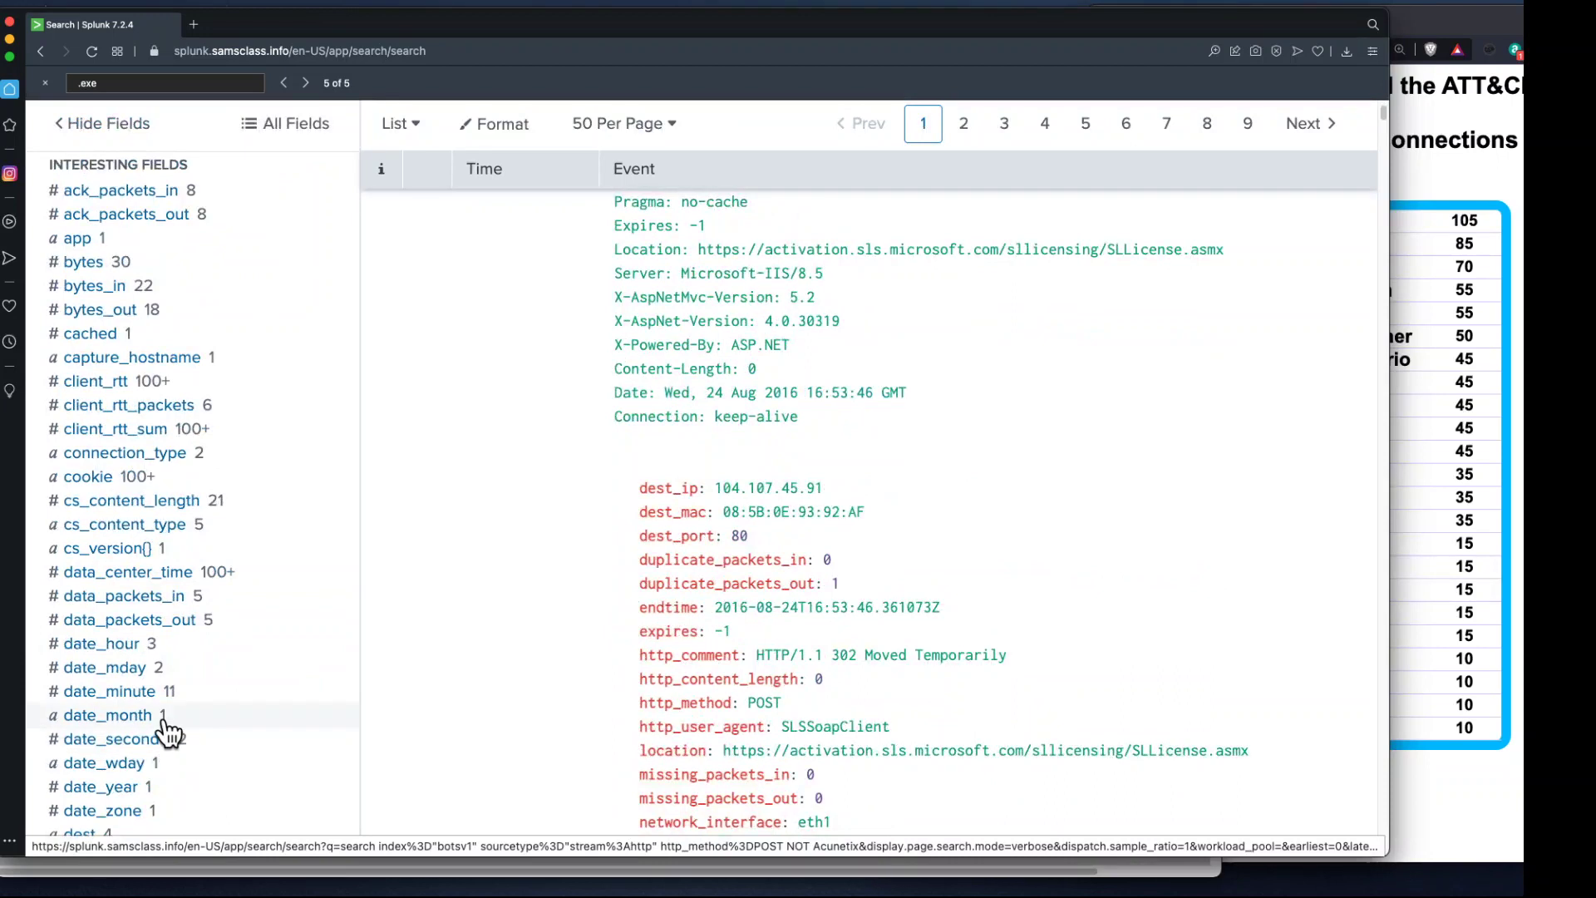
scroll(166, 731, down, 10)
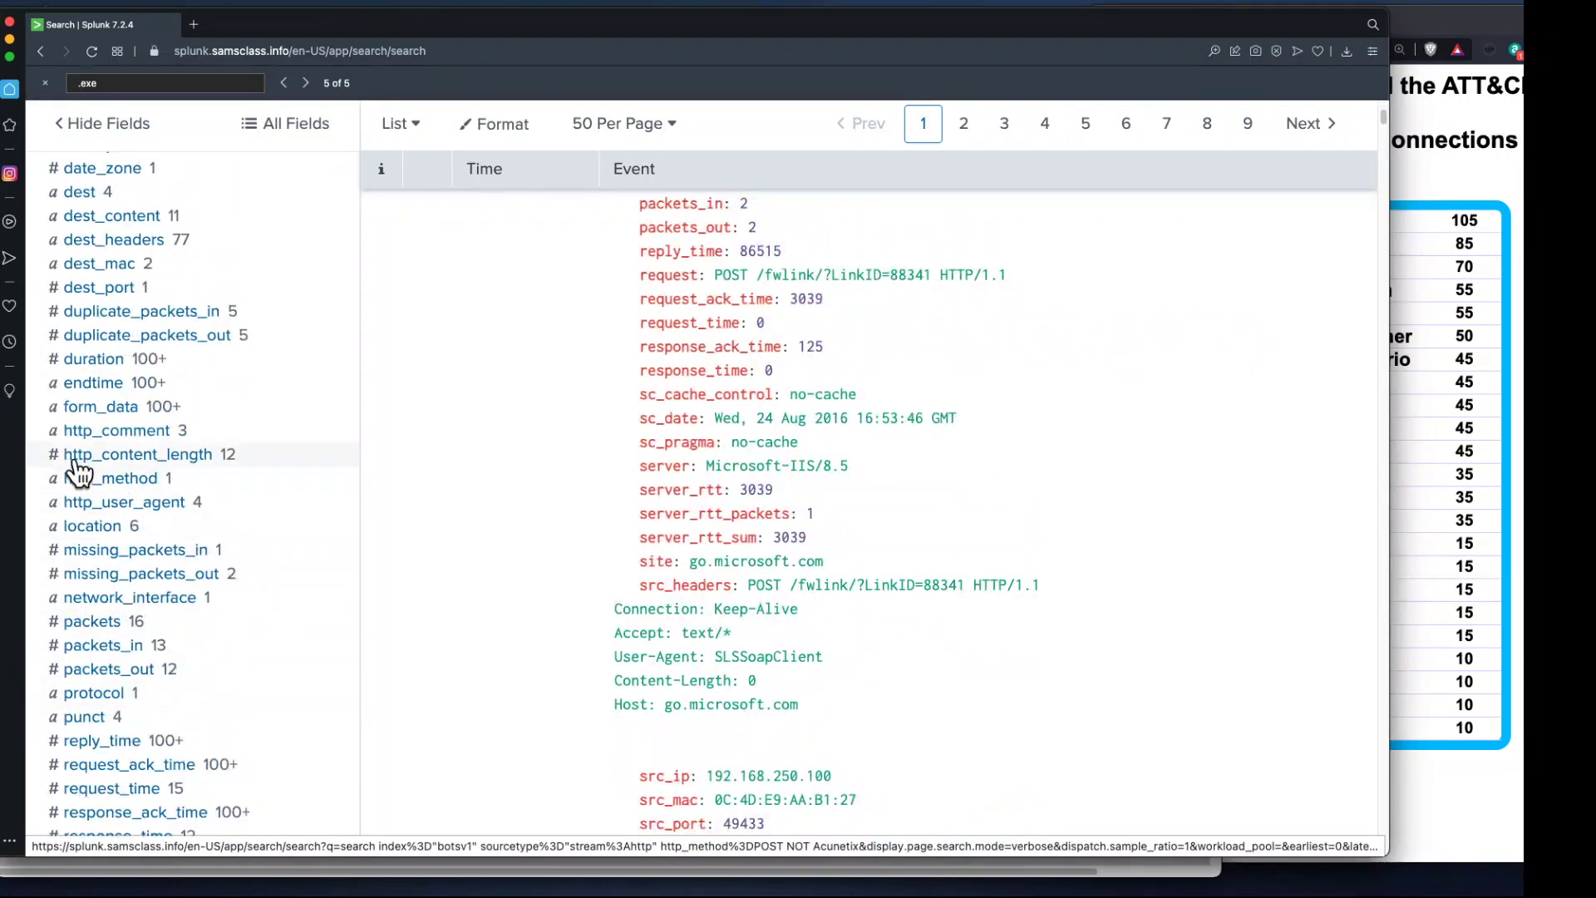
click(91, 407)
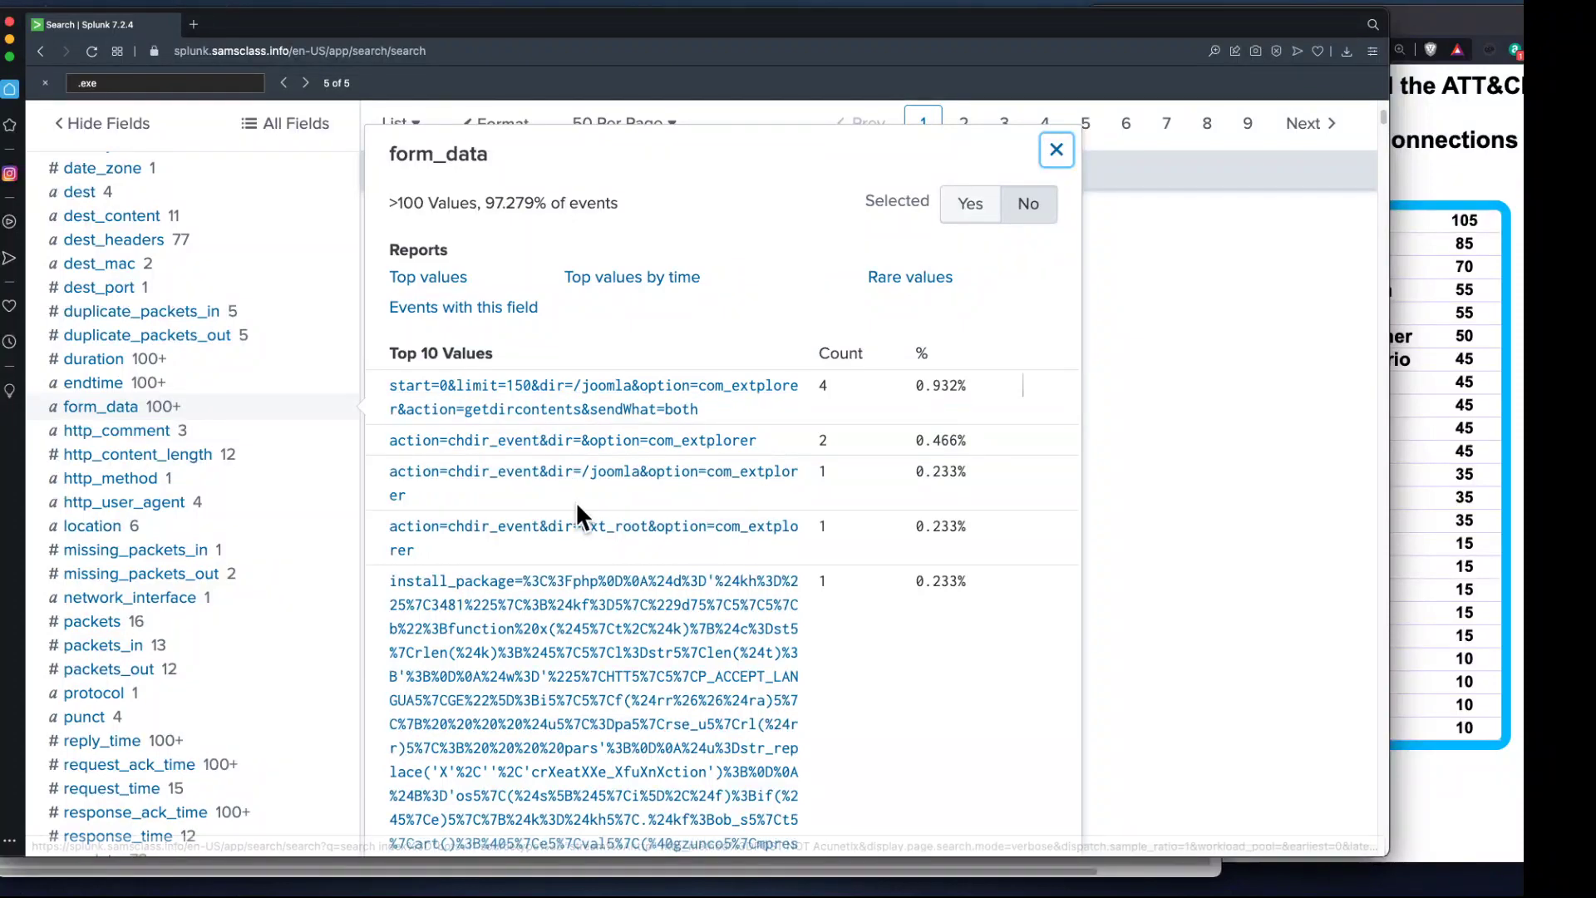
scroll(906, 557, down, 15)
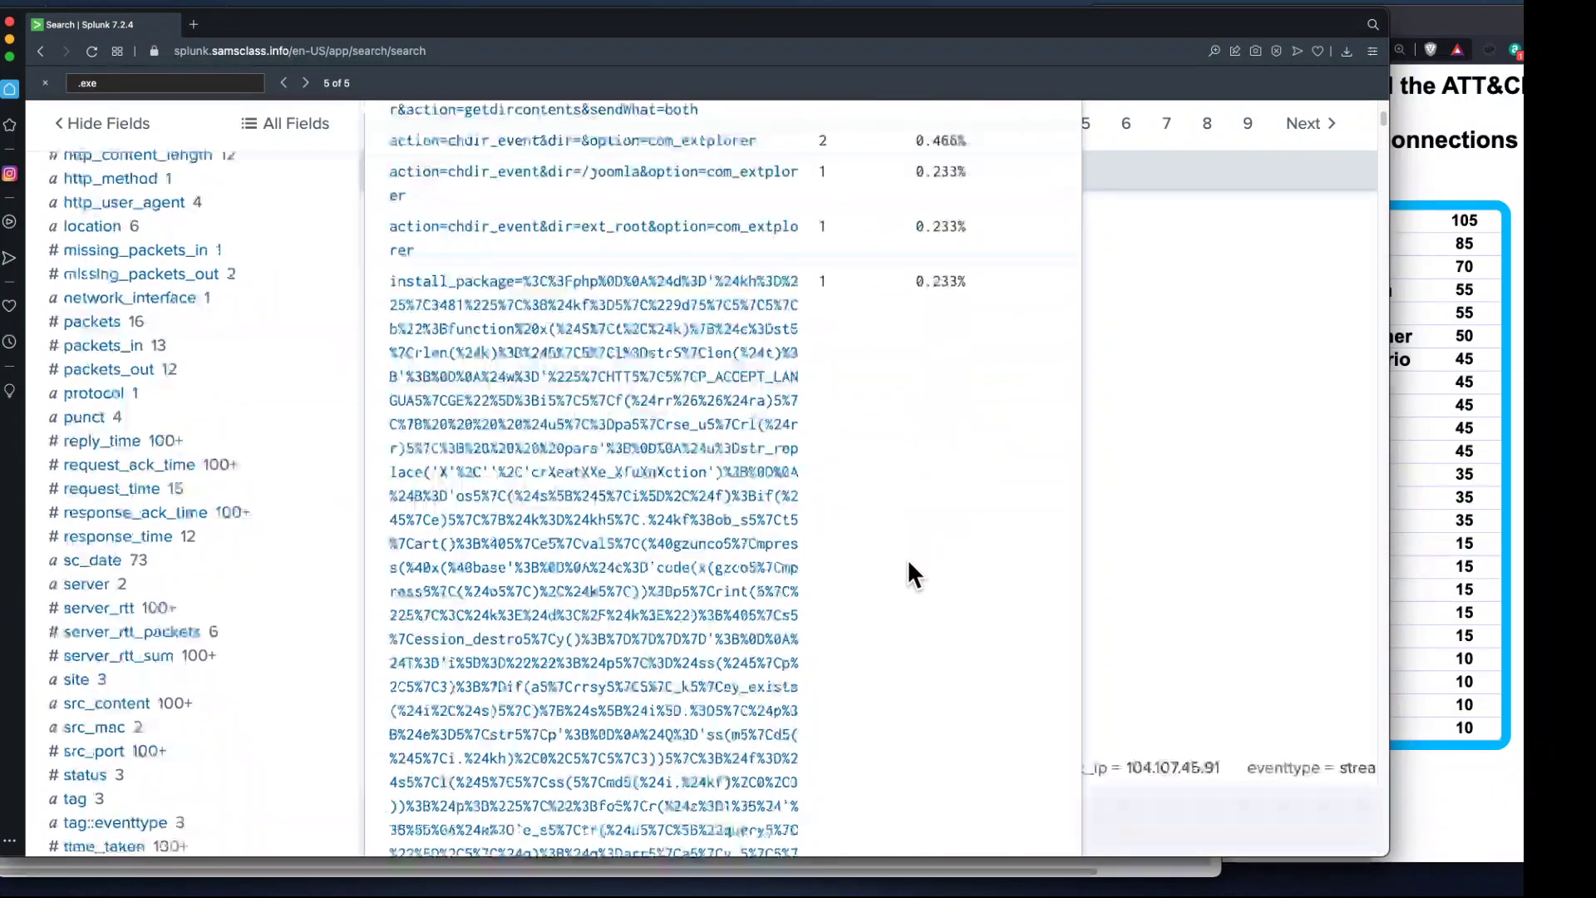
scroll(881, 562, down, 10)
scroll(881, 565, up, 6)
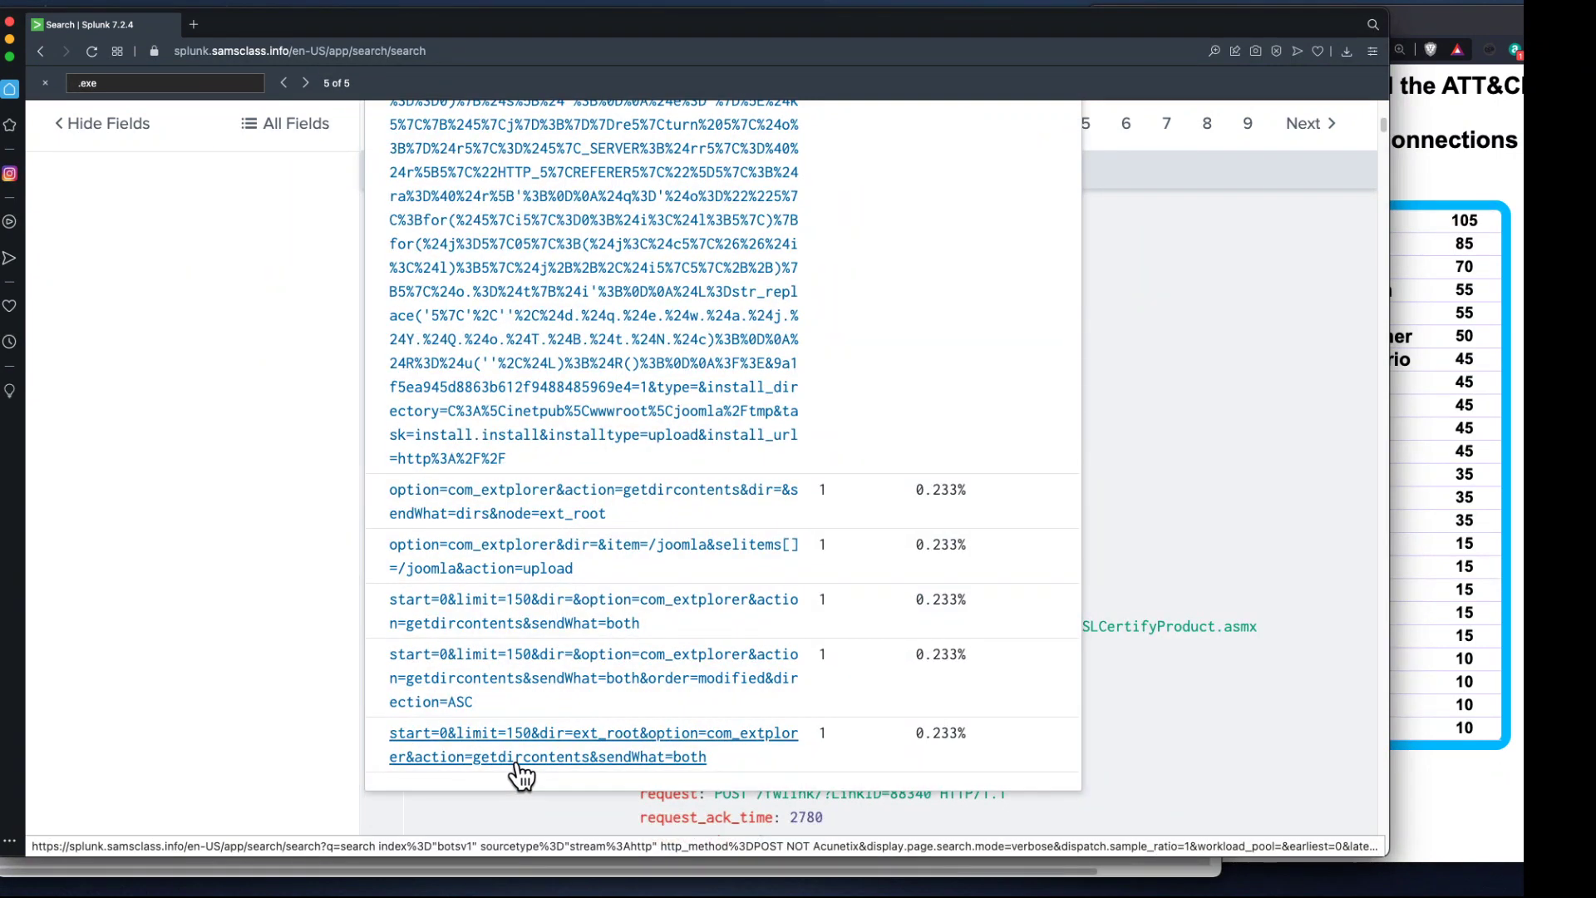
scroll(524, 773, up, 15)
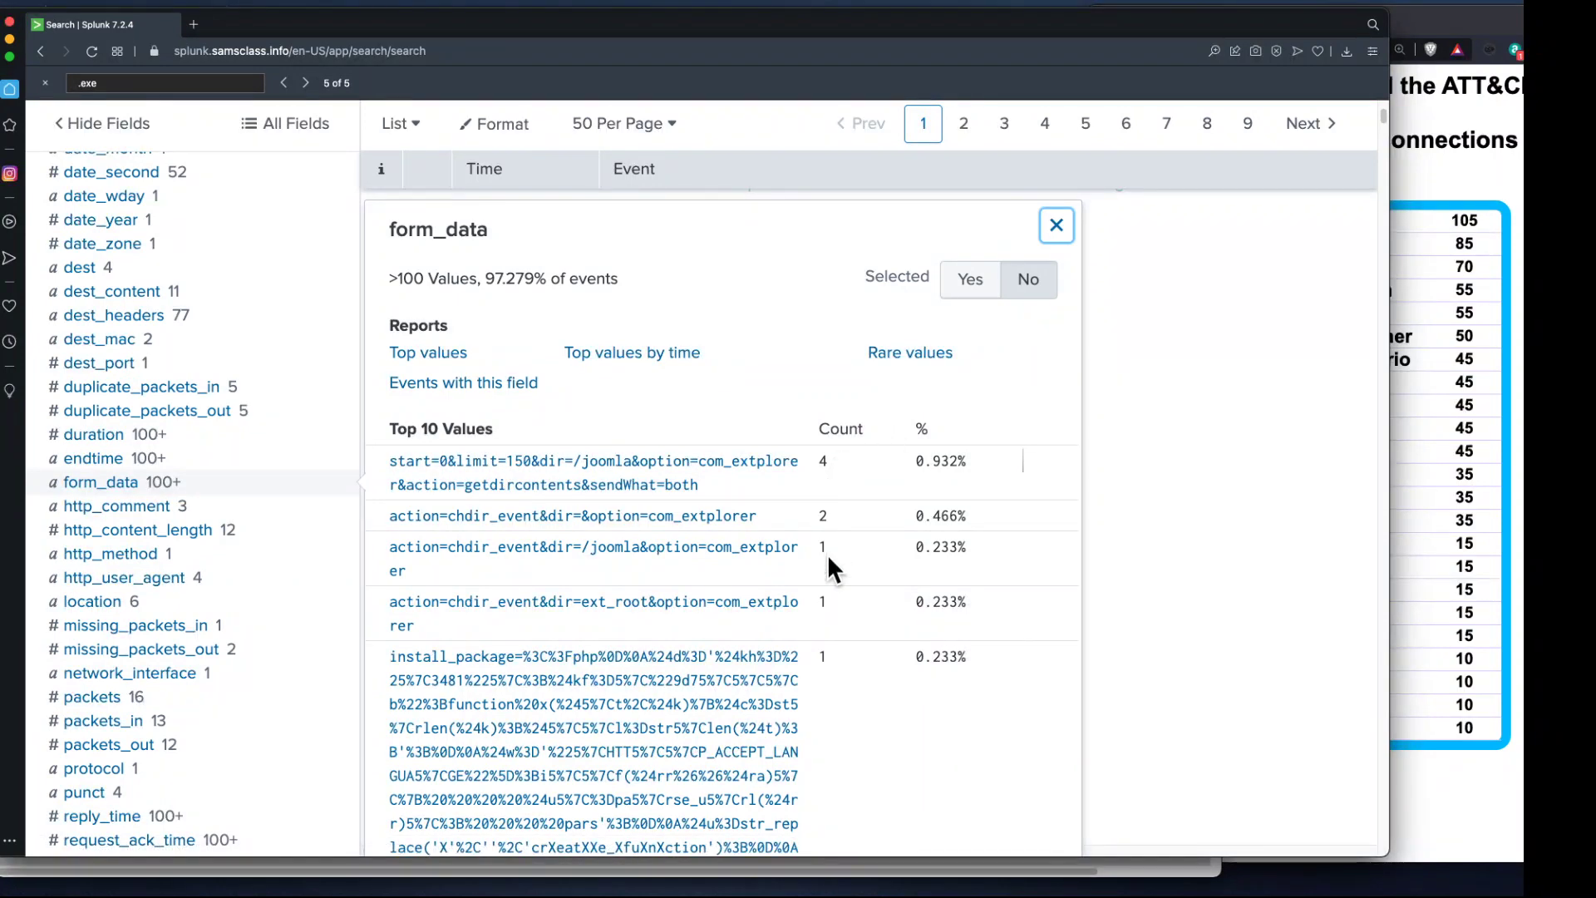
click(909, 353)
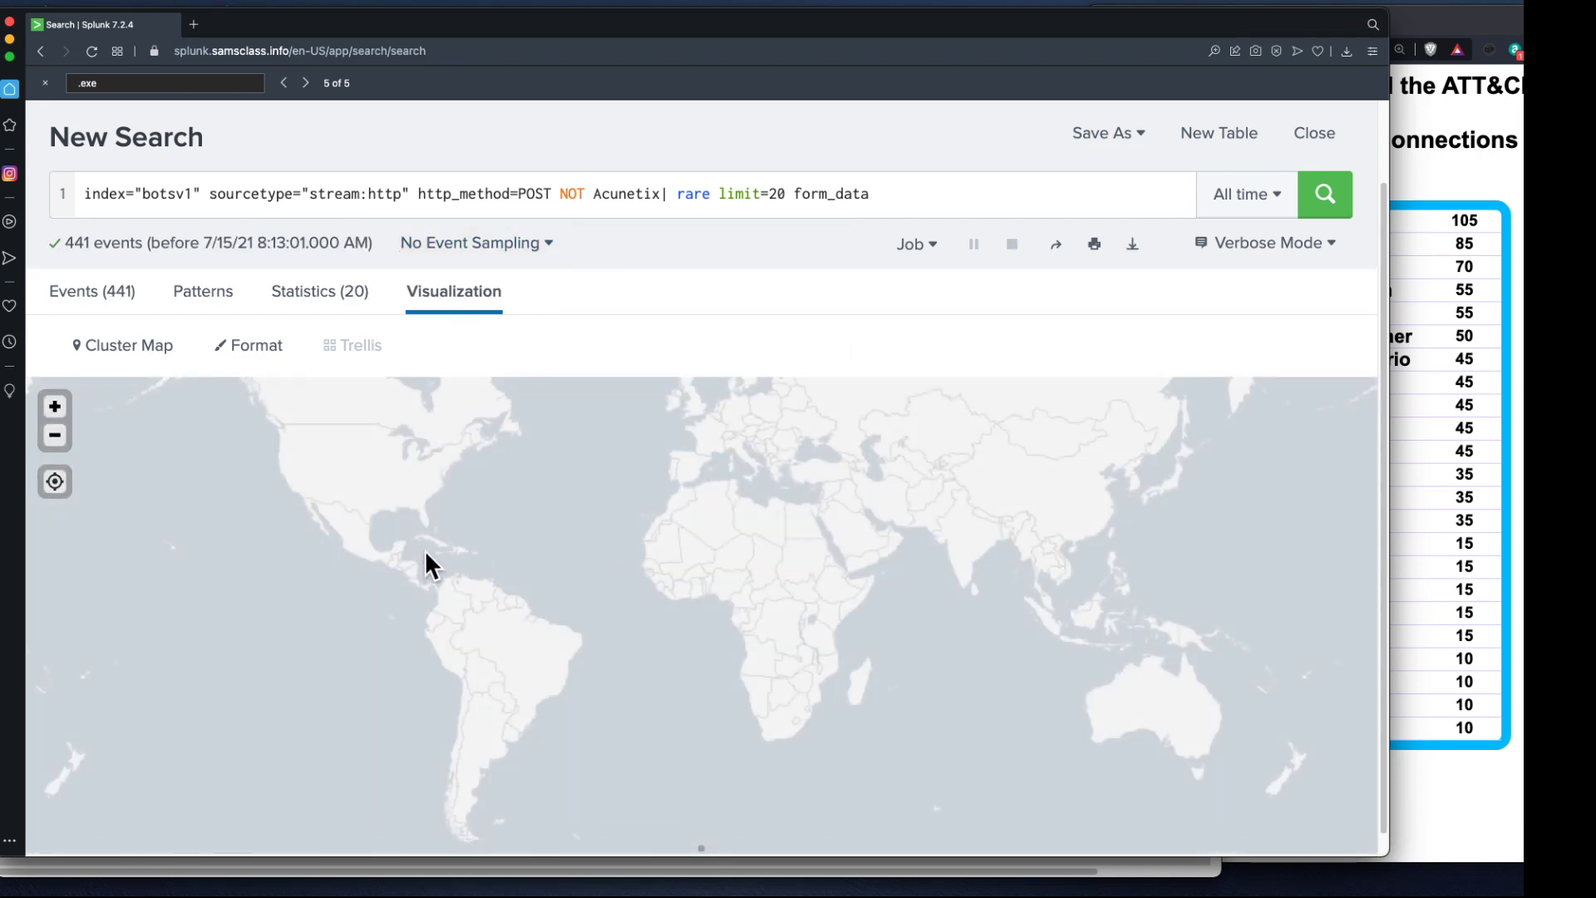
- Show the 20 rare form_data values as a table and inspect the admin &passwd= login rows
click(320, 301)
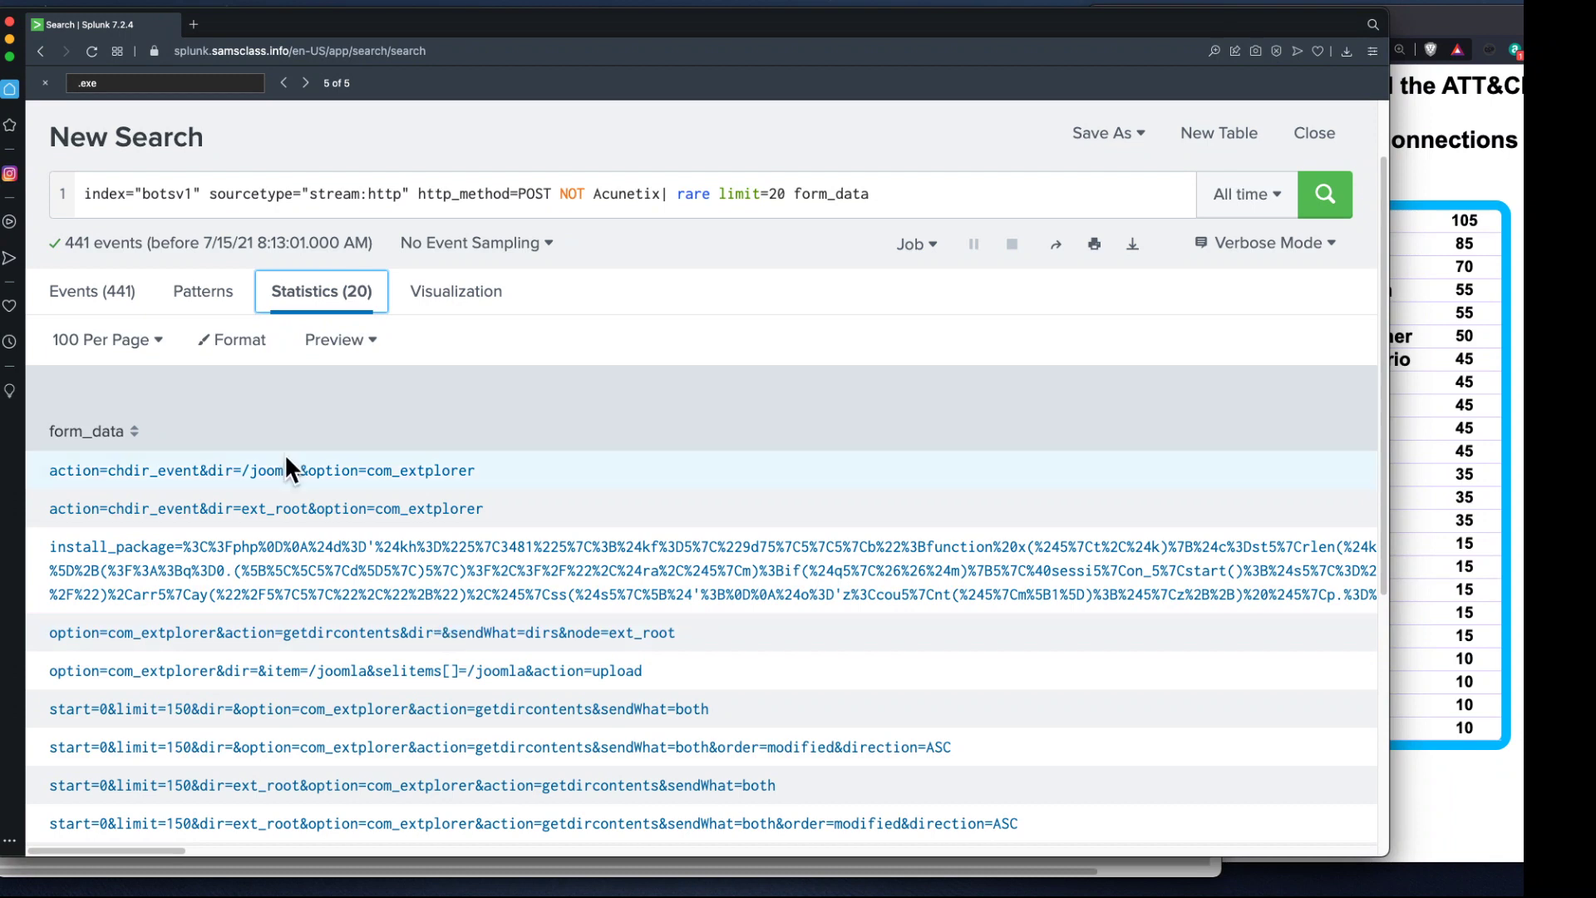
scroll(382, 723, down, 5)
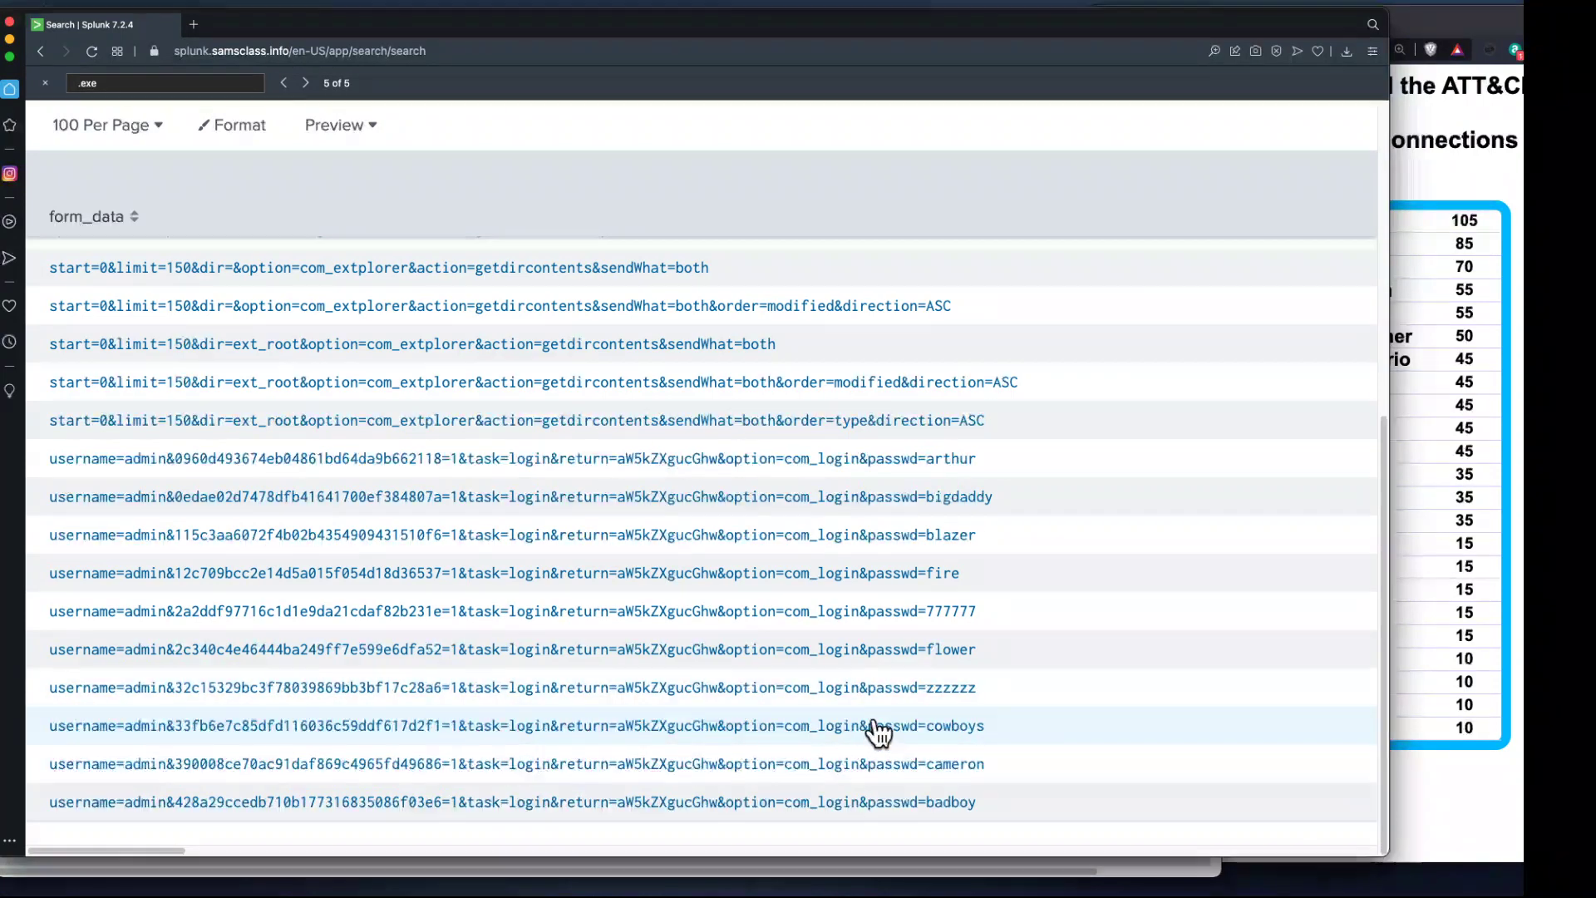
double_click(930, 698)
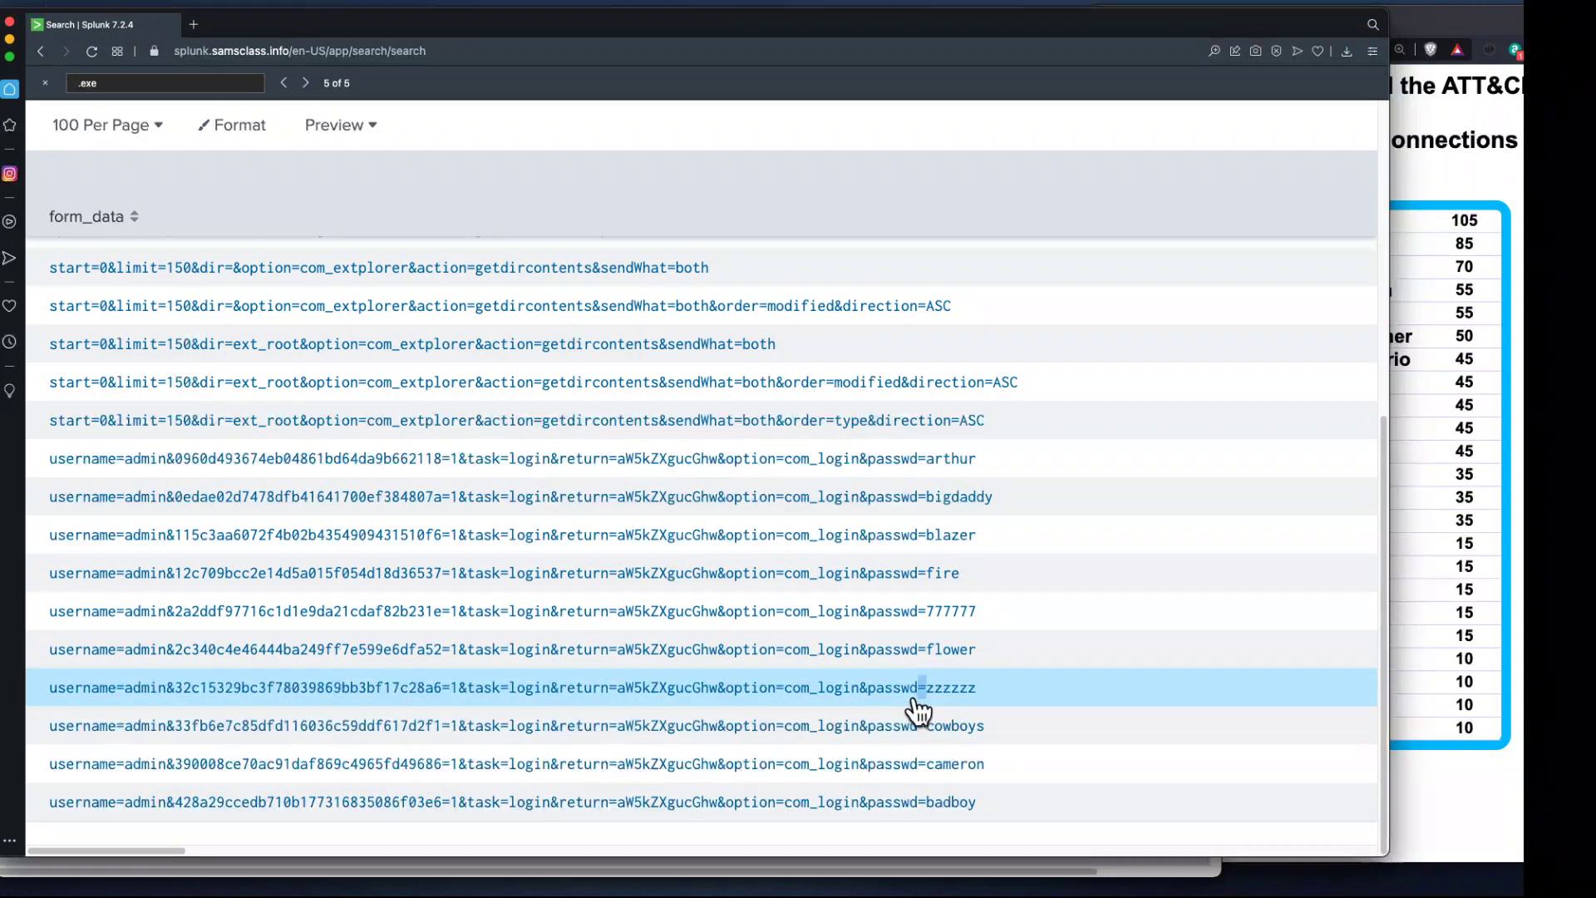
double_click(863, 700)
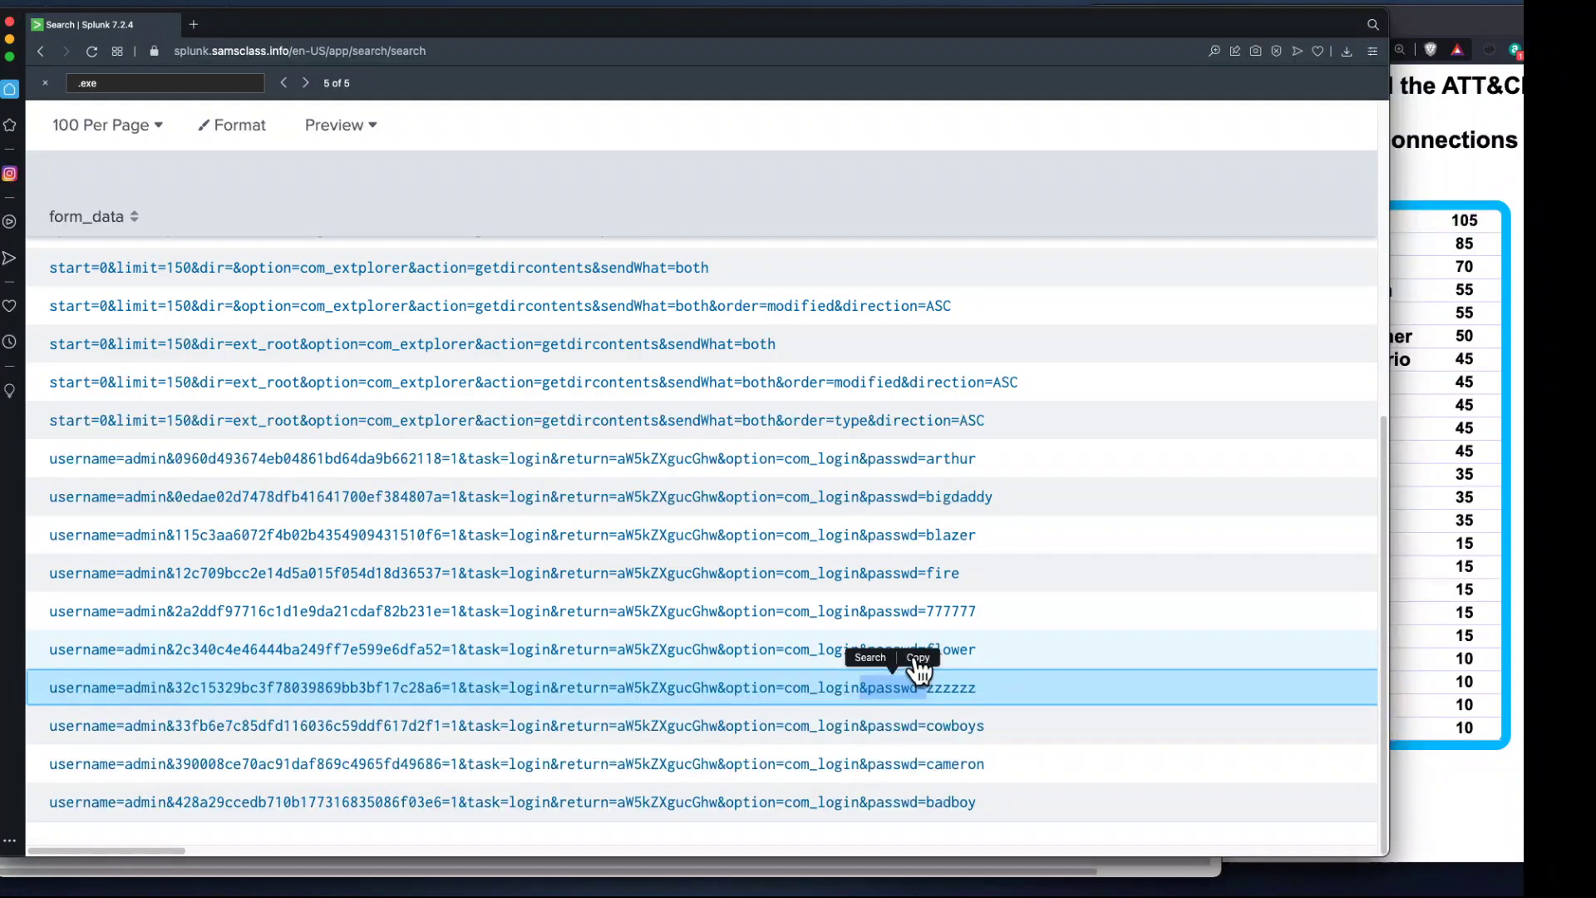
scroll(914, 667, up, 8)
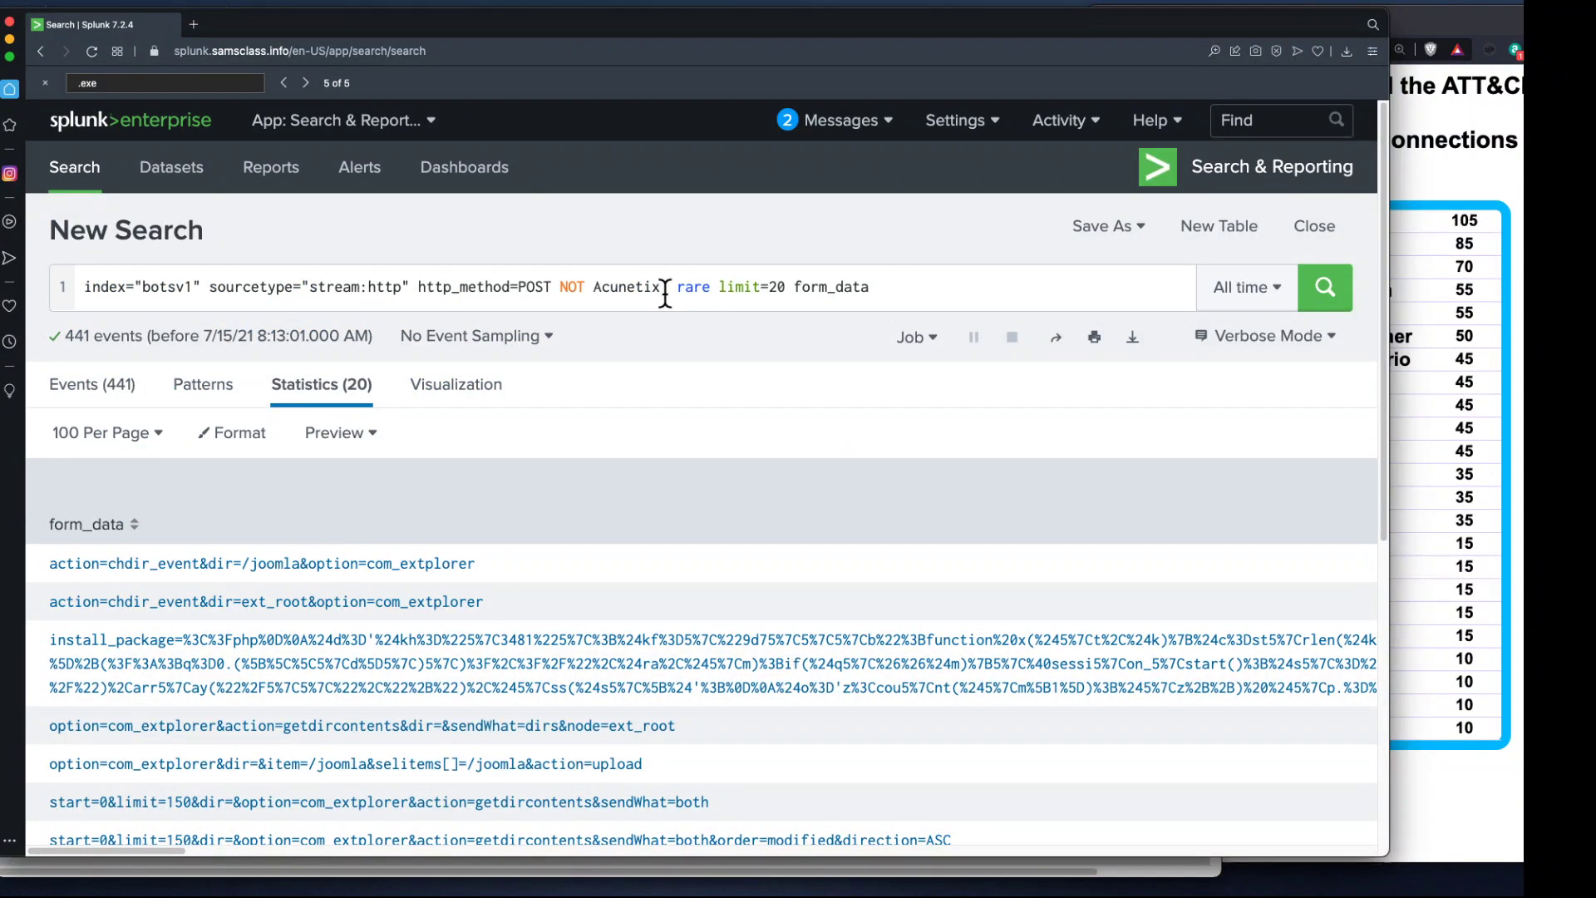
drag(683, 293, 916, 291)
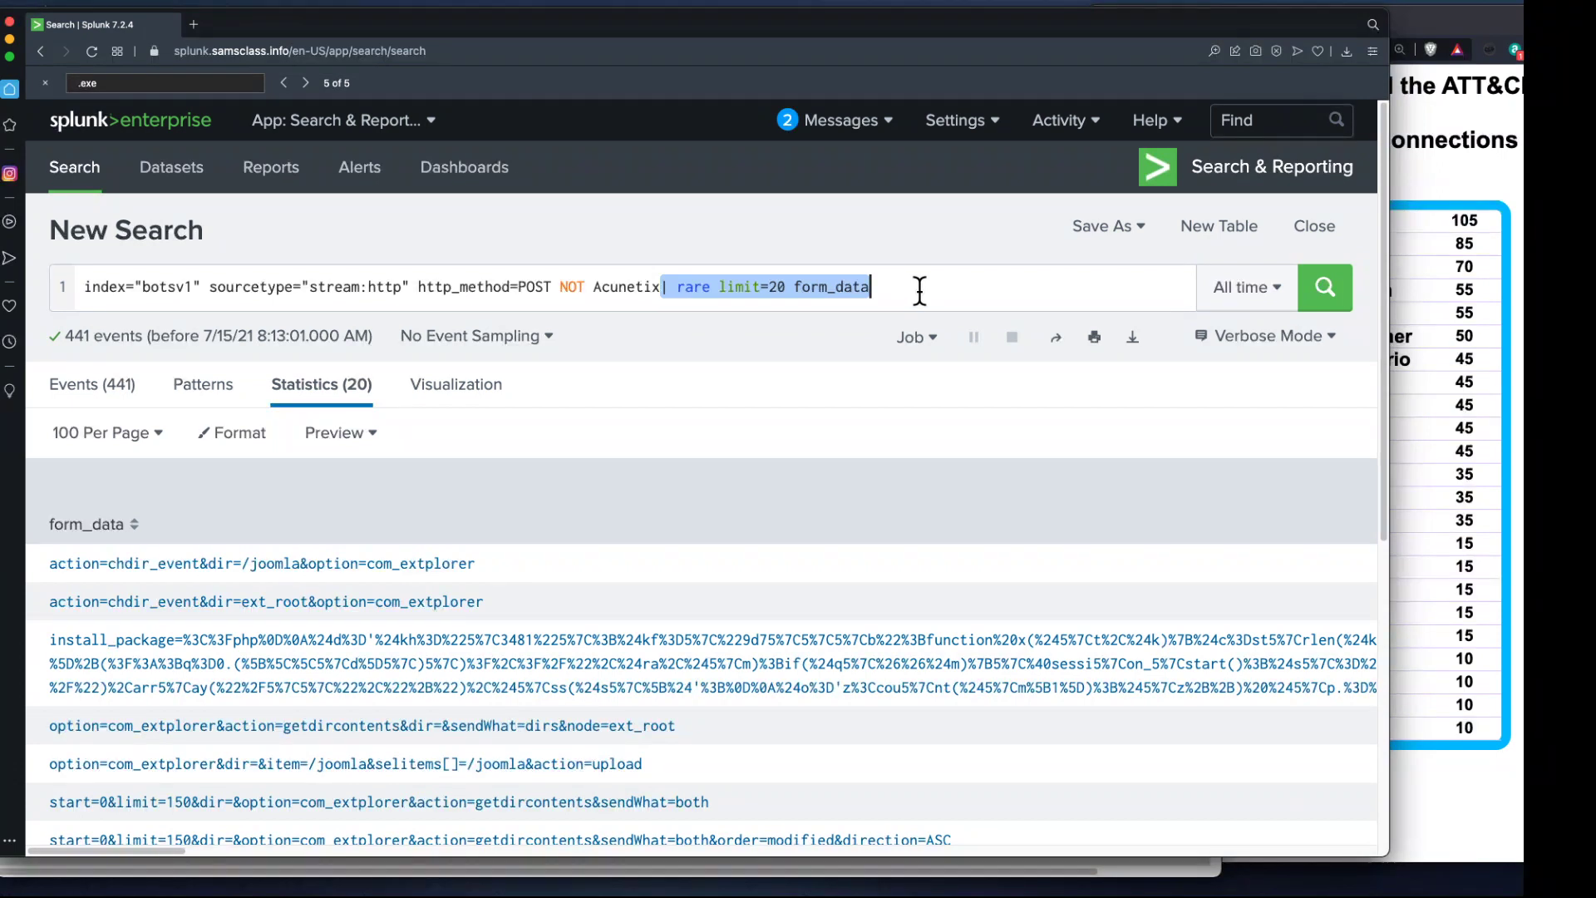
- Replace the rare form_data command with &passwd= and rerun, returning 413 login-attempt events
click(919, 290)
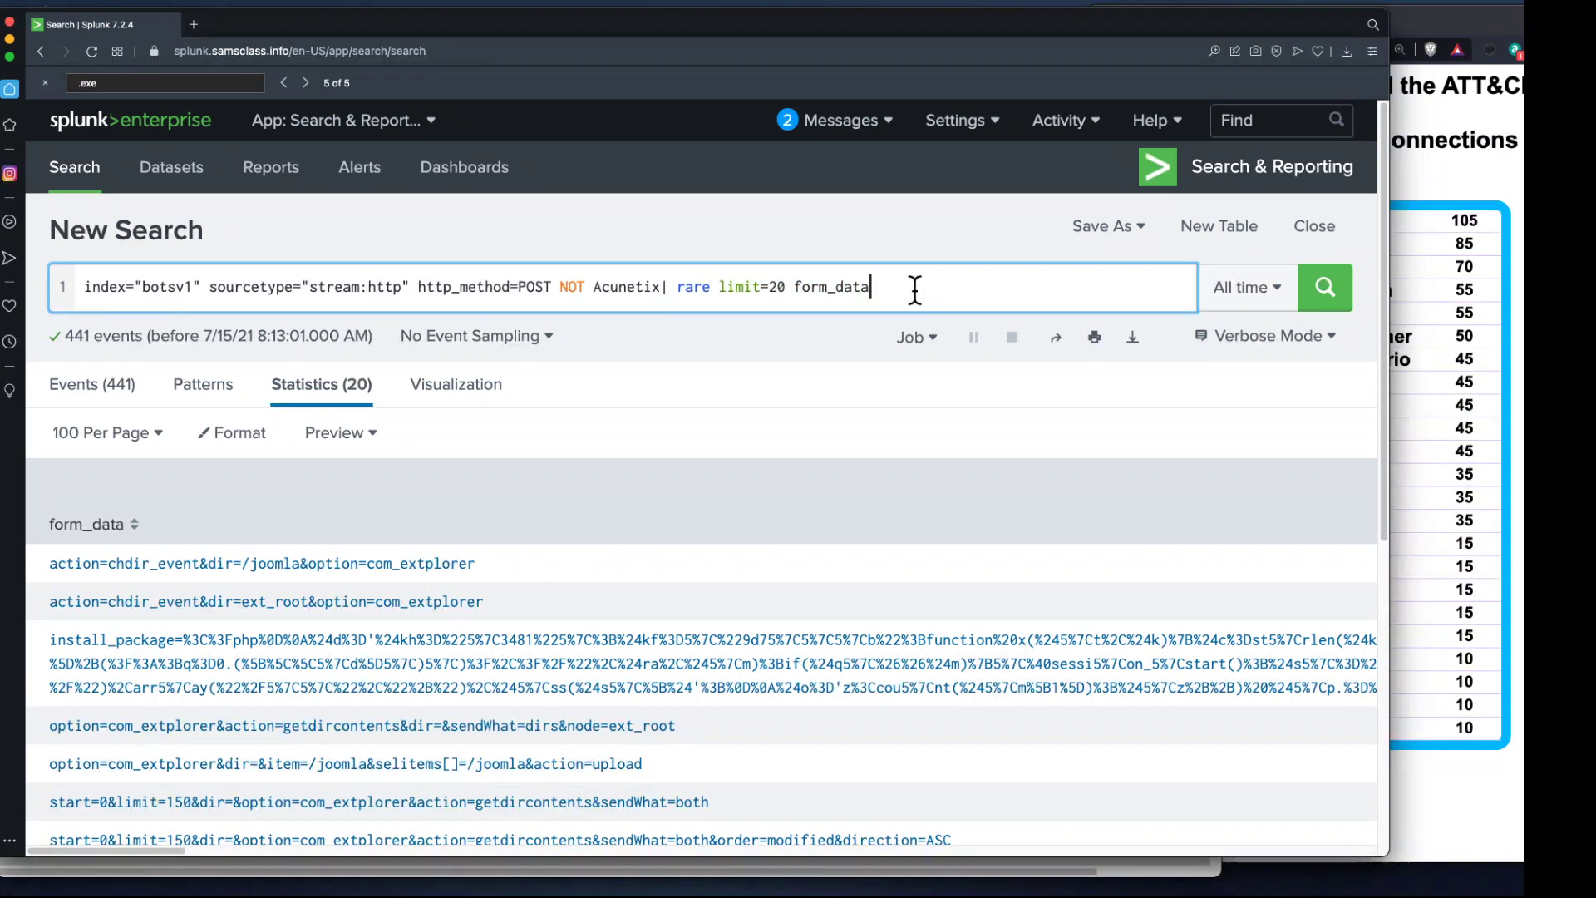
drag(663, 292, 1024, 301)
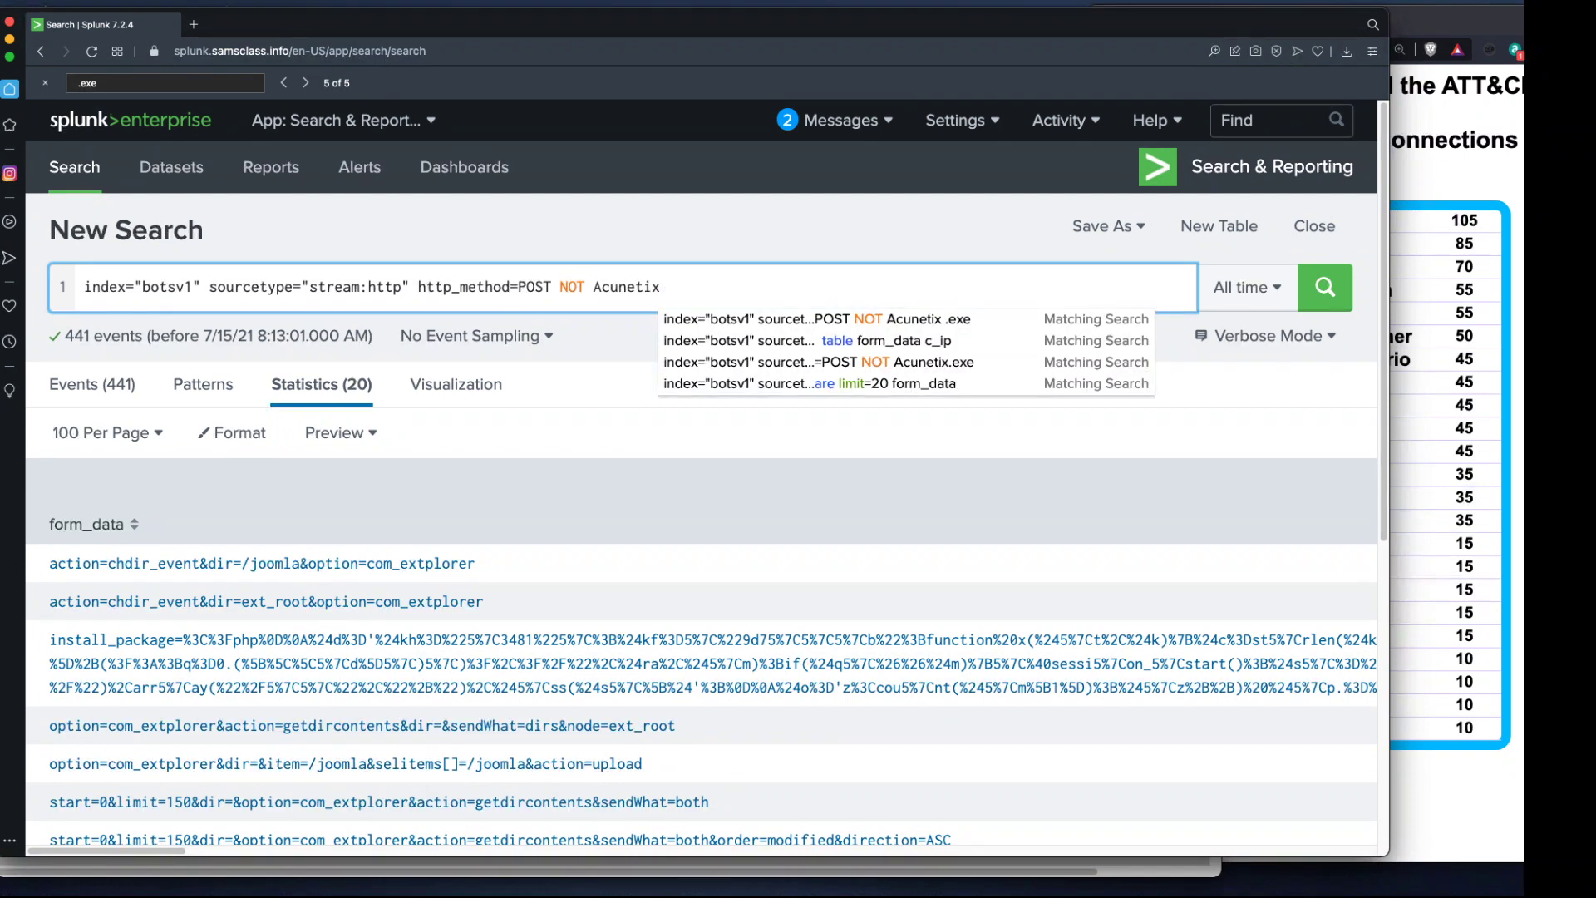
text(&passwd=)
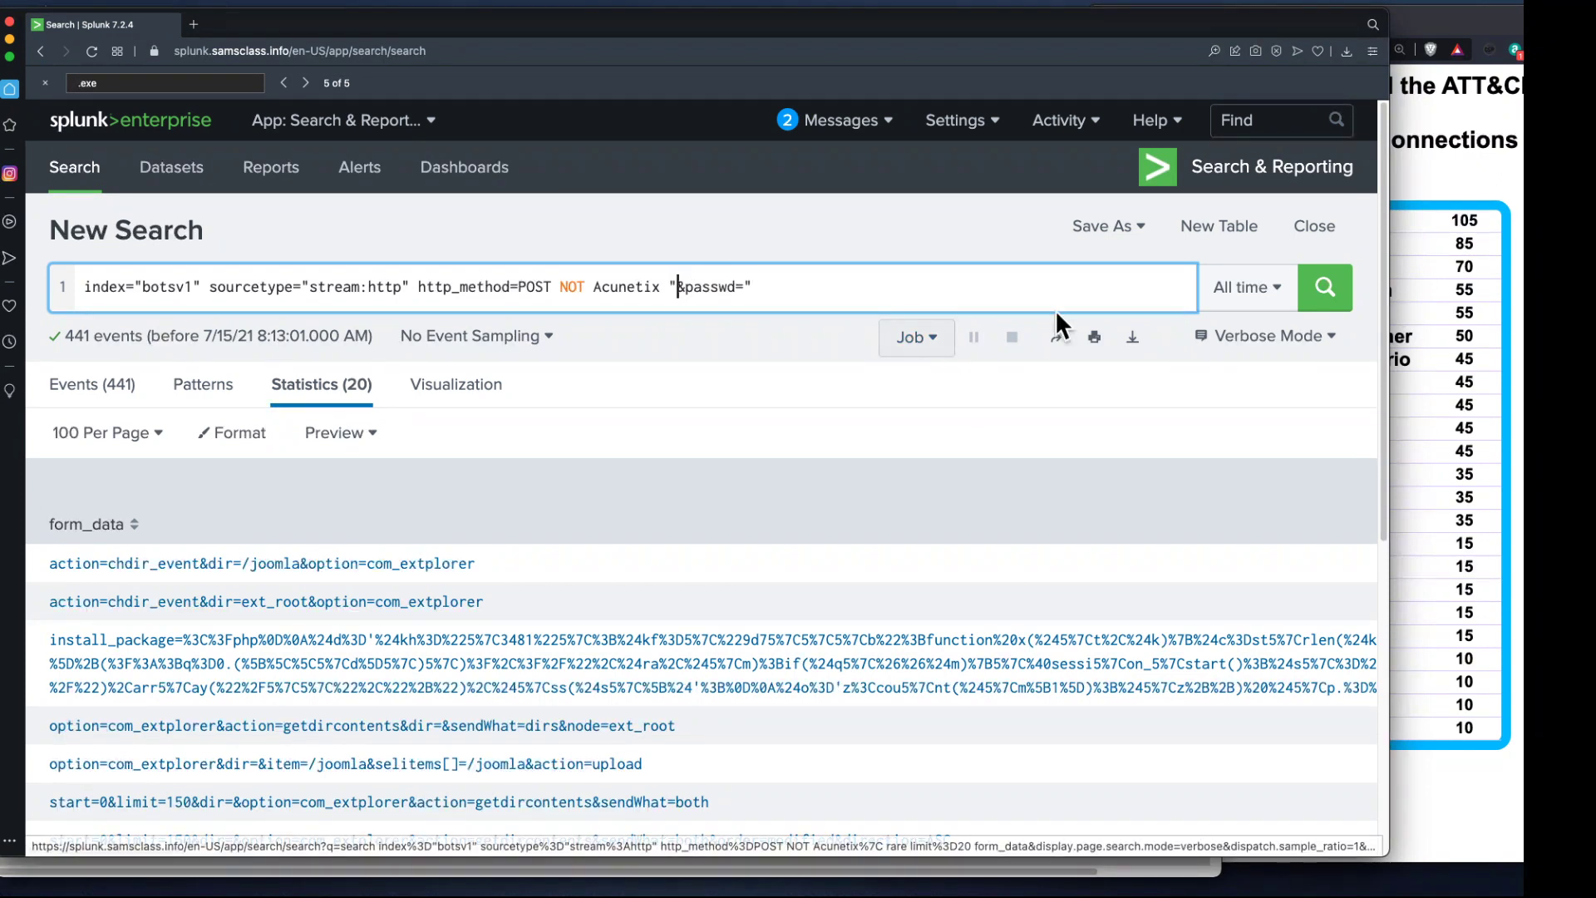
click(1321, 295)
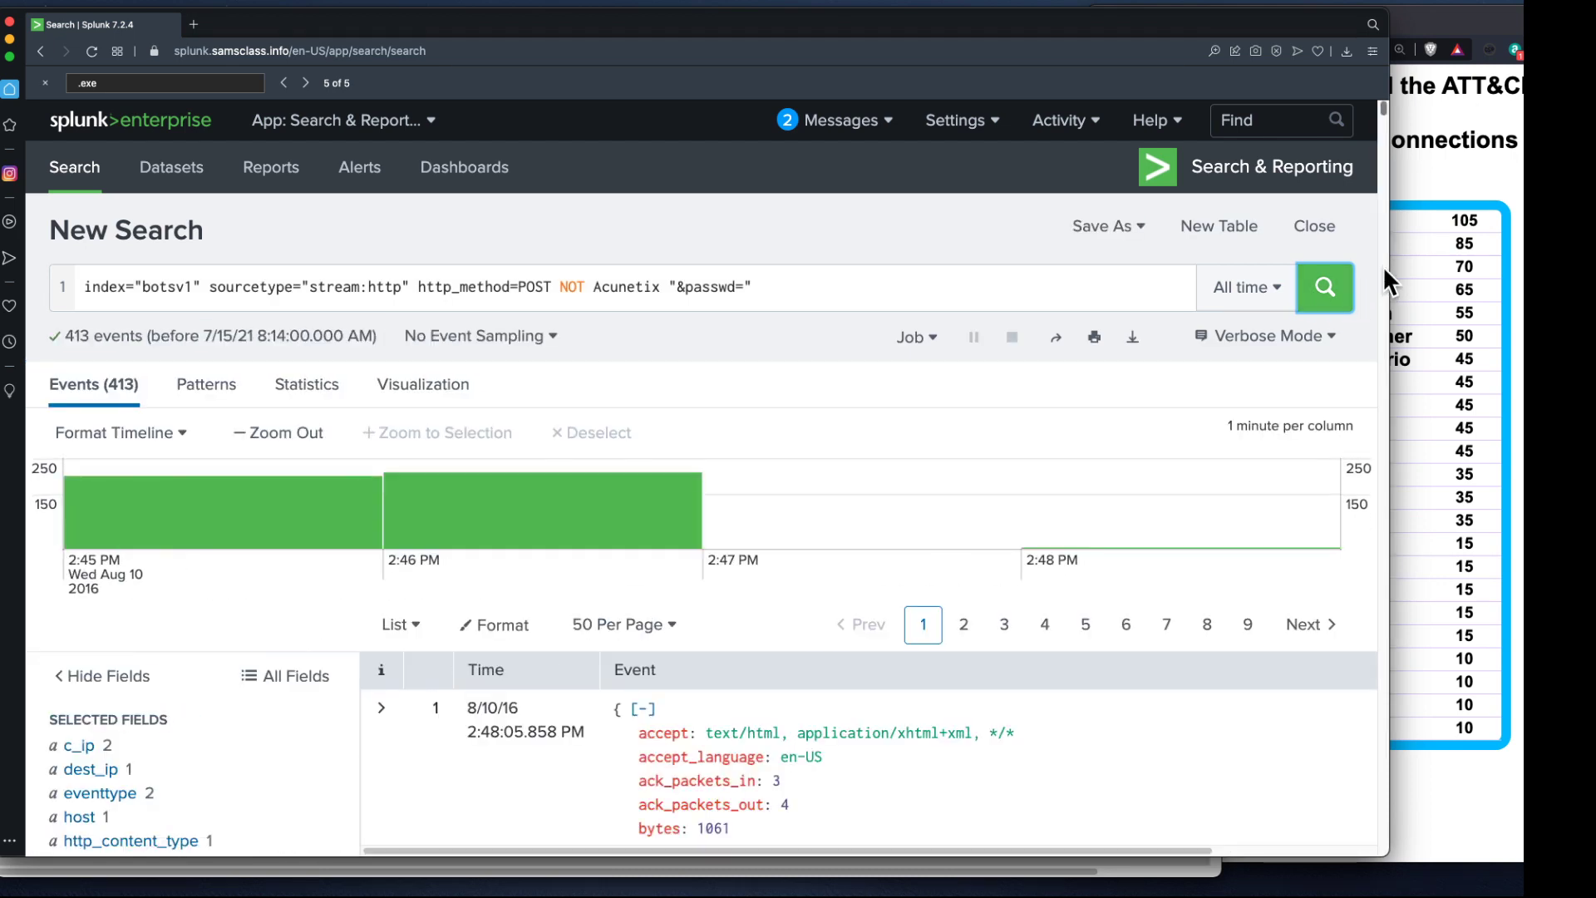
scroll(956, 715, down, 6)
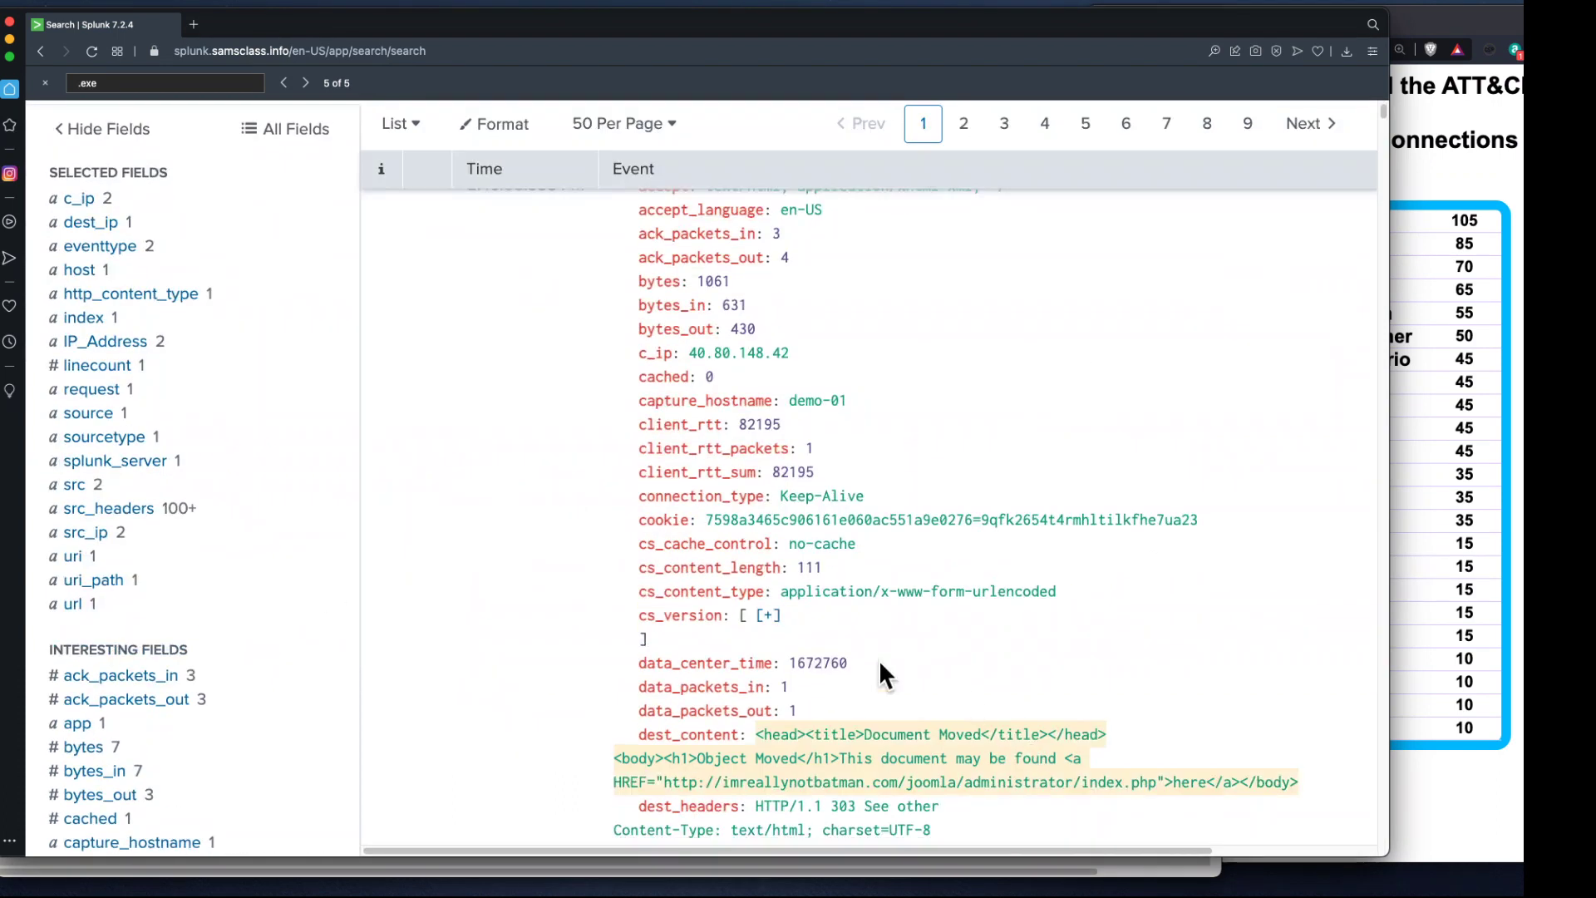
scroll(257, 620, down, 5)
scroll(261, 605, down, 10)
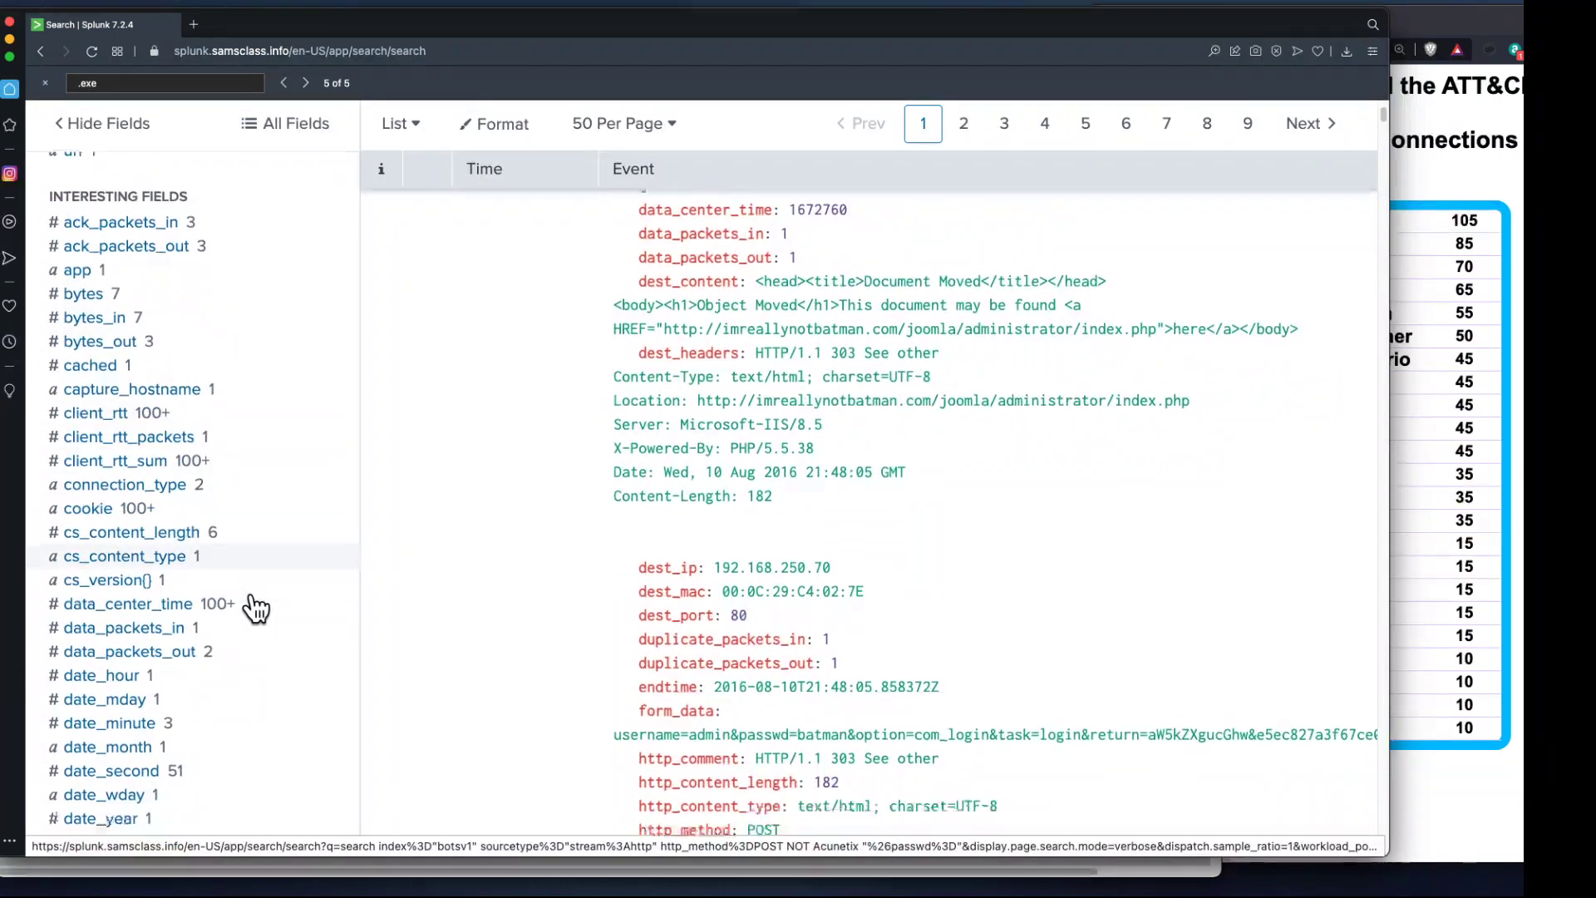
scroll(259, 607, down, 2)
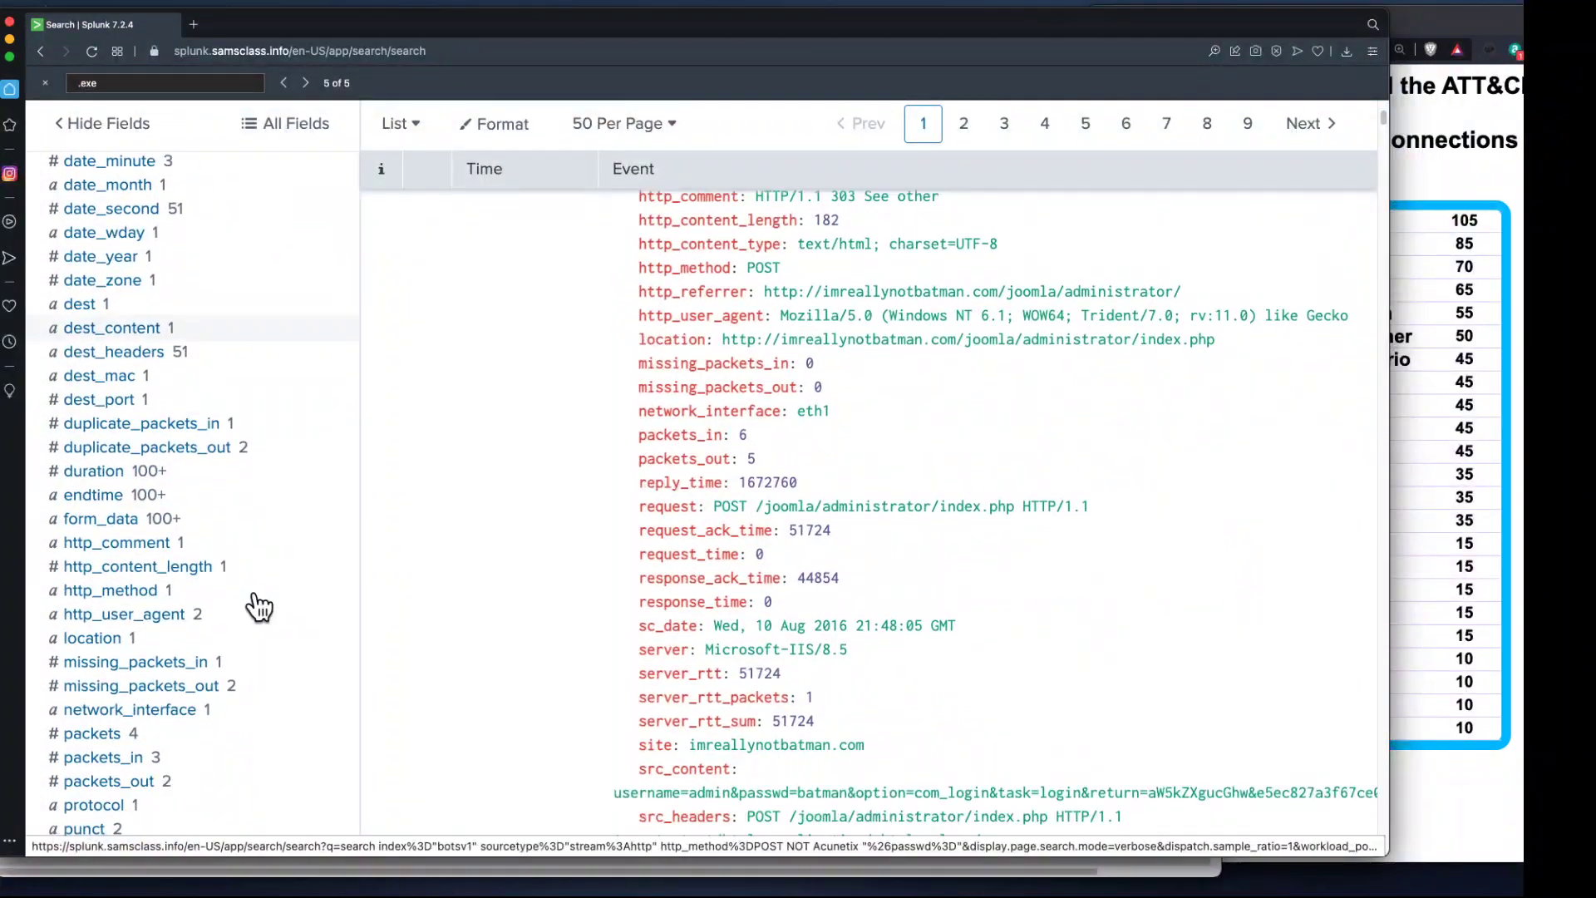
click(122, 522)
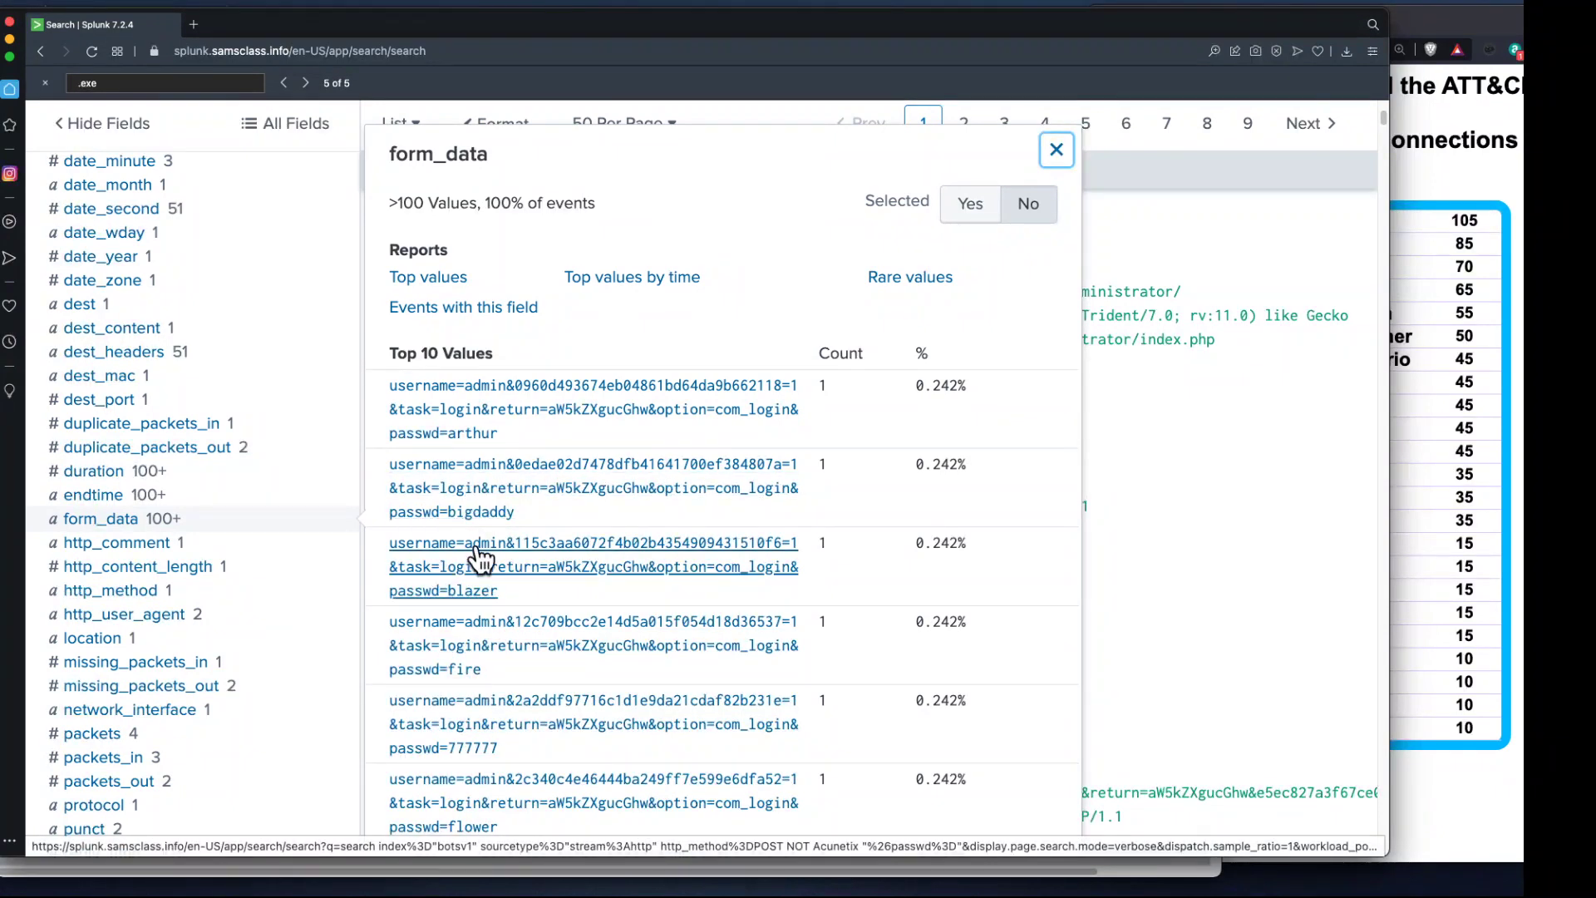
scroll(823, 541, down, 15)
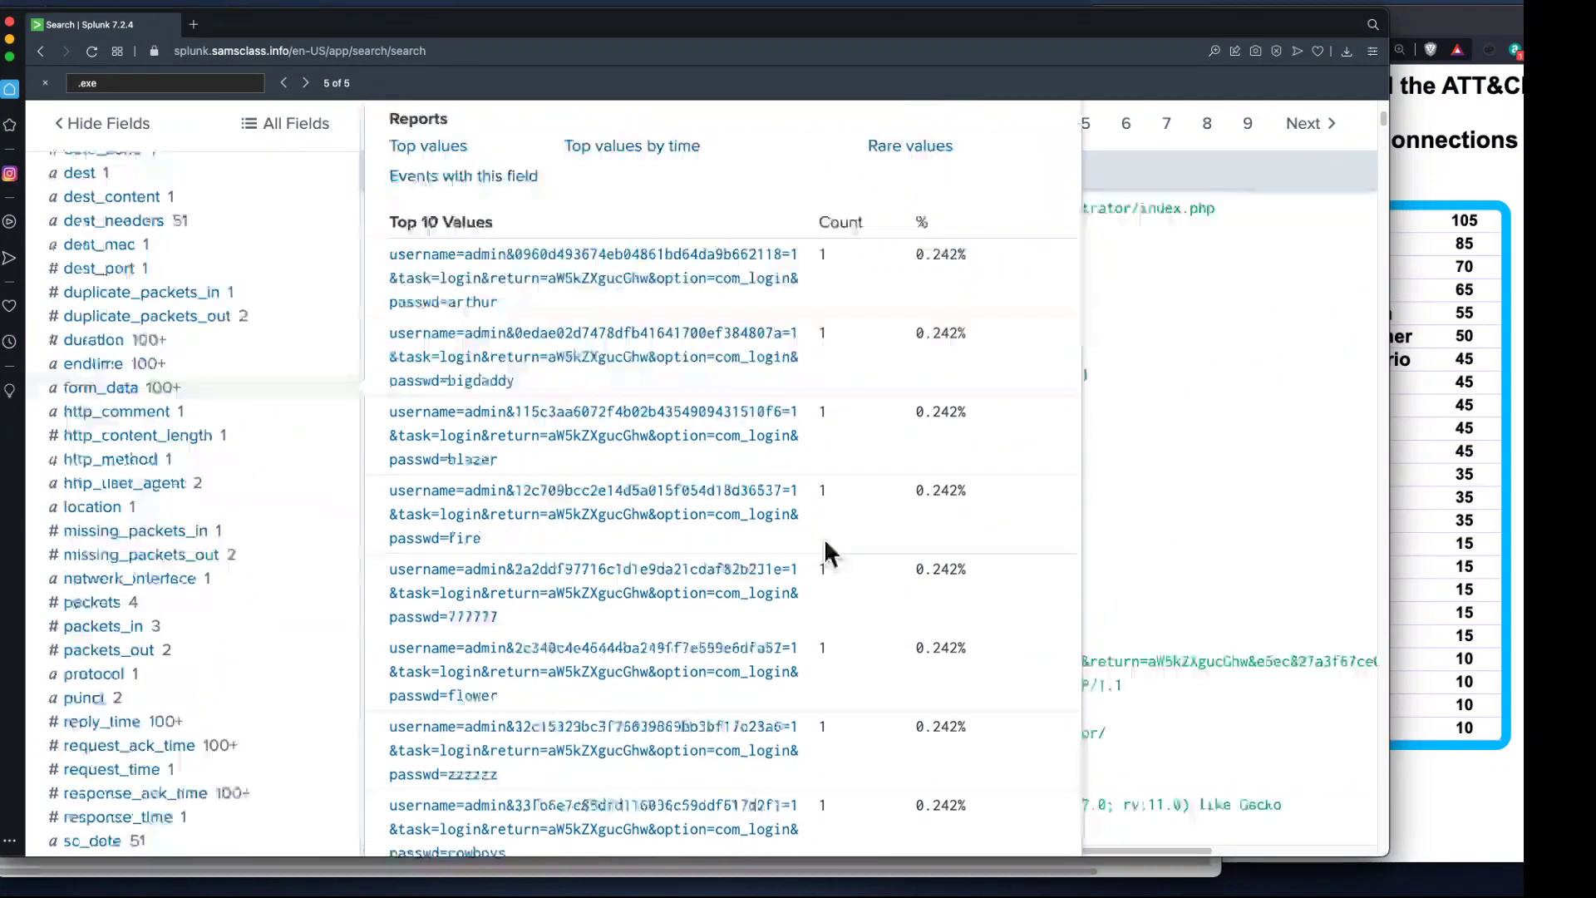
scroll(819, 548, up, 15)
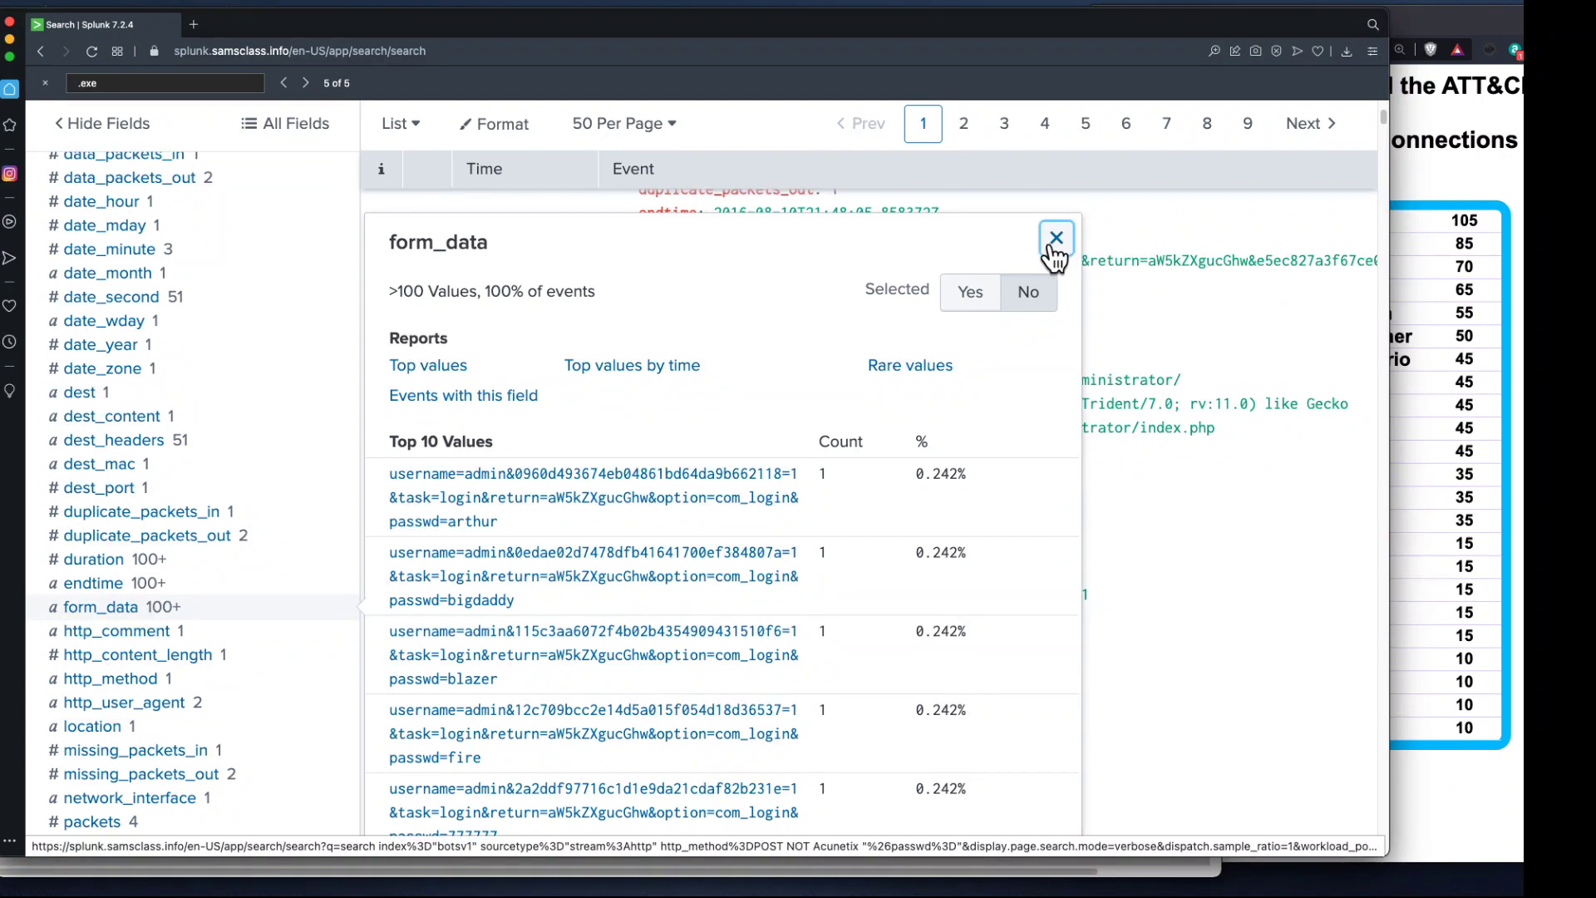
click(1054, 241)
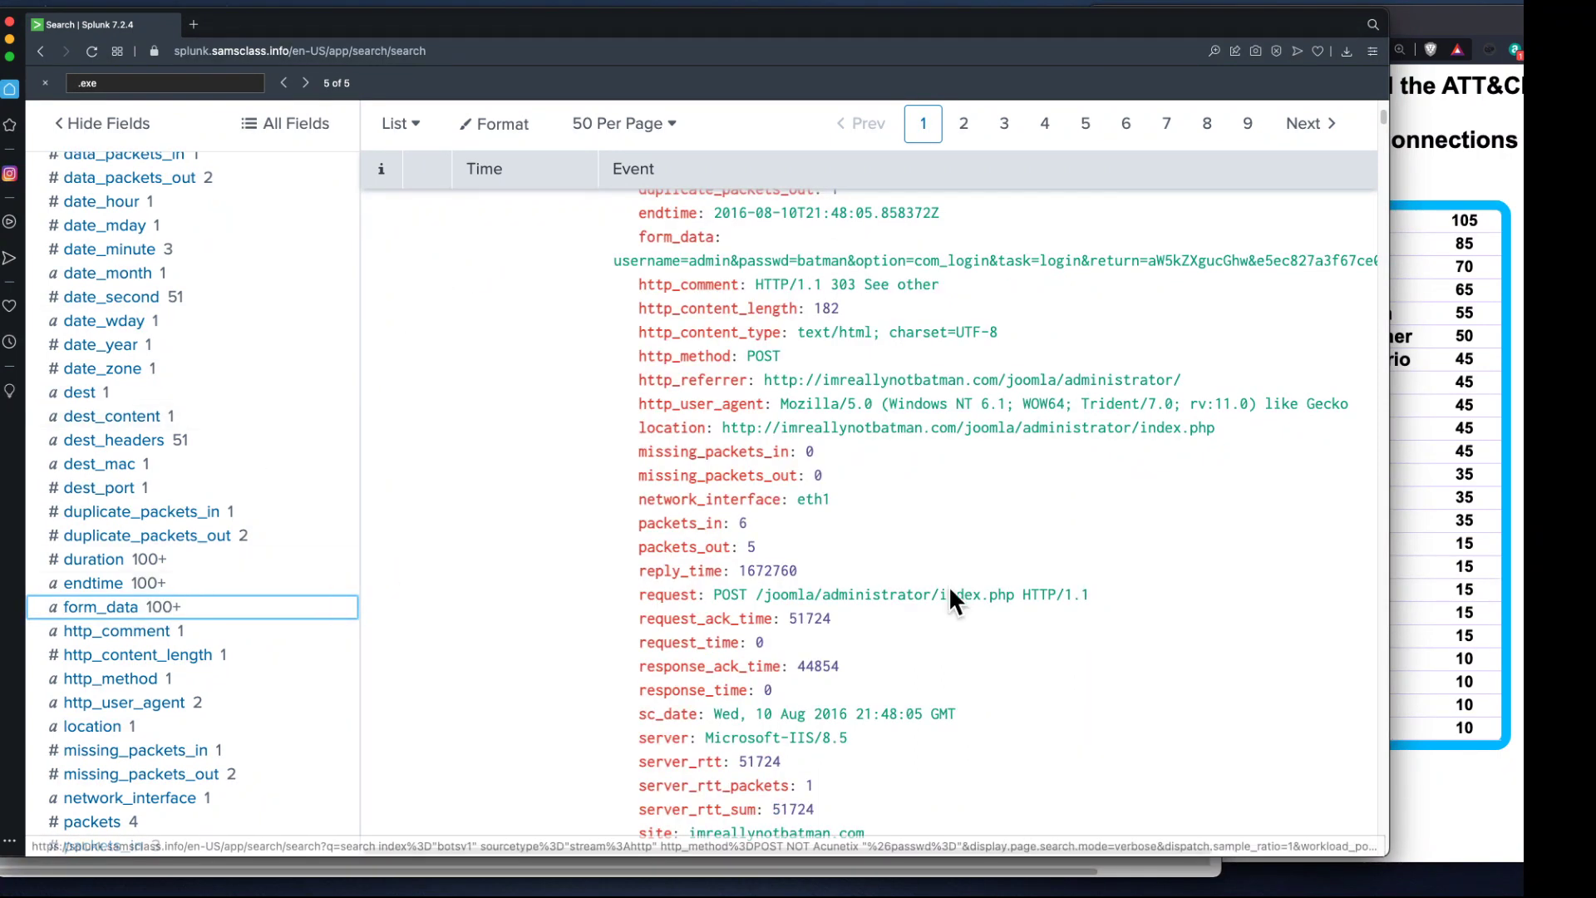
drag(1385, 116, 1385, 97)
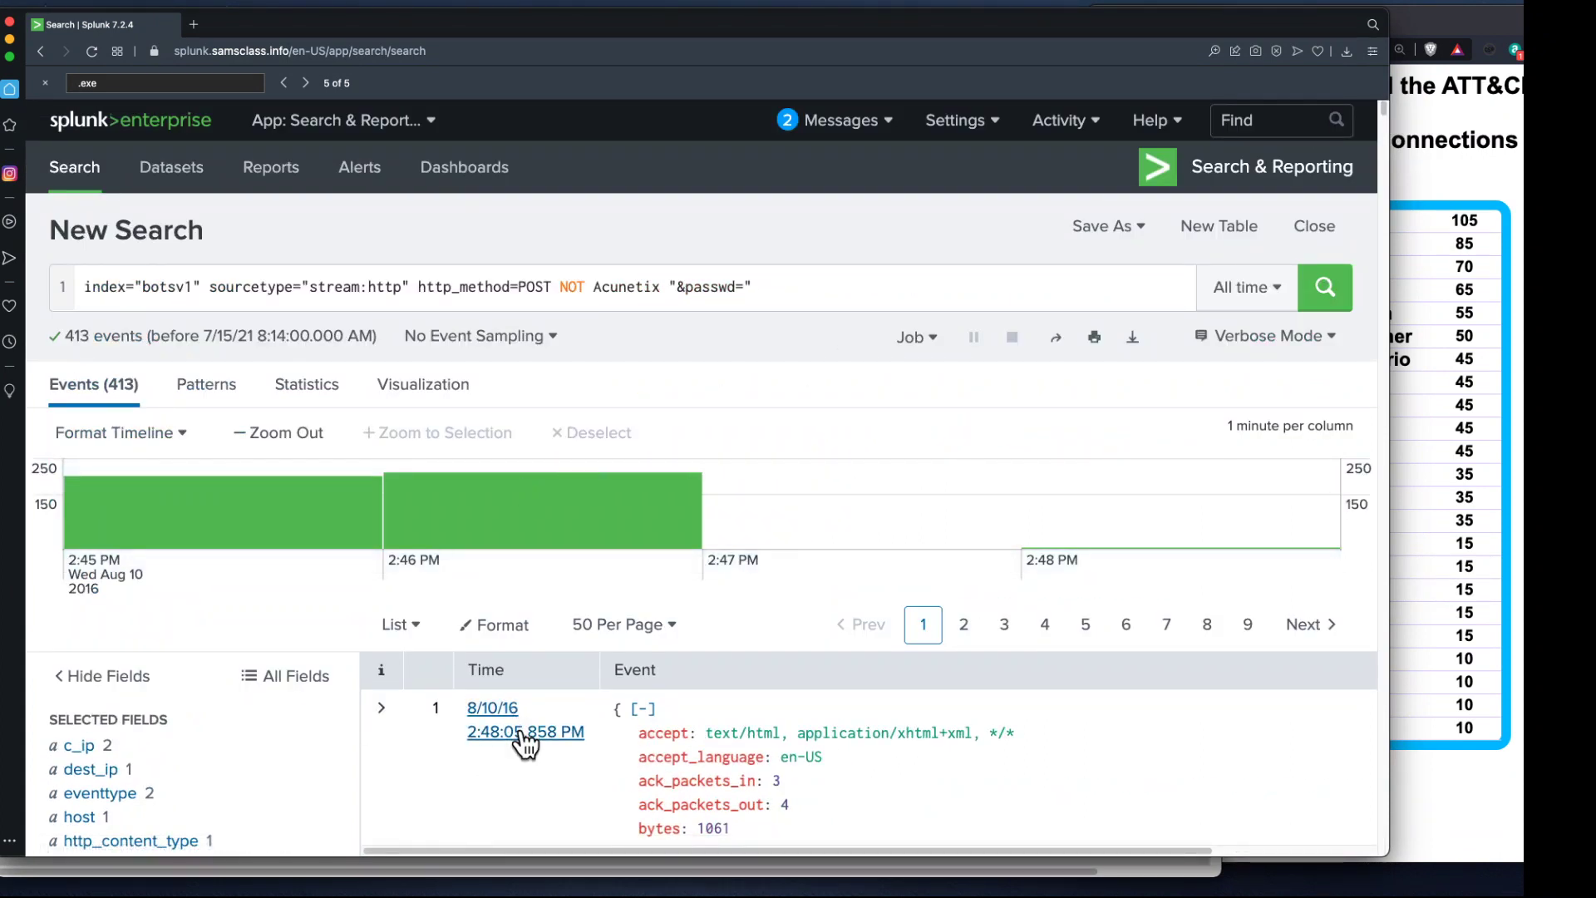
scroll(535, 739, down, 1)
scroll(533, 734, down, 5)
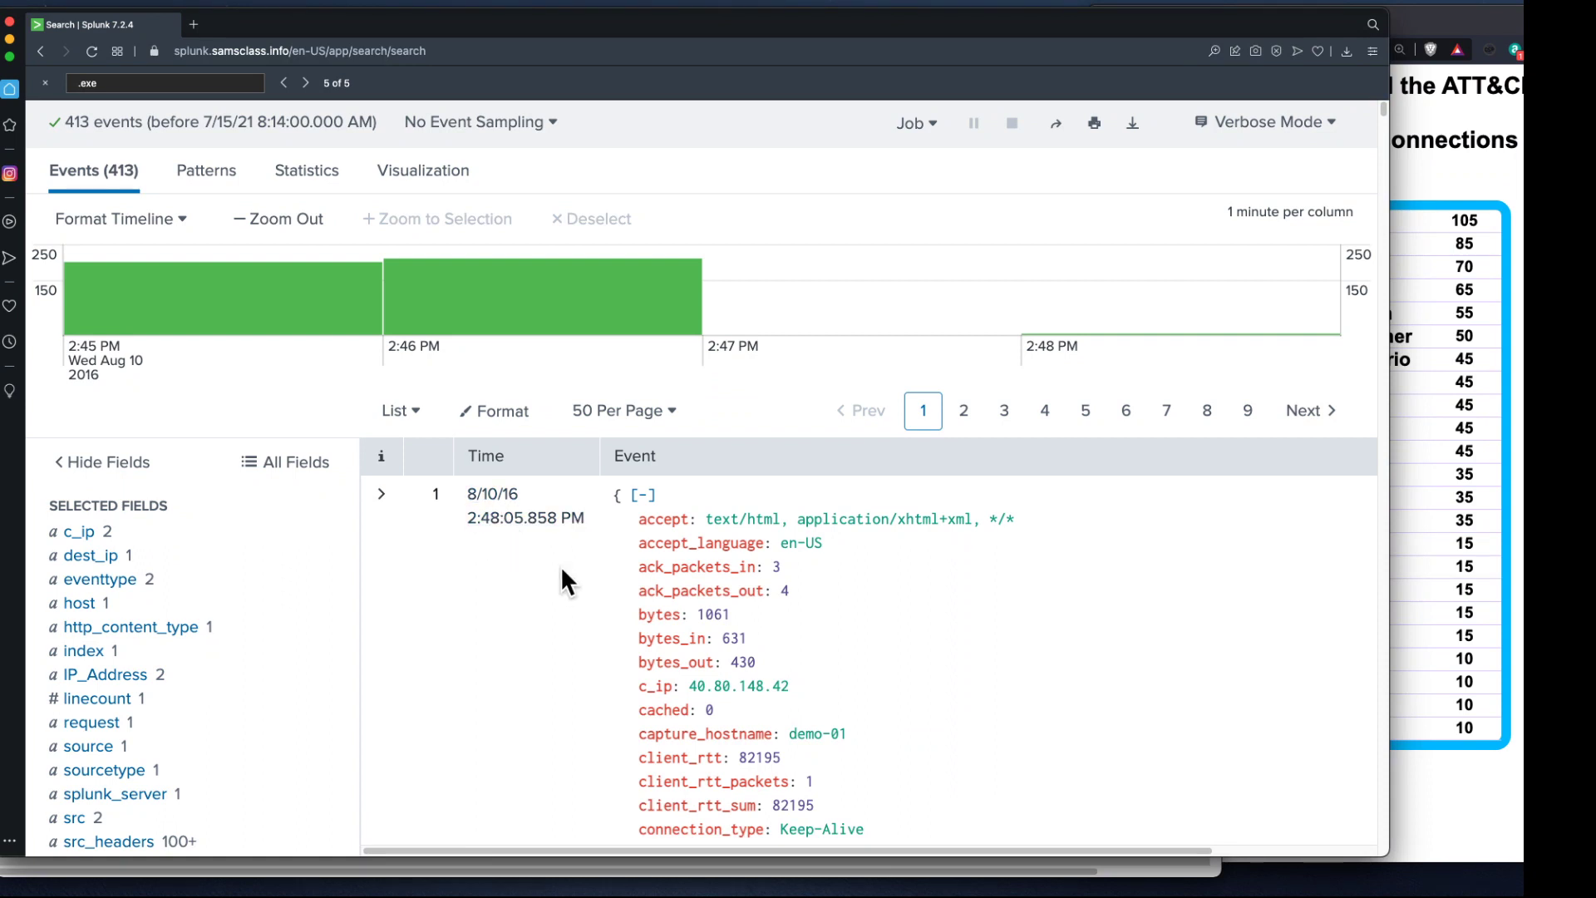
scroll(560, 565, down, 8)
scroll(561, 567, down, 15)
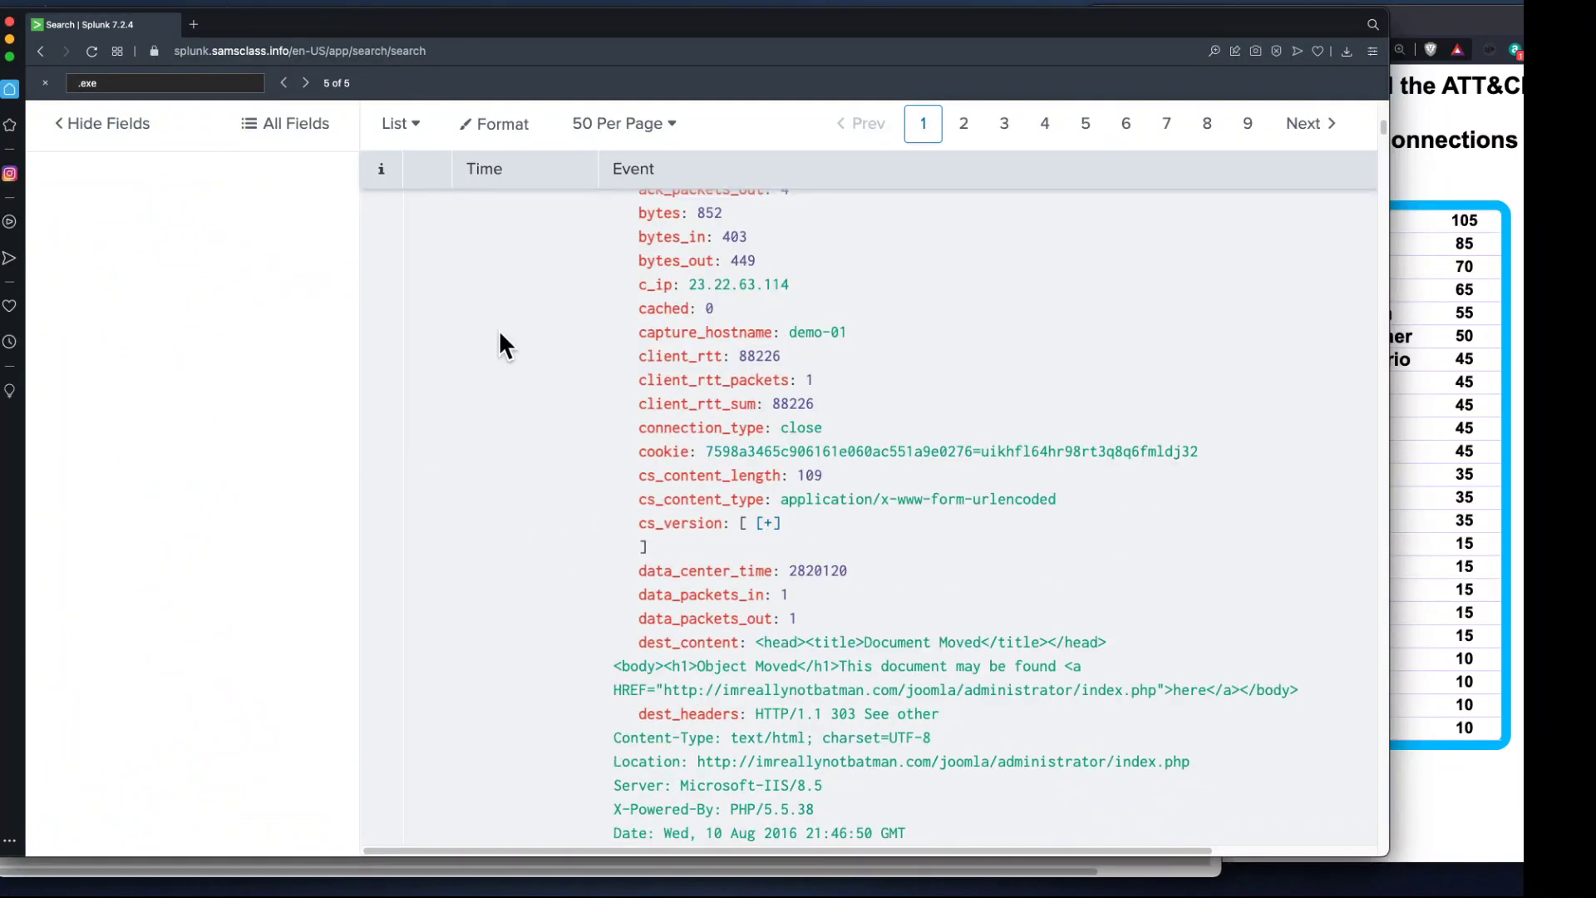
scroll(499, 374, up, 4)
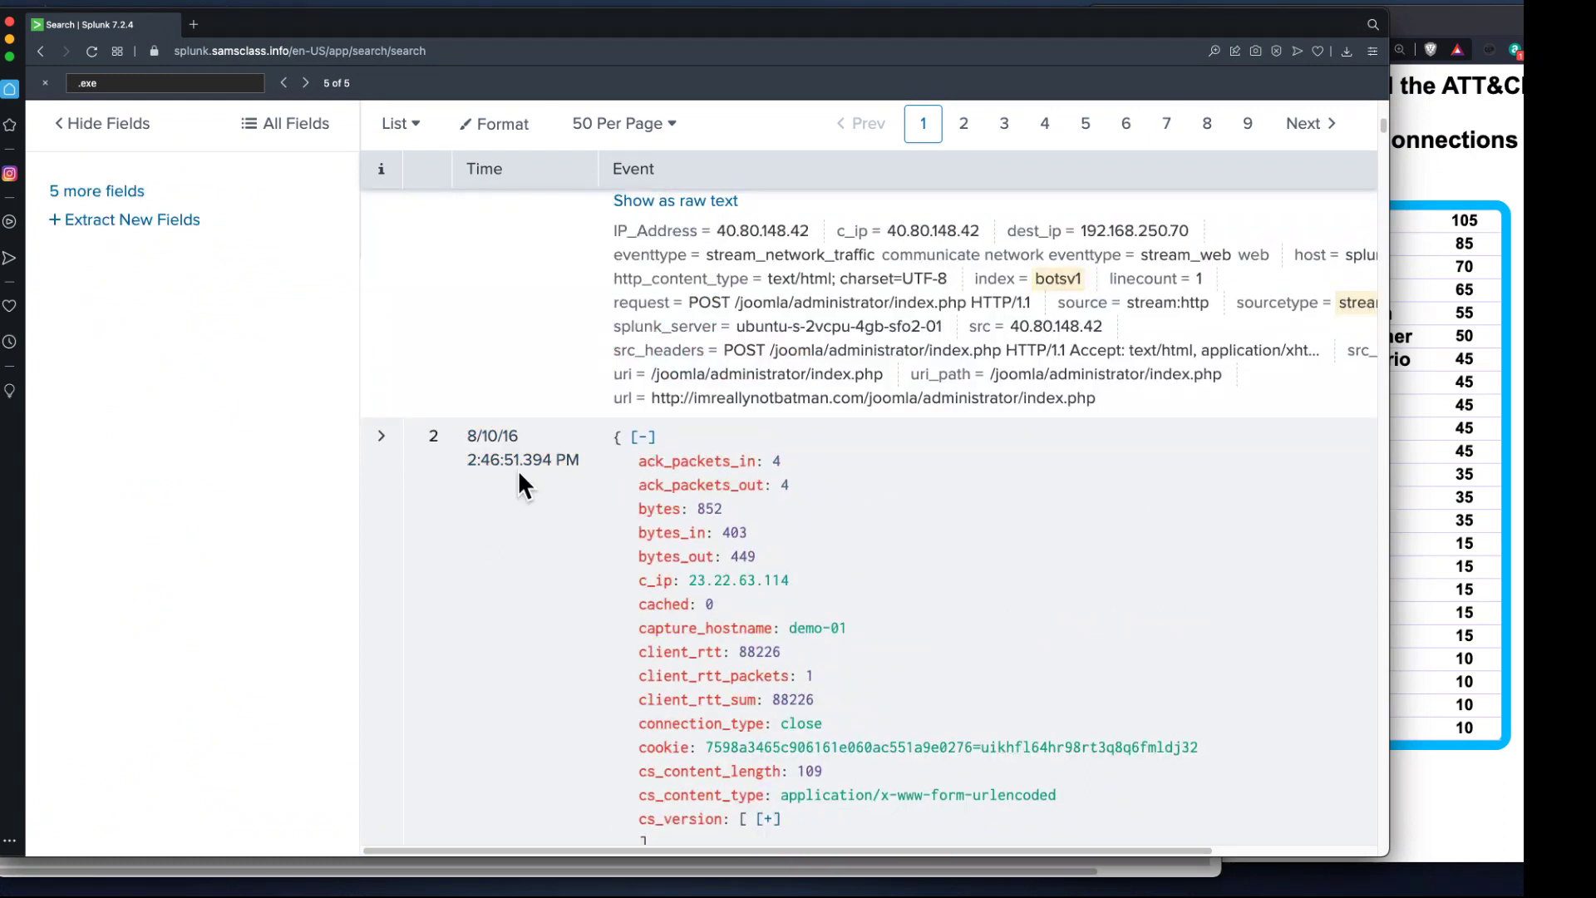
scroll(517, 471, up, 20)
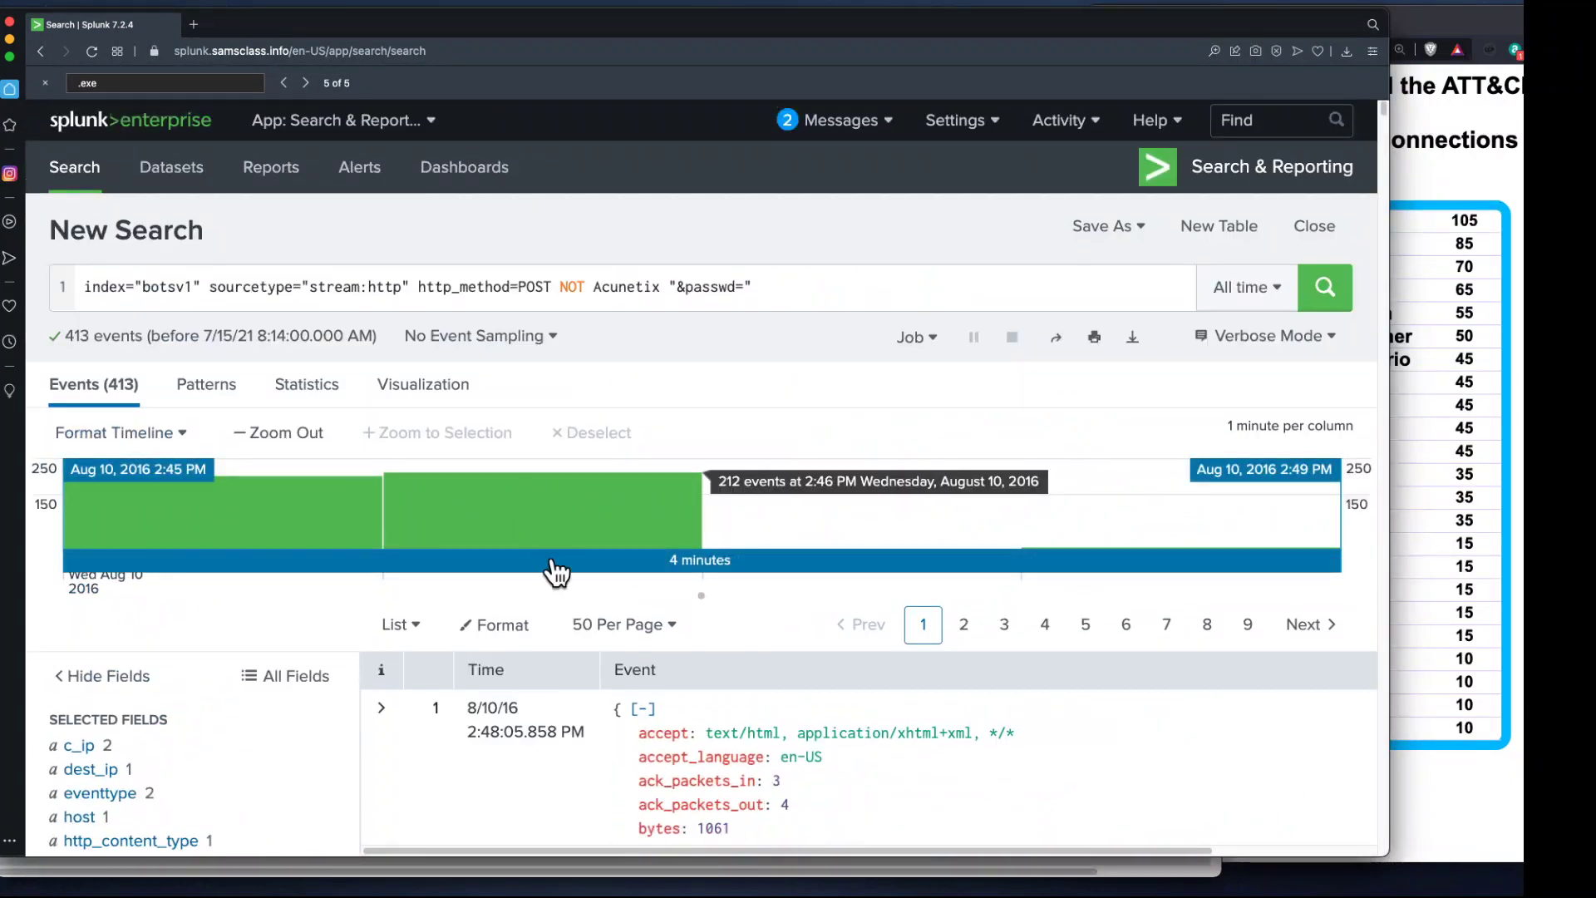
- Display the 413 &passwd= events in Table format and scroll through their login times
click(420, 630)
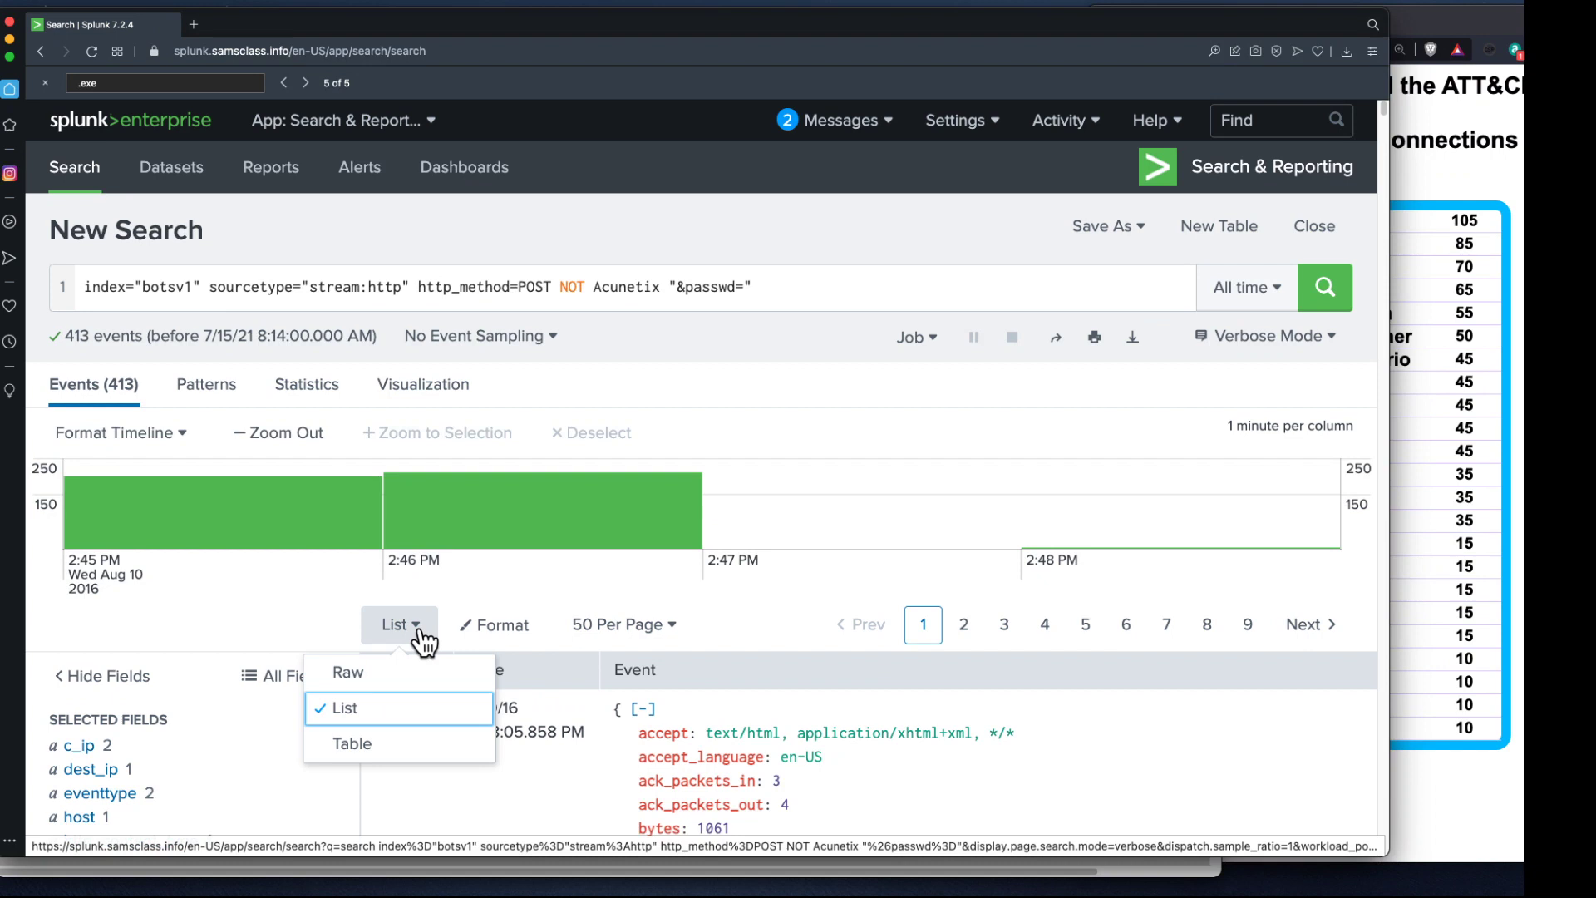
click(381, 745)
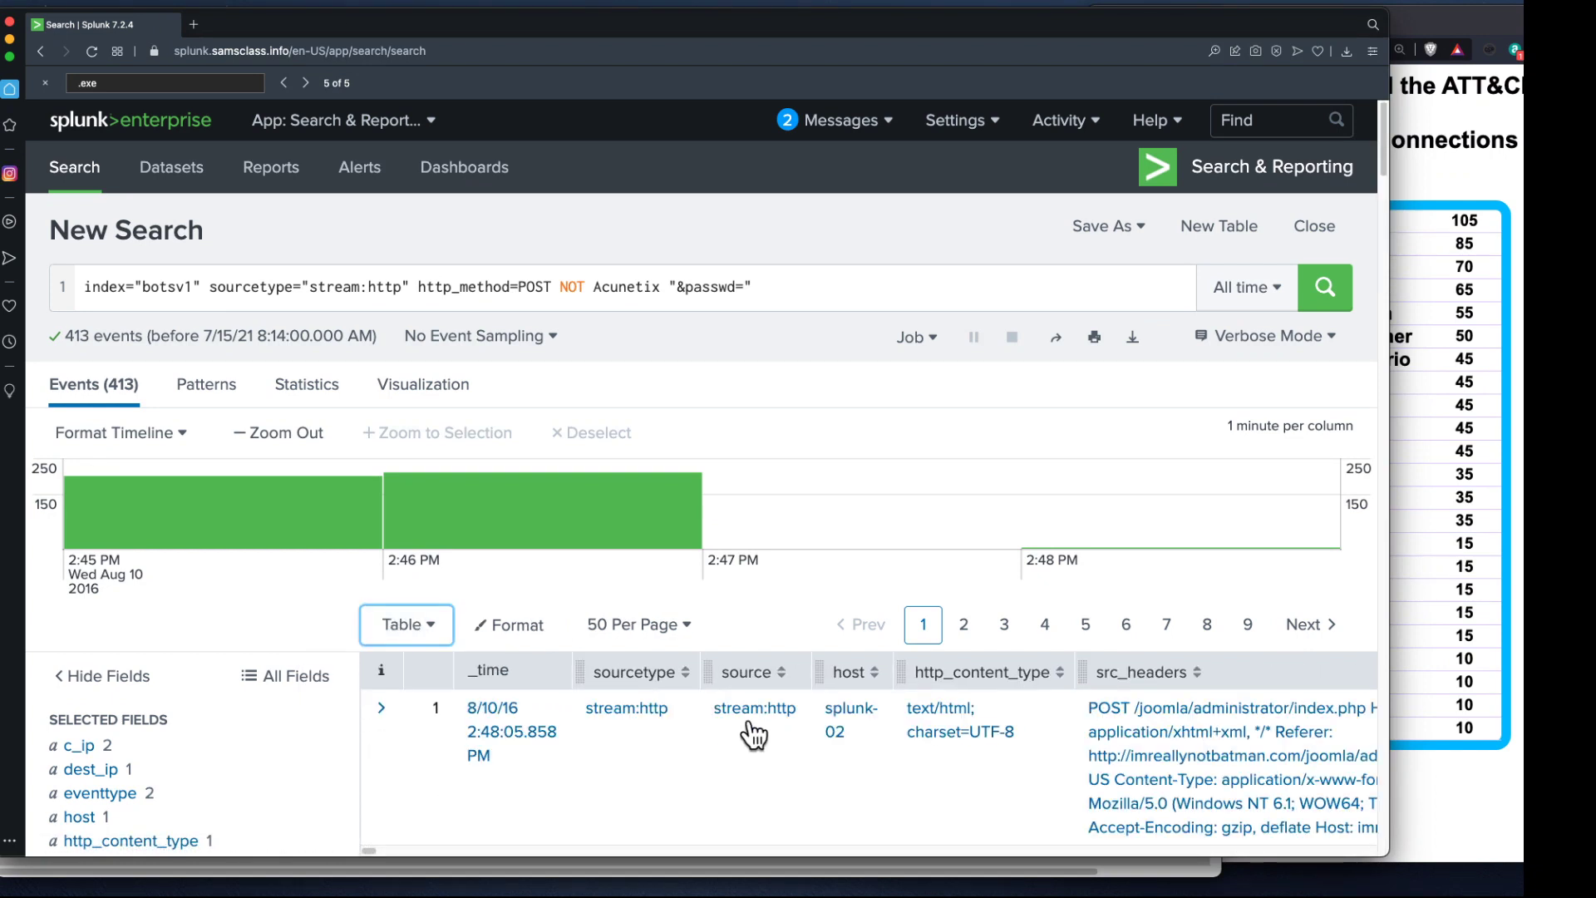
scroll(753, 730, down, 4)
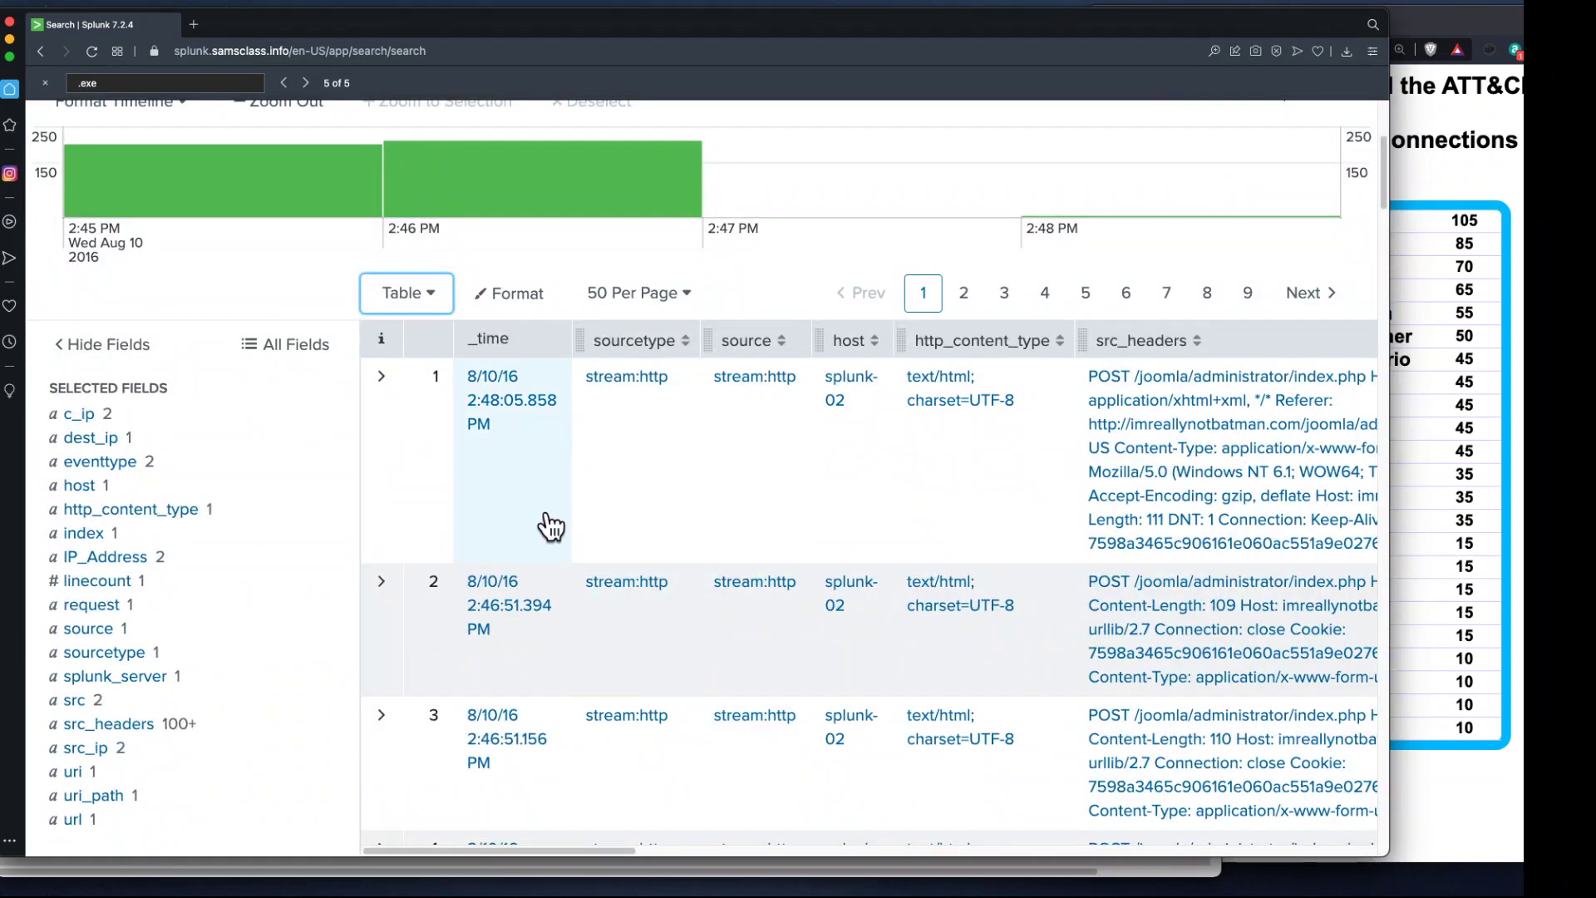
scroll(570, 563, down, 3)
scroll(401, 558, up, 2)
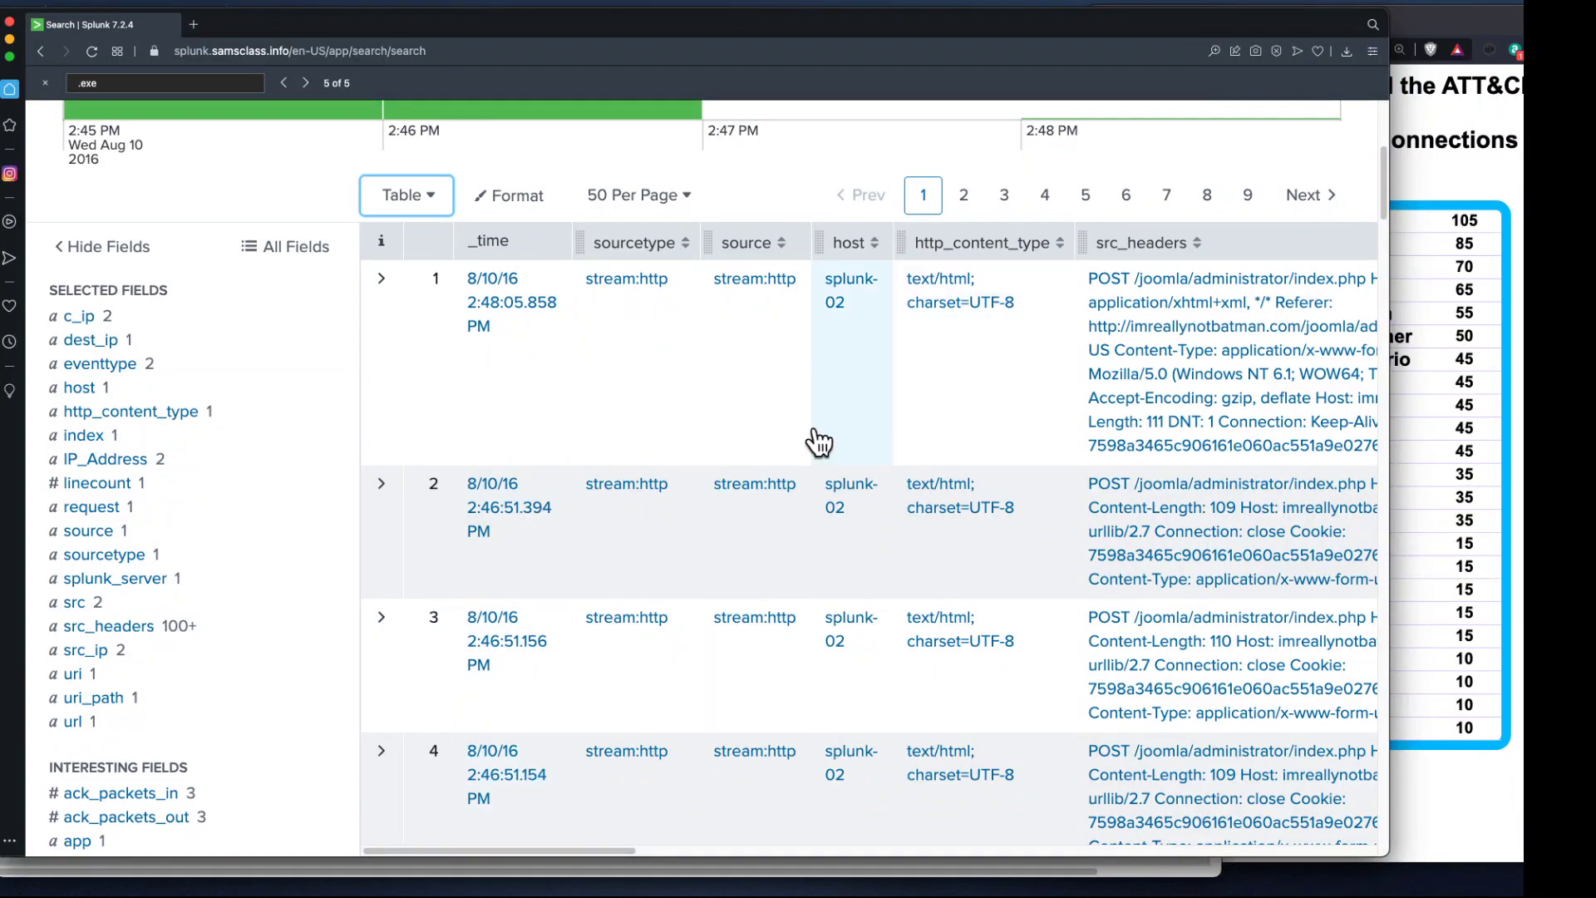
scroll(916, 559, down, 5)
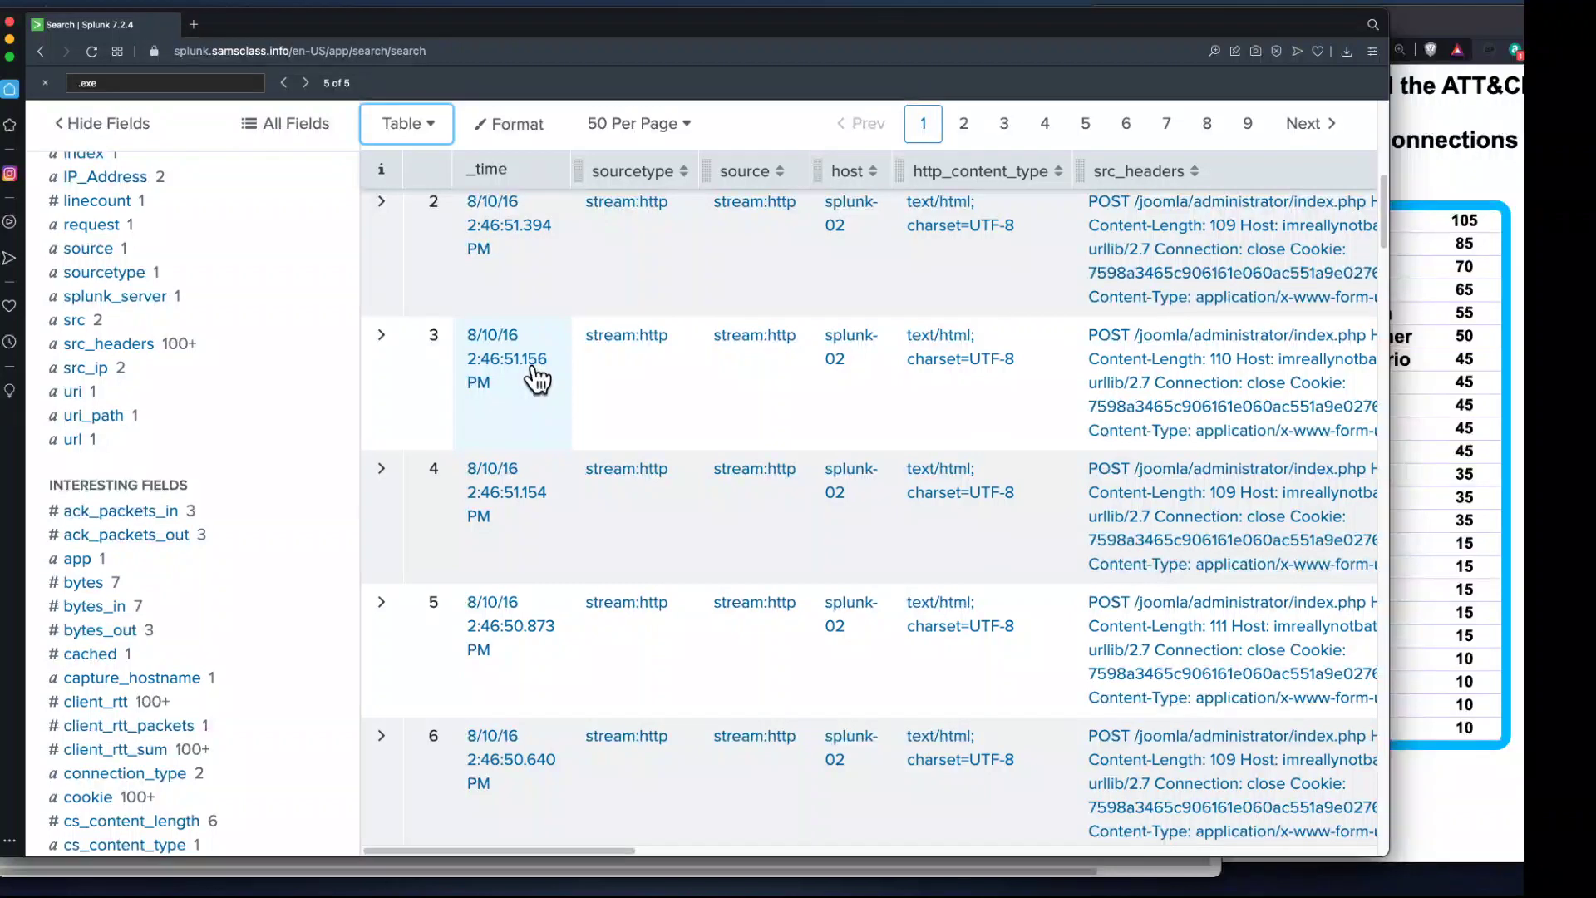
scroll(1338, 200, up, 5)
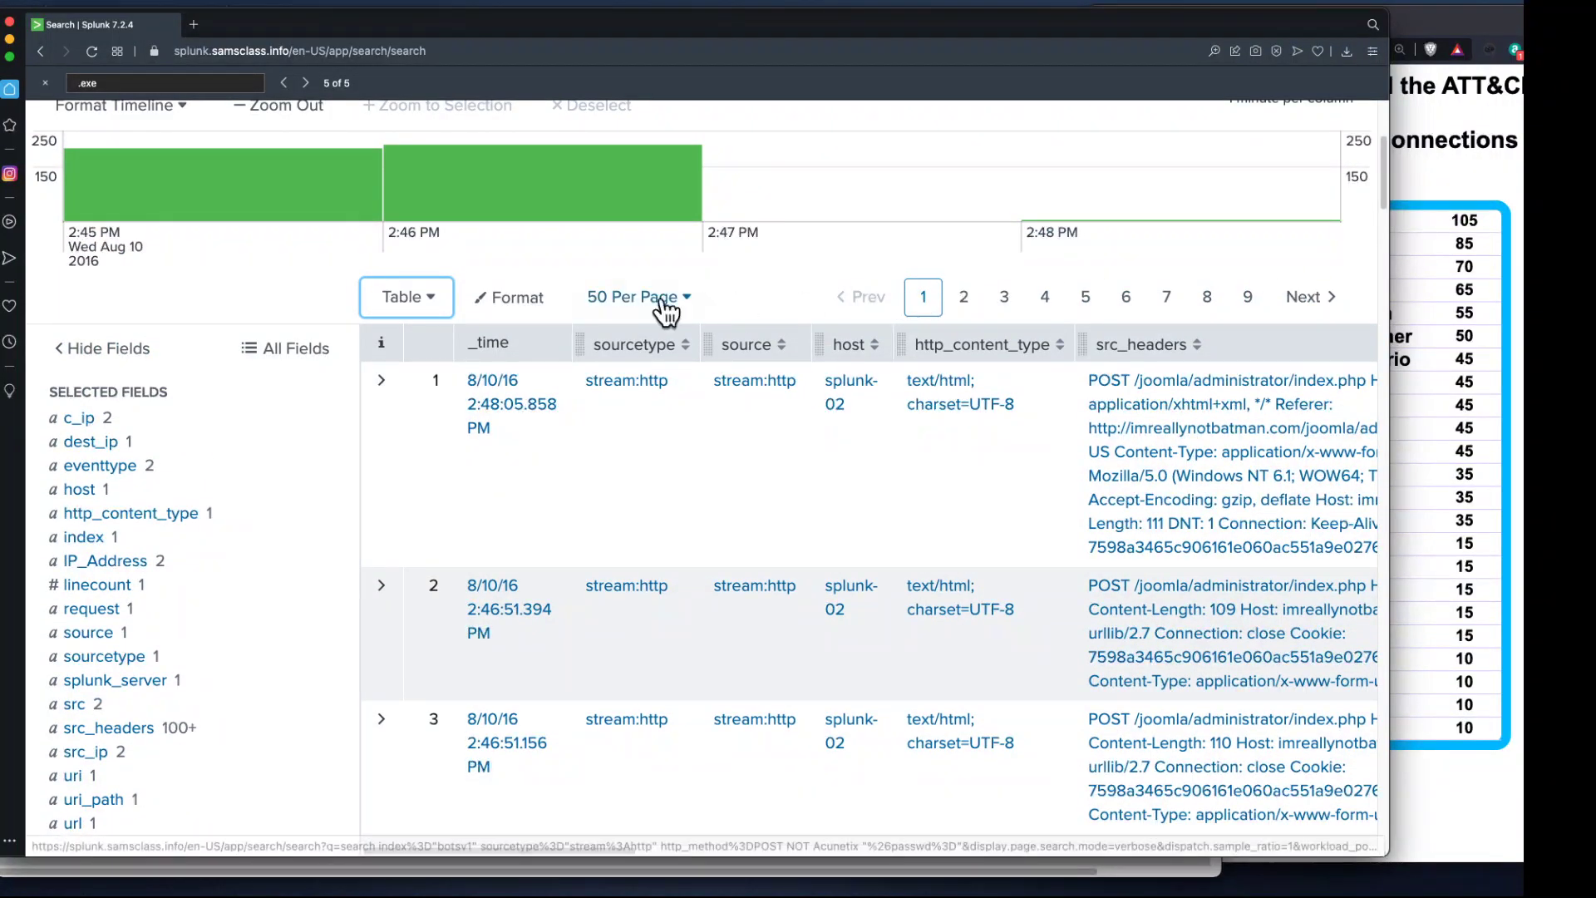
click(691, 309)
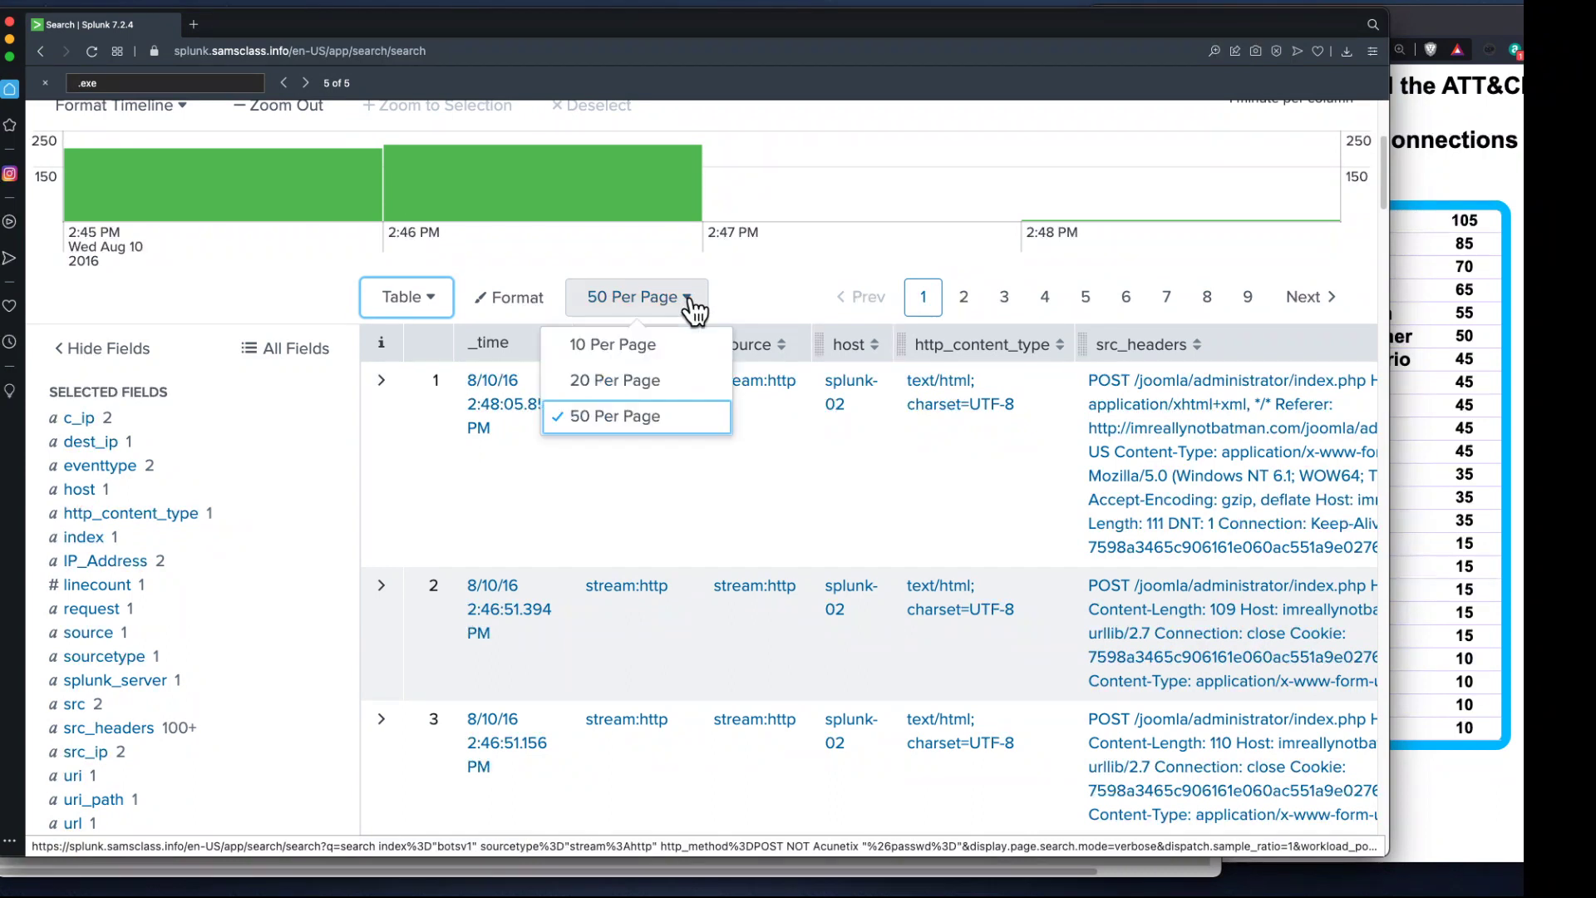
click(690, 310)
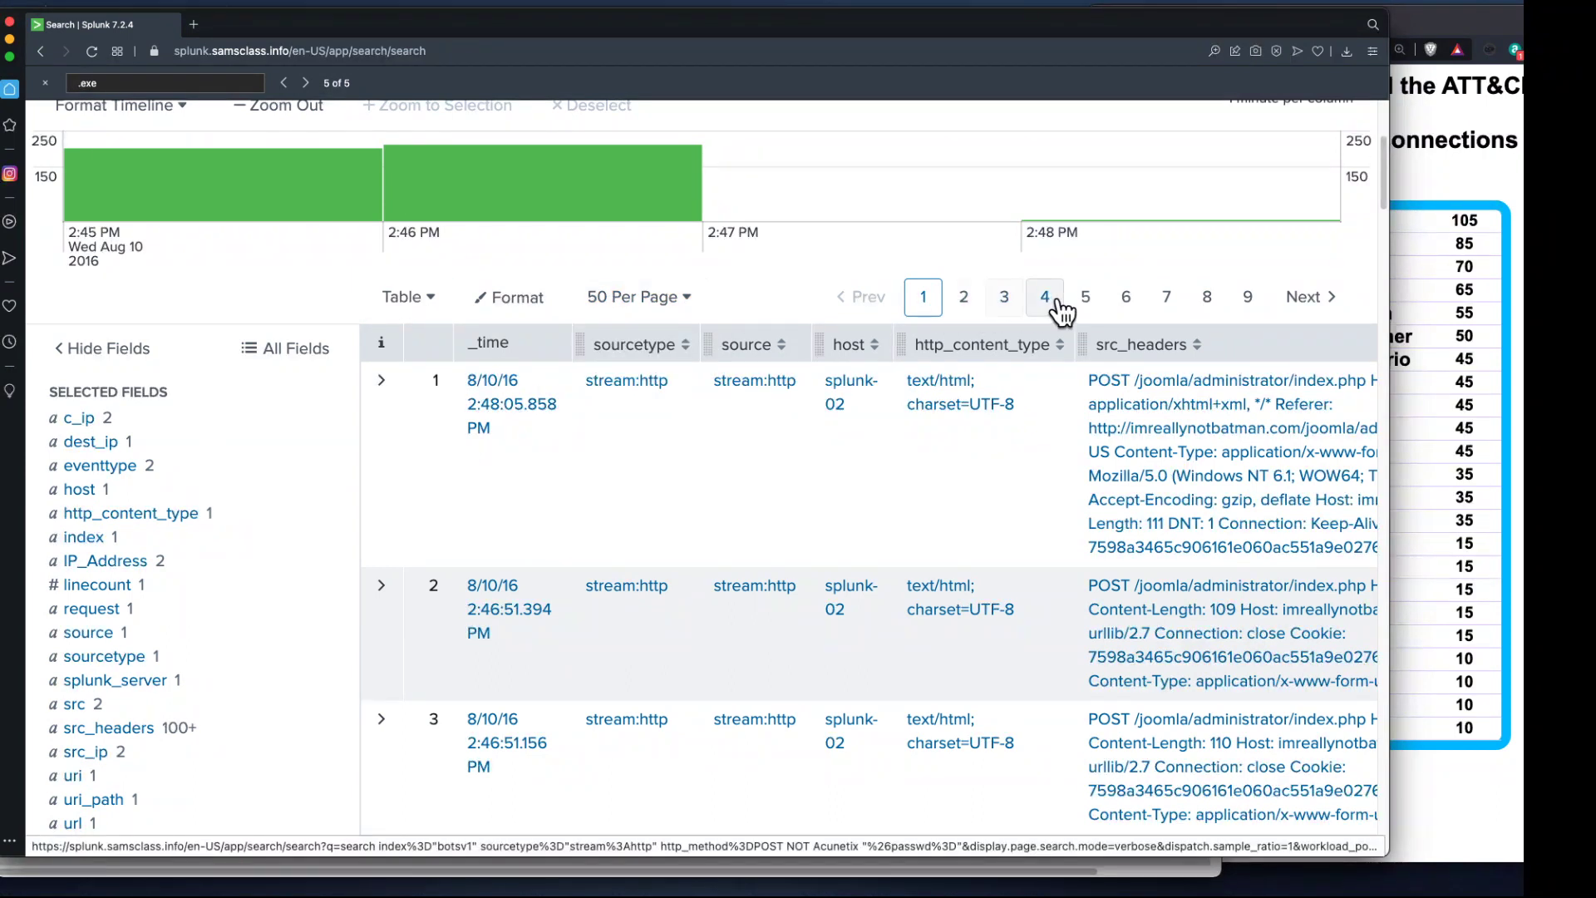
click(1247, 303)
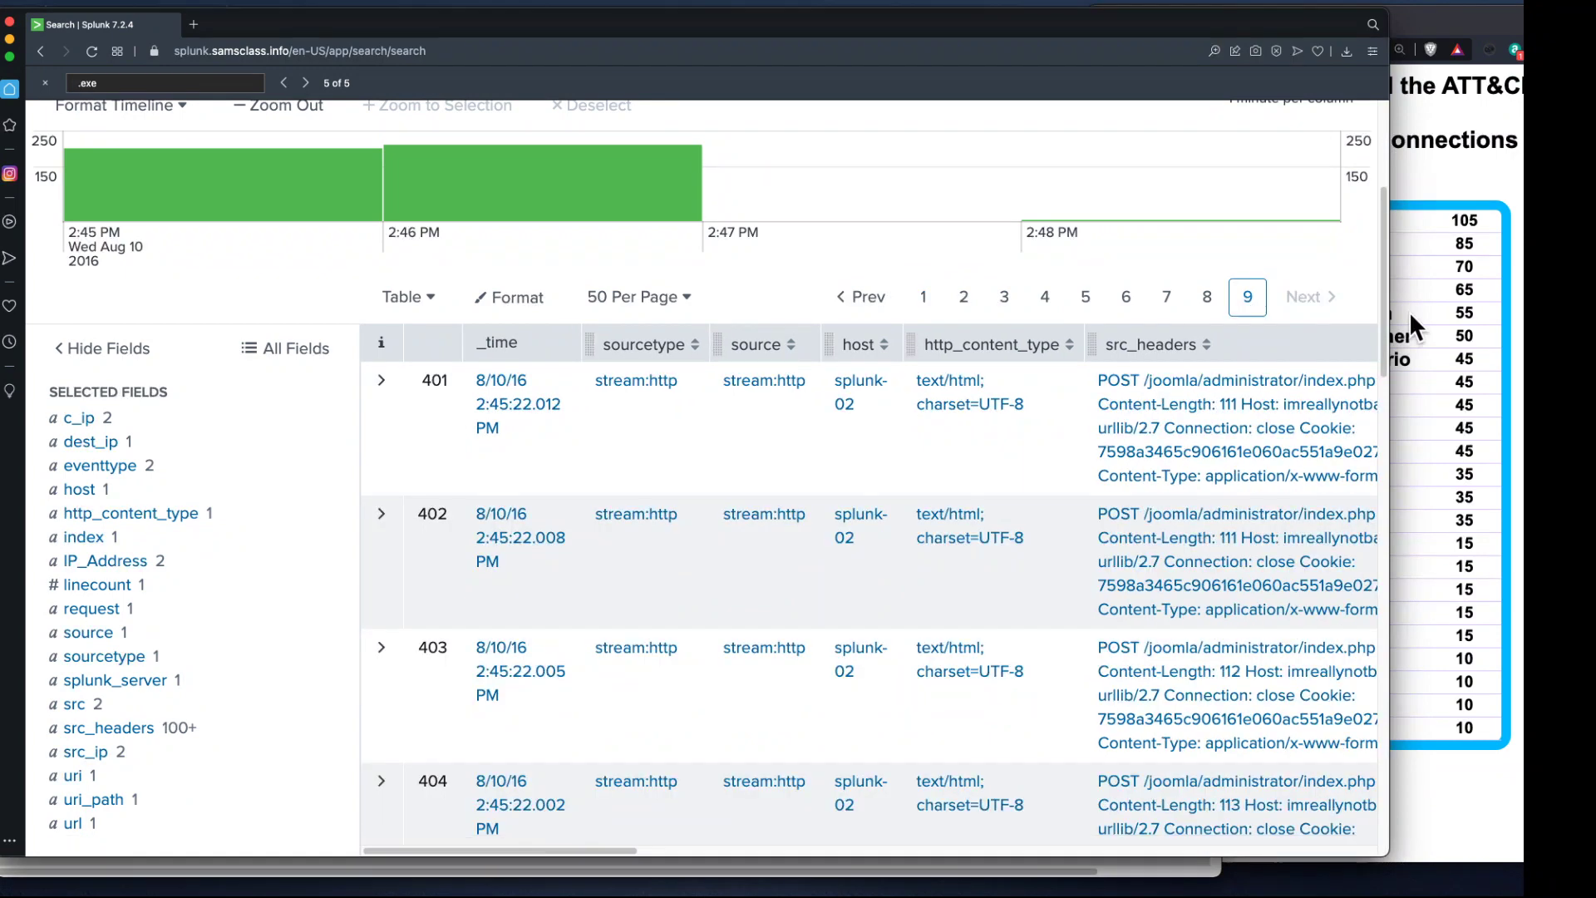
drag(1383, 320, 1236, 720)
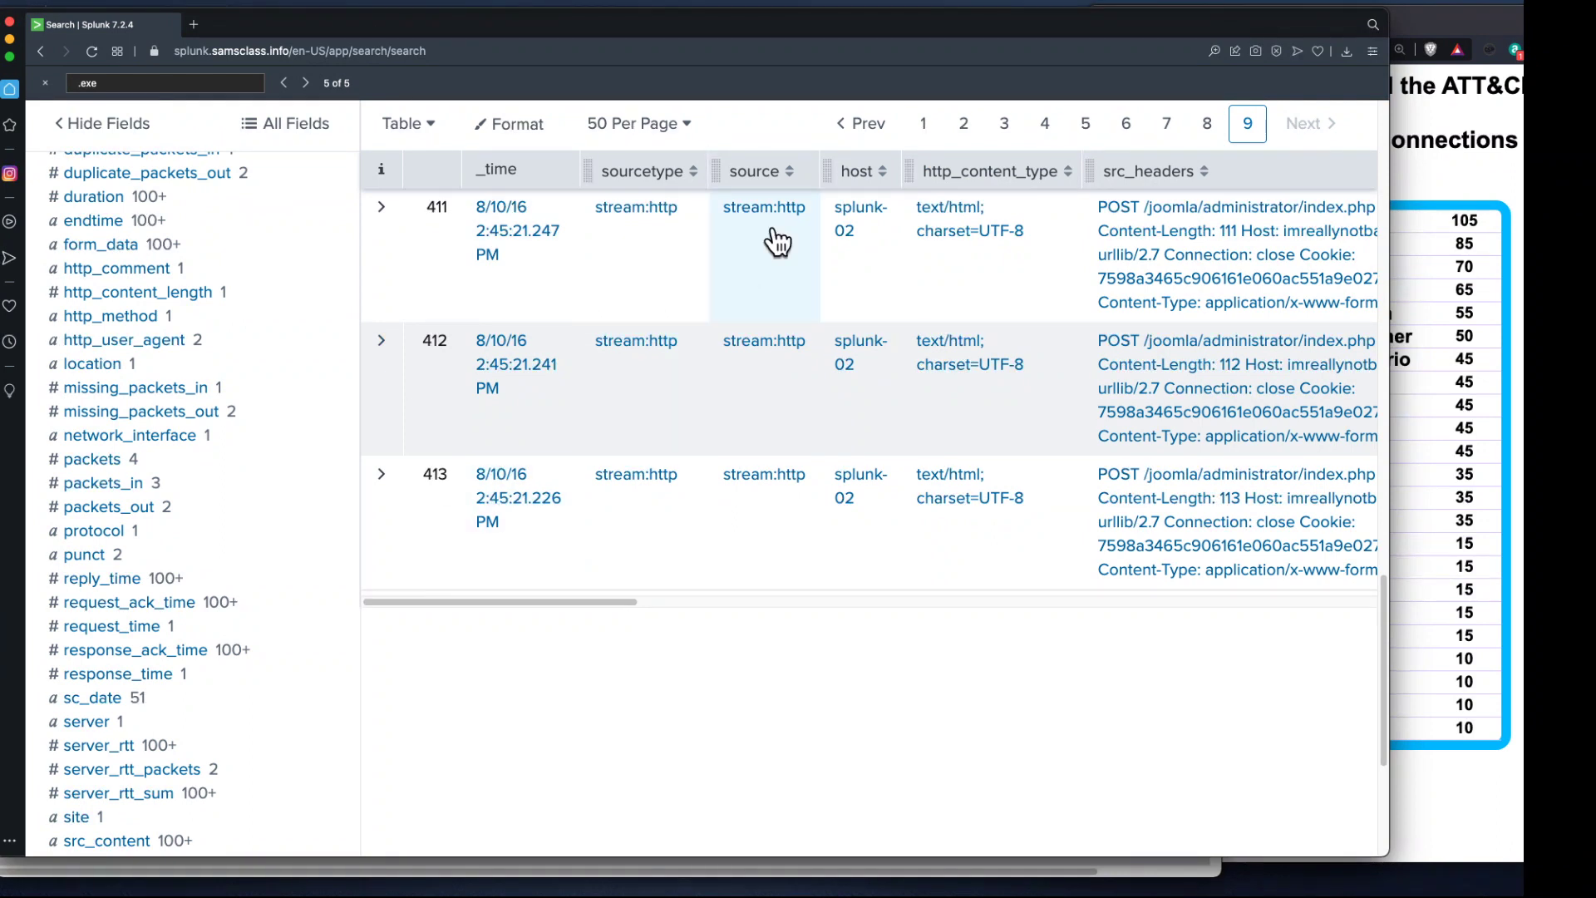
click(929, 132)
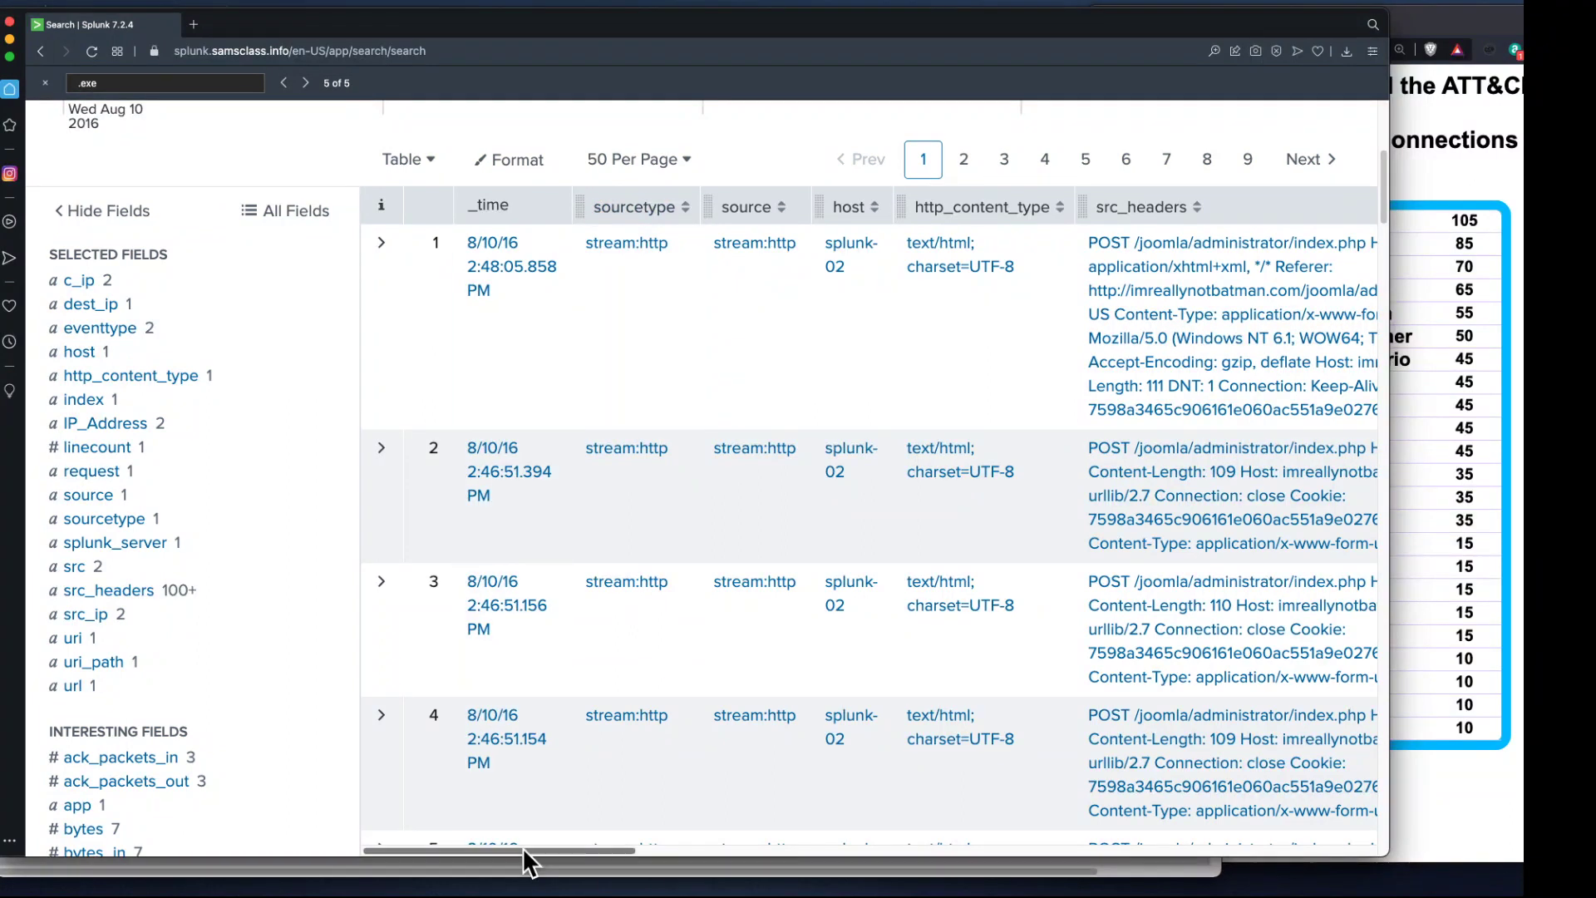
- Open the http_user_agent summary: 412 Python-urllib/2.7 requests and one Mozilla browser request
drag(537, 849, 1409, 830)
scroll(582, 582, left, 15)
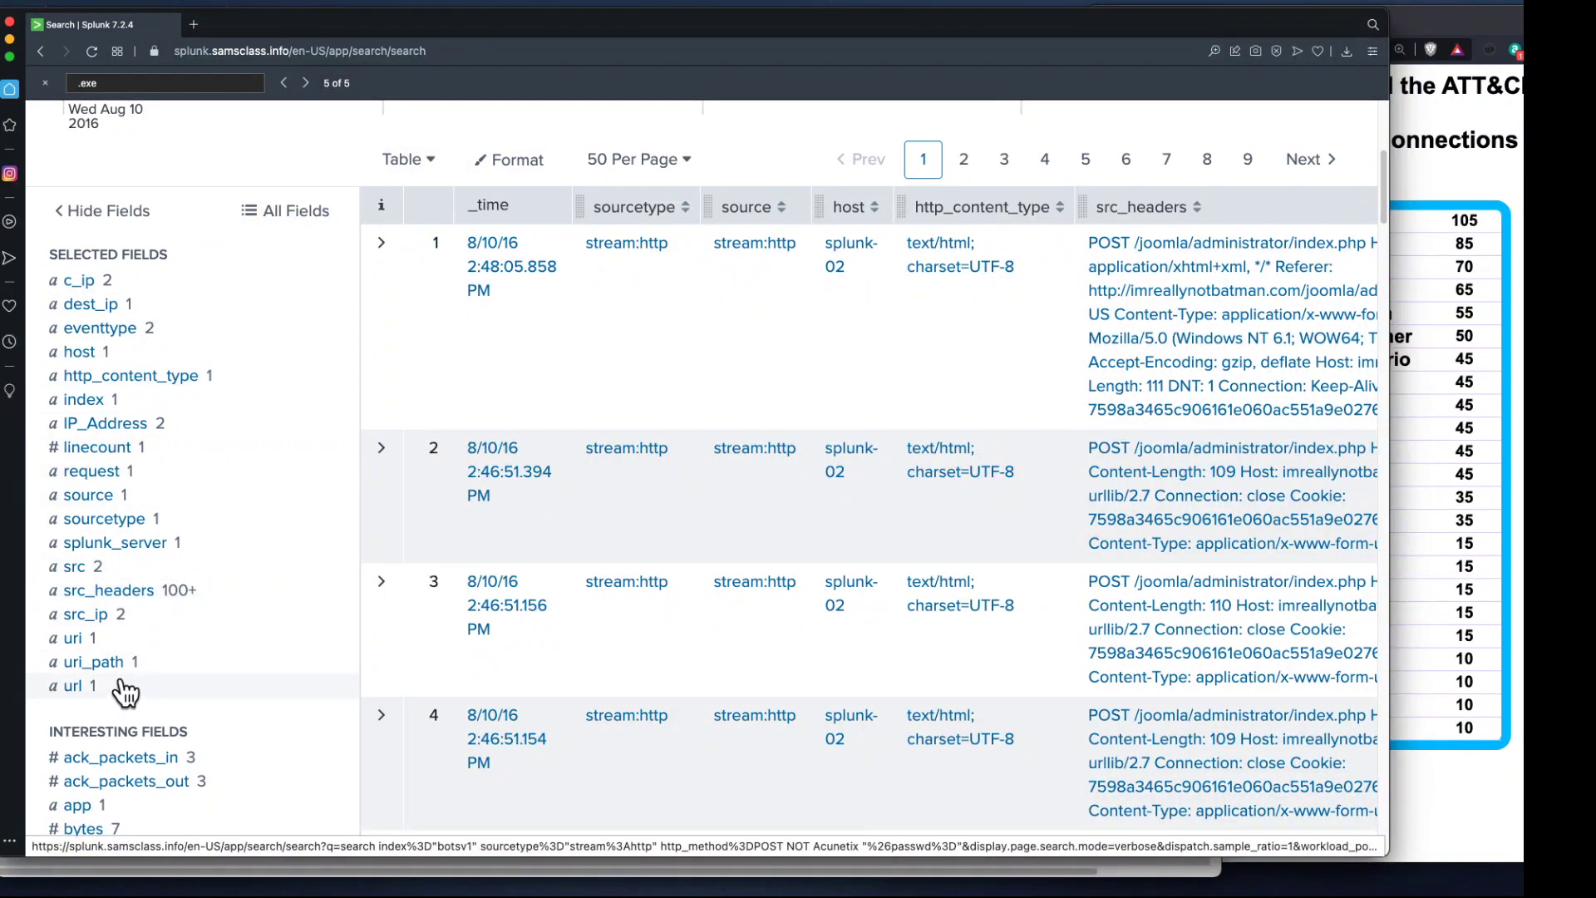
scroll(125, 690, down, 5)
scroll(124, 690, down, 8)
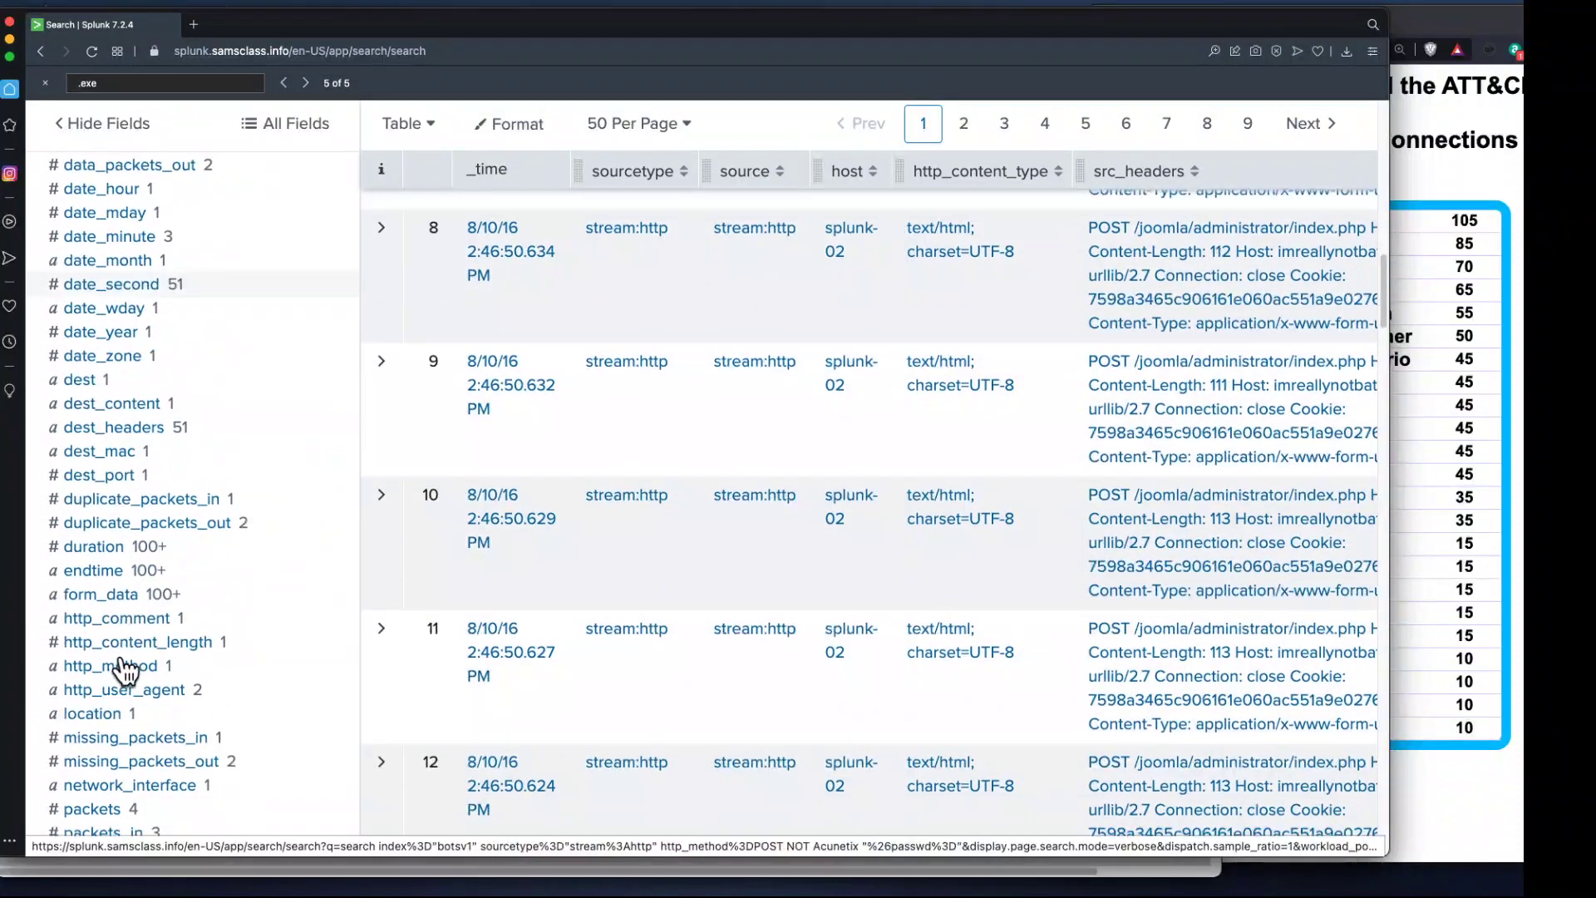
scroll(125, 669, down, 2)
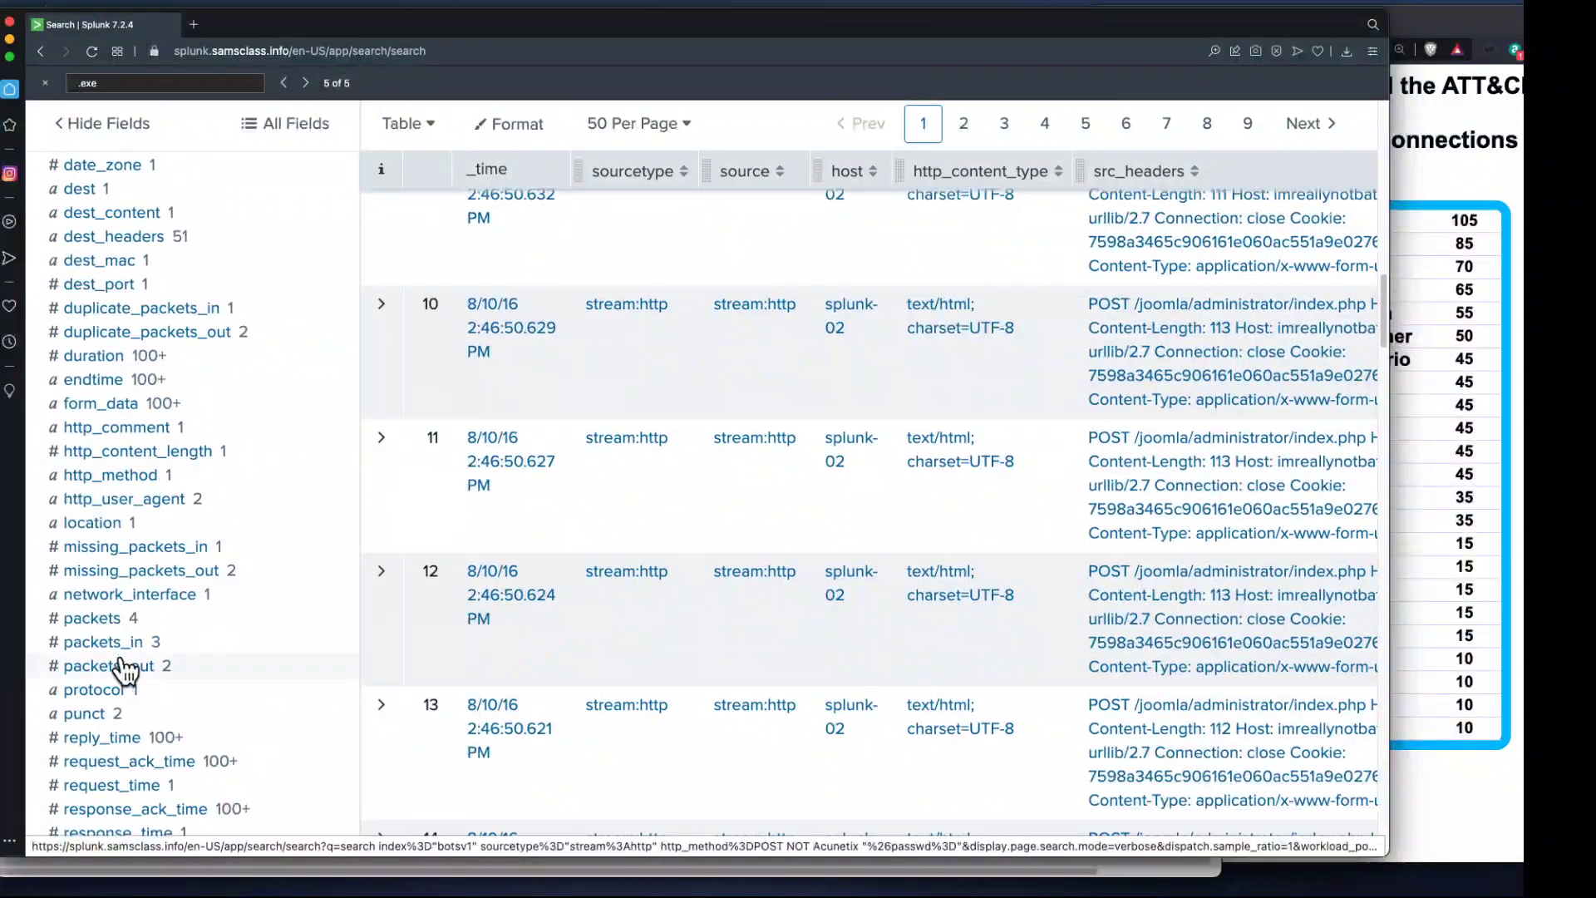
click(127, 502)
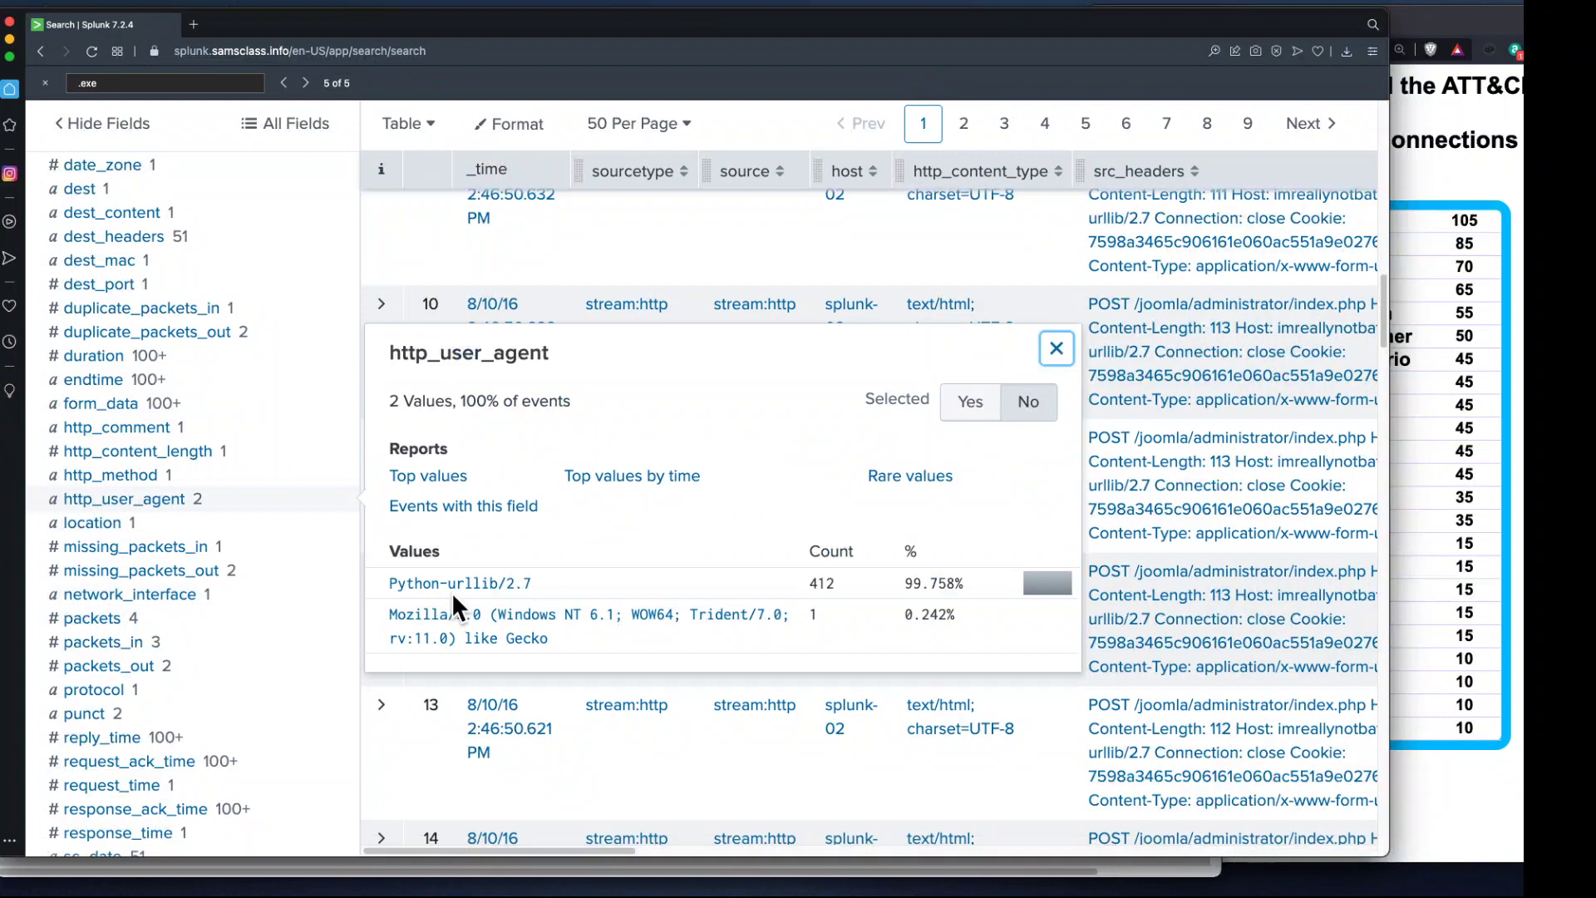